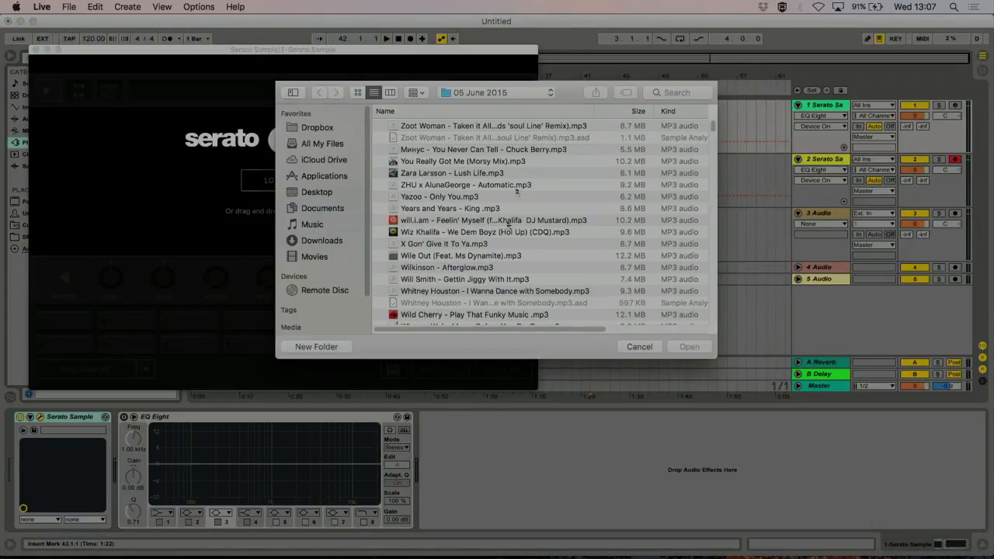
Search all files for "detox" and load the track Detox (feat. BBK) into the sampler.
{"action": "left_click", "coordinate": [322, 144]}
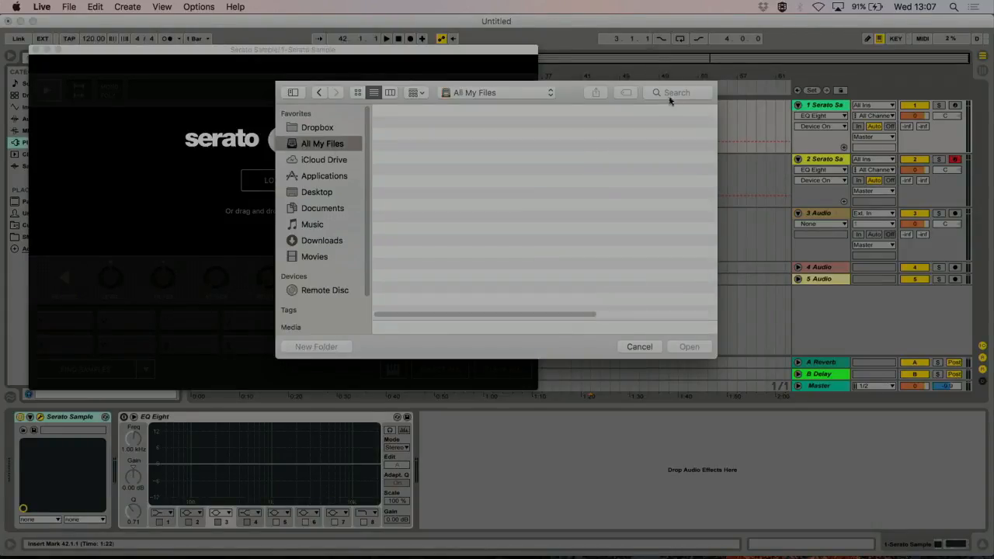
{"action": "type", "text": "detox"}
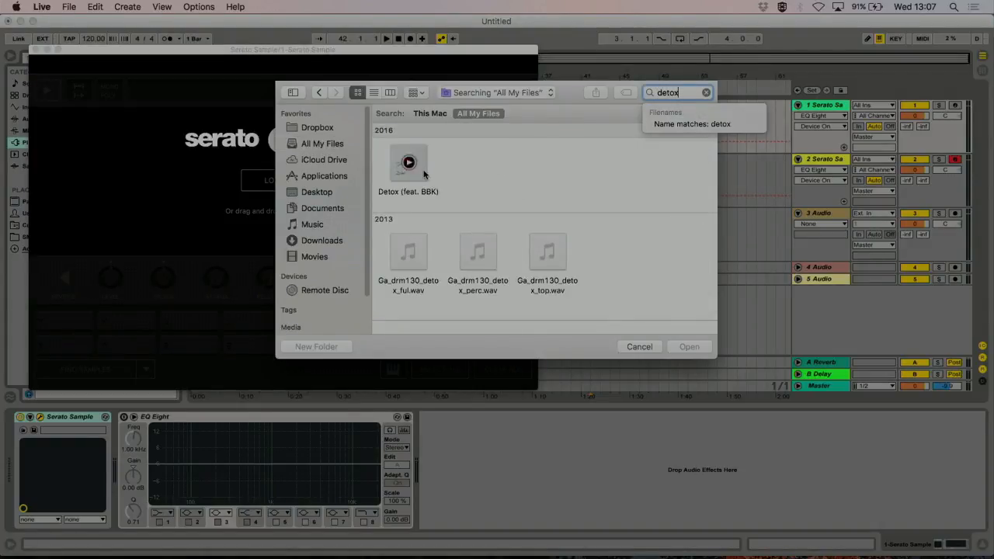
{"action": "left_click", "coordinate": [419, 173]}
{"action": "key", "text": "Return"}
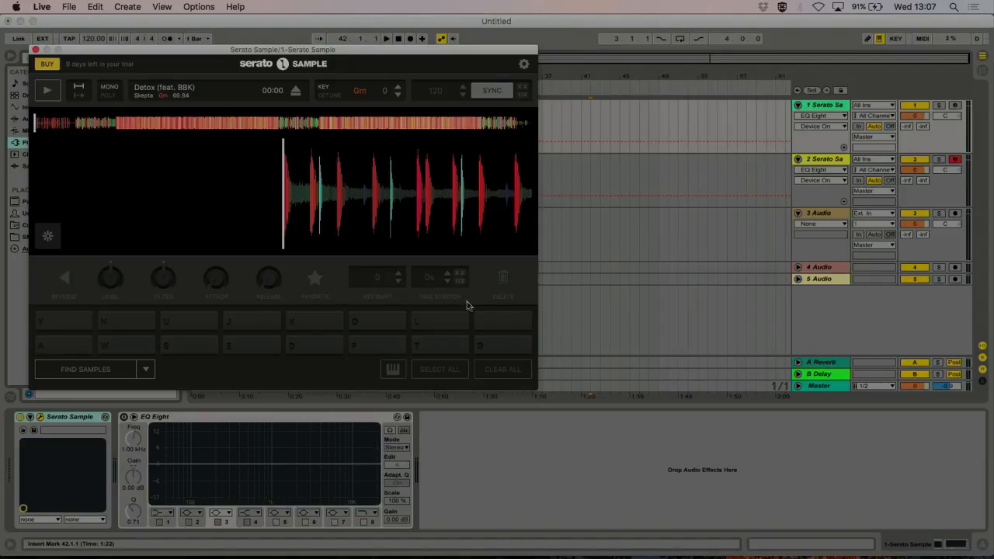
Set the Y pad's cue point exactly at the start of the track's first kick and audition it.
{"action": "mouse_move", "coordinate": [421, 196]}
{"action": "left_mouse_down"}
{"action": "mouse_move", "coordinate": [354, 196]}
{"action": "mouse_move", "coordinate": [464, 189]}
{"action": "mouse_move", "coordinate": [378, 183]}
{"action": "mouse_move", "coordinate": [456, 182]}
{"action": "mouse_move", "coordinate": [434, 183]}
{"action": "left_mouse_up"}
{"action": "key", "text": "XF86AudioRaiseVolume"}
{"action": "mouse_move", "coordinate": [352, 195]}
{"action": "left_mouse_down"}
{"action": "mouse_move", "coordinate": [381, 198]}
{"action": "mouse_move", "coordinate": [339, 200]}
{"action": "left_mouse_up"}
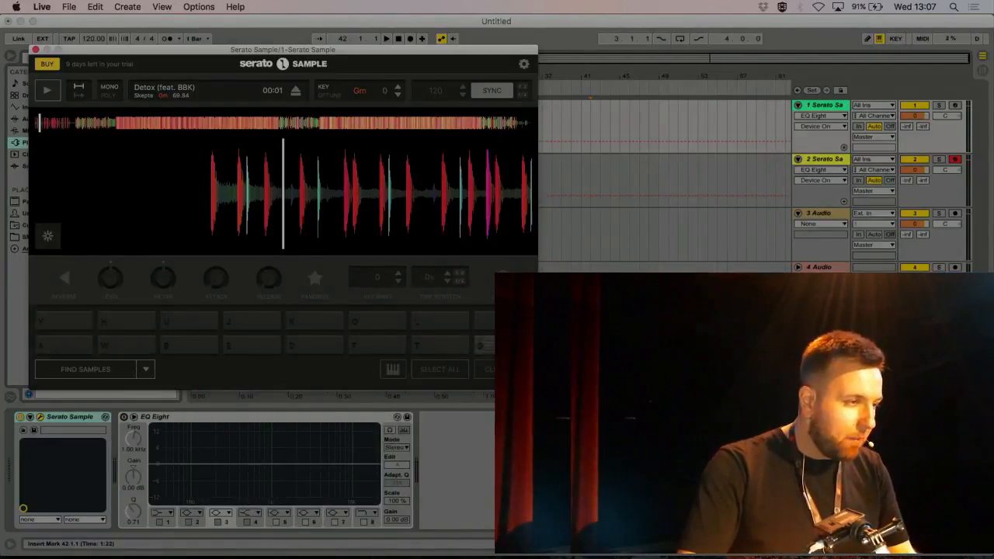
{"action": "left_click_drag", "start_coordinate": [350, 221], "coordinate": [422, 221]}
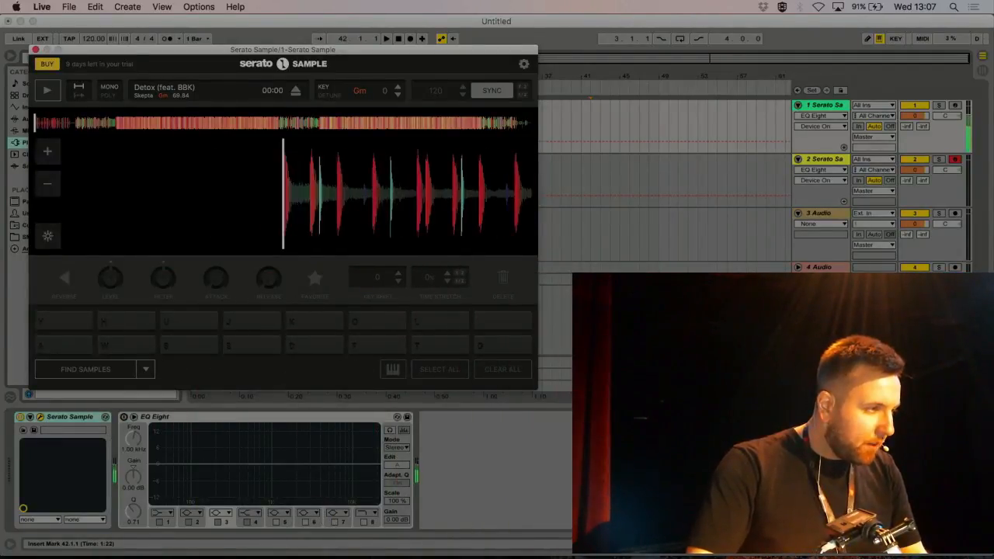
{"action": "left_click", "coordinate": [52, 151]}
{"action": "left_click", "coordinate": [50, 152]}
{"action": "left_click", "coordinate": [50, 154]}
{"action": "left_click_drag", "start_coordinate": [327, 198], "coordinate": [318, 198]}
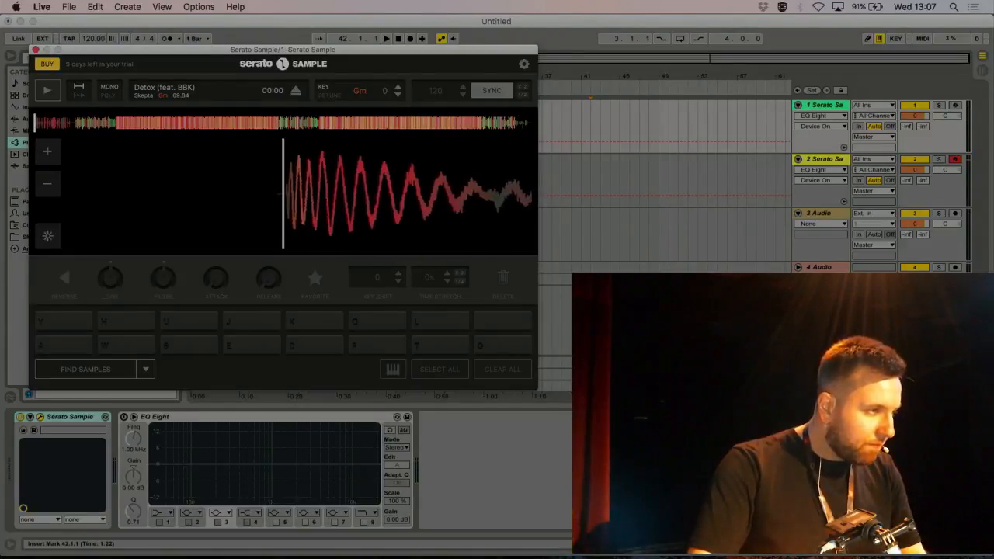
{"action": "left_click", "coordinate": [79, 325]}
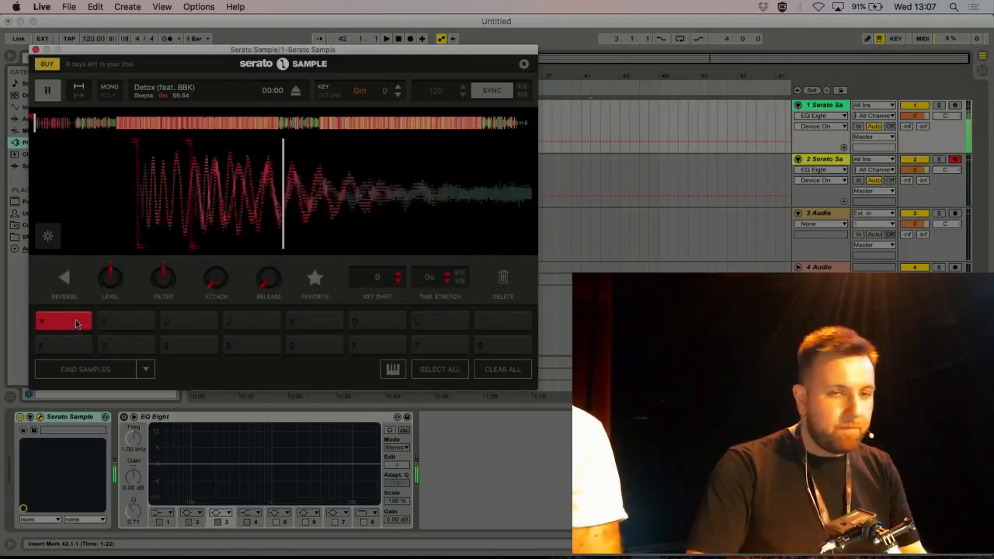
{"action": "left_click", "coordinate": [77, 322]}
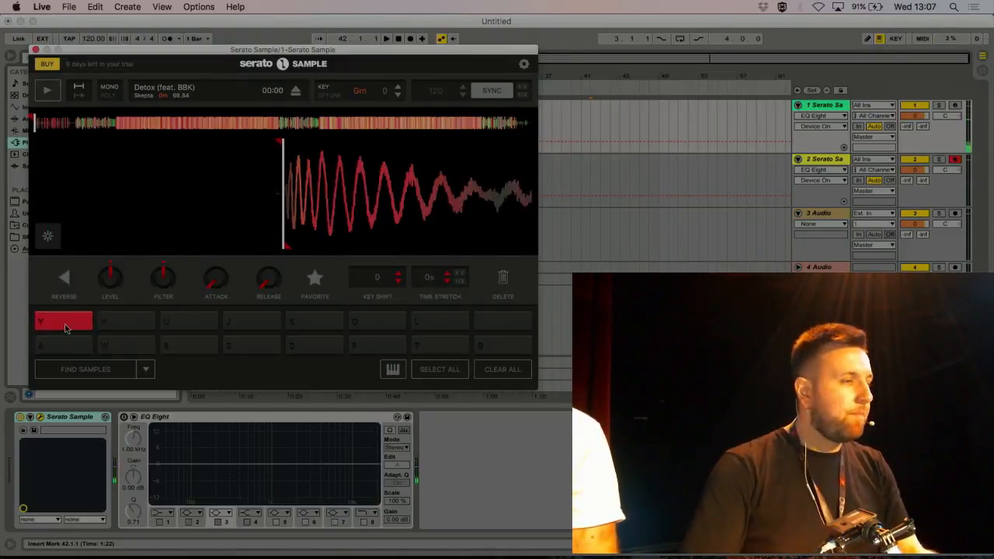
Set the H pad's cue point at the first snare hit and the U pad's at the quiet hit before a later kick.
{"action": "left_click", "coordinate": [48, 188]}
{"action": "left_click", "coordinate": [48, 188]}
{"action": "left_click_drag", "start_coordinate": [385, 218], "coordinate": [227, 218]}
{"action": "left_click_drag", "start_coordinate": [289, 218], "coordinate": [162, 218]}
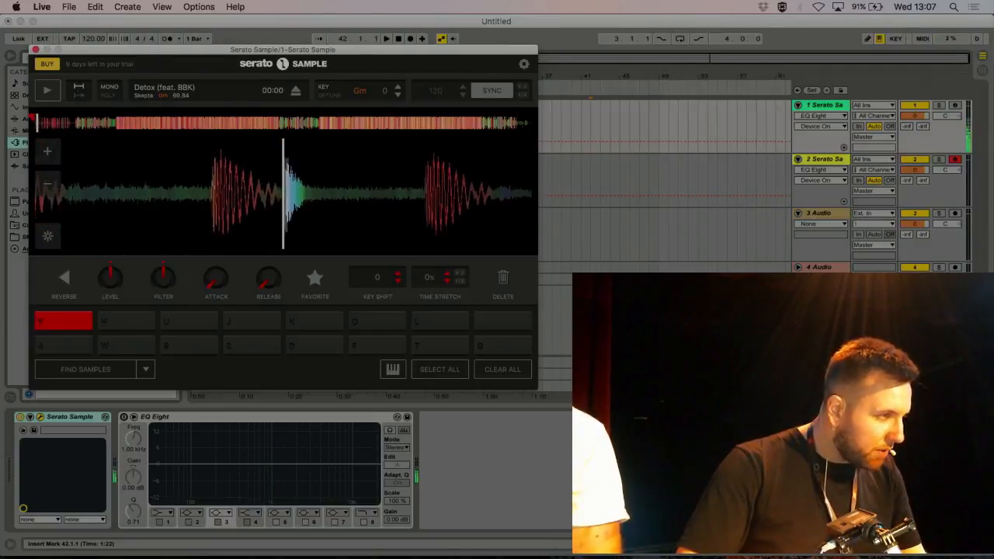
{"action": "left_click", "coordinate": [43, 152]}
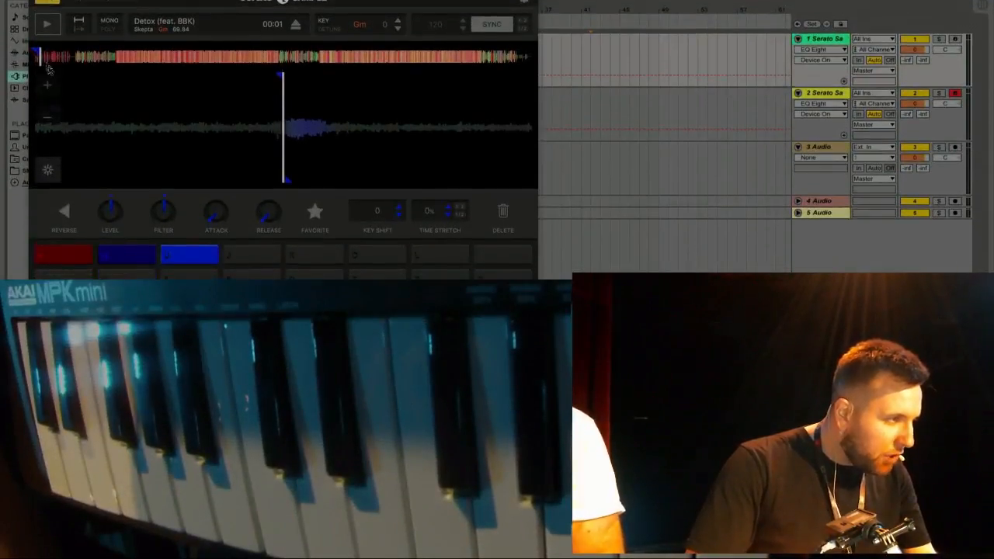
Try the U pad's slice ending just before the next kick and just before the following snare.
{"action": "left_click", "coordinate": [48, 117]}
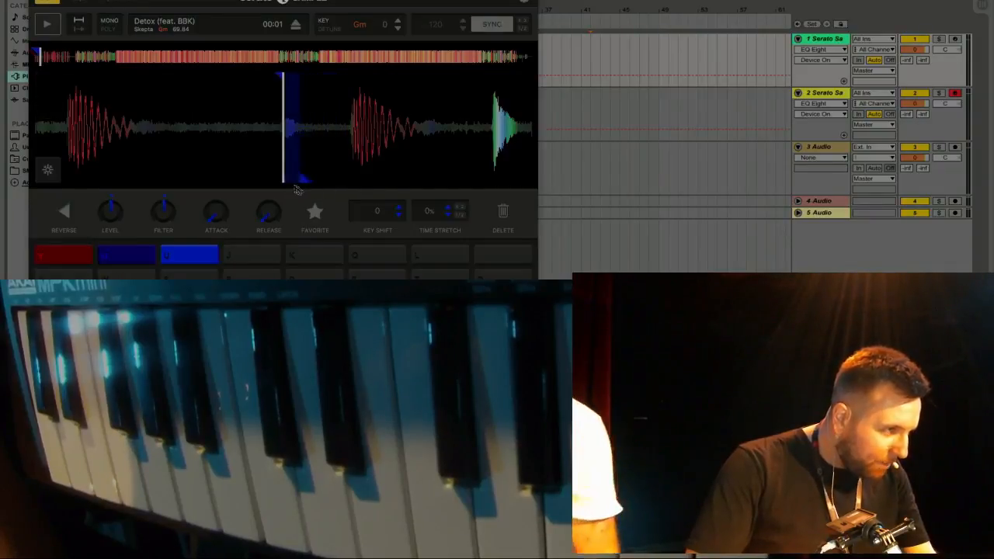
{"action": "left_click_drag", "start_coordinate": [378, 178], "coordinate": [338, 175]}
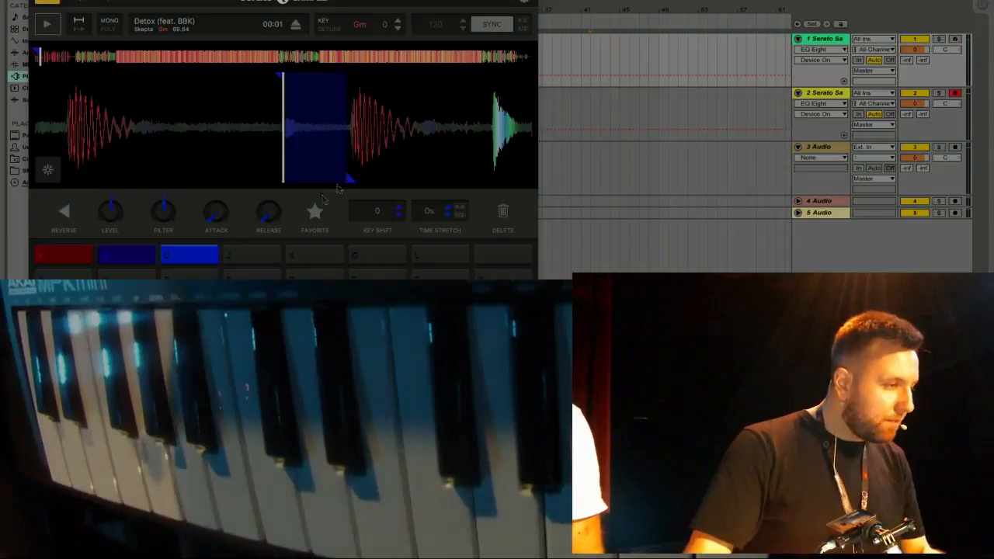
{"action": "left_click", "coordinate": [173, 254]}
{"action": "left_click", "coordinate": [173, 254]}
{"action": "left_click", "coordinate": [173, 254]}
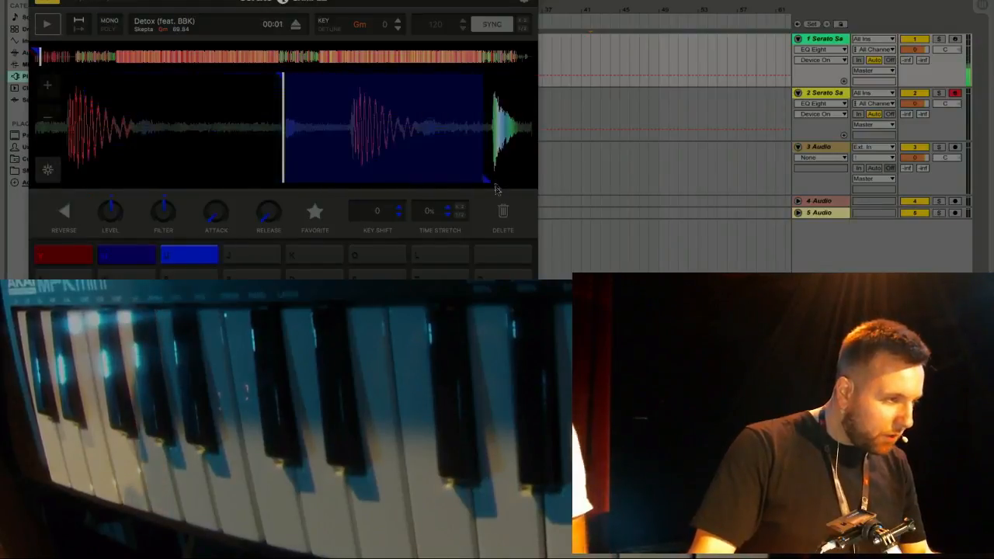
{"action": "left_click", "coordinate": [190, 255]}
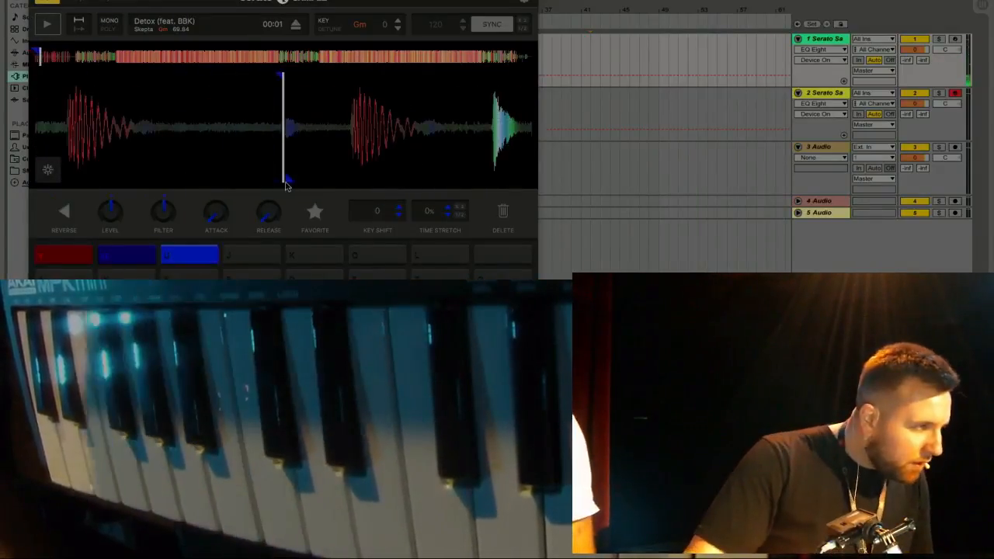
Set the end of the U pad's slice just before the next kick and audition it.
{"action": "left_click", "coordinate": [48, 84]}
{"action": "left_click", "coordinate": [48, 84]}
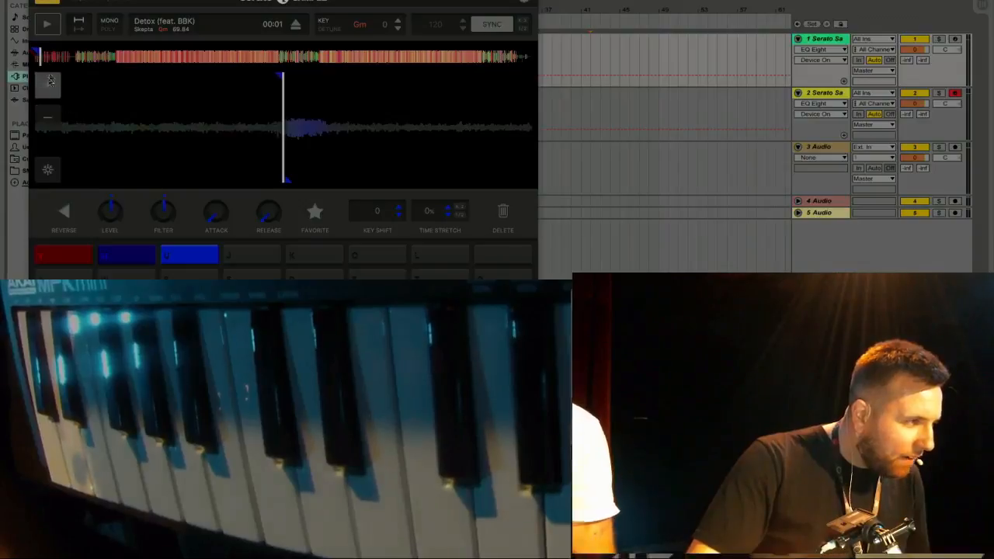
{"action": "left_click", "coordinate": [46, 116]}
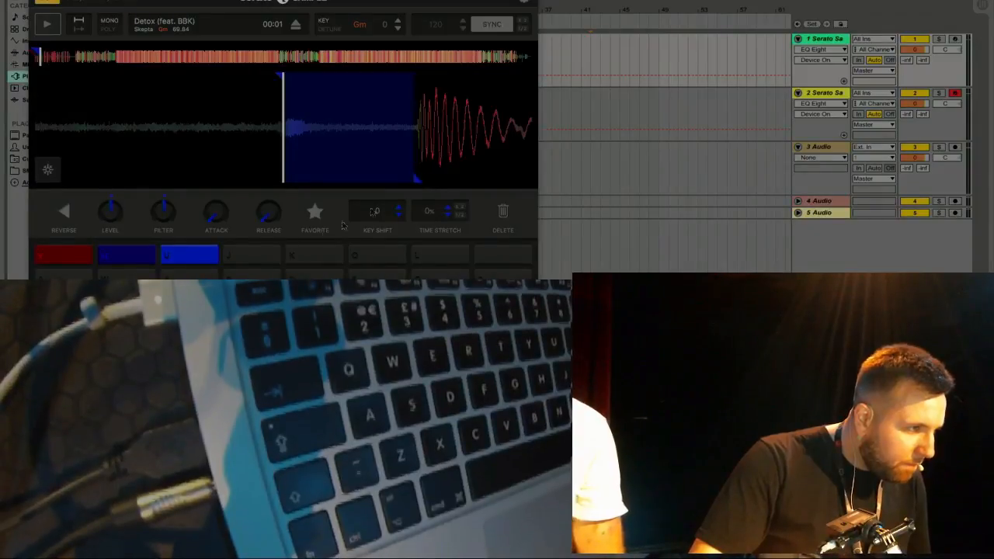
{"action": "left_click", "coordinate": [194, 258]}
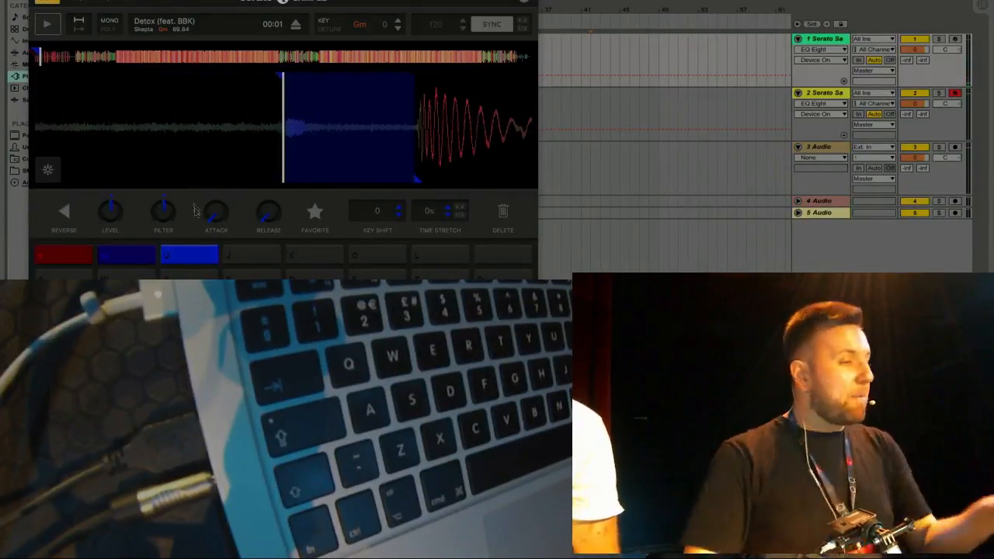
Try out the filter on the U pad's slice and the H pad's snare slice.
{"action": "left_click", "coordinate": [169, 264]}
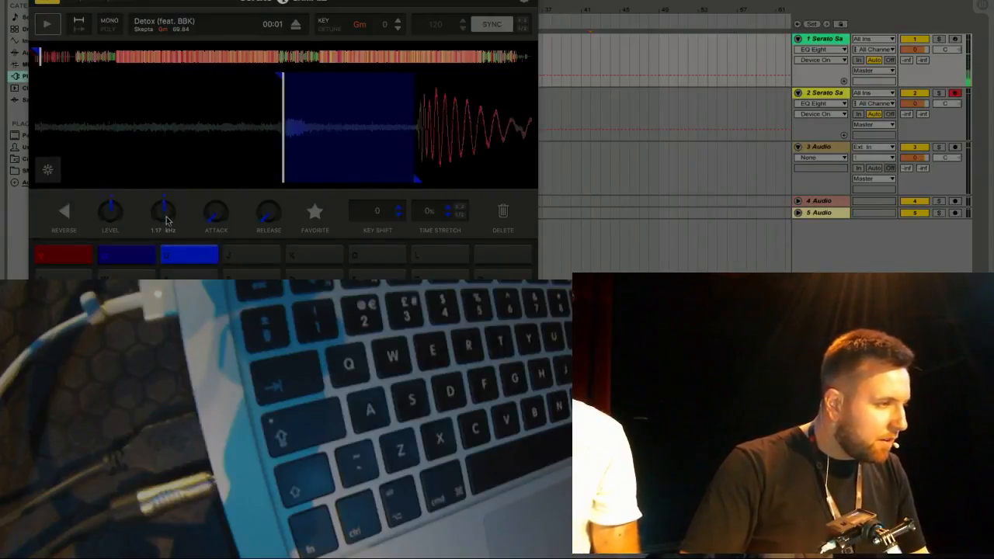
{"action": "left_click", "coordinate": [178, 267]}
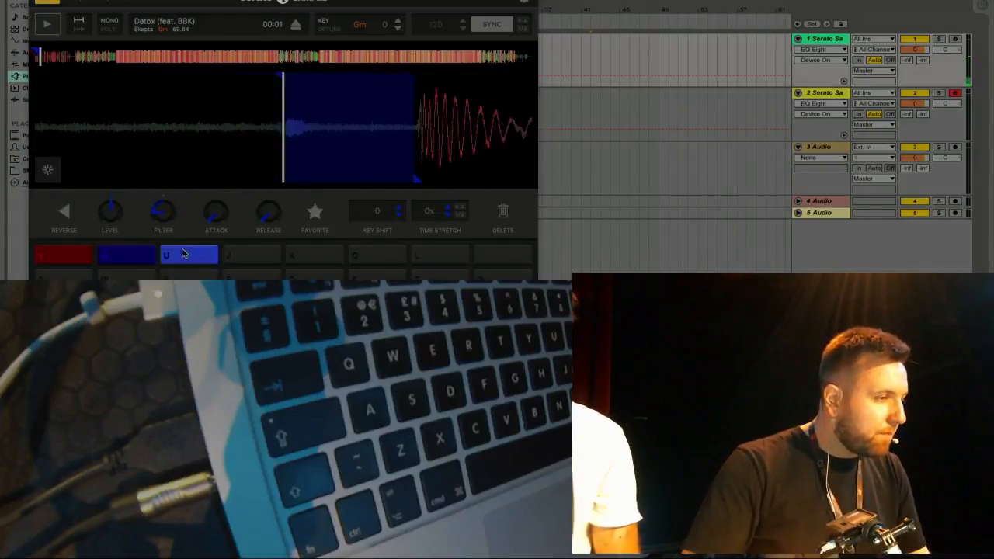
{"action": "left_click", "coordinate": [150, 256]}
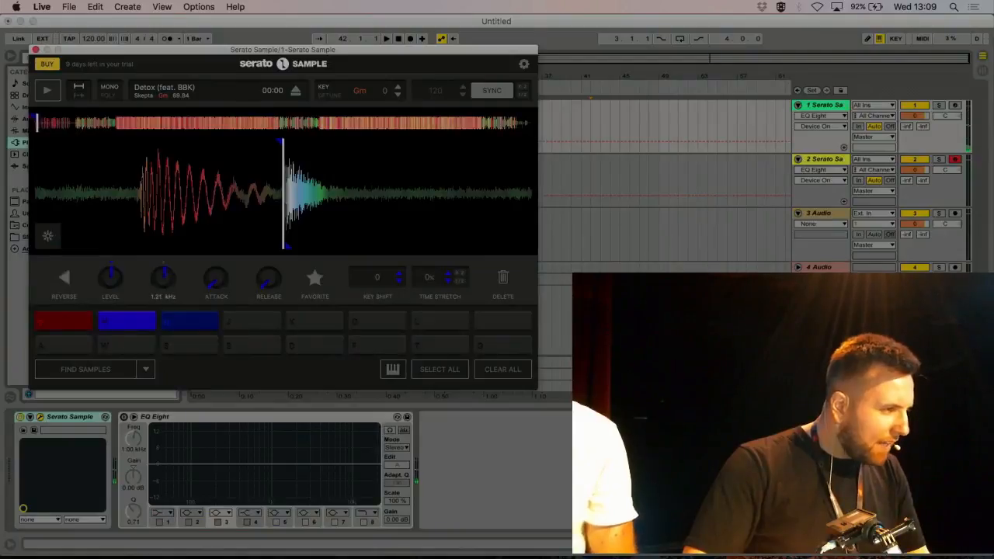
{"action": "left_click_drag", "start_coordinate": [163, 277], "coordinate": [163, 275]}
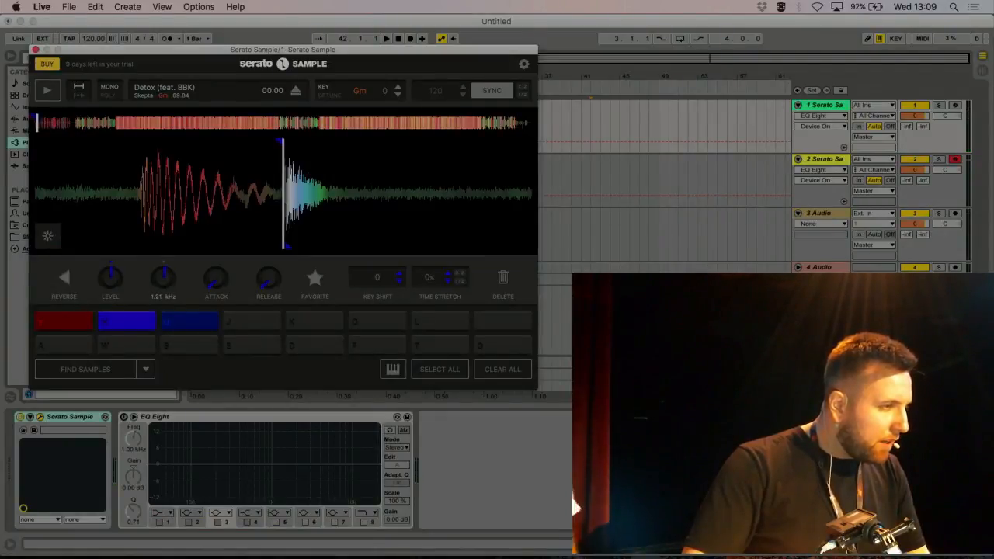
Try a longer attack and a longer release on the U pad's slice, resetting each to its minimum.
{"action": "left_click", "coordinate": [184, 320]}
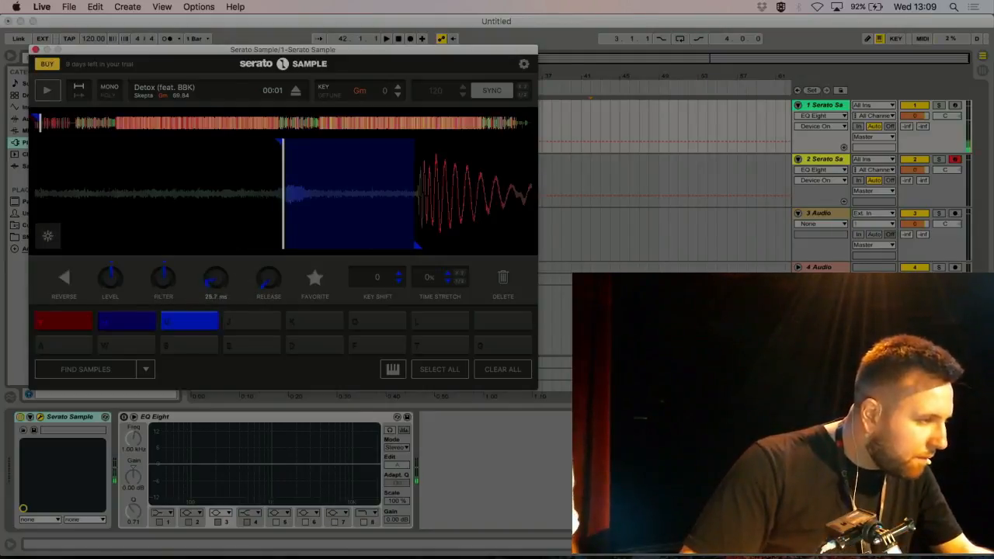
{"action": "left_click", "coordinate": [191, 329]}
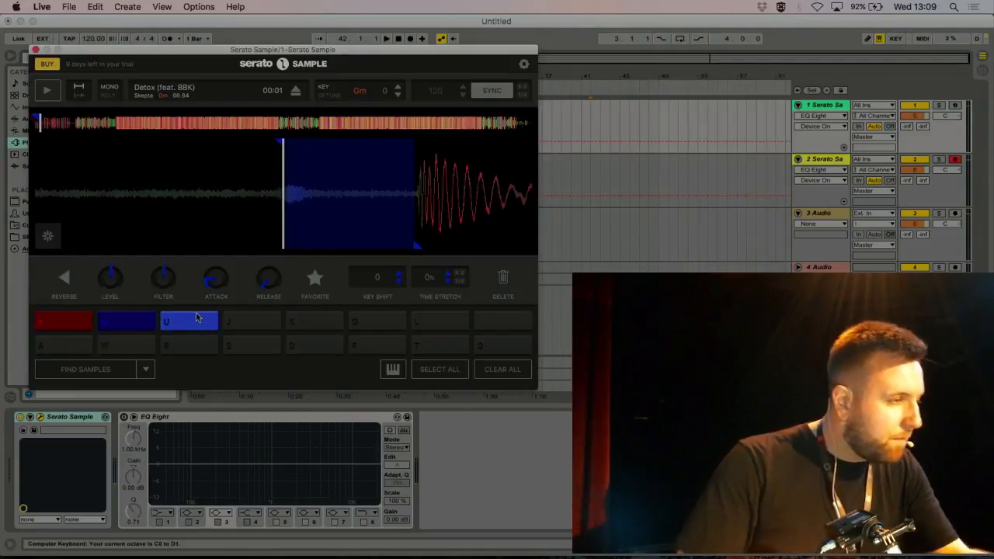
{"action": "left_click_drag", "start_coordinate": [216, 281], "coordinate": [216, 298]}
{"action": "left_click", "coordinate": [187, 330]}
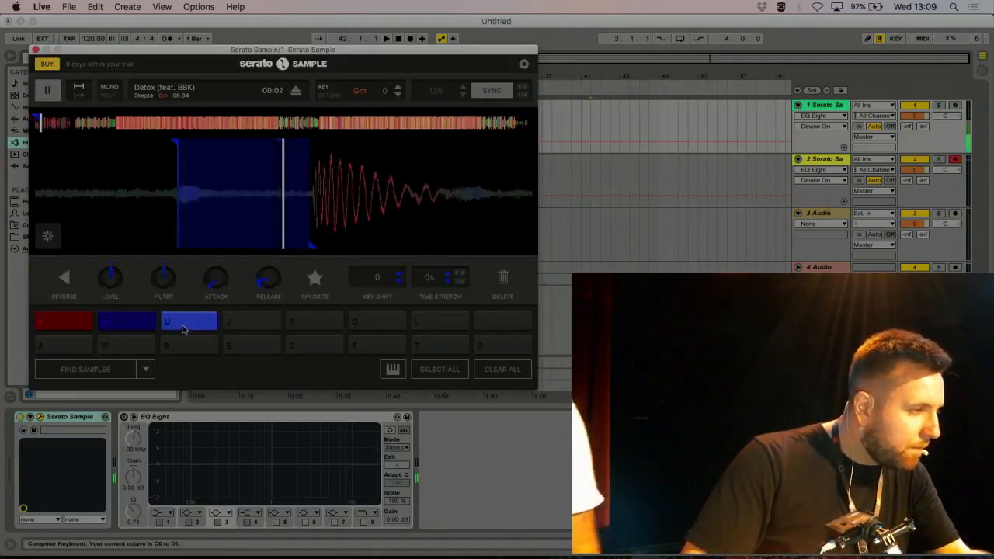
{"action": "left_click_drag", "start_coordinate": [269, 278], "coordinate": [270, 303]}
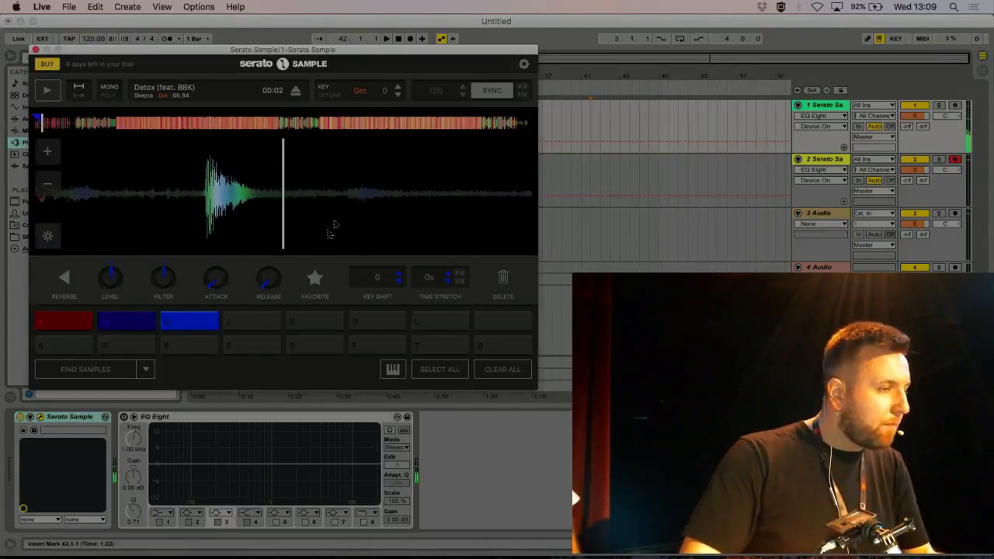
Set cue points for the J and K pads in the quiet passages after the snare and for the O pad at the next kick.
{"action": "left_click", "coordinate": [250, 321]}
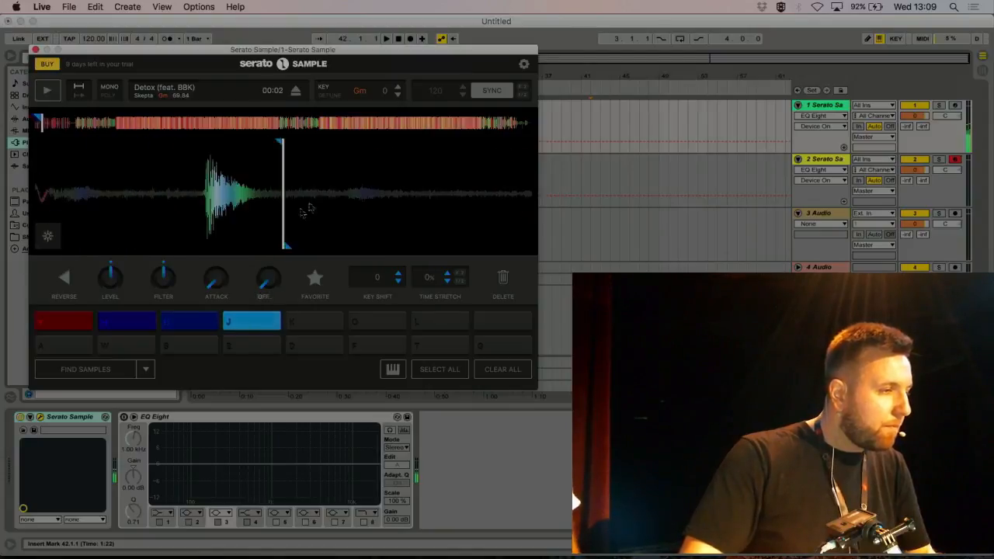
{"action": "left_click", "coordinate": [315, 322]}
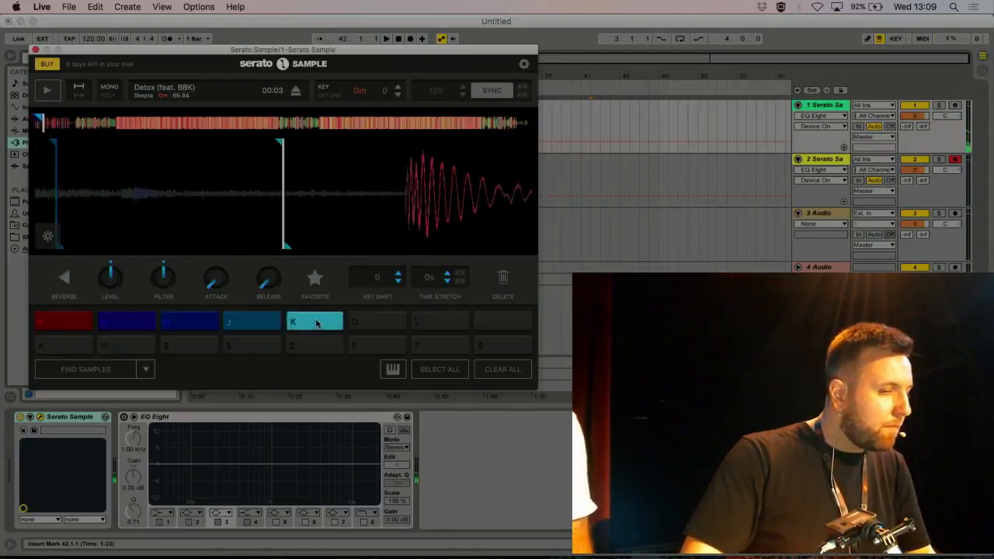
{"action": "left_click", "coordinate": [315, 323]}
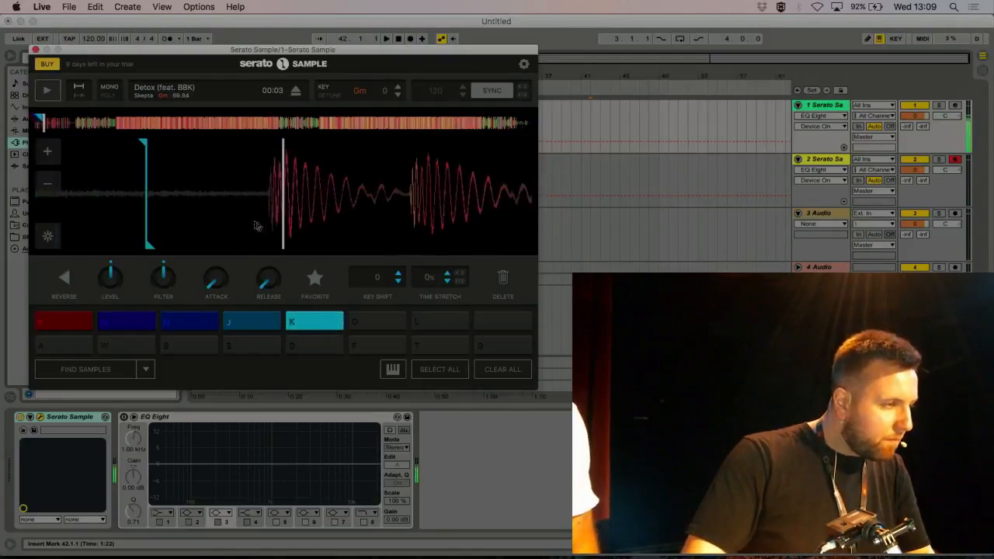
{"action": "left_click", "coordinate": [378, 322]}
{"action": "left_click", "coordinate": [378, 324]}
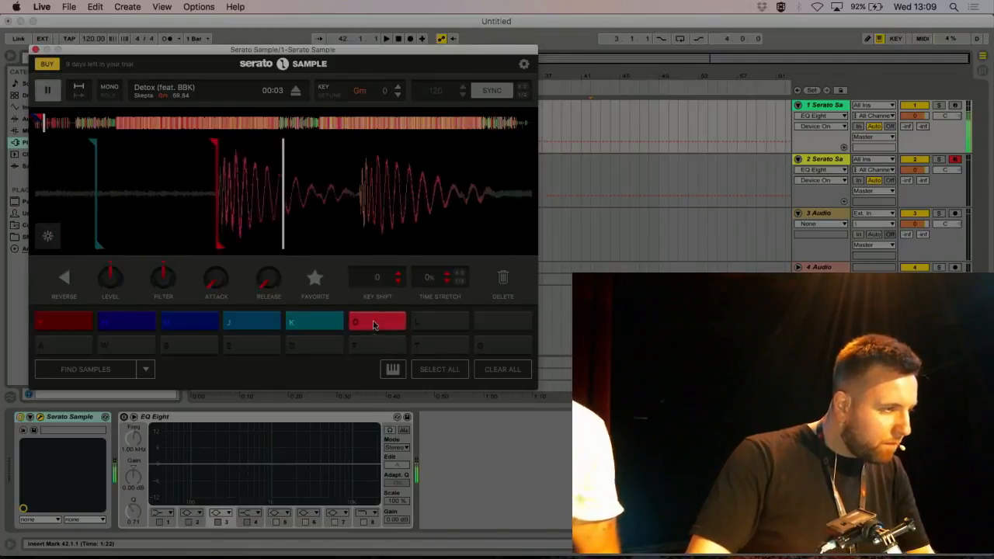
Set the L pad's cue point at the next snare hit and end its slice just after the snare's decay.
{"action": "scroll", "coordinate": [388, 204], "scroll_direction": "right", "scroll_amount": 10}
{"action": "scroll", "coordinate": [389, 203], "scroll_direction": "right", "scroll_amount": 8}
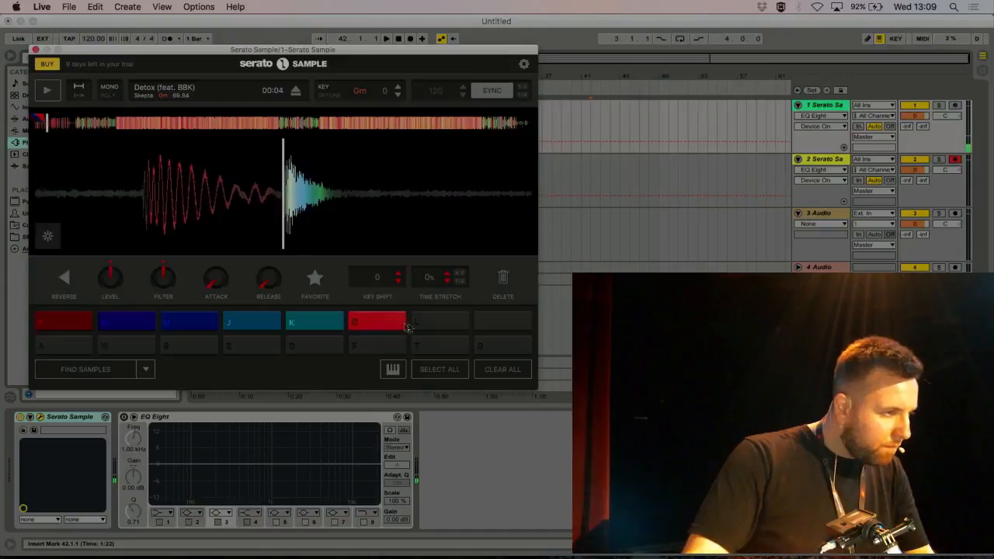
{"action": "left_click", "coordinate": [440, 323]}
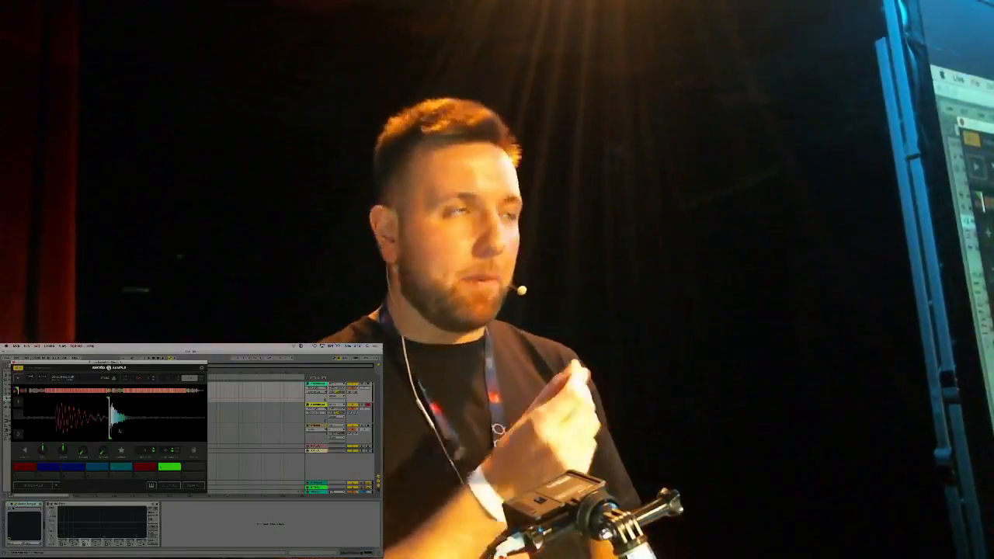
{"action": "left_click_drag", "start_coordinate": [110, 441], "coordinate": [151, 439]}
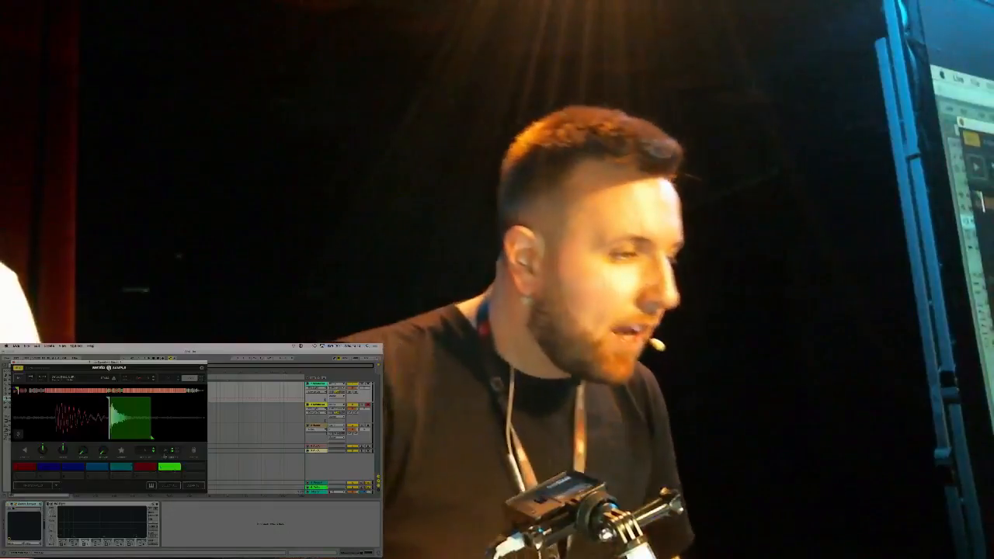
Audition the O and L pads and try a +300% time stretch on the L pad's snare slice.
{"action": "left_click", "coordinate": [146, 467]}
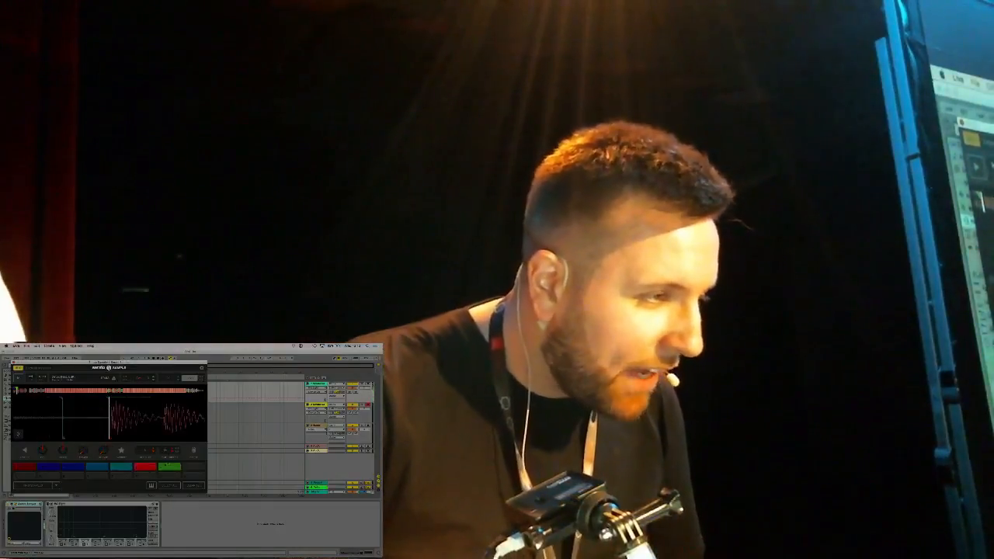
{"action": "left_click", "coordinate": [169, 467]}
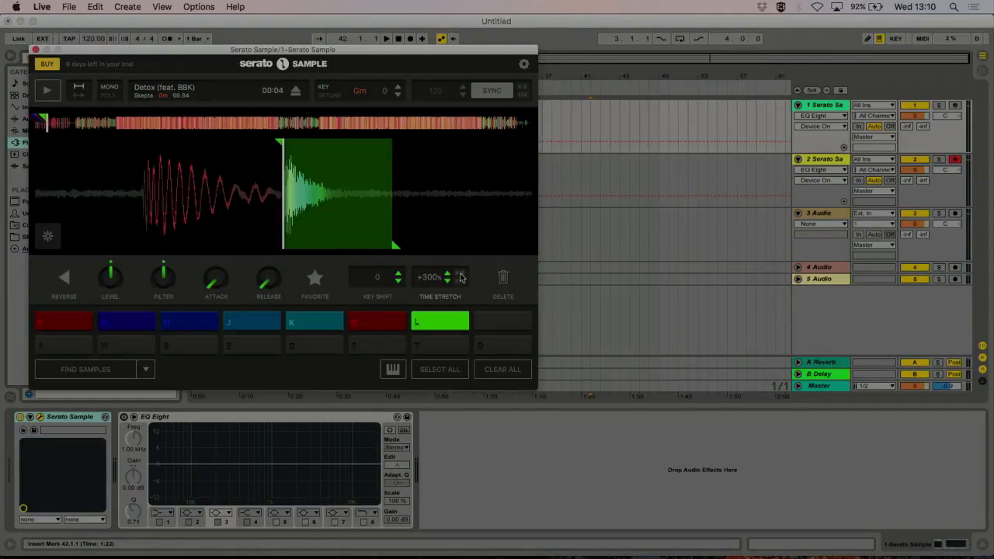
{"action": "left_click", "coordinate": [440, 322]}
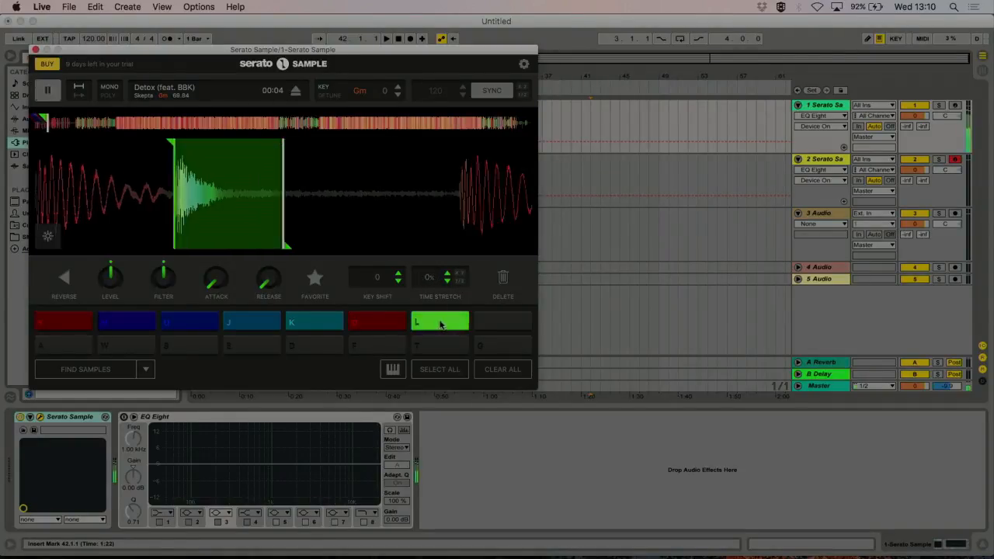
Set the L pad's time stretch to -53%, auditioning the snare slice at -75% and -50% on the way.
{"action": "left_click", "coordinate": [459, 284]}
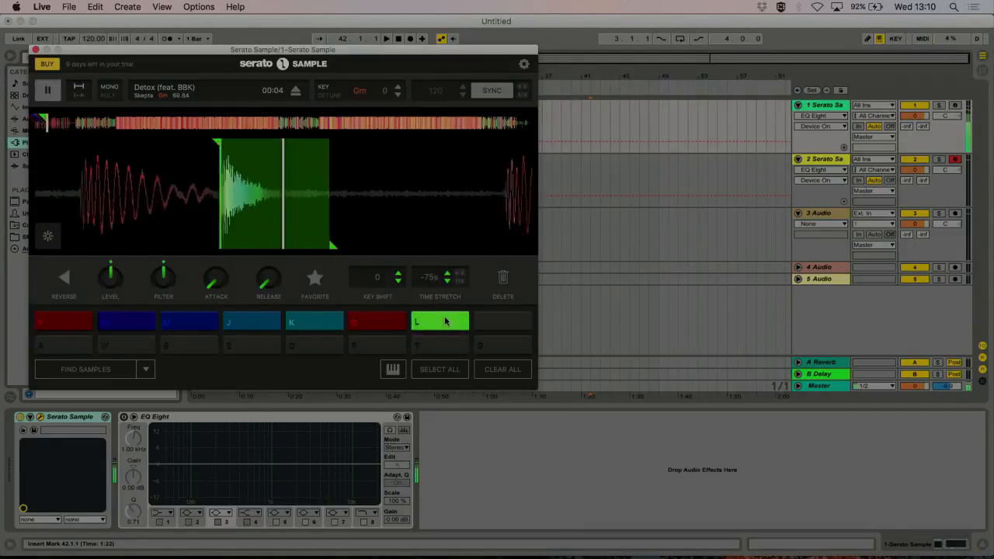
{"action": "left_click", "coordinate": [448, 320]}
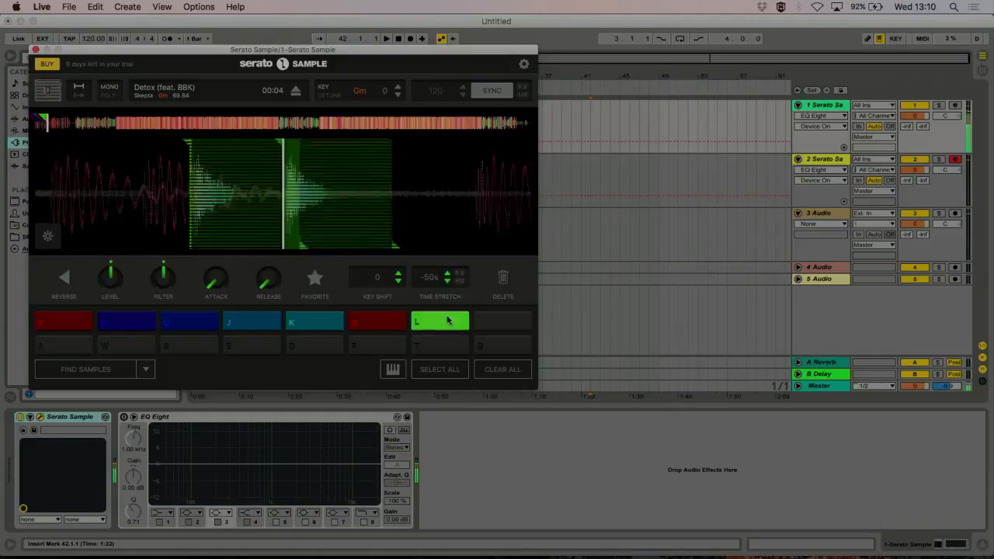
{"action": "left_click", "coordinate": [448, 281]}
{"action": "left_click", "coordinate": [442, 321]}
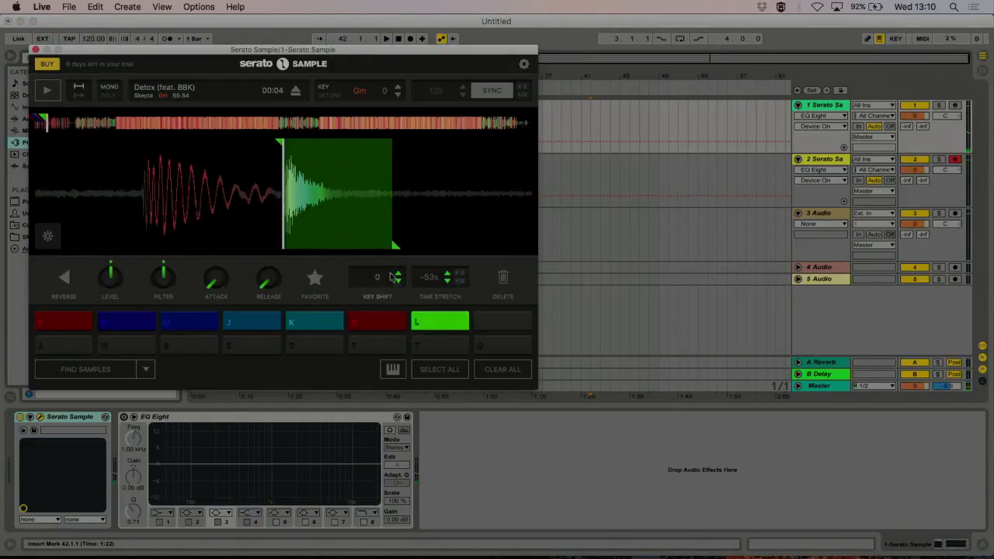
Lower the L pad's key shift to -7, auditioning the snare slice between changes.
{"action": "left_click", "coordinate": [417, 321]}
{"action": "left_click", "coordinate": [418, 321]}
{"action": "left_click", "coordinate": [399, 282]}
{"action": "left_click", "coordinate": [412, 322]}
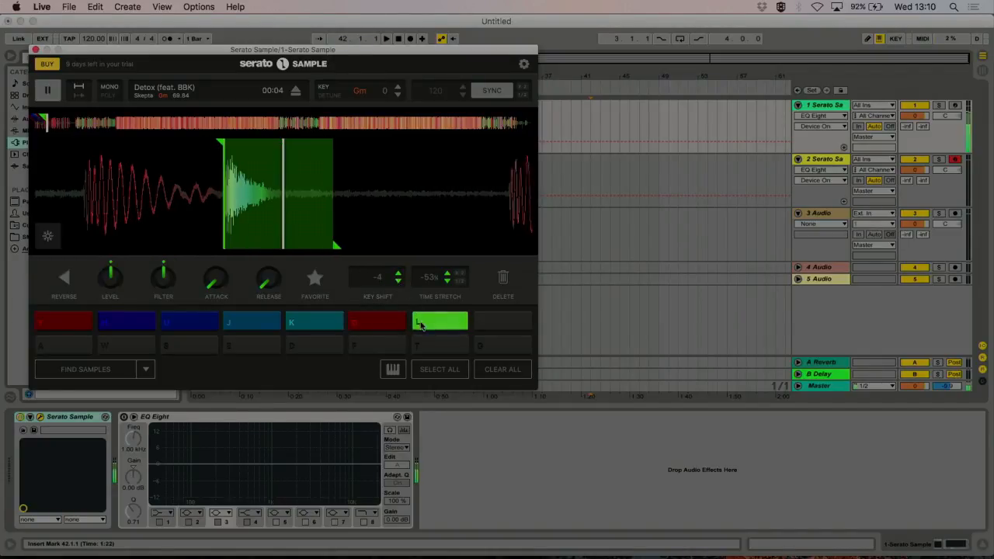
{"action": "left_click", "coordinate": [430, 328]}
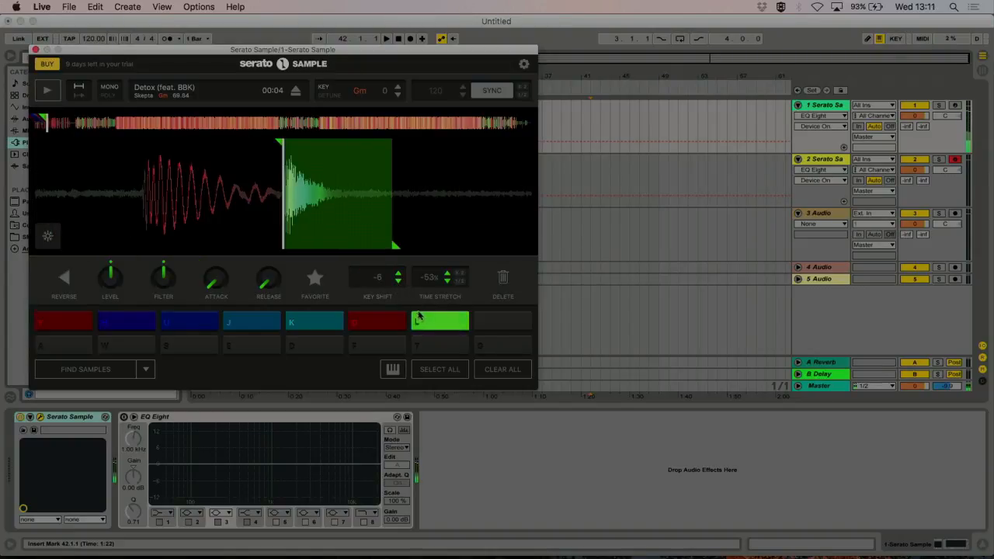
{"action": "left_click", "coordinate": [398, 280]}
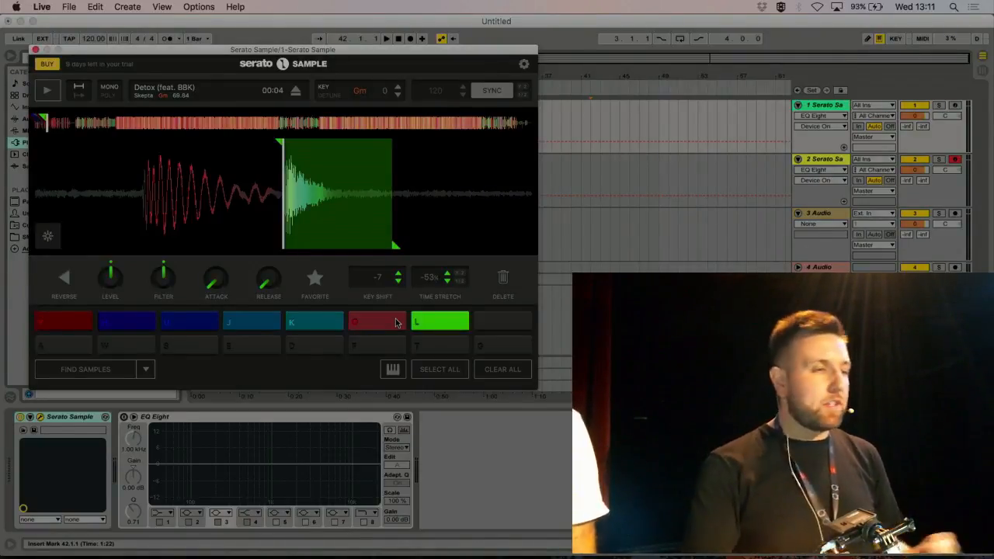
Audition the slices on the O, K, J, U and H pads one after another.
{"action": "mouse_move", "coordinate": [53, 182]}
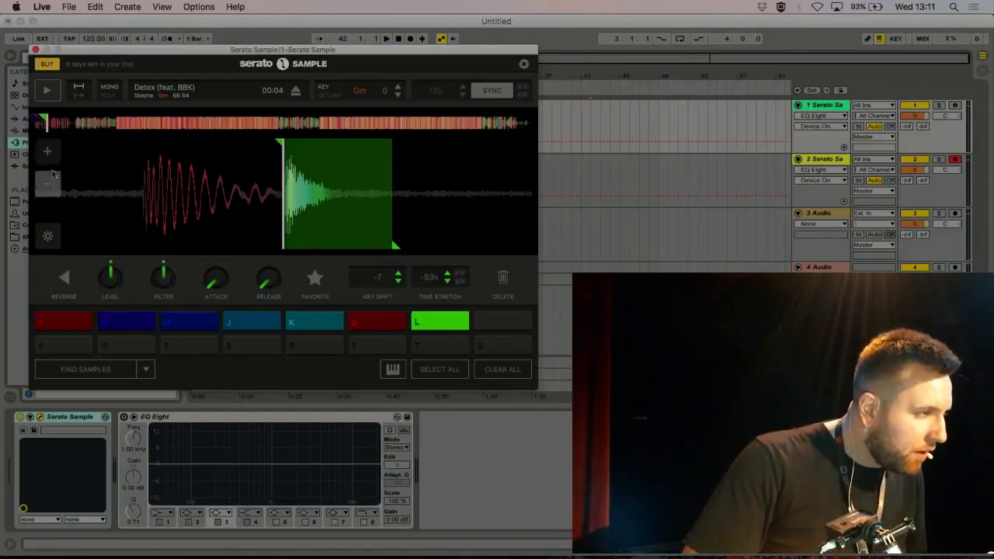
{"action": "left_click", "coordinate": [48, 153]}
{"action": "left_click", "coordinate": [367, 320]}
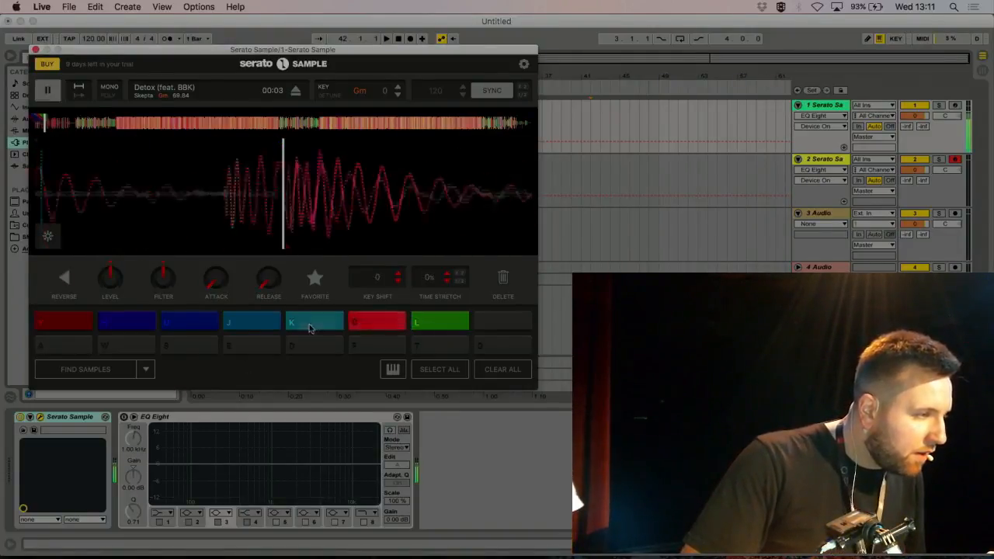
{"action": "left_click", "coordinate": [252, 322]}
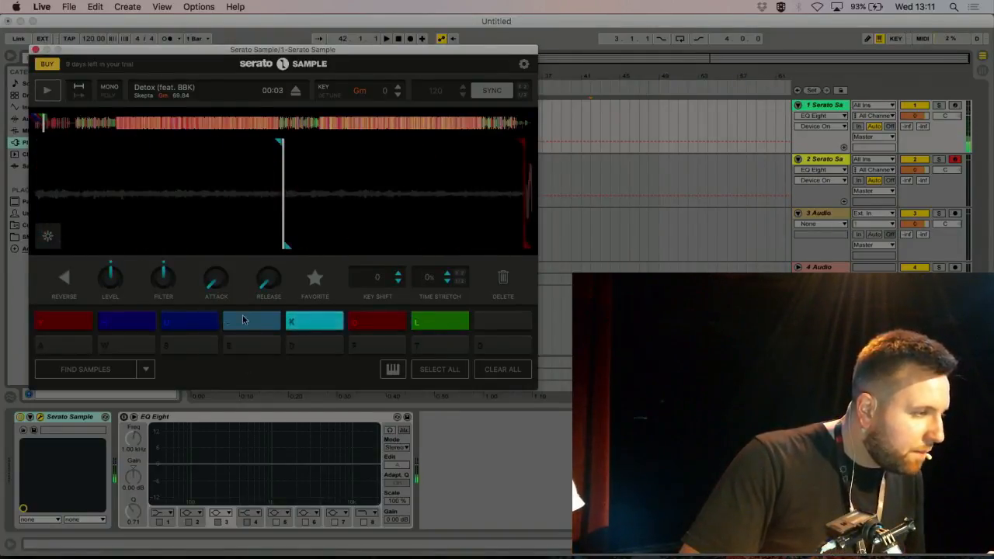
{"action": "left_click", "coordinate": [183, 328]}
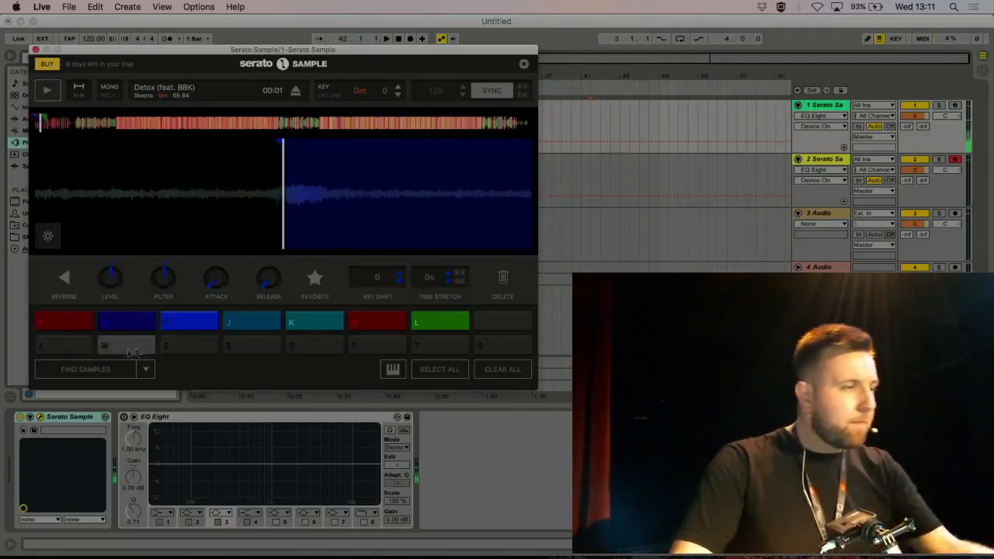
{"action": "left_click", "coordinate": [142, 322]}
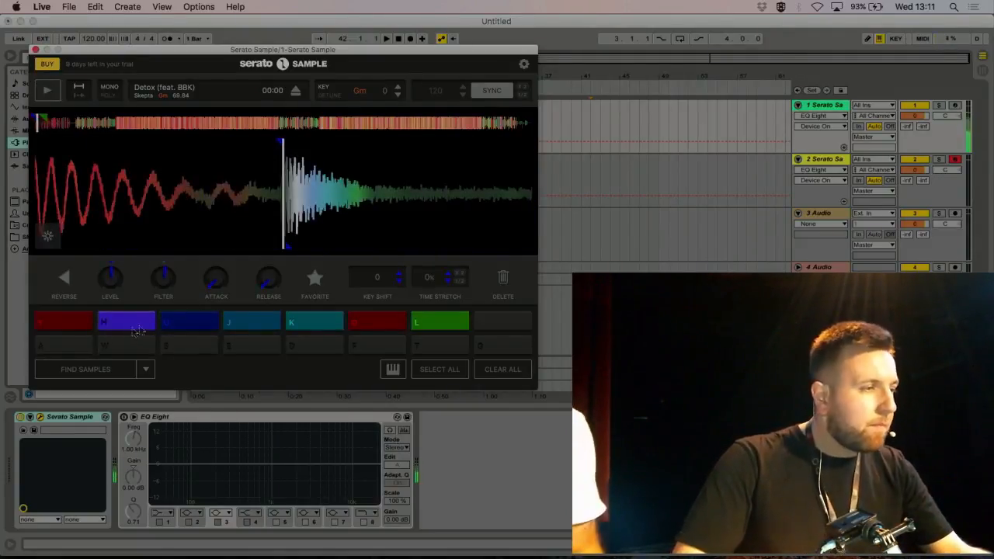
Close the sampler window and open the recent Live set detox.als.
{"action": "left_click", "coordinate": [36, 50]}
{"action": "left_click", "coordinate": [68, 7]}
{"action": "mouse_move", "coordinate": [89, 45]}
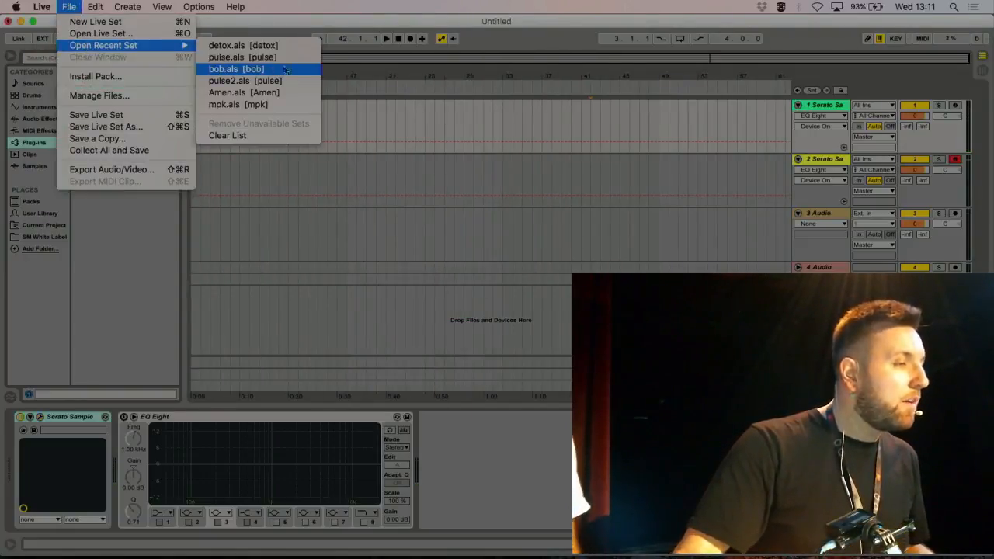
{"action": "left_click", "coordinate": [247, 44]}
{"action": "left_click", "coordinate": [397, 303]}
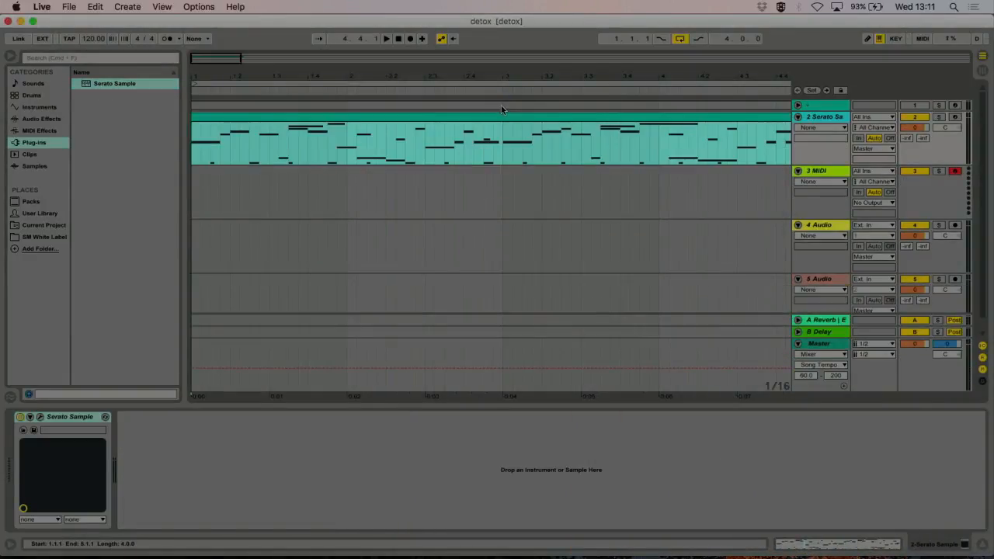
Open the MIDI clip on the 2 Serato Sample track in the note editor and play the arrangement.
{"action": "double_click", "coordinate": [492, 115]}
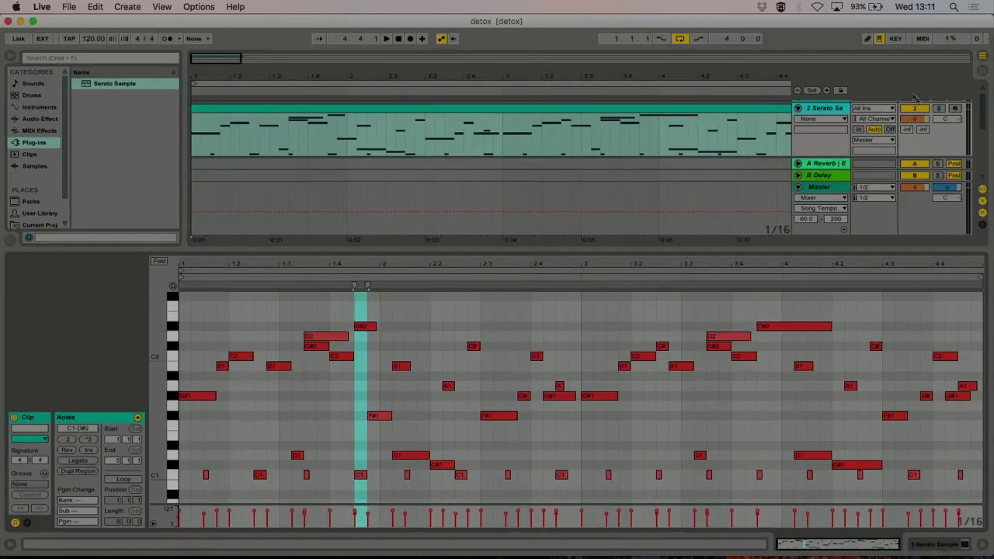
{"action": "left_click", "coordinate": [622, 111]}
{"action": "key", "text": "space"}
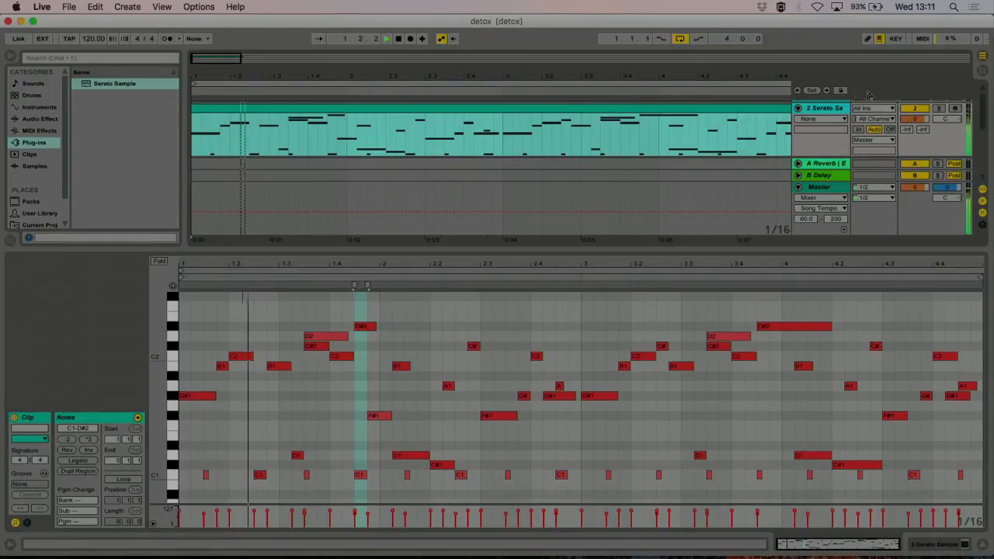
Open track 2's Serato Sample window to watch the pads trigger across the track's waveform, and stop playback.
{"action": "left_click", "coordinate": [835, 108]}
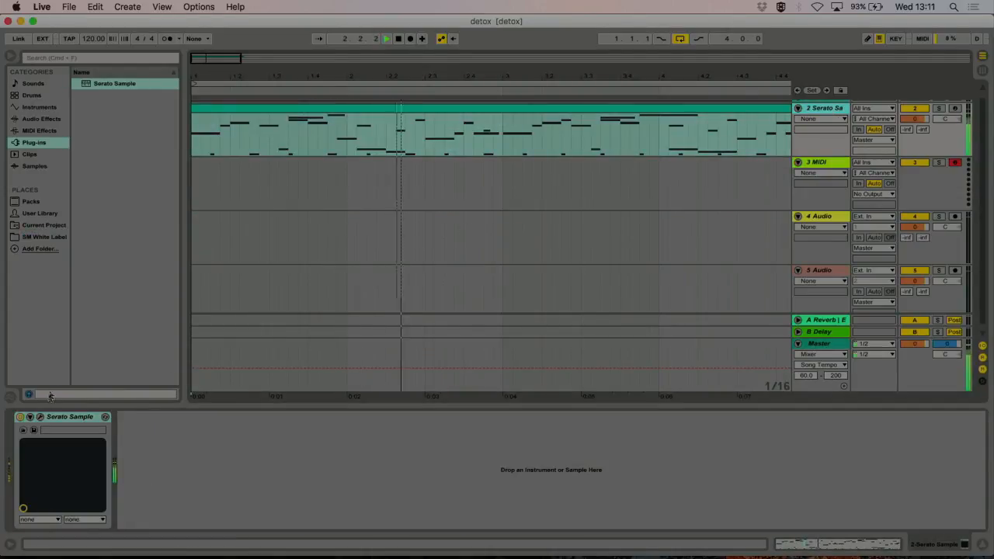
{"action": "left_click", "coordinate": [40, 418]}
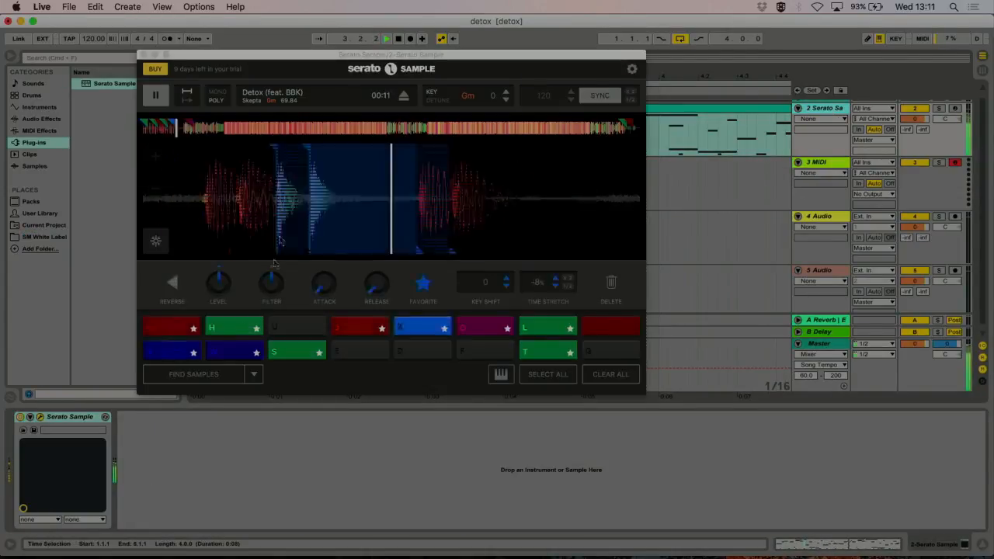
{"action": "left_click", "coordinate": [155, 193]}
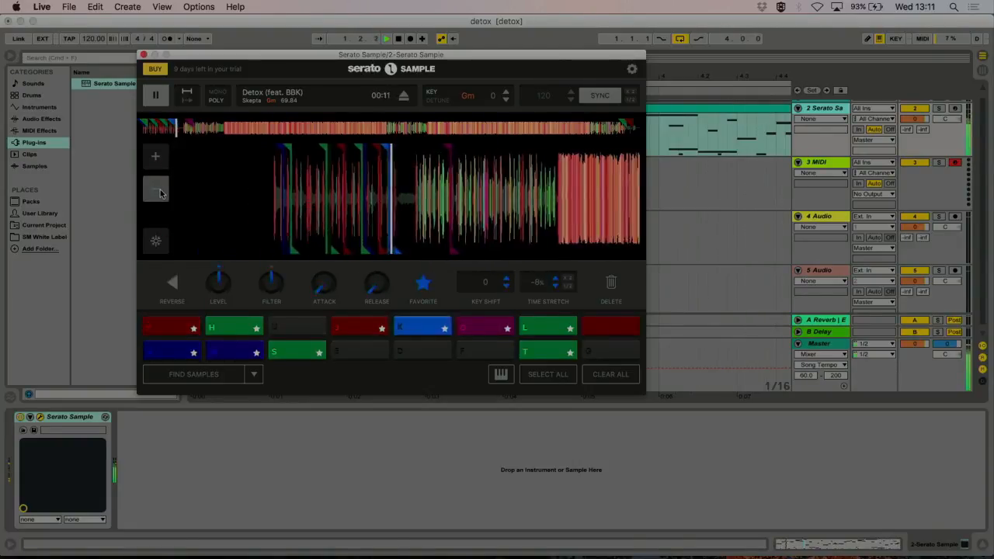
{"action": "left_click", "coordinate": [159, 163]}
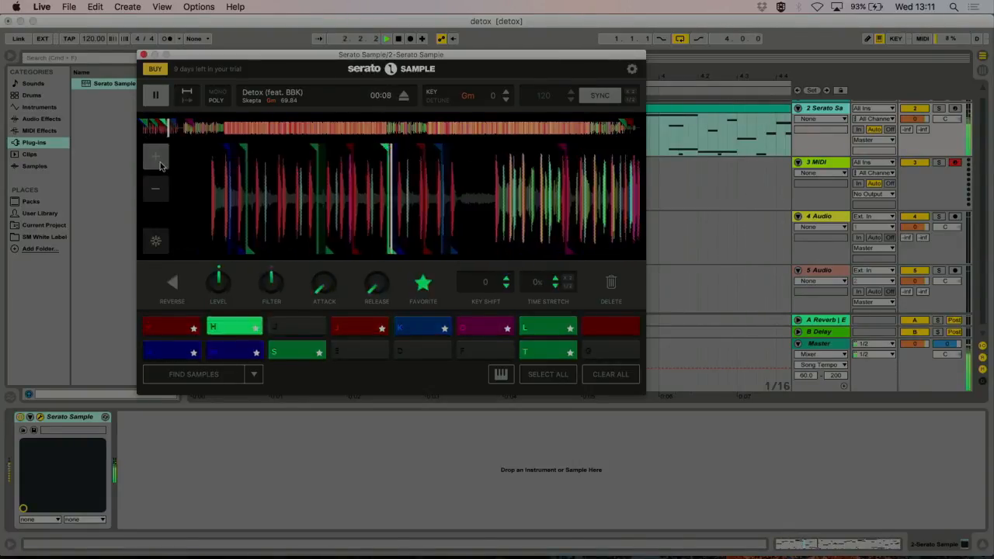
{"action": "left_click", "coordinate": [154, 199]}
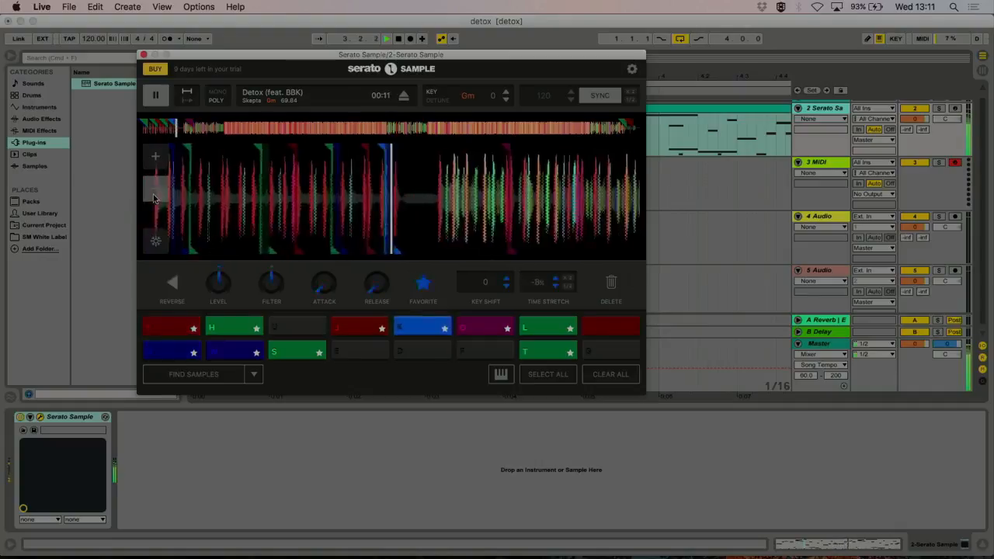
{"action": "left_click", "coordinate": [155, 197]}
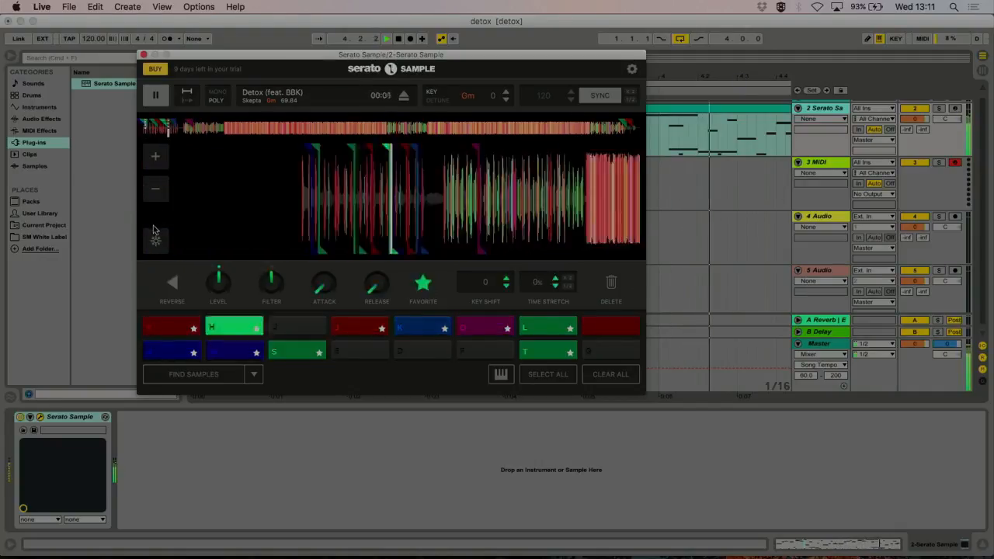
{"action": "key", "text": "space"}
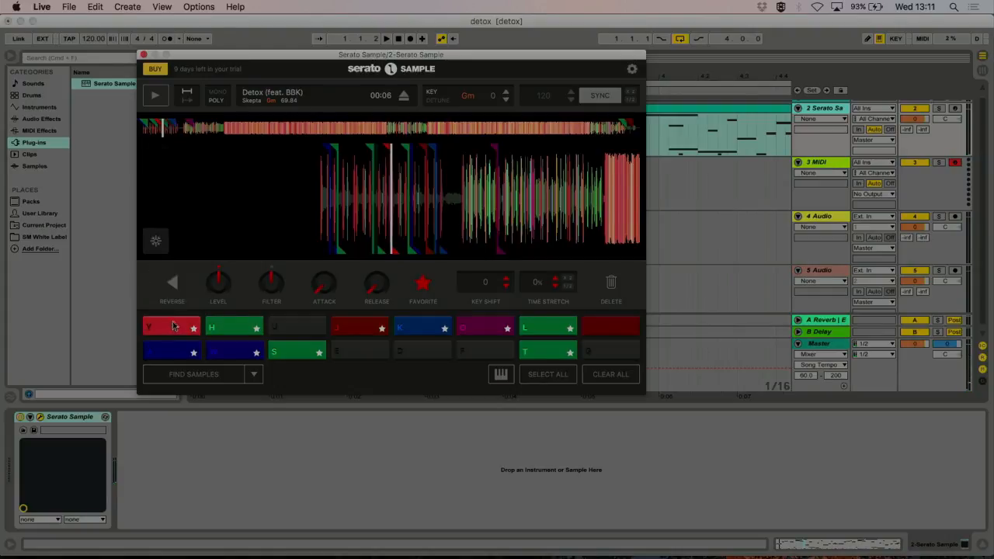
Audition the Y and H pads, and compare the W and A pads with the H pad's slice.
{"action": "mouse_move", "coordinate": [157, 250]}
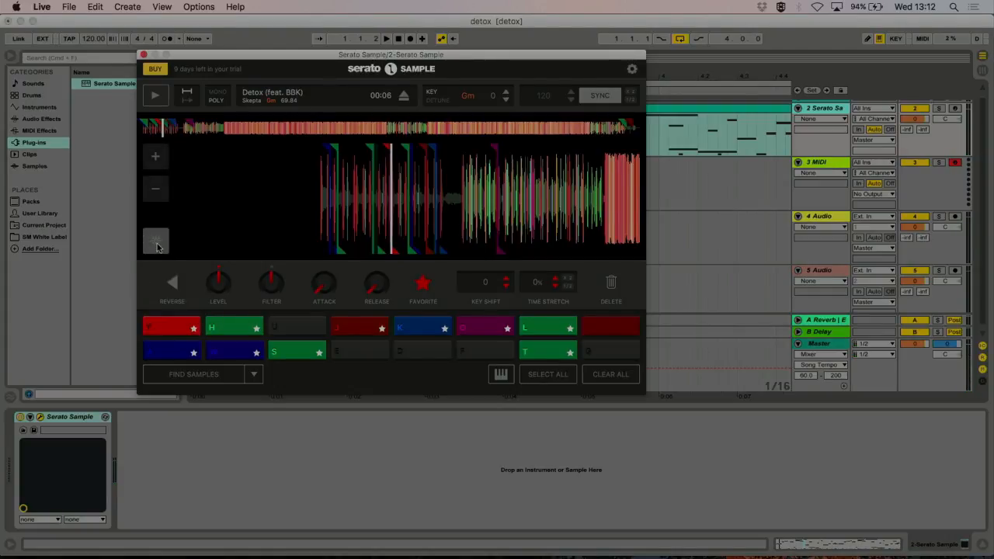
{"action": "left_click", "coordinate": [159, 158]}
{"action": "left_click", "coordinate": [160, 158]}
{"action": "left_click", "coordinate": [169, 333]}
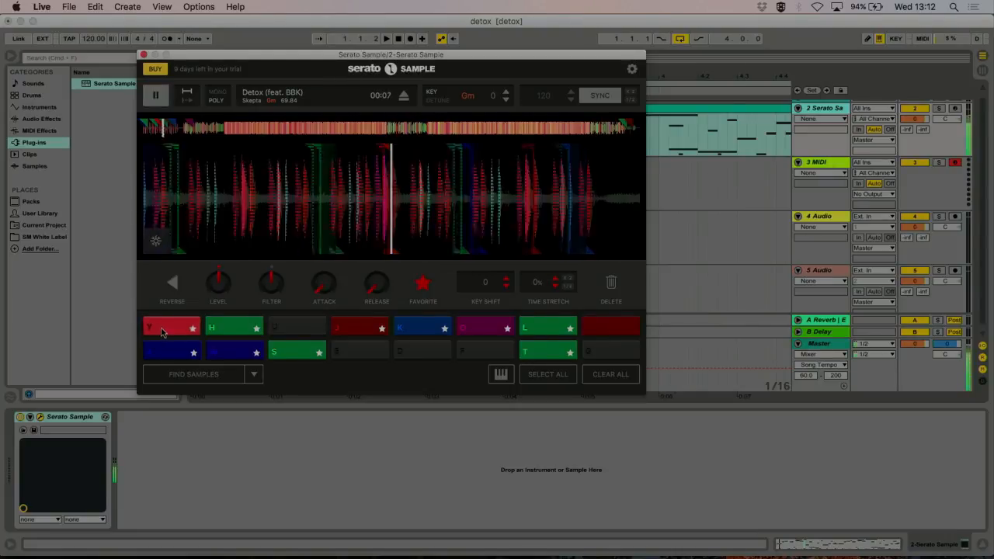
{"action": "left_click", "coordinate": [215, 334]}
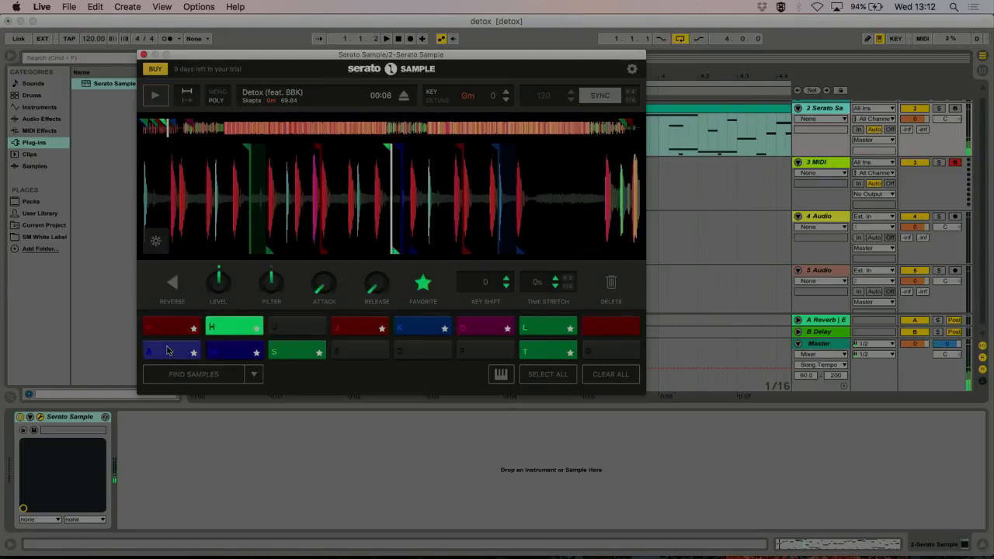
{"action": "left_click", "coordinate": [231, 353]}
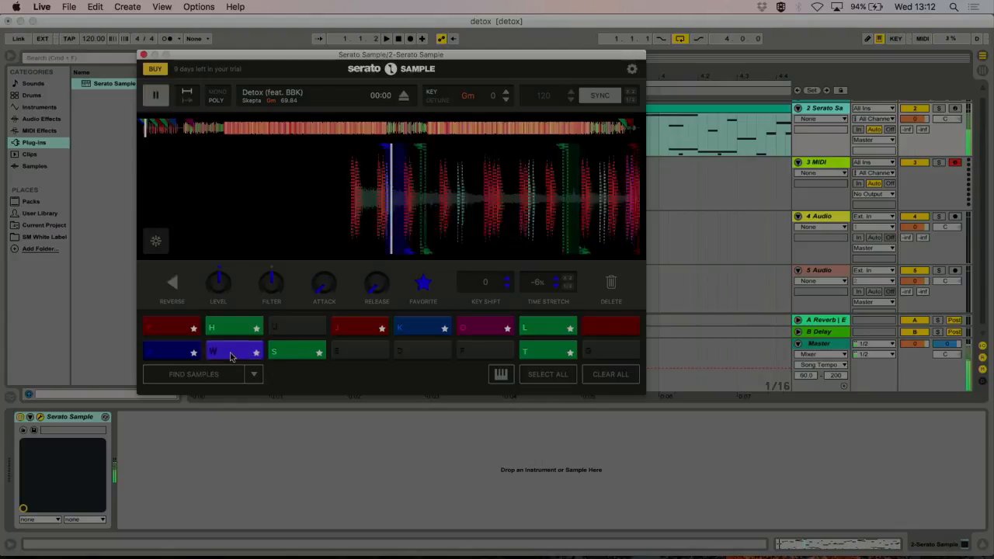
{"action": "left_click", "coordinate": [233, 329]}
{"action": "left_click", "coordinate": [171, 350]}
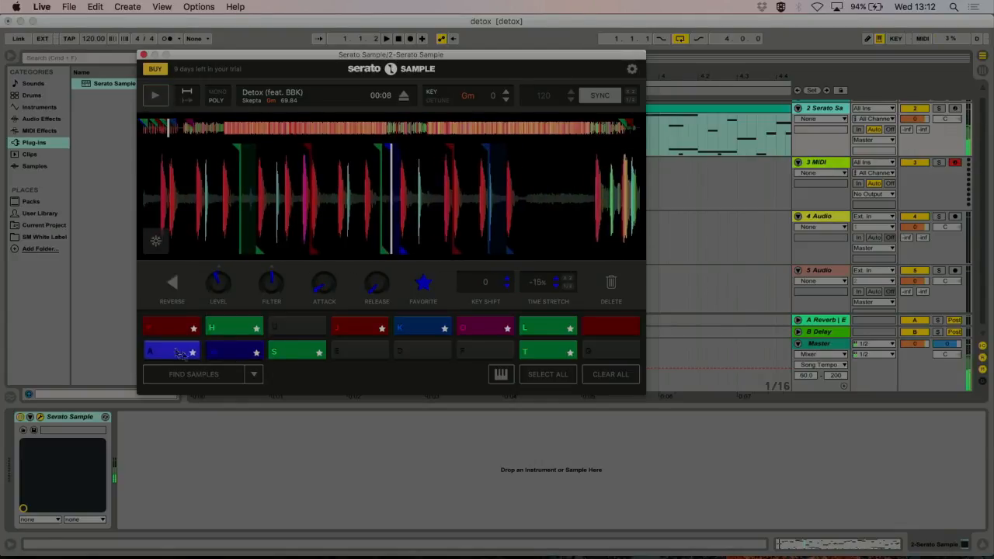
{"action": "left_click", "coordinate": [171, 356]}
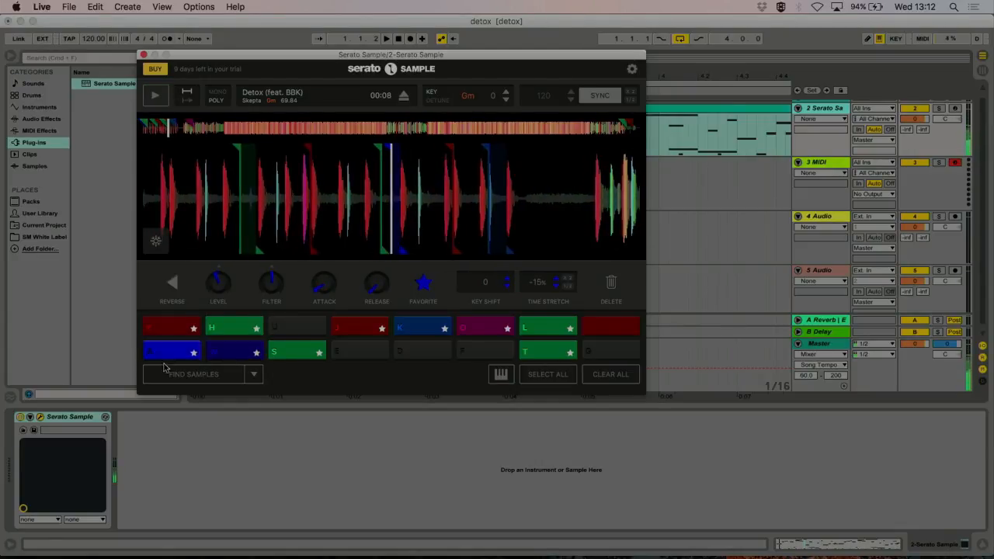
Inspect the A pad's slice up close and audition the S, J, K, H, W, O and L pads.
{"action": "left_click", "coordinate": [156, 157]}
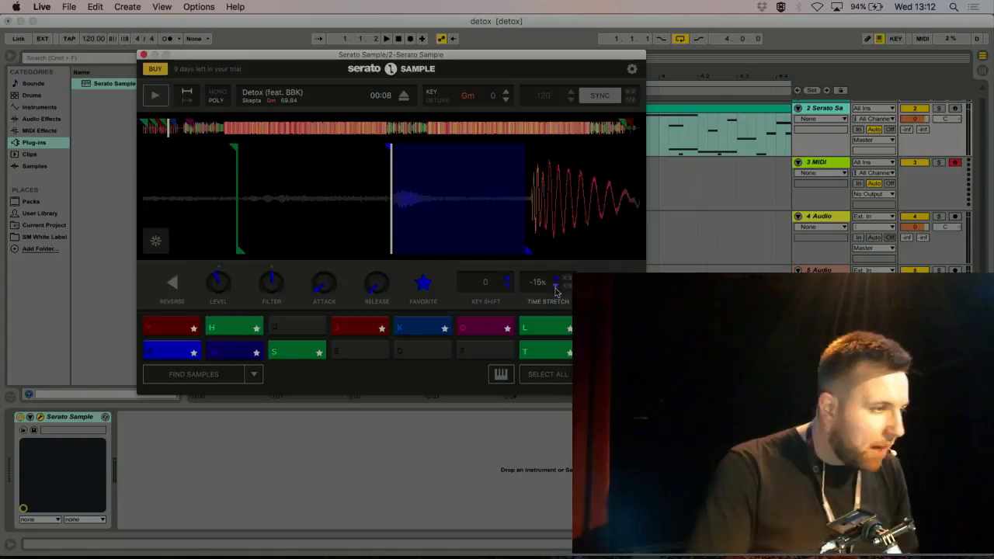
{"action": "left_click", "coordinate": [165, 354]}
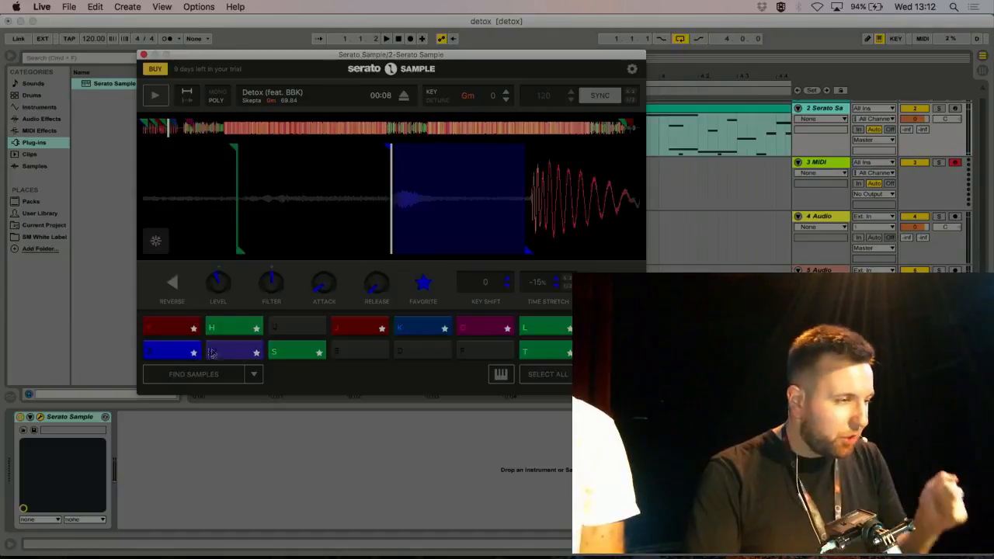
{"action": "left_click", "coordinate": [288, 351]}
{"action": "left_click", "coordinate": [360, 328]}
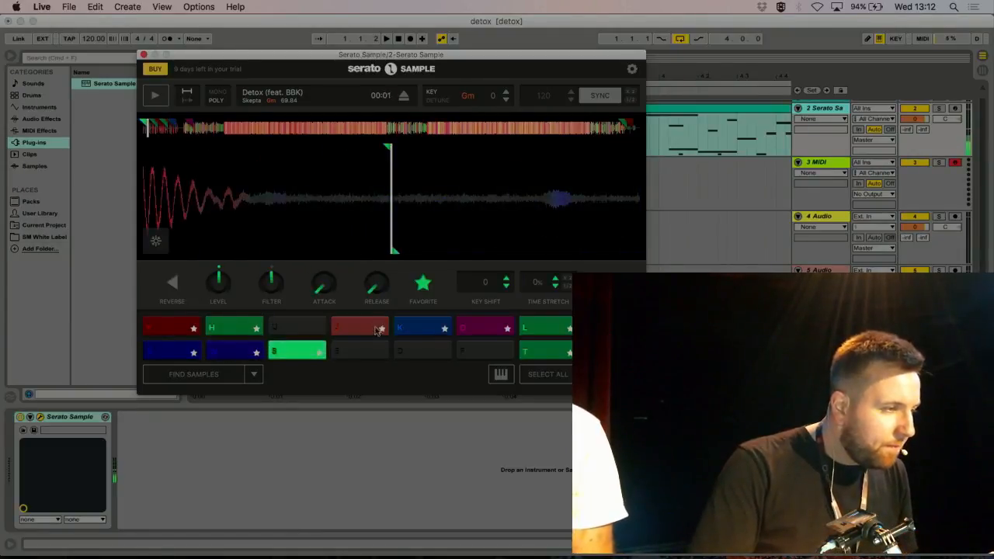
{"action": "left_click", "coordinate": [403, 328]}
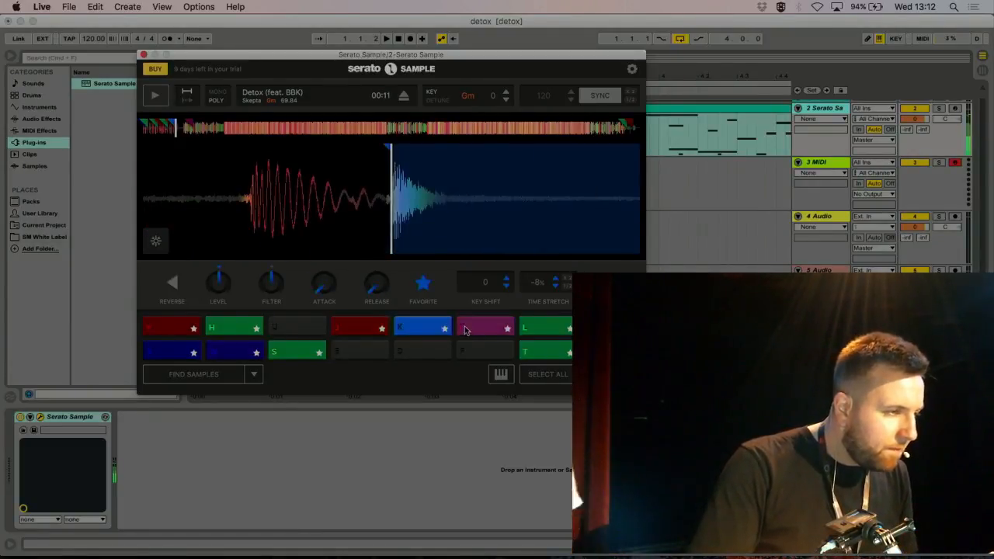
{"action": "left_click", "coordinate": [237, 329]}
{"action": "left_click", "coordinate": [237, 352]}
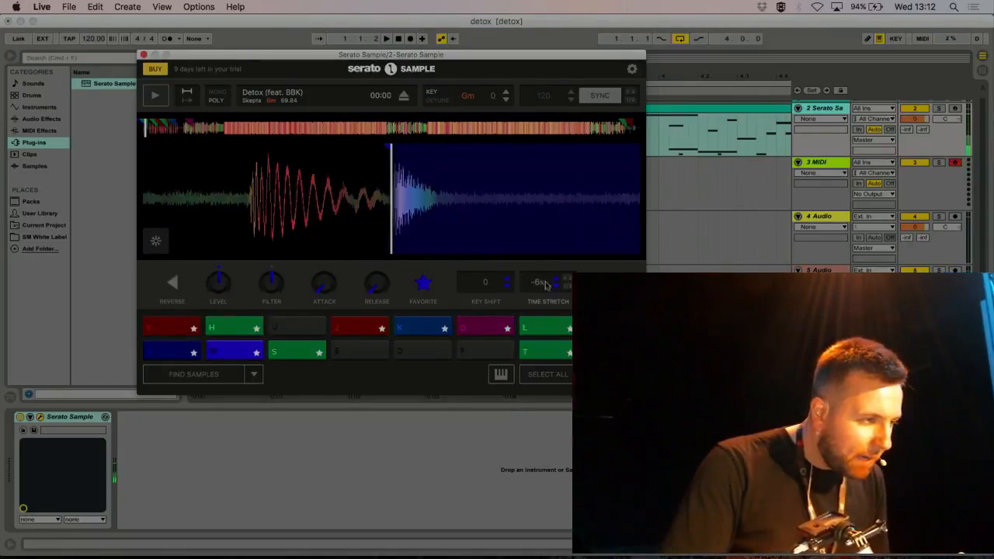
{"action": "left_click", "coordinate": [485, 327]}
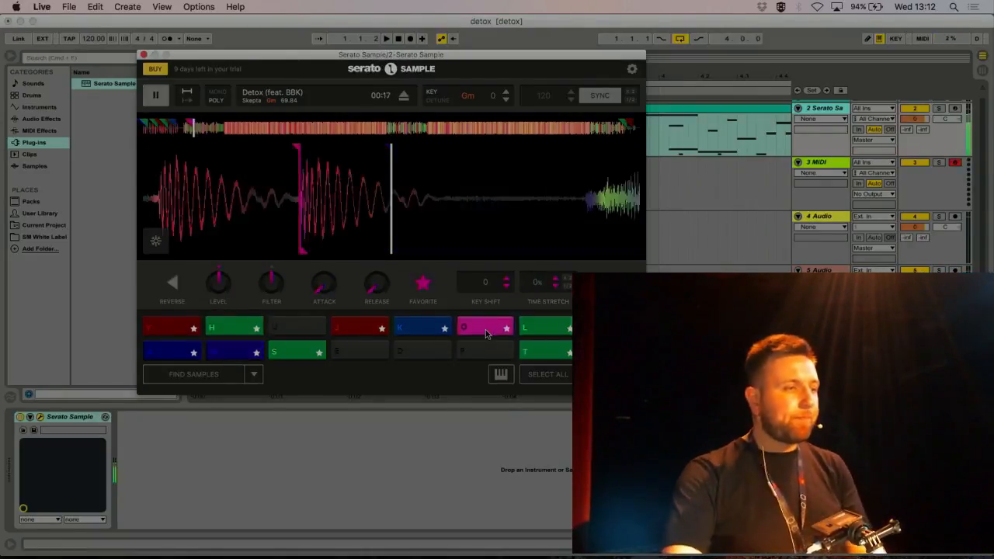
{"action": "left_click", "coordinate": [534, 330]}
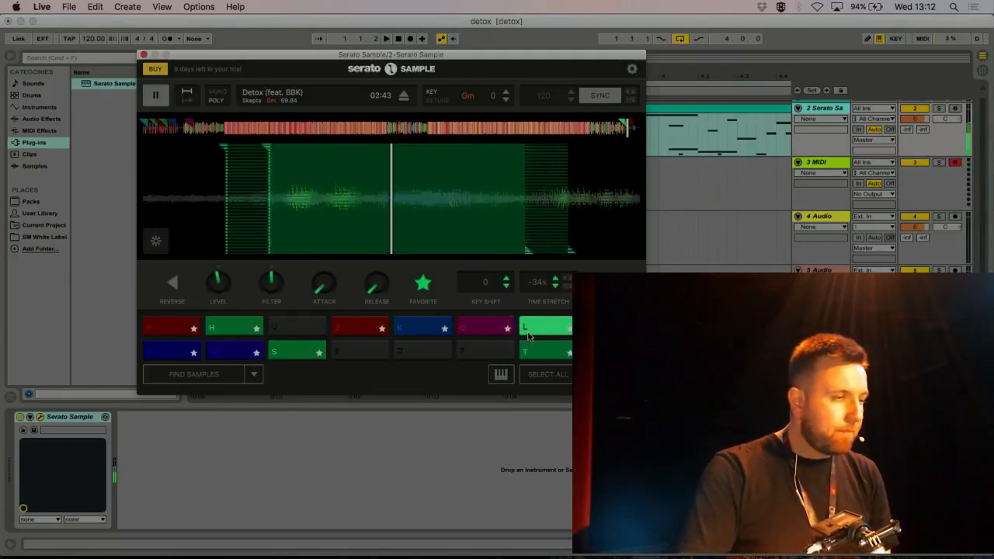
Audition the T pad and compare it with the L pad's slice.
{"action": "left_click", "coordinate": [534, 359]}
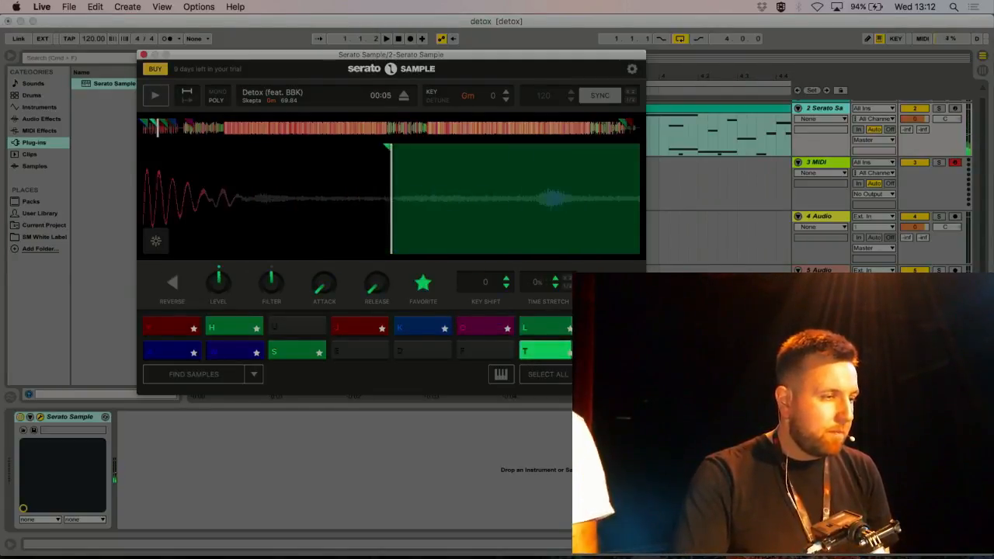
{"action": "left_click", "coordinate": [594, 351]}
{"action": "left_click", "coordinate": [540, 334]}
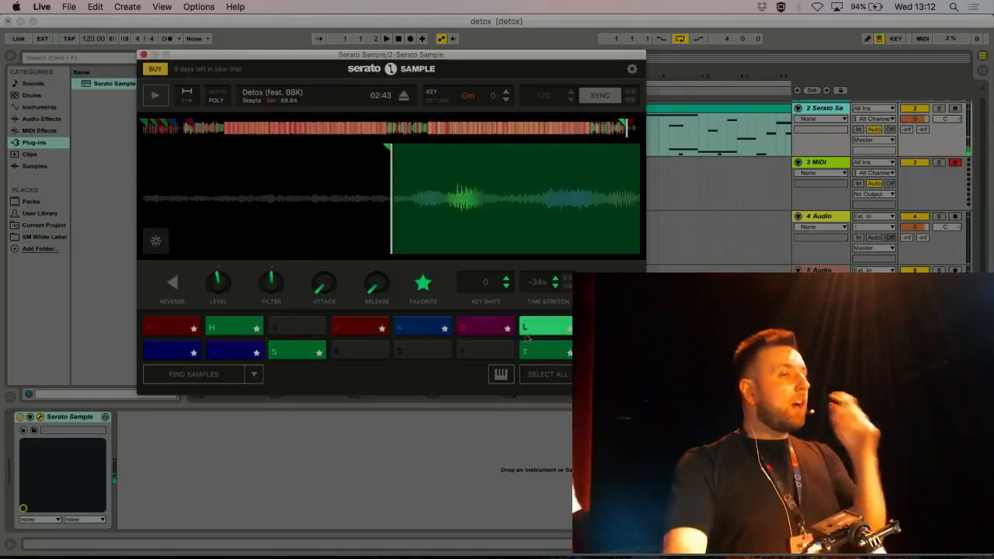
Play Detox (feat. BBK) from its beginning with tempo sync off, adjusting the system volume.
{"action": "left_click_drag", "start_coordinate": [150, 74], "coordinate": [259, 38]}
{"action": "left_click", "coordinate": [284, 94]}
{"action": "left_click_drag", "start_coordinate": [283, 95], "coordinate": [242, 104]}
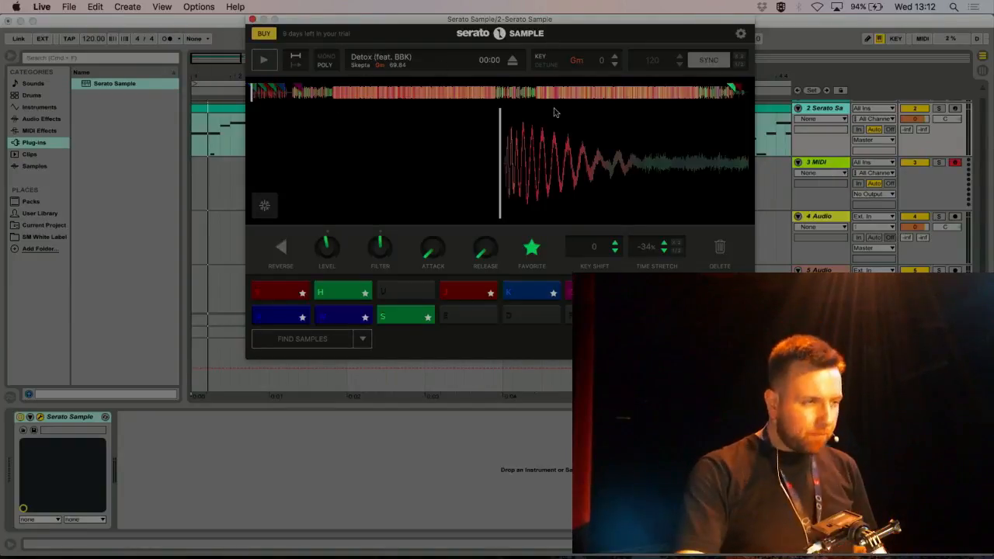
{"action": "left_click_drag", "start_coordinate": [639, 18], "coordinate": [639, 41]}
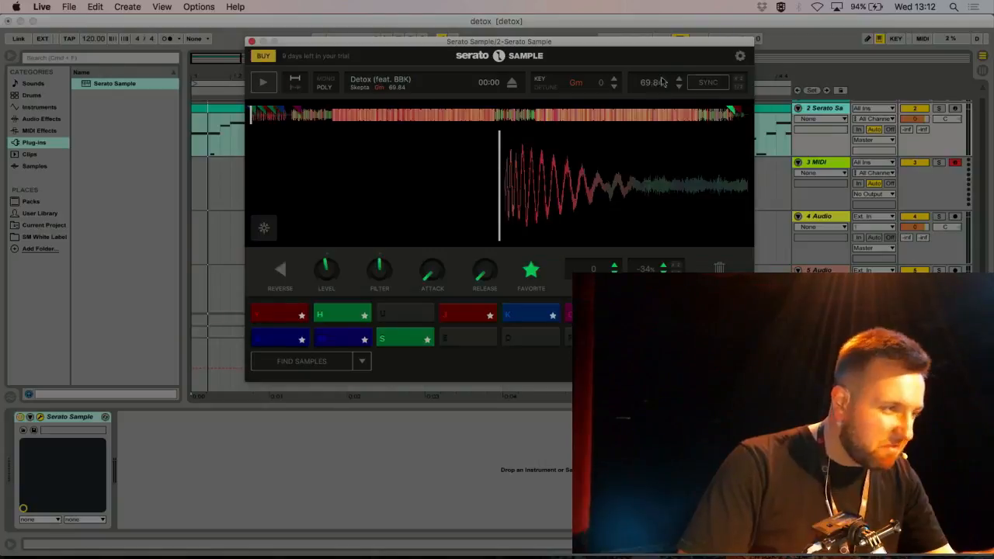
{"action": "left_click", "coordinate": [708, 84]}
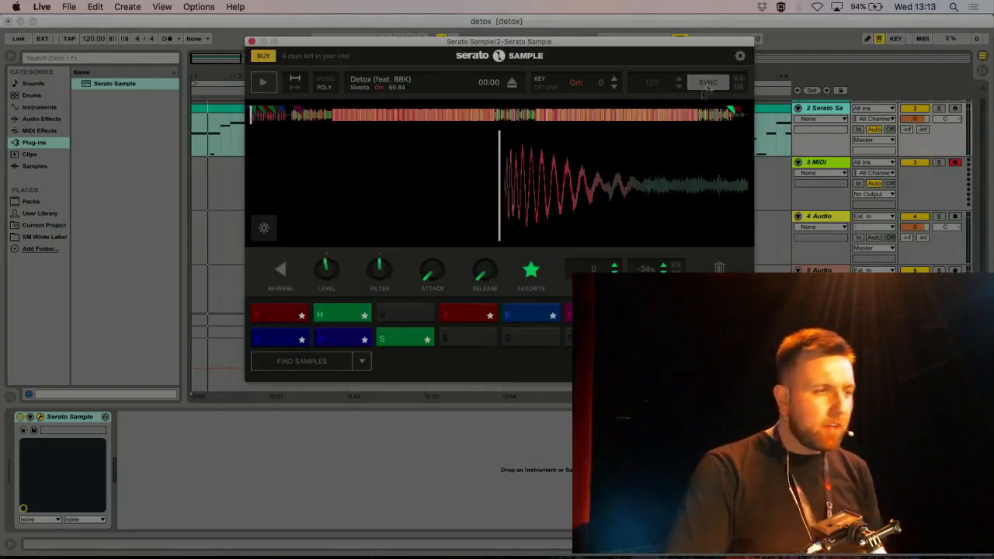
{"action": "key", "text": "space"}
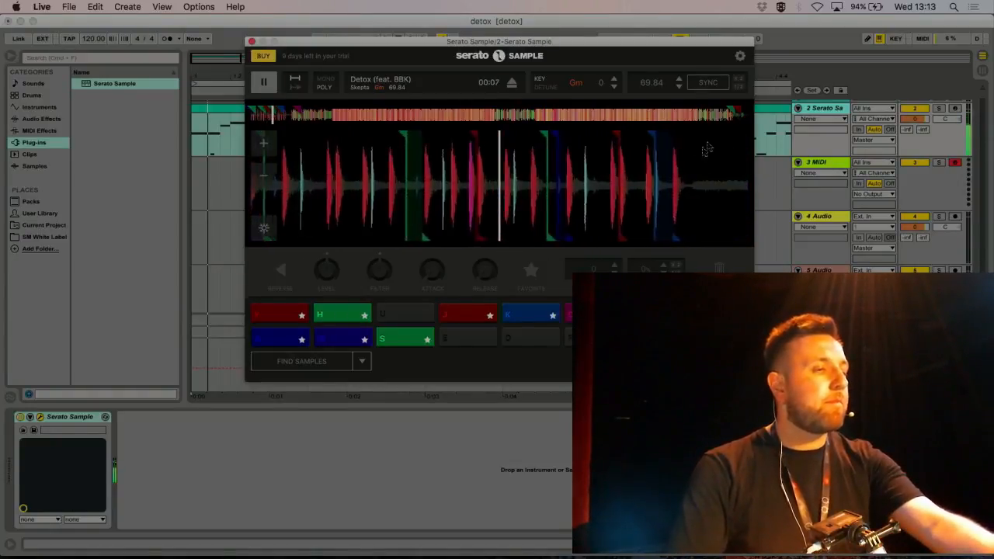
{"action": "key", "text": "XF86AudioLowerVolume"}
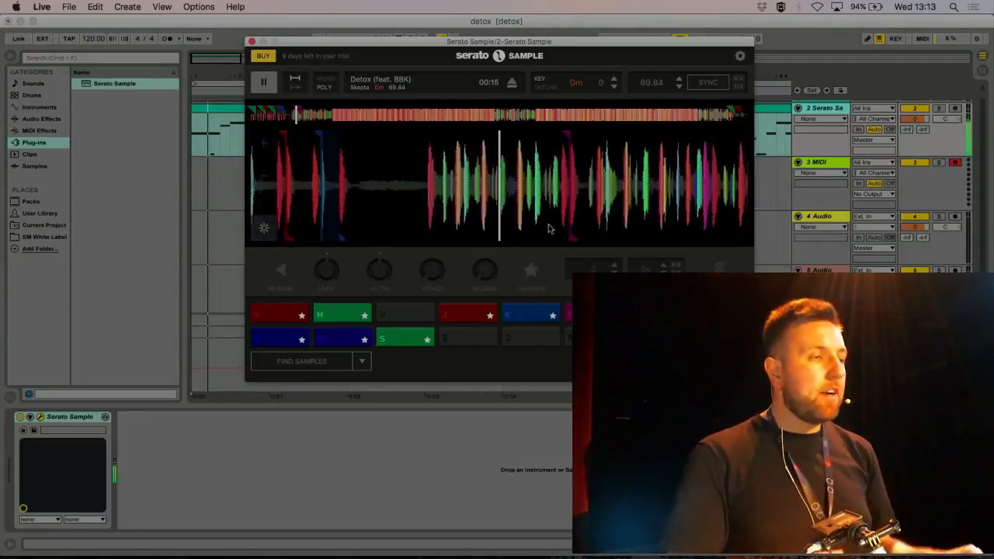
{"action": "key", "text": "XF86AudioMute"}
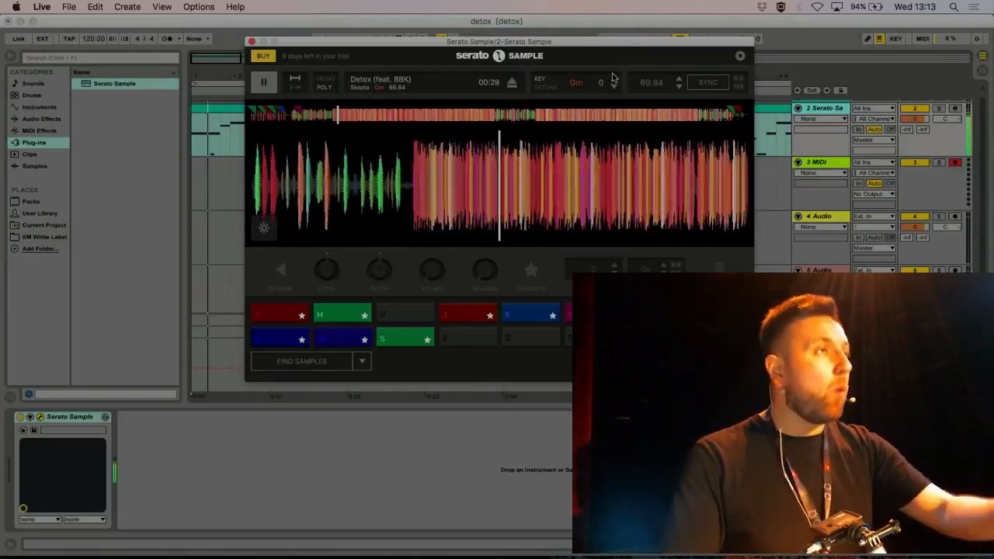
Try the whole track's key shift at +1 and -4 while it plays, restore it to 0, and stop playback.
{"action": "key", "text": "XF86AudioLowerVolume"}
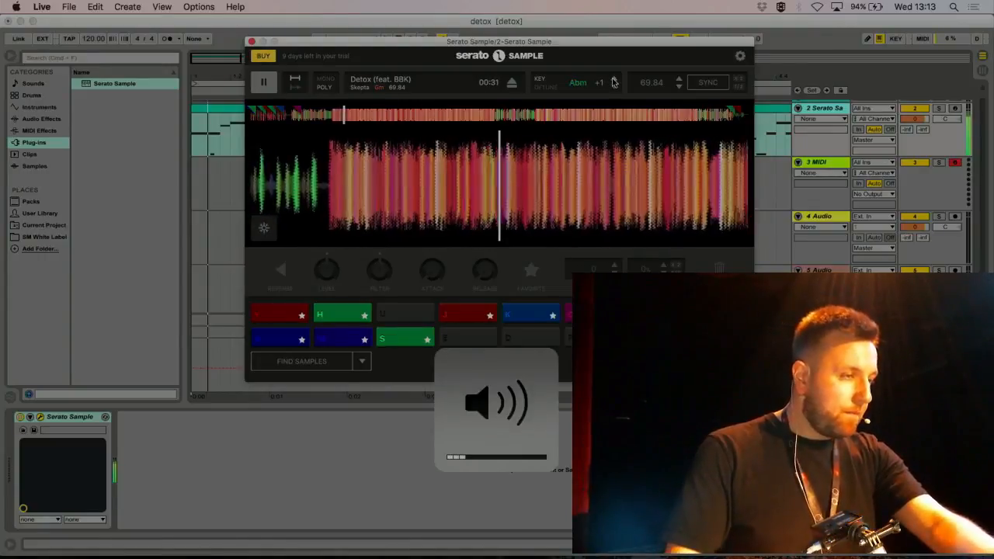
{"action": "left_click", "coordinate": [613, 79]}
{"action": "key", "text": "XF86AudioRaiseVolume"}
{"action": "key", "text": "XF86AudioRaiseVolume"}
{"action": "left_click", "coordinate": [613, 79]}
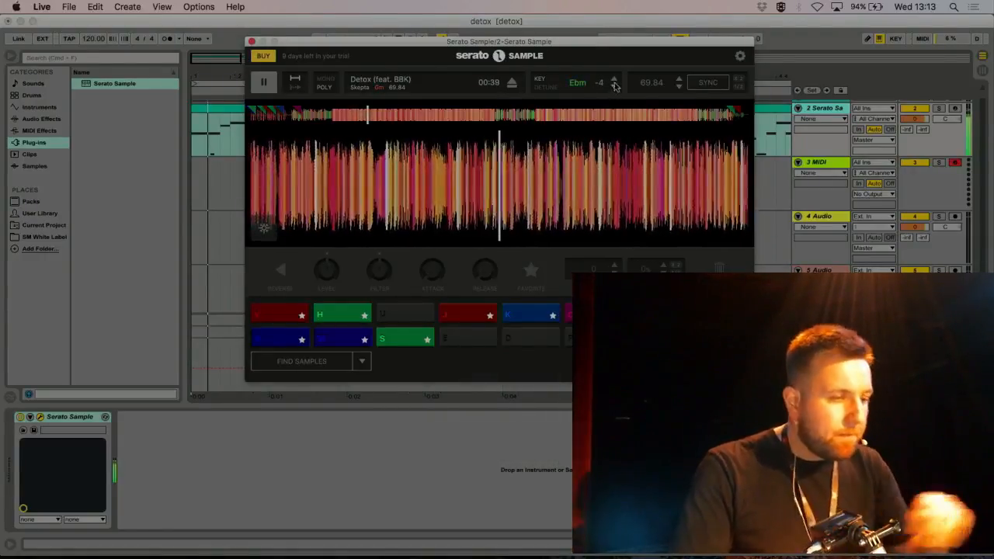
{"action": "key", "text": "XF86AudioLowerVolume"}
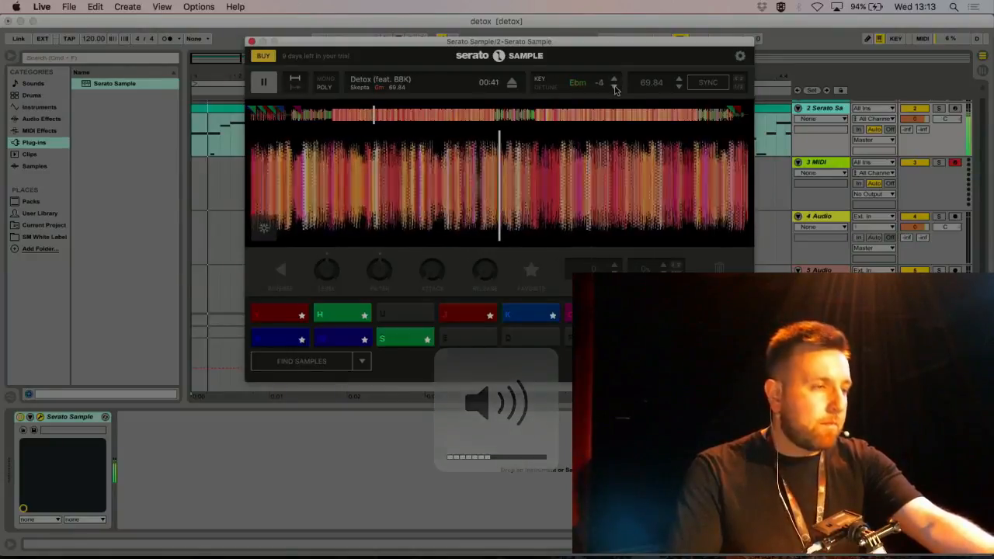
{"action": "left_click", "coordinate": [615, 87]}
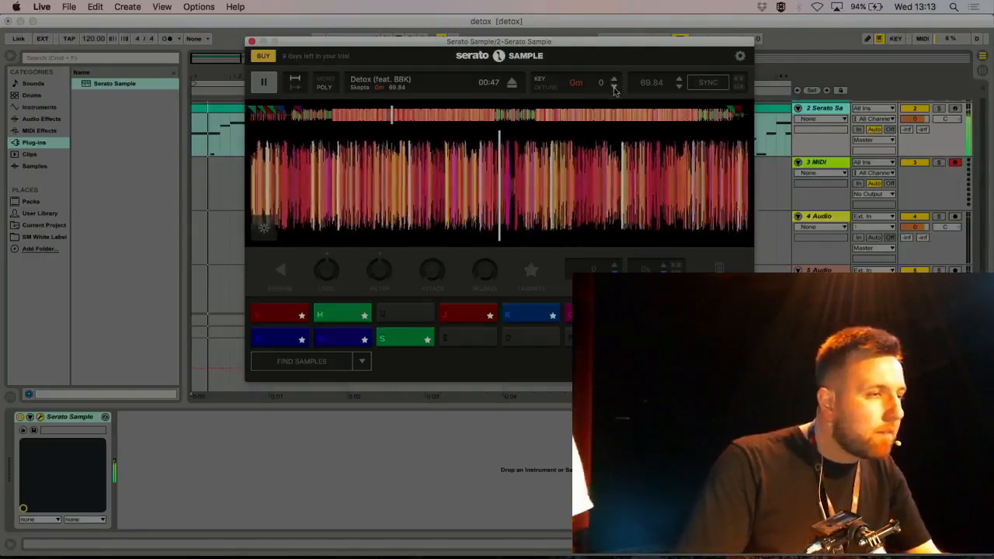
{"action": "key", "text": "space"}
{"action": "key", "text": "space"}
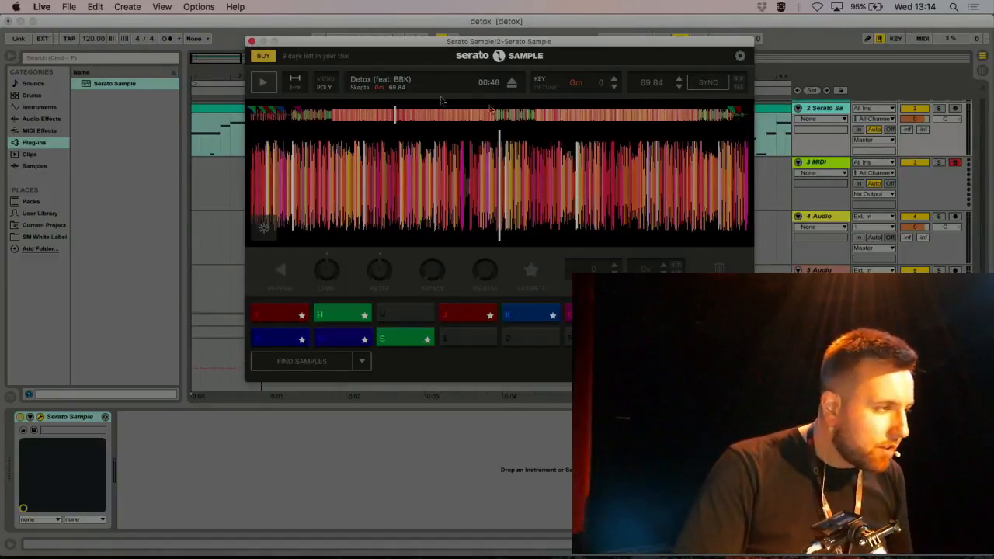
Play the arrangement with the clip's notes on view, and reopen track 2's Serato Sample to watch its pads trigger.
{"action": "left_click", "coordinate": [251, 41]}
{"action": "left_click", "coordinate": [316, 108]}
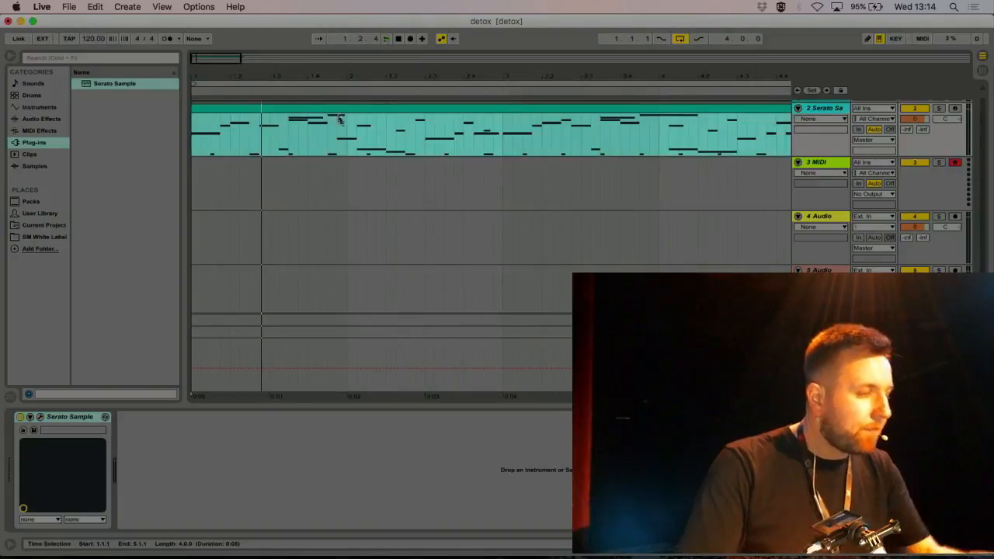
{"action": "double_click", "coordinate": [769, 111]}
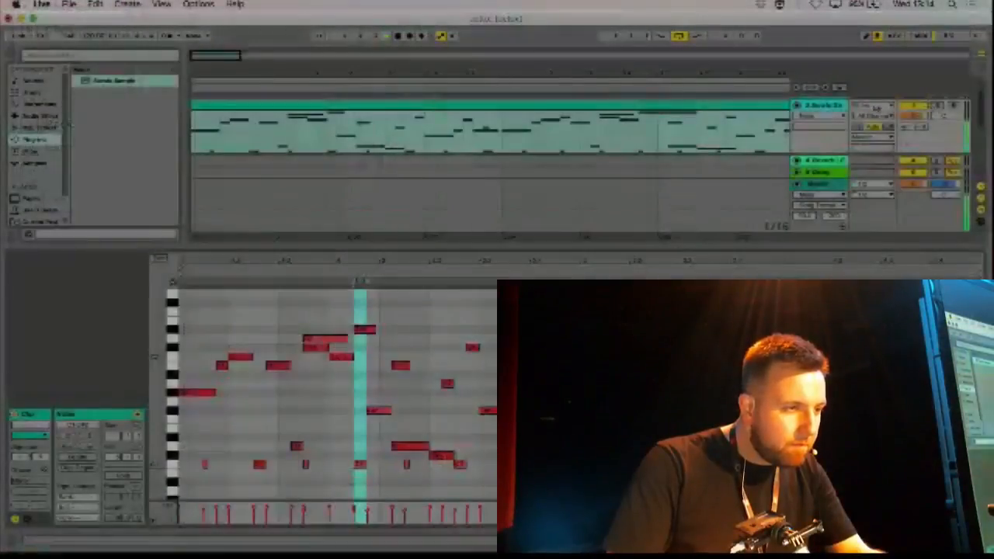
{"action": "double_click", "coordinate": [823, 106]}
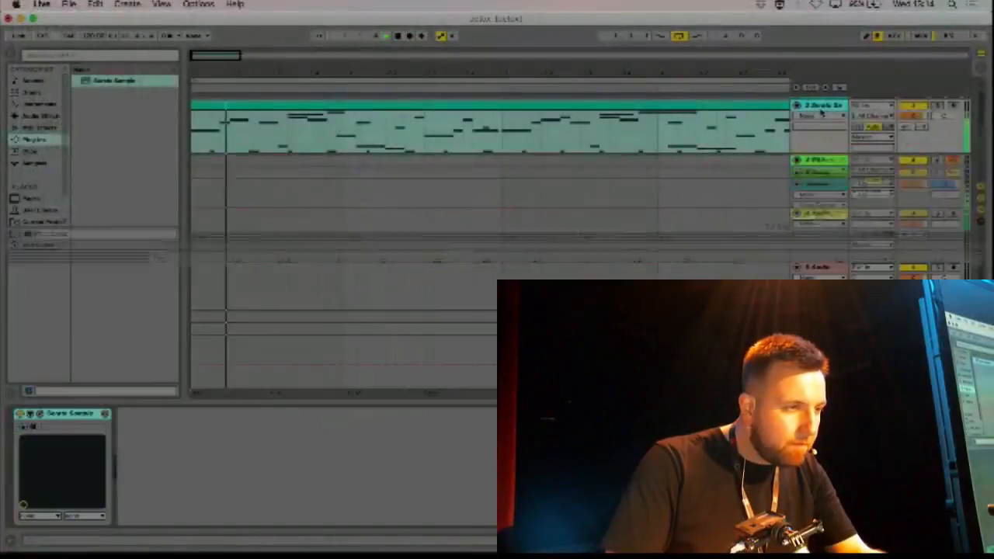
{"action": "left_click", "coordinate": [43, 417]}
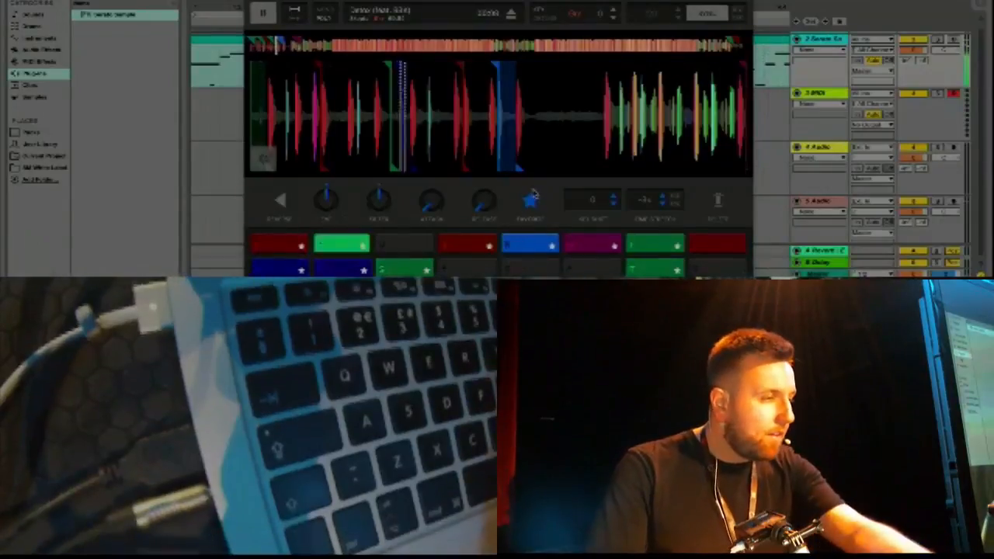
{"action": "key", "text": "space"}
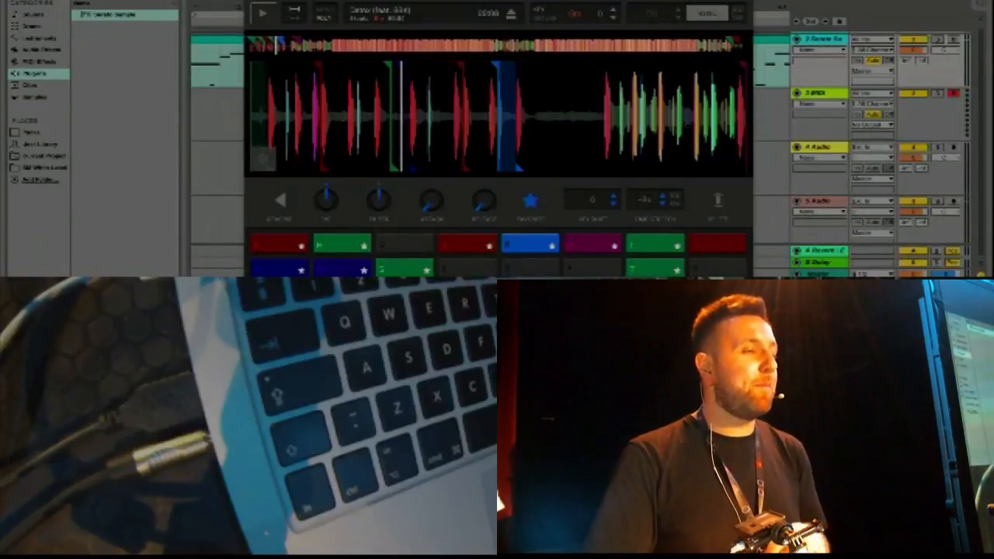
Hide the plug-in window and open the recent Live set pulse.als.
{"action": "key", "text": "alt+super+p"}
{"action": "left_click", "coordinate": [68, 1]}
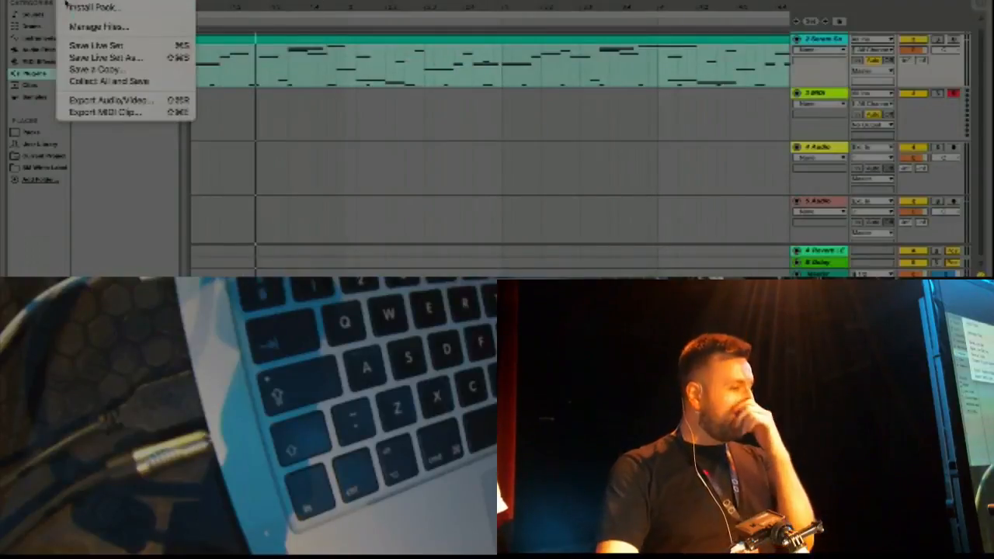
{"action": "mouse_move", "coordinate": [127, 44]}
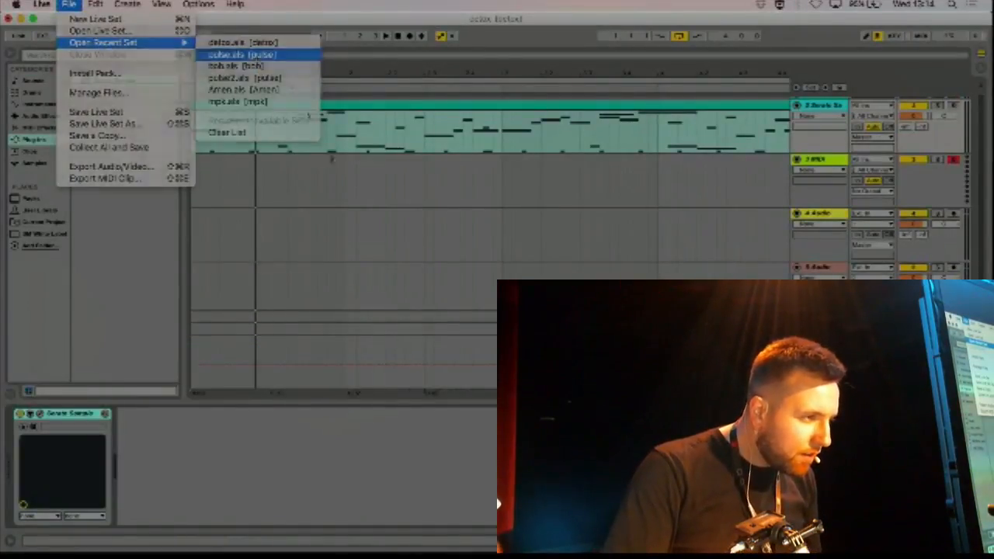
{"action": "left_click", "coordinate": [269, 56]}
{"action": "left_click", "coordinate": [395, 297]}
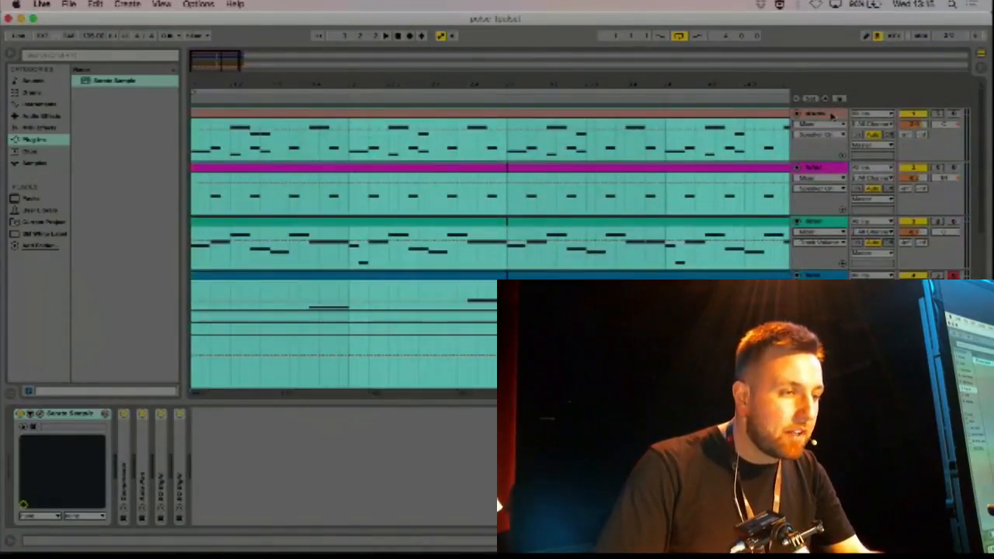
Select the drums track and collapse the tracks below it in the arrangement.
{"action": "left_click", "coordinate": [832, 116]}
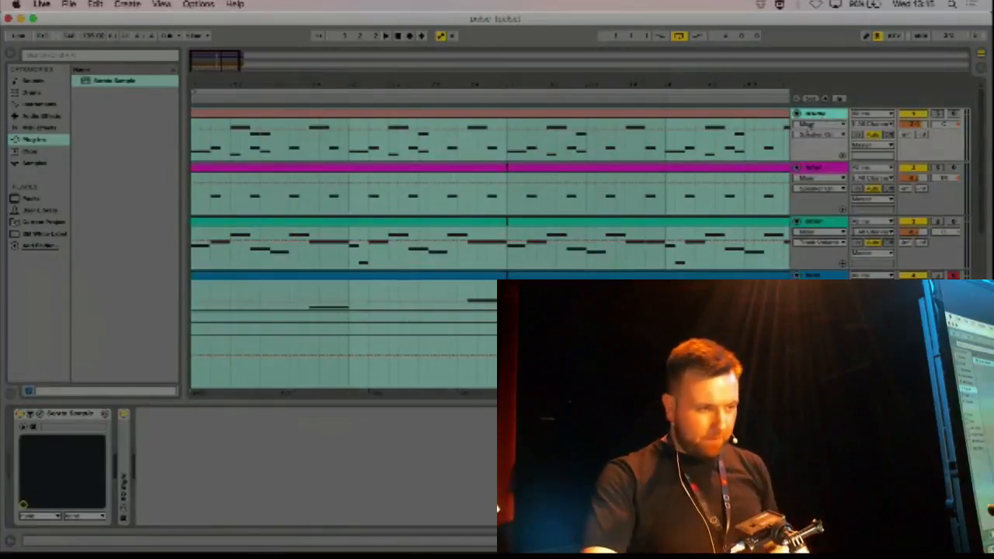
{"action": "left_click", "coordinate": [797, 168]}
{"action": "left_click", "coordinate": [797, 179]}
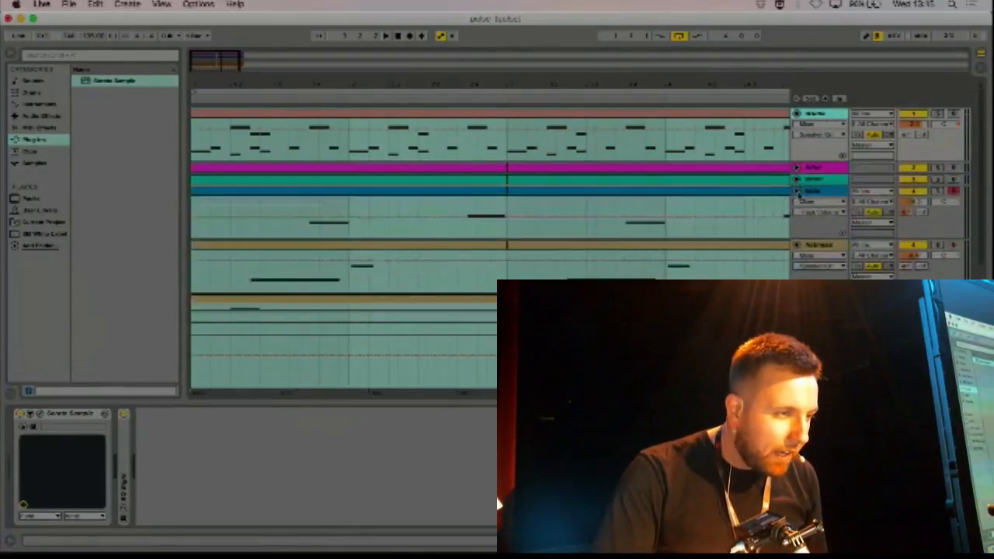
{"action": "left_click", "coordinate": [797, 191]}
{"action": "left_click", "coordinate": [797, 203]}
{"action": "left_click", "coordinate": [797, 214]}
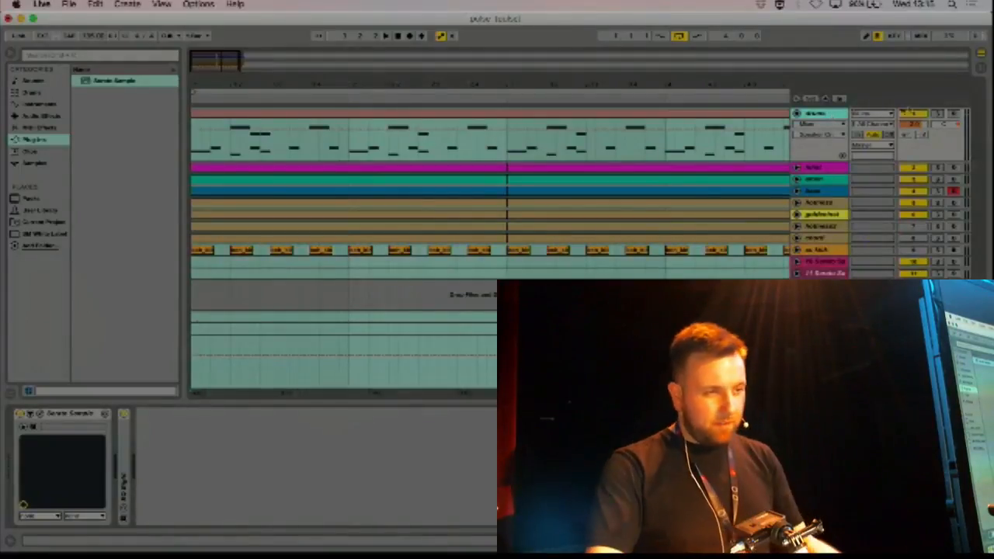
Solo the drums track and open its Serato Sample window.
{"action": "left_click", "coordinate": [938, 114]}
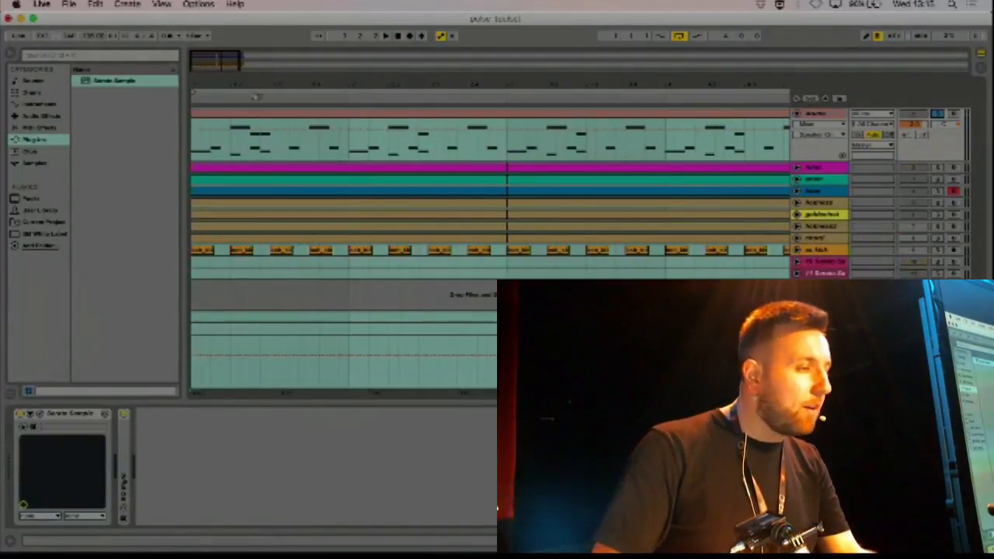
{"action": "mouse_move", "coordinate": [402, 81]}
{"action": "left_mouse_down"}
{"action": "mouse_move", "coordinate": [402, 39]}
{"action": "mouse_move", "coordinate": [402, 75]}
{"action": "left_mouse_up"}
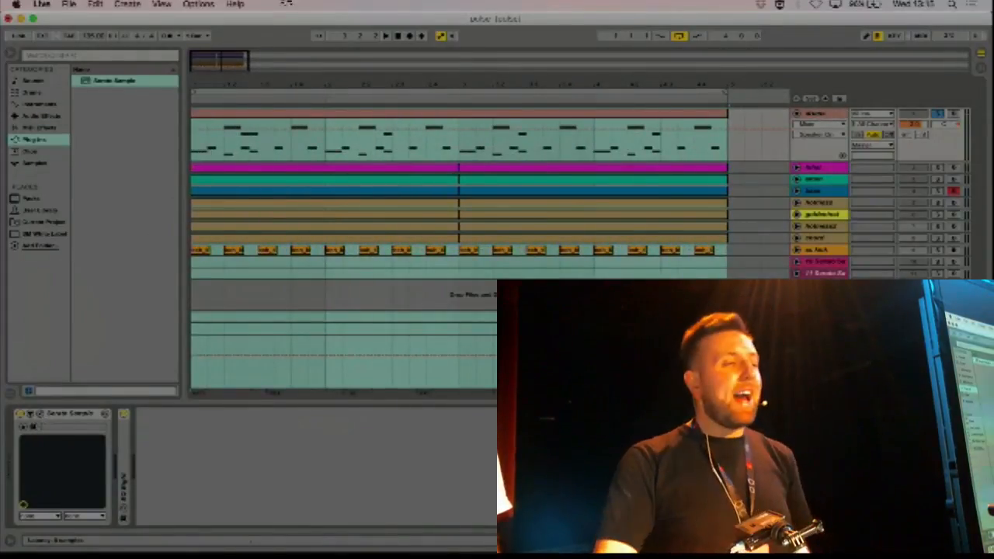
{"action": "left_click", "coordinate": [39, 414]}
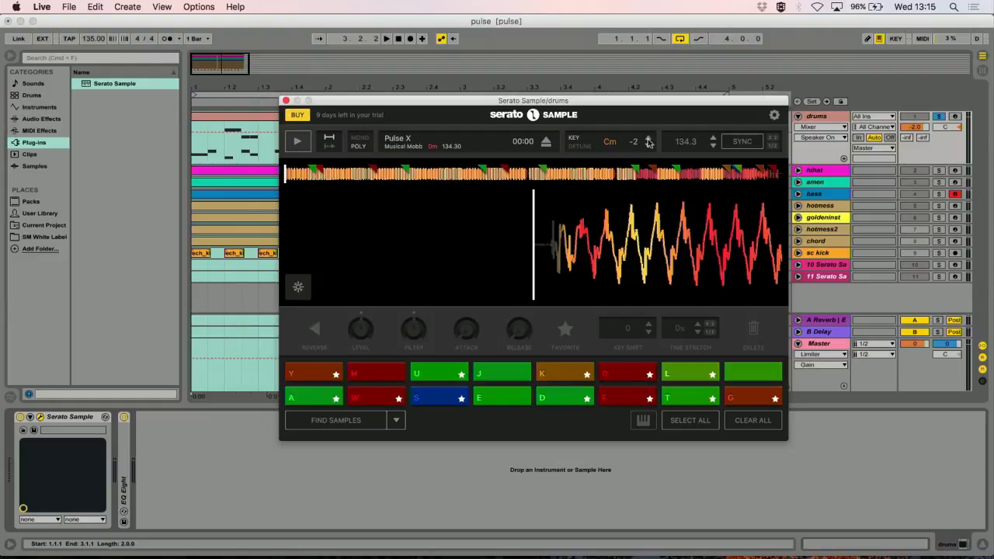
Play Pulse X from its beginning at its original key and tempo, with the key shift at 0 and sync off.
{"action": "left_click", "coordinate": [310, 140]}
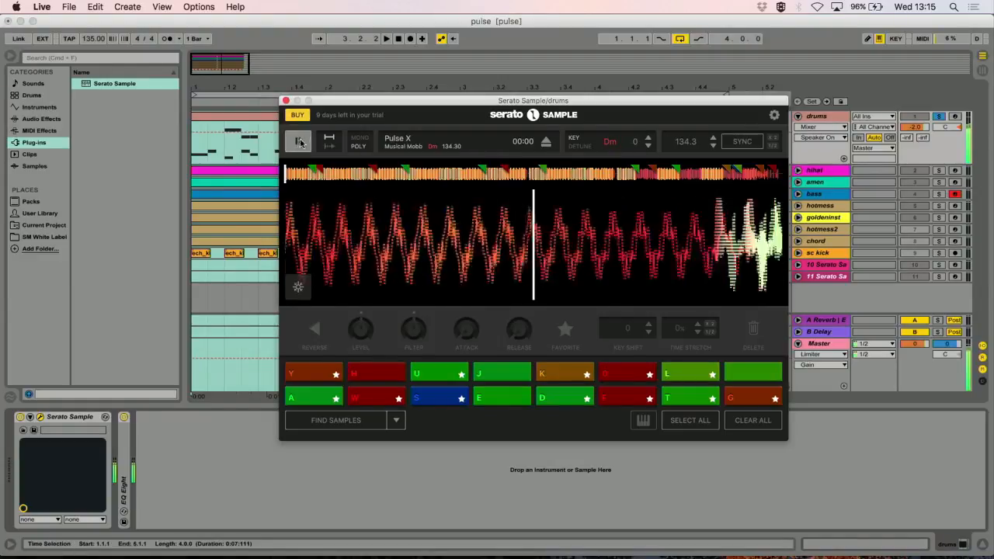
{"action": "key", "text": "XF86AudioRaiseVolume"}
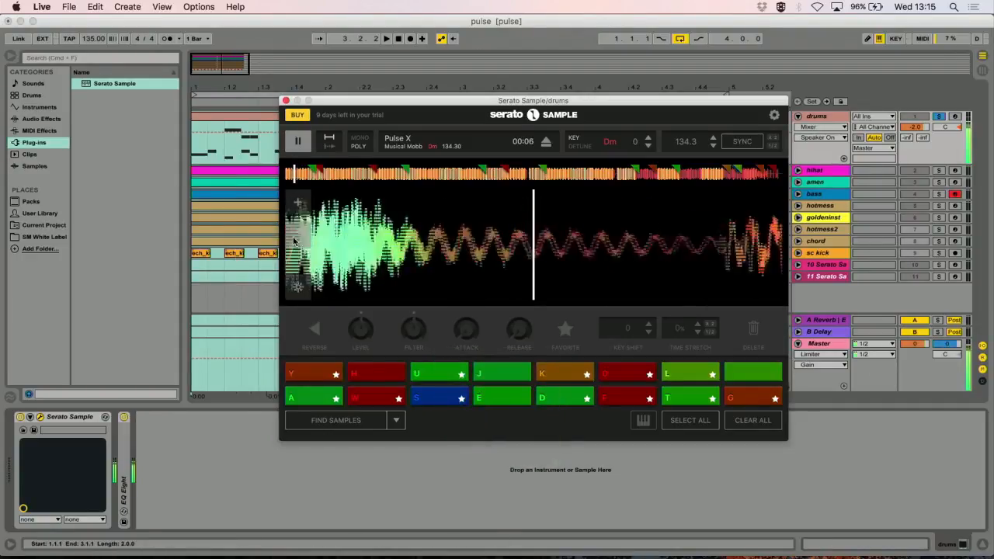
{"action": "left_click", "coordinate": [297, 235]}
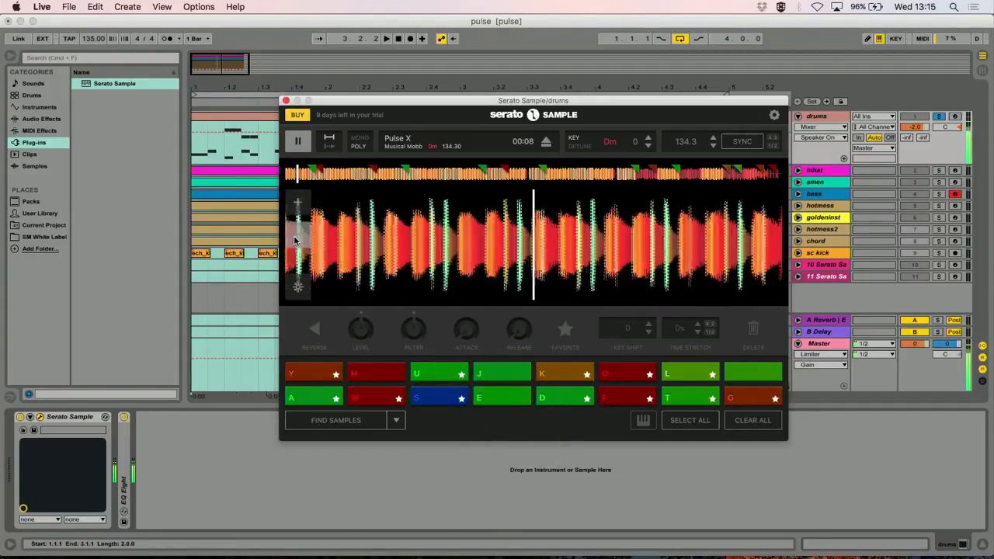
{"action": "key", "text": "XF86AudioLowerVolume"}
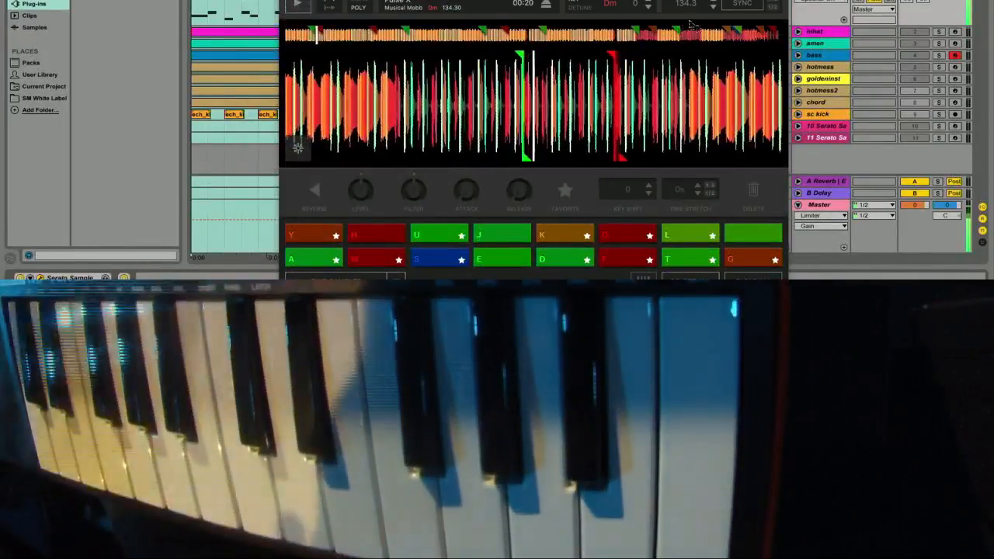
Set Pulse X's key shift to -2 and turn tempo sync on.
{"action": "left_click", "coordinate": [648, 6]}
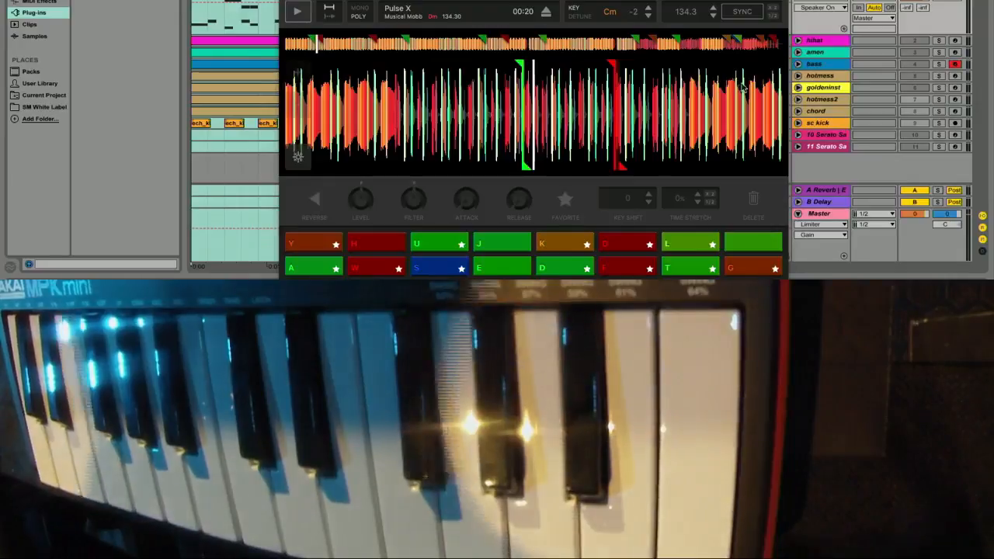
{"action": "left_click", "coordinate": [736, 13]}
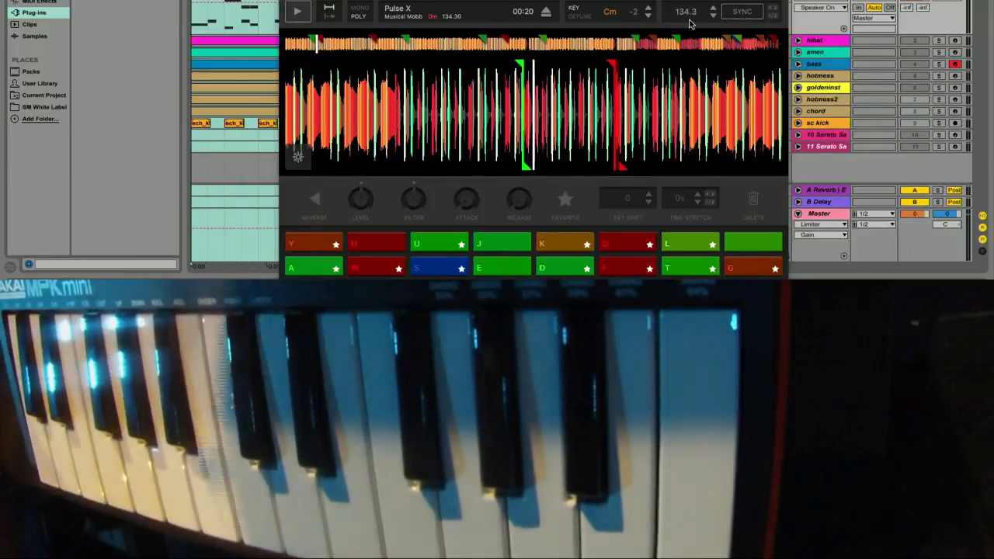
{"action": "left_click", "coordinate": [744, 11]}
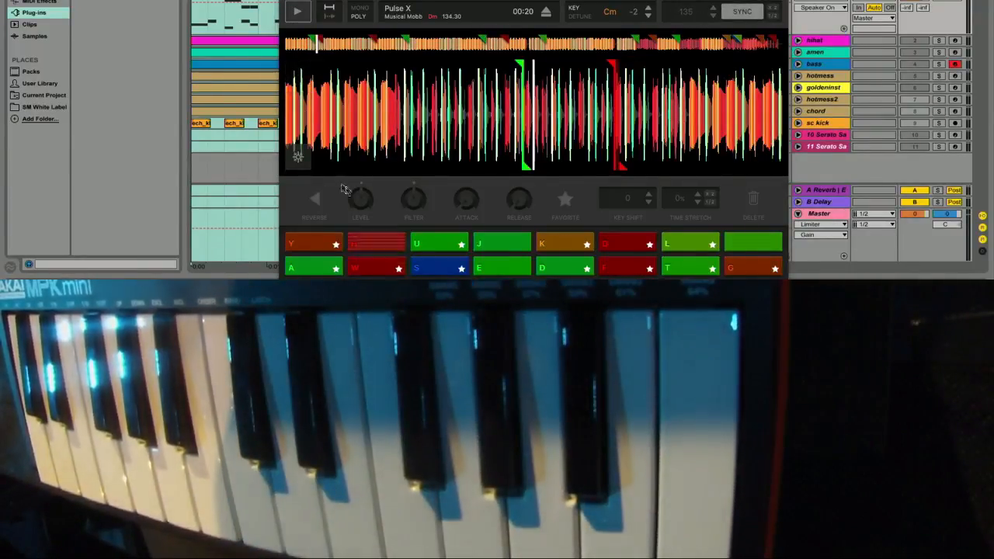
{"action": "left_click", "coordinate": [304, 106]}
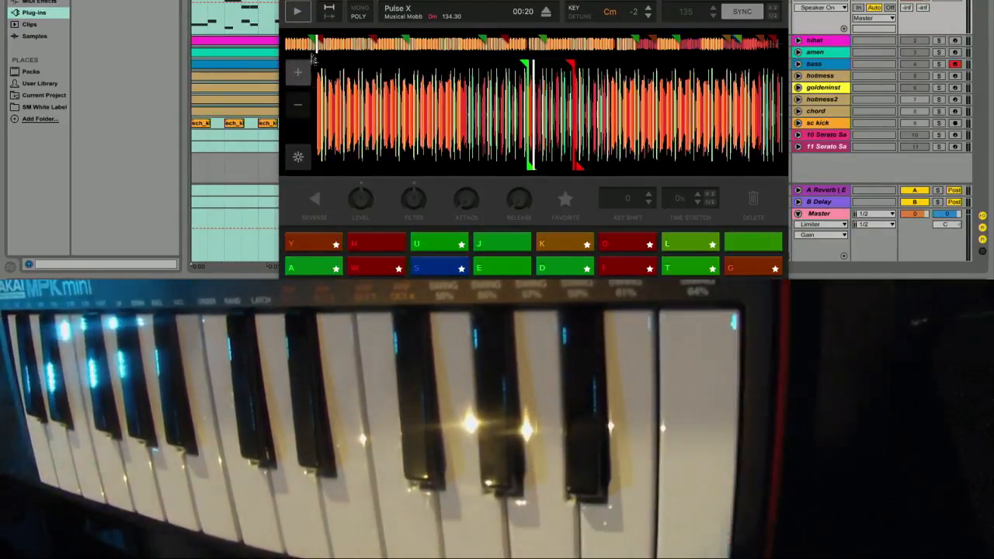
Audition the Y pad's chop several times with the waveform zoomed in on its cue region.
{"action": "left_click", "coordinate": [303, 247]}
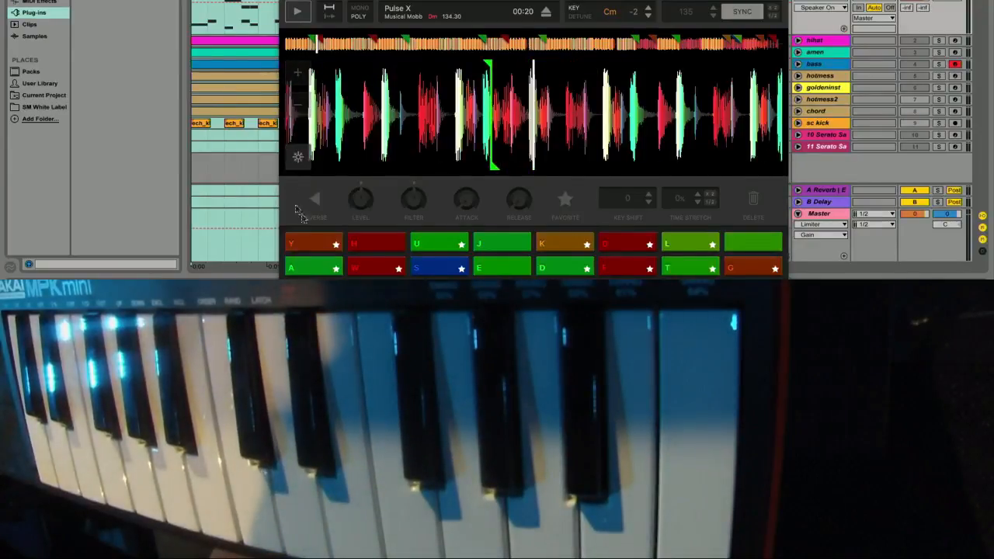
{"action": "left_click", "coordinate": [309, 240]}
{"action": "left_click", "coordinate": [308, 240]}
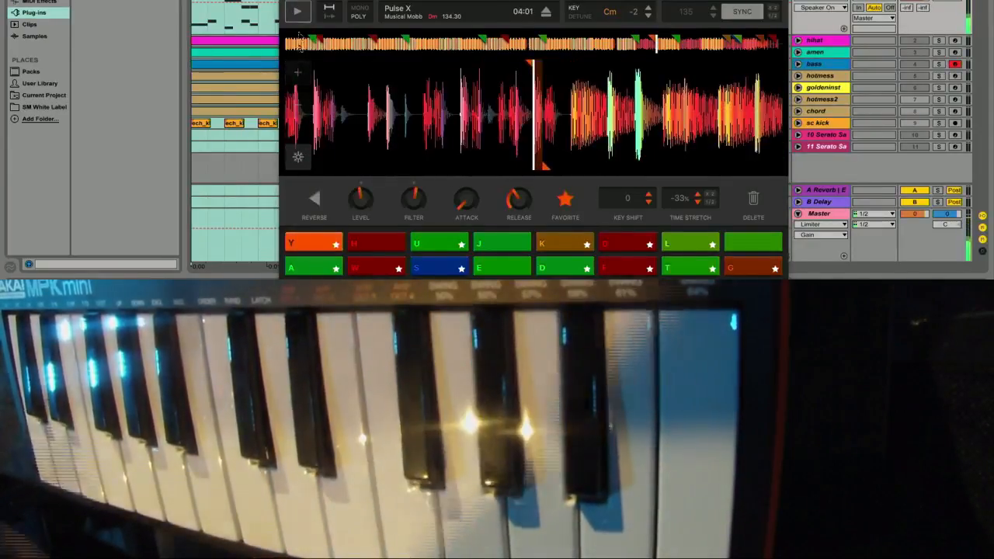
{"action": "left_click", "coordinate": [298, 74]}
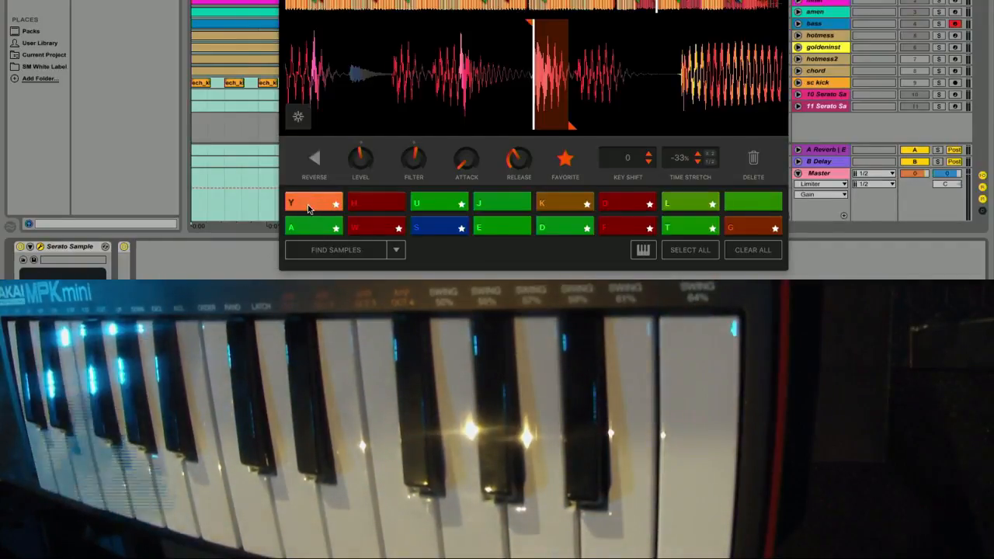
{"action": "left_click", "coordinate": [312, 205]}
{"action": "left_click", "coordinate": [312, 205]}
{"action": "mouse_move", "coordinate": [360, 164]}
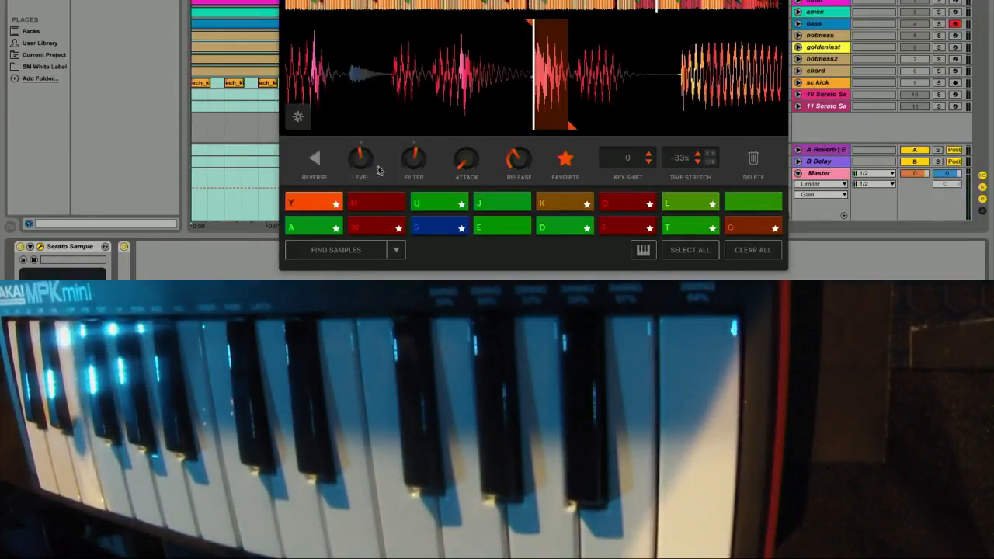
{"action": "left_click", "coordinate": [303, 207]}
{"action": "left_click", "coordinate": [304, 209]}
{"action": "left_click", "coordinate": [303, 208]}
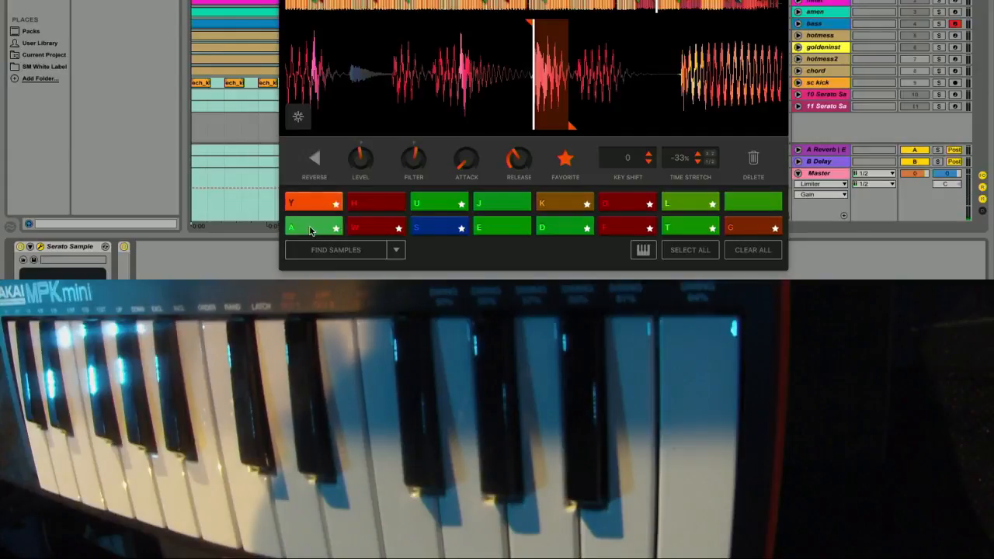
Audition the A, W, U and S pads one after another and examine each chop in the waveform.
{"action": "left_click", "coordinate": [312, 227]}
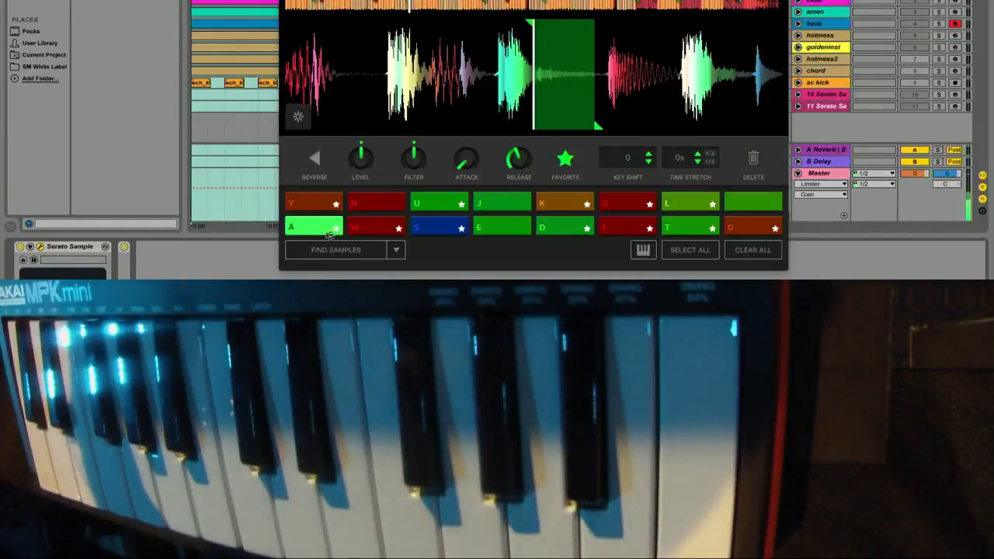
{"action": "left_click", "coordinate": [370, 229]}
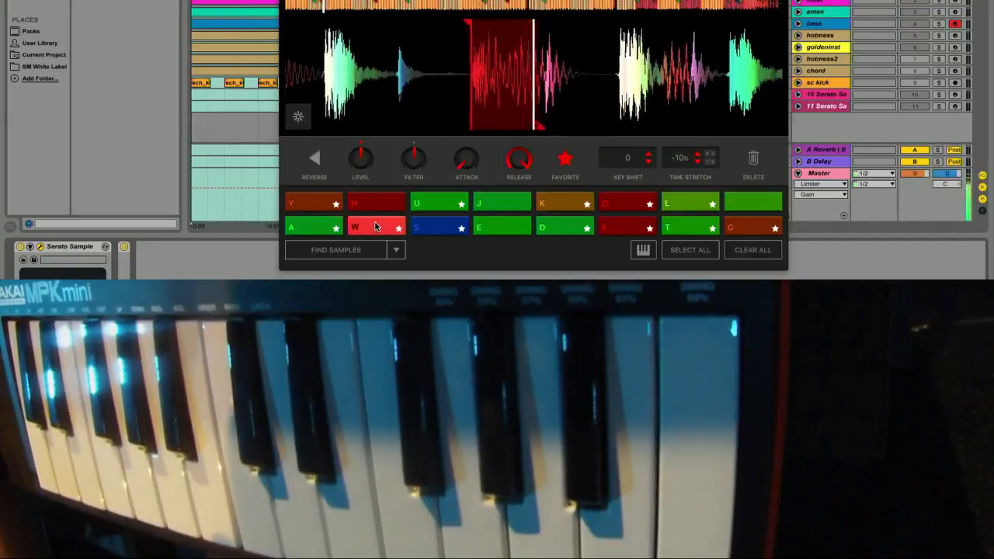
{"action": "left_click", "coordinate": [431, 203]}
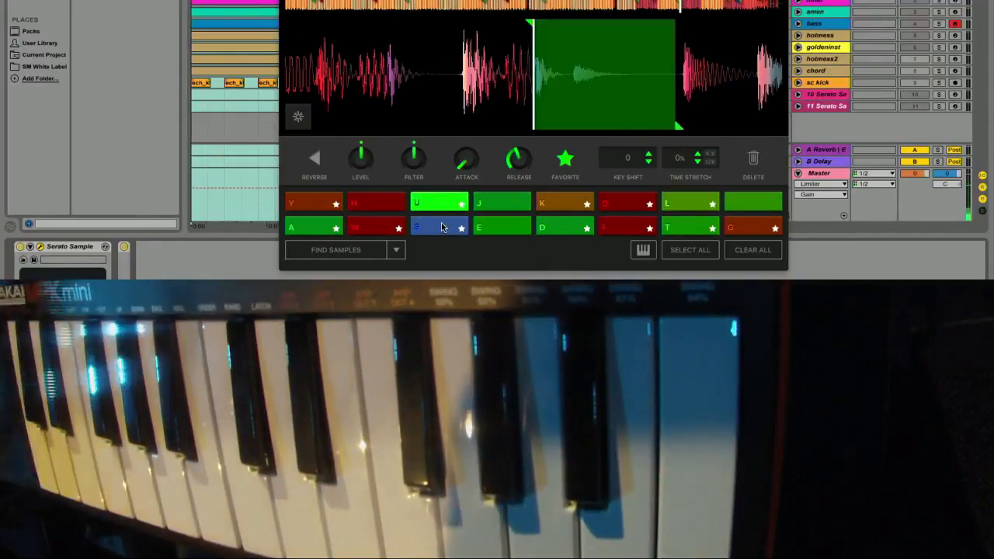
{"action": "left_click", "coordinate": [442, 226]}
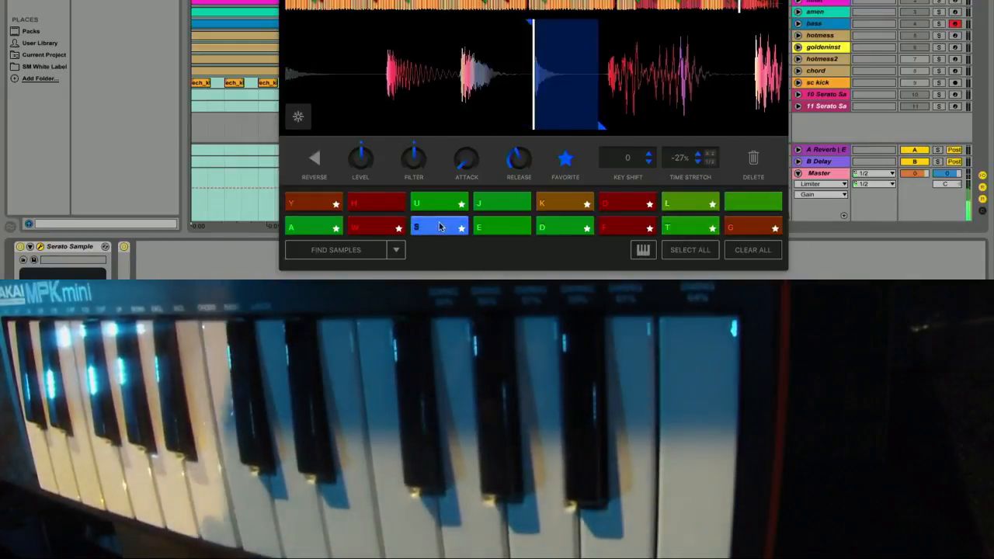
Play the D pad's time-stretched chop and reset the pad's time stretch to 0%.
{"action": "left_click", "coordinate": [550, 204]}
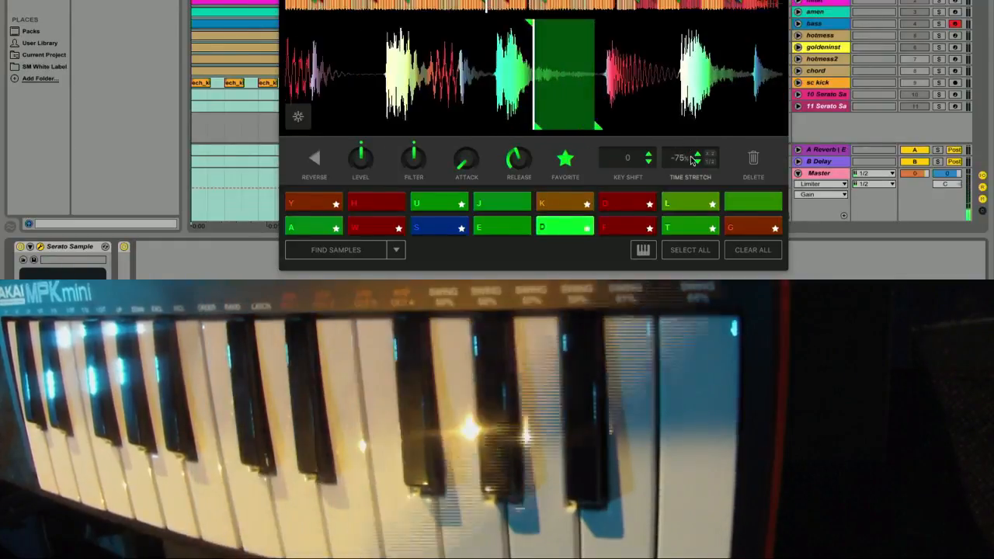
{"action": "left_click", "coordinate": [553, 228]}
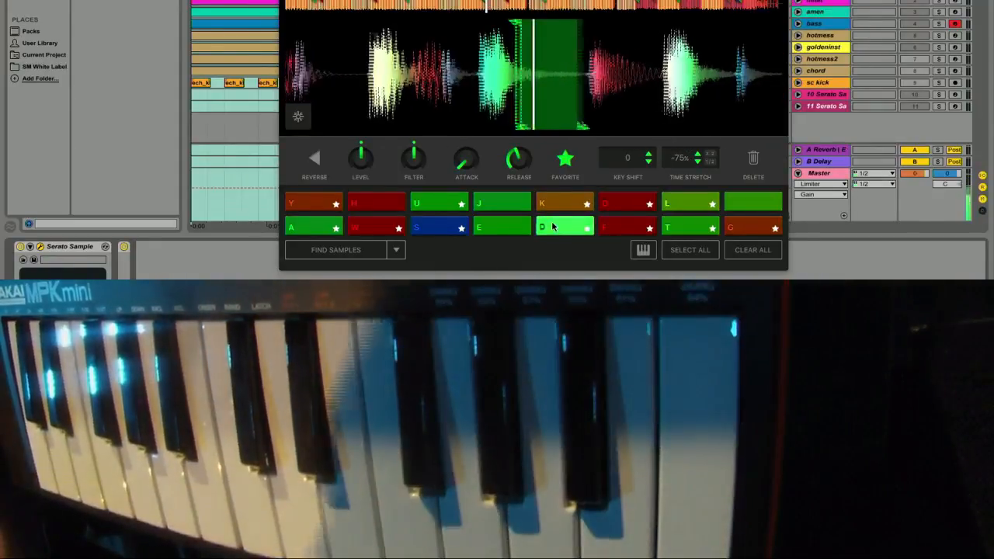
{"action": "left_click", "coordinate": [552, 228]}
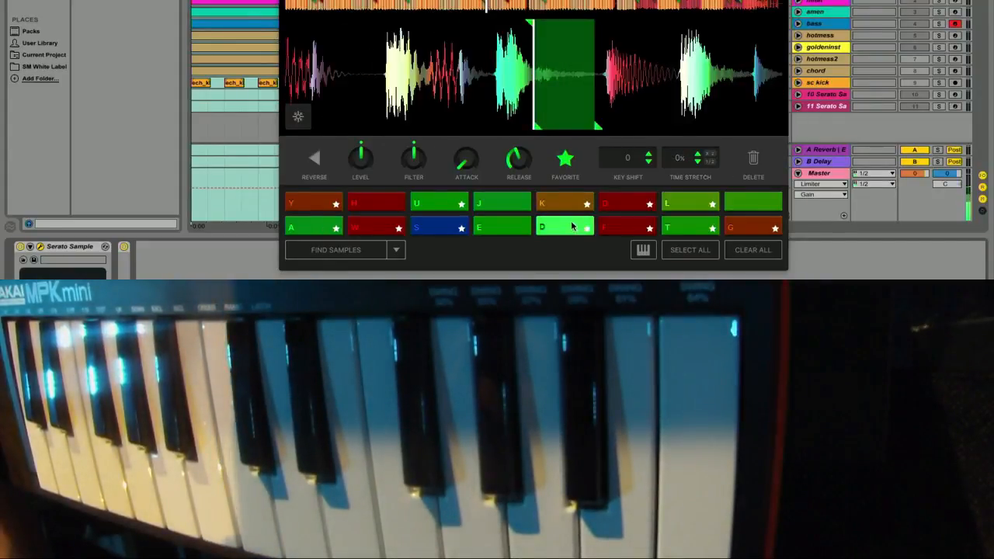
Alternate between the A and D pads to compare them, and halve the D pad's speed twice to a -75% time stretch.
{"action": "left_click", "coordinate": [328, 233]}
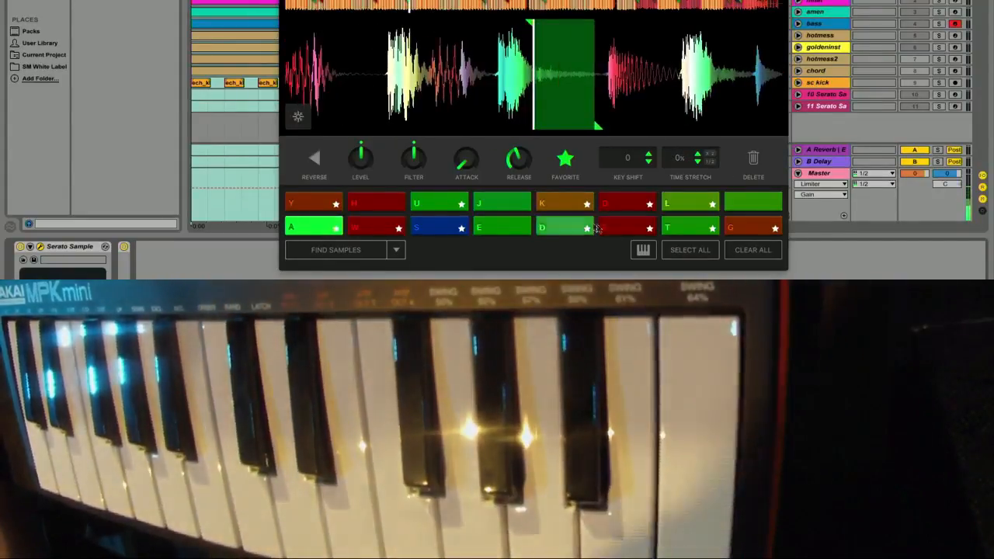
{"action": "left_click", "coordinate": [560, 227]}
{"action": "left_click", "coordinate": [296, 227]}
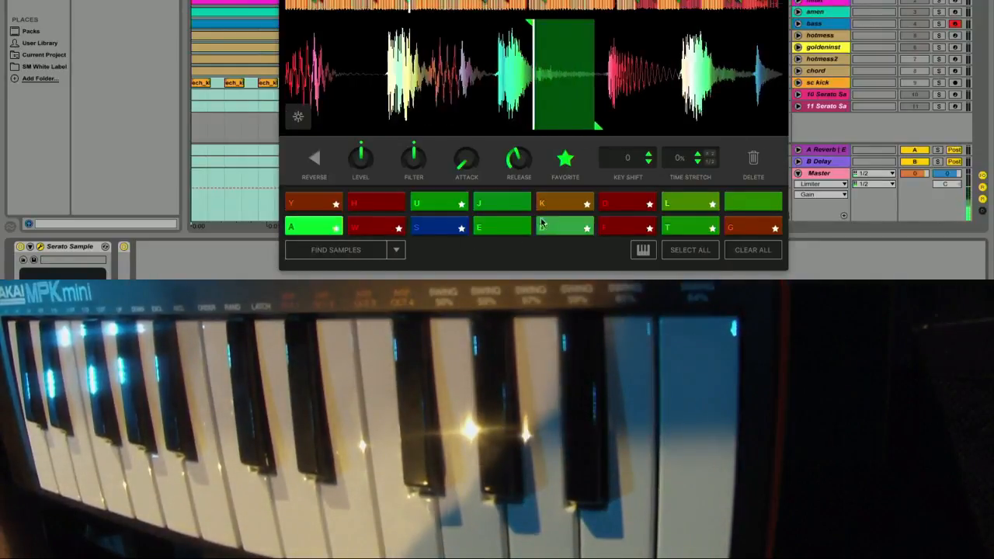
{"action": "left_click", "coordinate": [542, 223]}
{"action": "left_click", "coordinate": [314, 232]}
{"action": "left_click", "coordinate": [556, 233]}
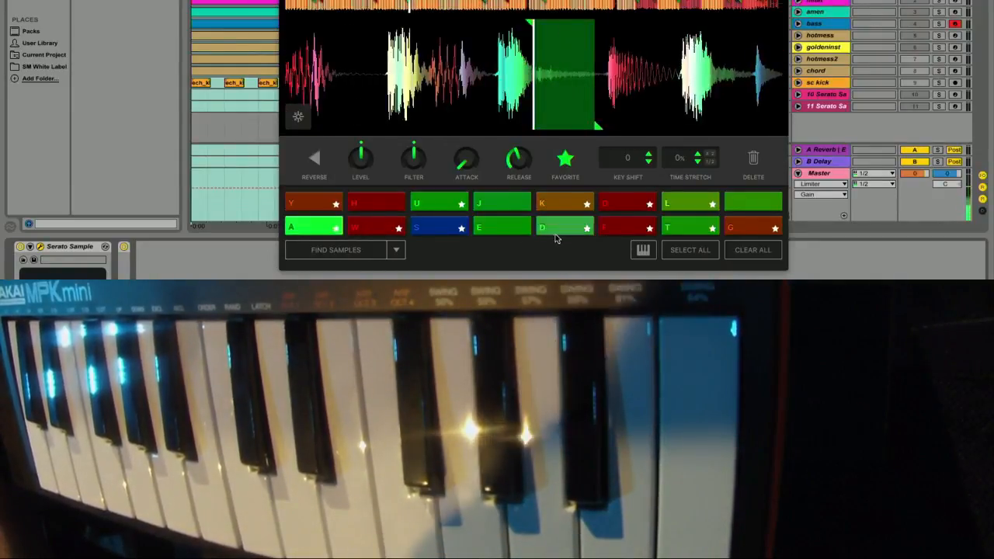
{"action": "left_click", "coordinate": [710, 163]}
{"action": "left_click", "coordinate": [710, 162]}
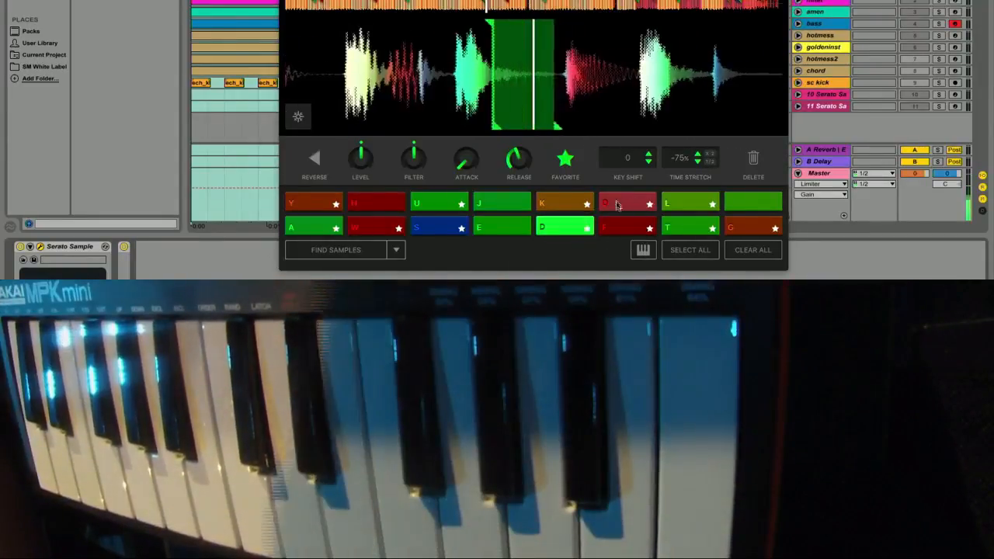
Audition the K, O, F, T and G pads, and replay the S and U pads.
{"action": "left_click", "coordinate": [551, 204]}
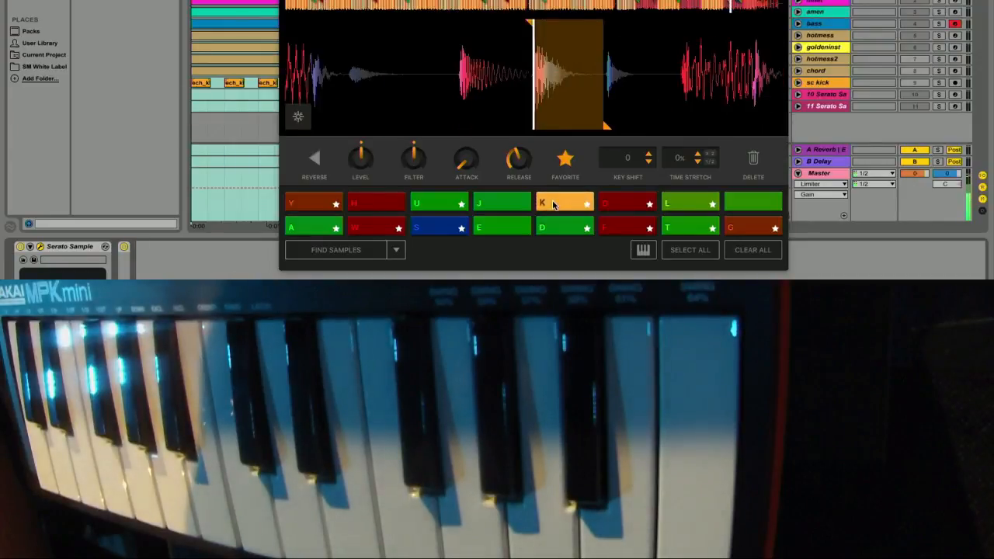
{"action": "left_click", "coordinate": [613, 204]}
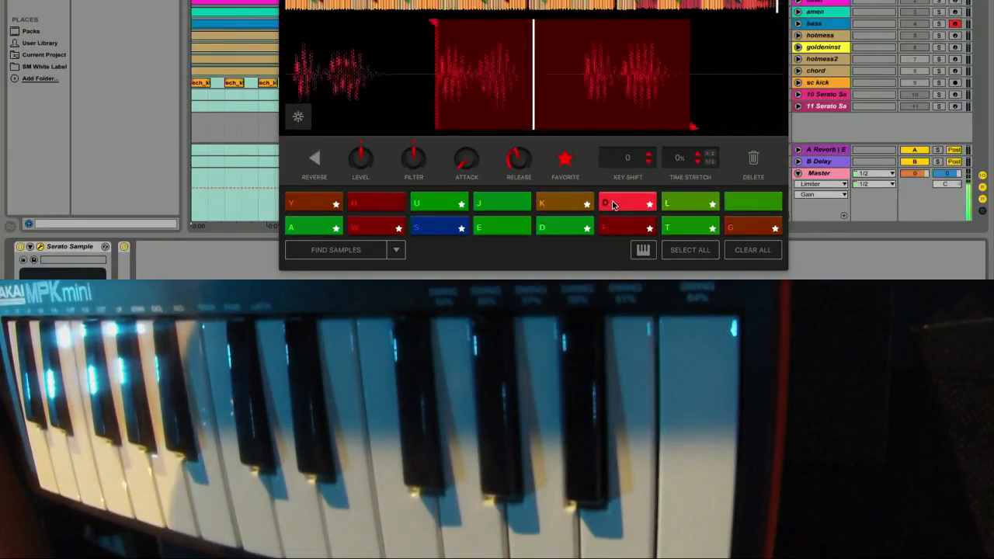
{"action": "left_click", "coordinate": [624, 226]}
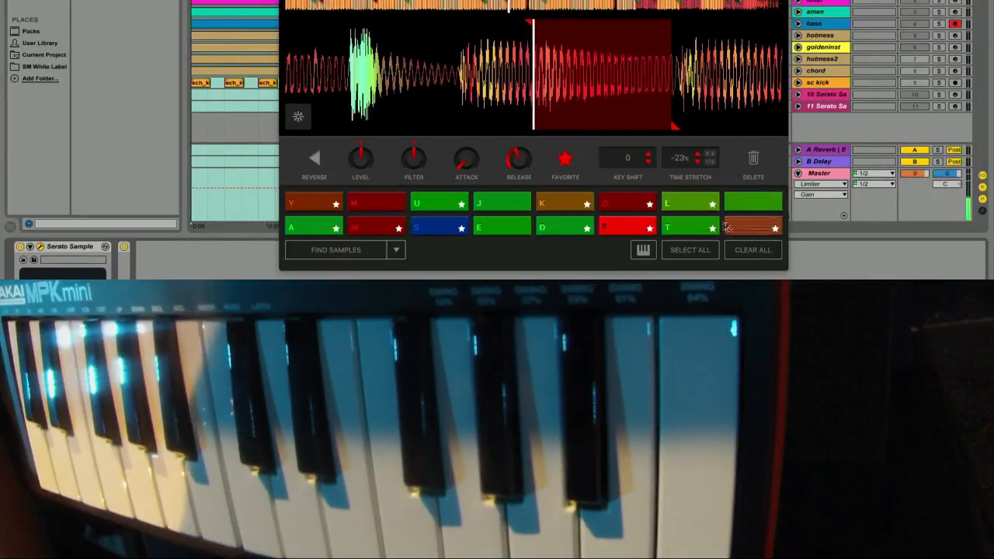
{"action": "left_click", "coordinate": [686, 229]}
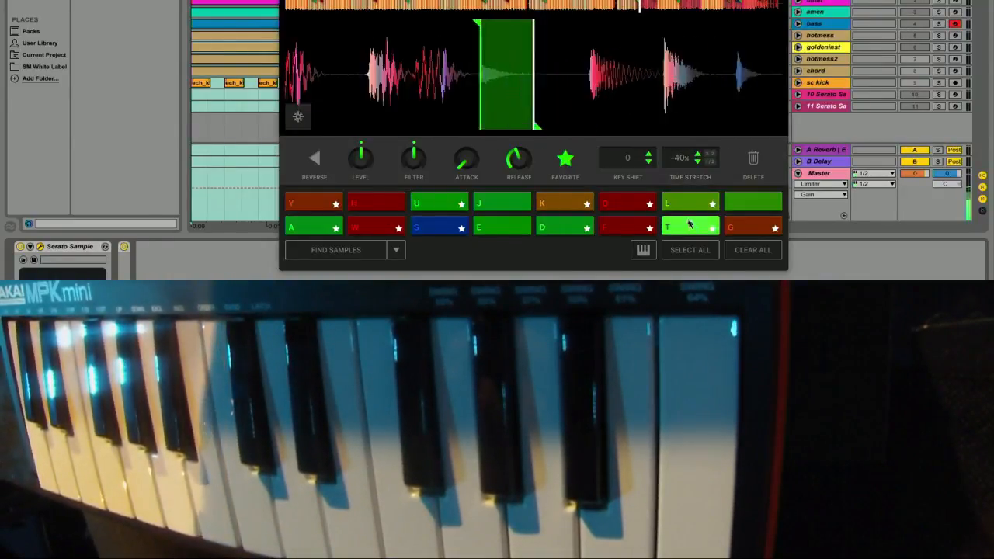
{"action": "left_click", "coordinate": [734, 227]}
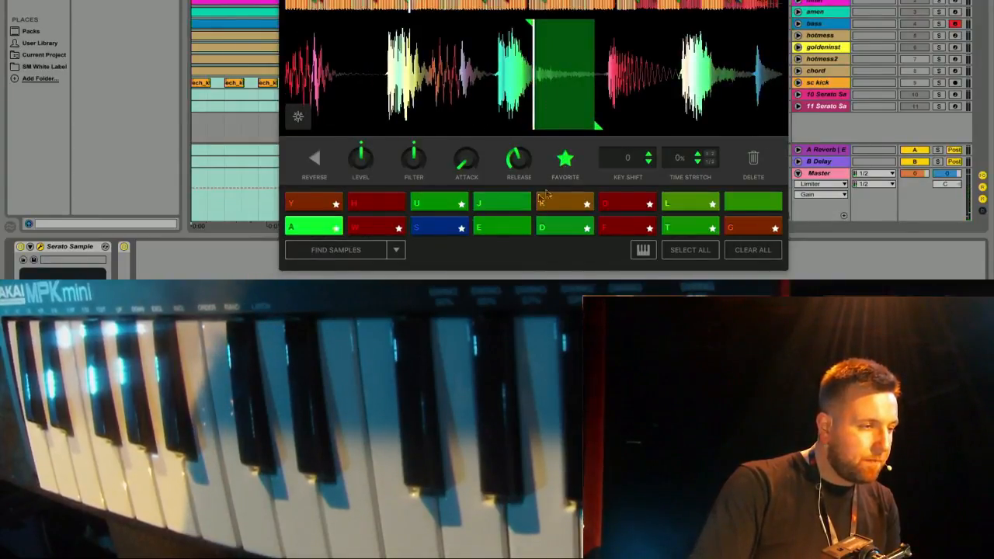
{"action": "left_click", "coordinate": [436, 227]}
{"action": "left_click", "coordinate": [442, 202]}
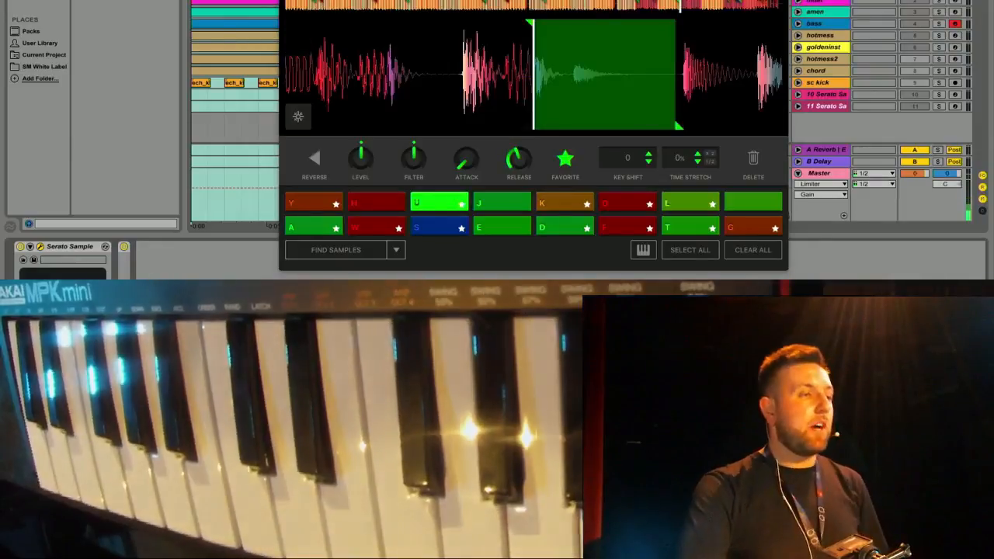
Close the Serato Sample window, open the drums clip's MIDI notes and play the soloed pattern with the system volume raised.
{"action": "left_click", "coordinate": [287, 0]}
{"action": "double_click", "coordinate": [310, 1]}
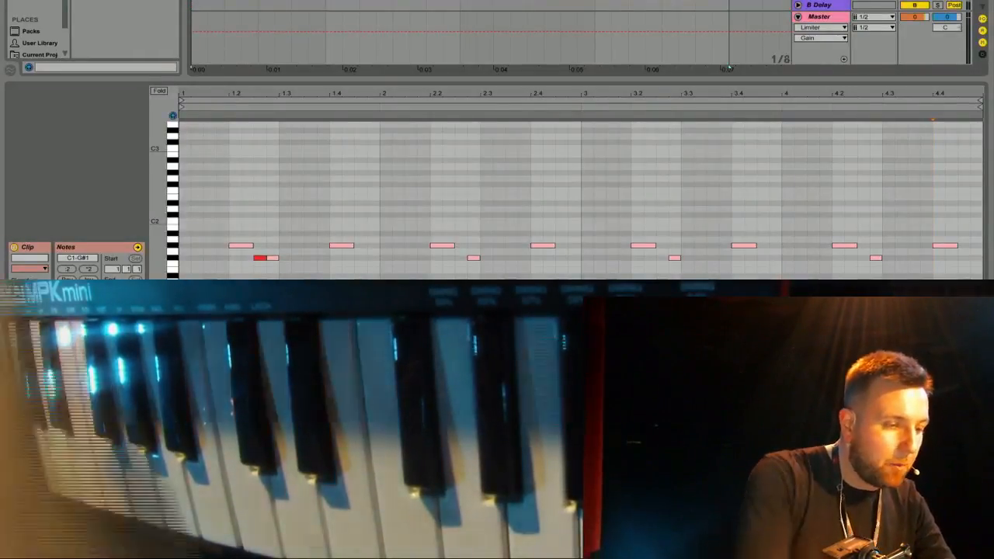
{"action": "key", "text": "space"}
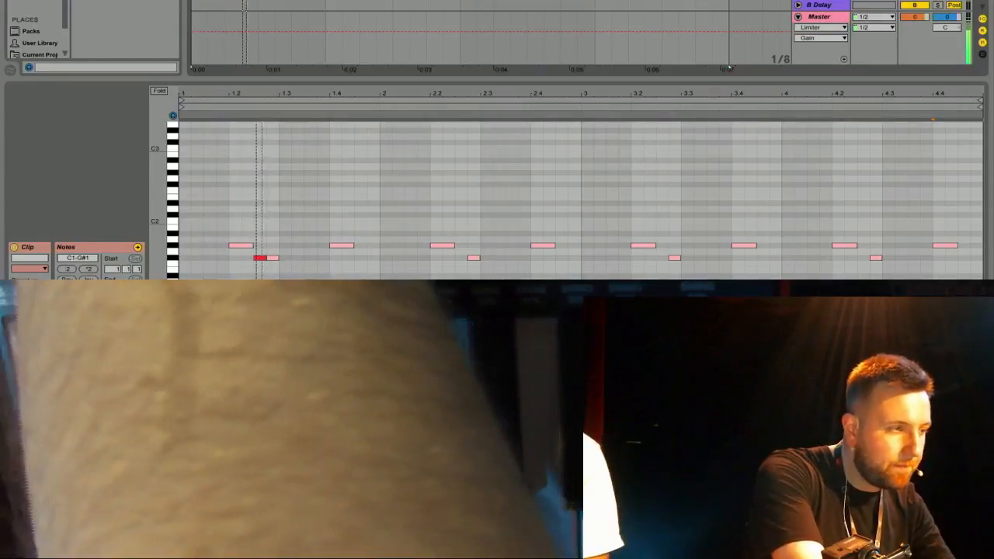
{"action": "key", "text": "XF86AudioRaiseVolume"}
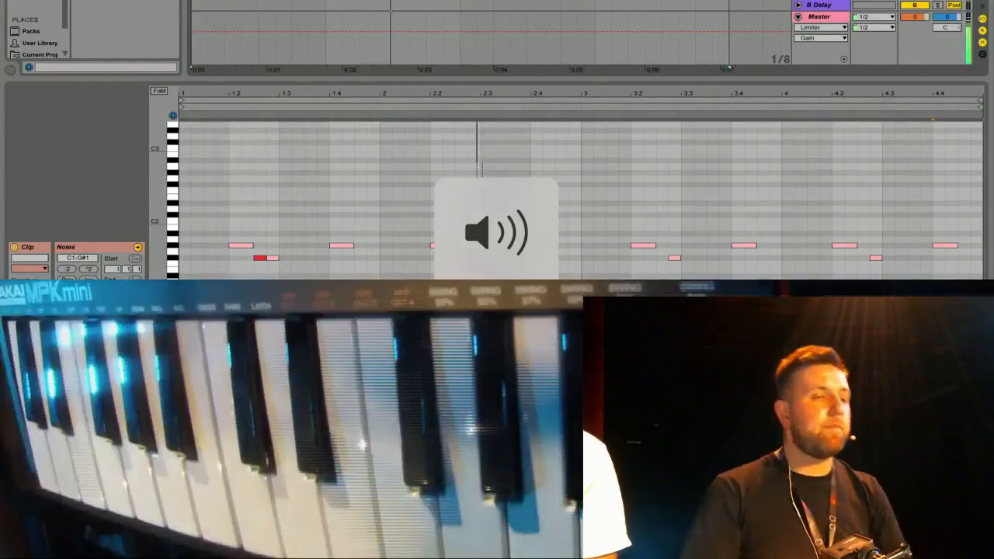
{"action": "left_click_drag", "start_coordinate": [717, 76], "coordinate": [725, 164]}
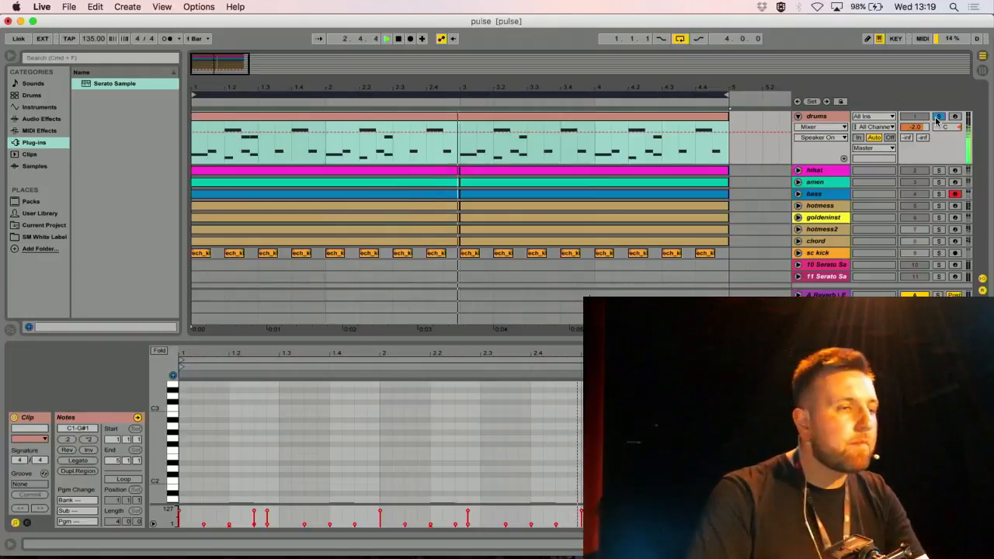
Unfold the hihat track, stop playback and switch the solo from drums to hihat.
{"action": "left_click", "coordinate": [798, 170]}
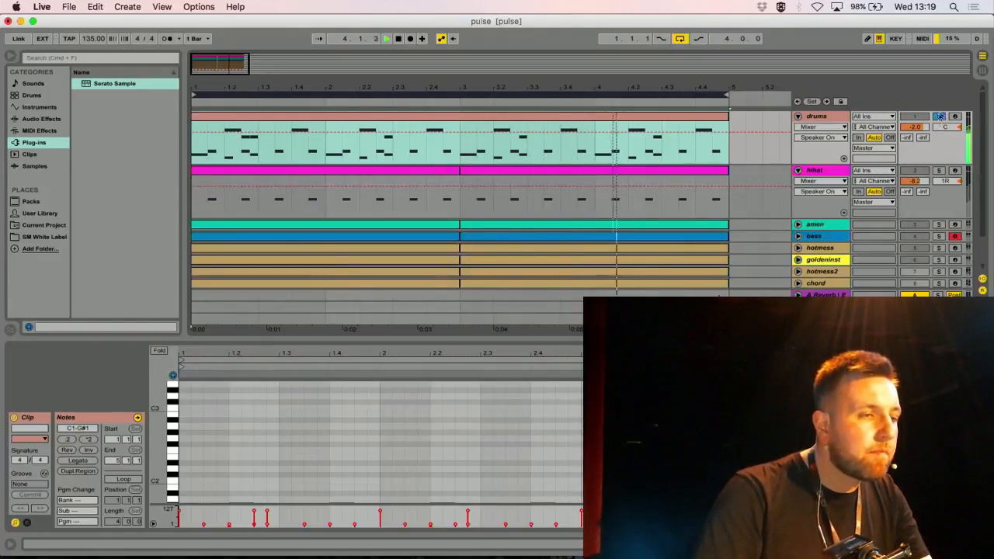
{"action": "key", "text": "space"}
{"action": "left_click", "coordinate": [940, 117]}
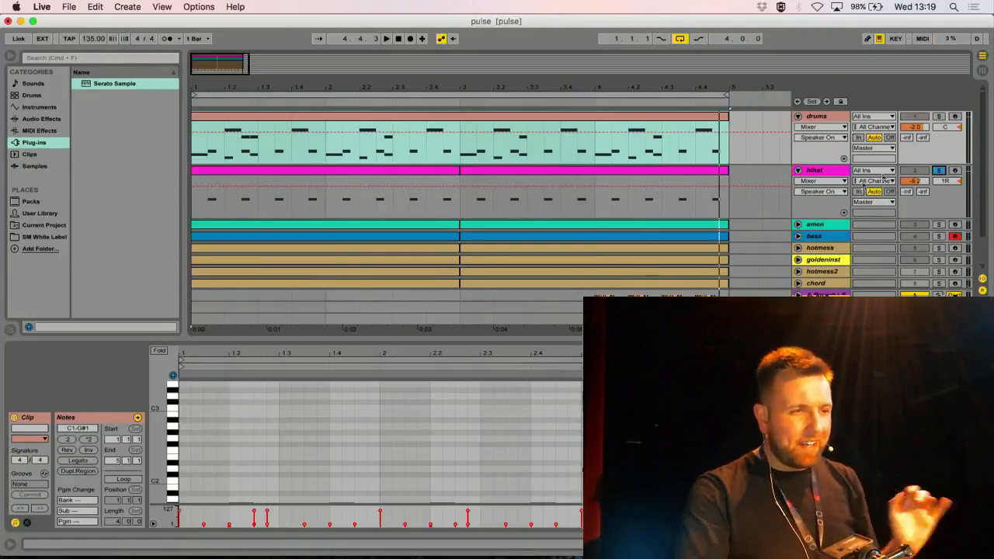
Open the hihat track's Serato Sample window, play the part to examine its zoomed-in chops, and close the window.
{"action": "double_click", "coordinate": [829, 171]}
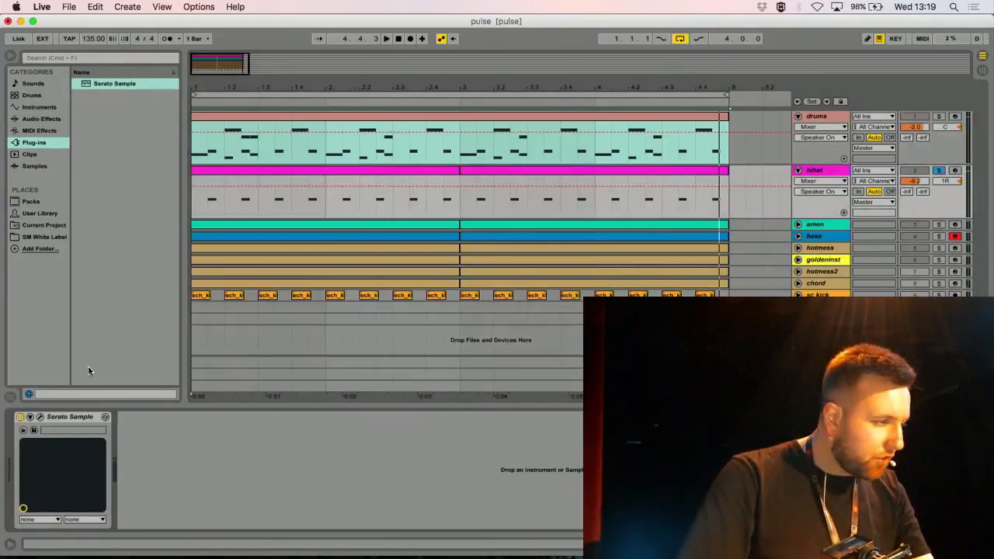
{"action": "left_click", "coordinate": [39, 418]}
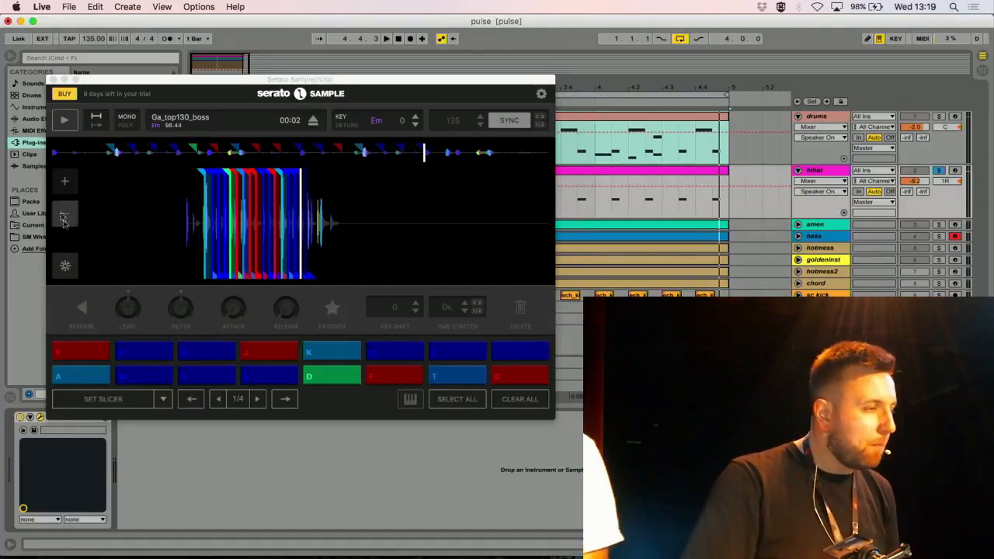
{"action": "left_click", "coordinate": [67, 187]}
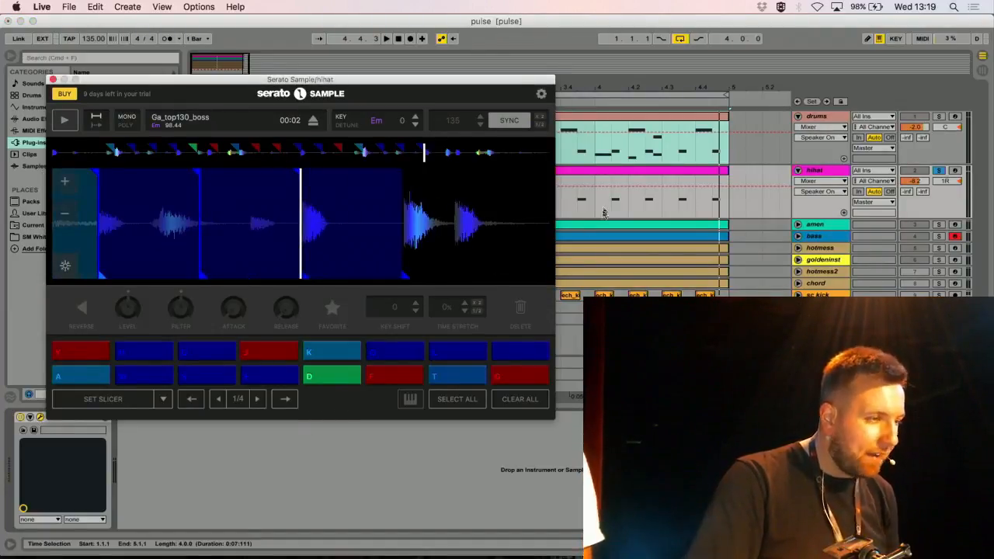
{"action": "key", "text": "space"}
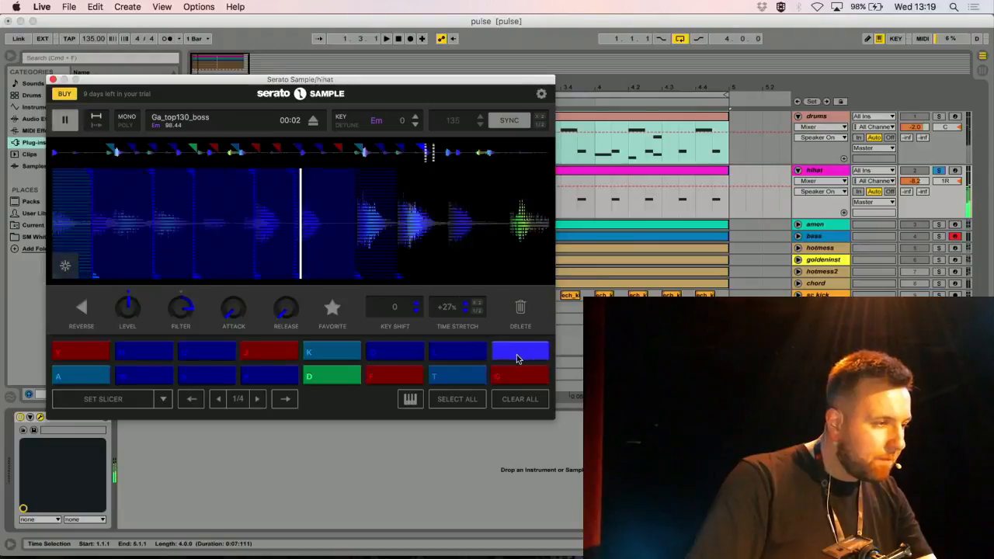
{"action": "left_click", "coordinate": [52, 80]}
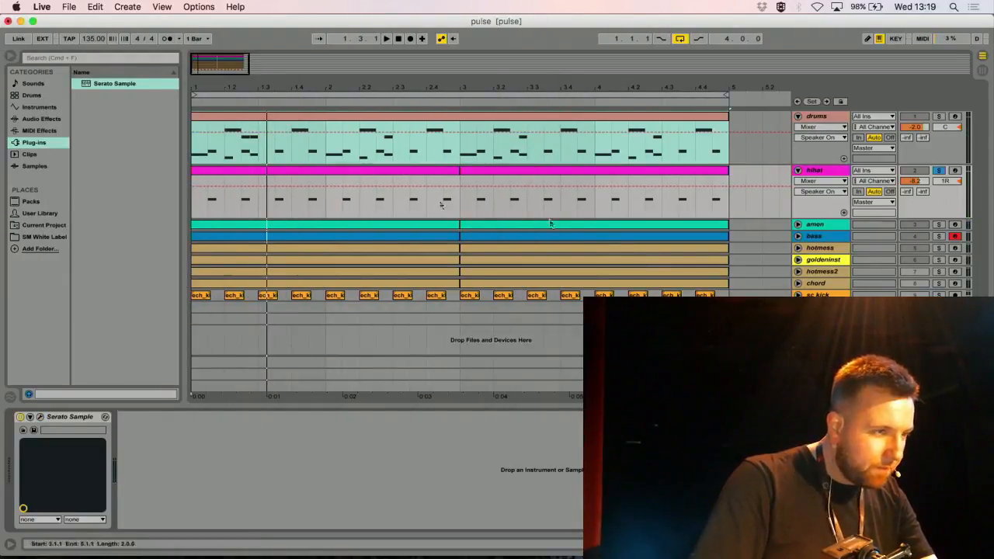
Solo the drums track alongside hihat during playback, and unsolo hihat to hear the drums alone.
{"action": "left_click", "coordinate": [939, 116]}
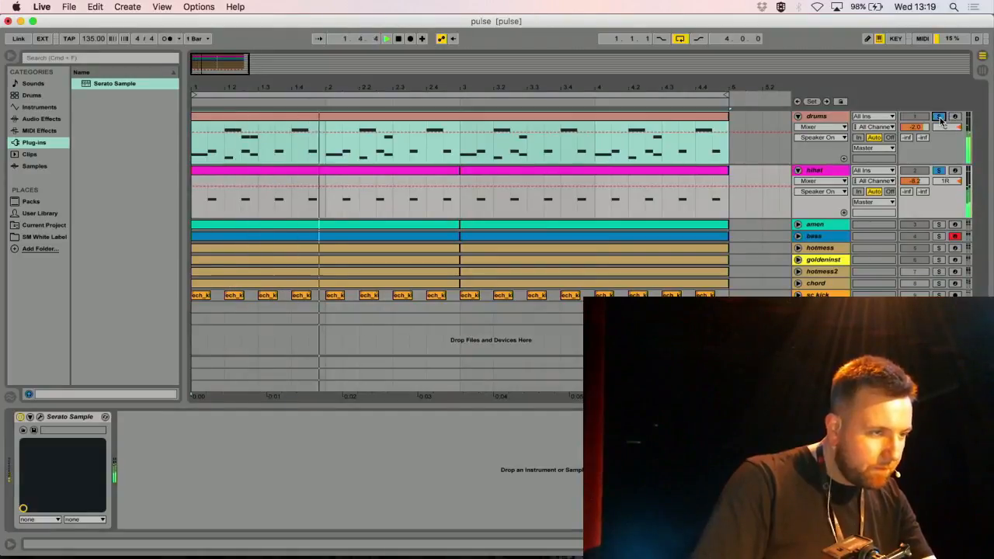
{"action": "left_click", "coordinate": [939, 171]}
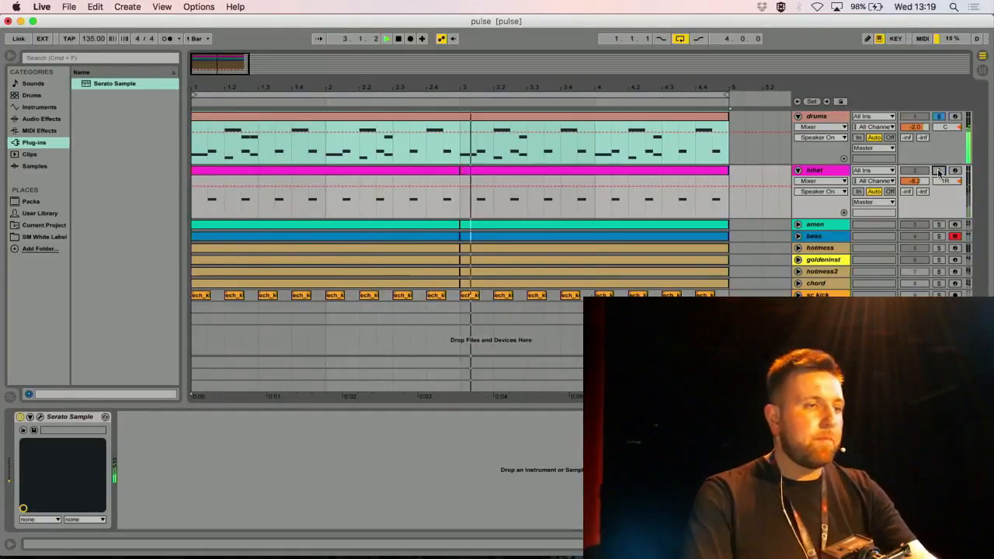
Solo hihat together with drums, check the last upper-row chop in its Serato Sample window, and close the window.
{"action": "left_click", "coordinate": [940, 170]}
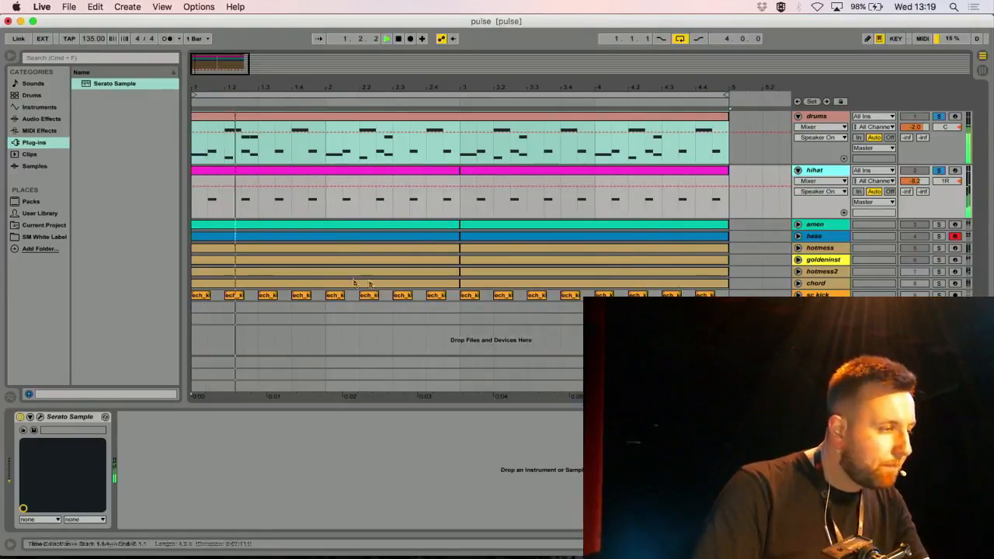
{"action": "key", "text": "alt+super+p"}
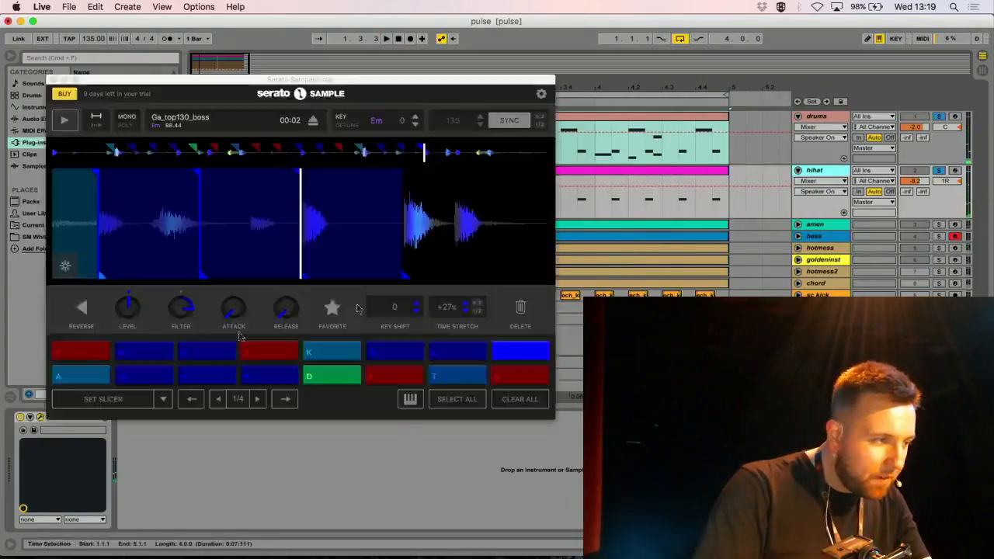
{"action": "left_click", "coordinate": [519, 351]}
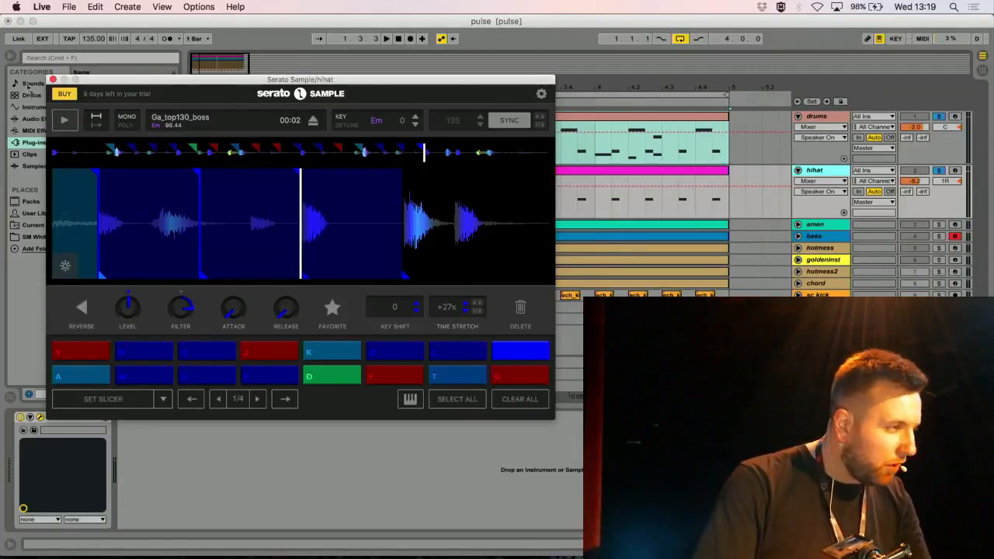
{"action": "left_click", "coordinate": [53, 80]}
Unfold and solo the amen track, select it, and open its Serato Sample window.
{"action": "left_click", "coordinate": [797, 225]}
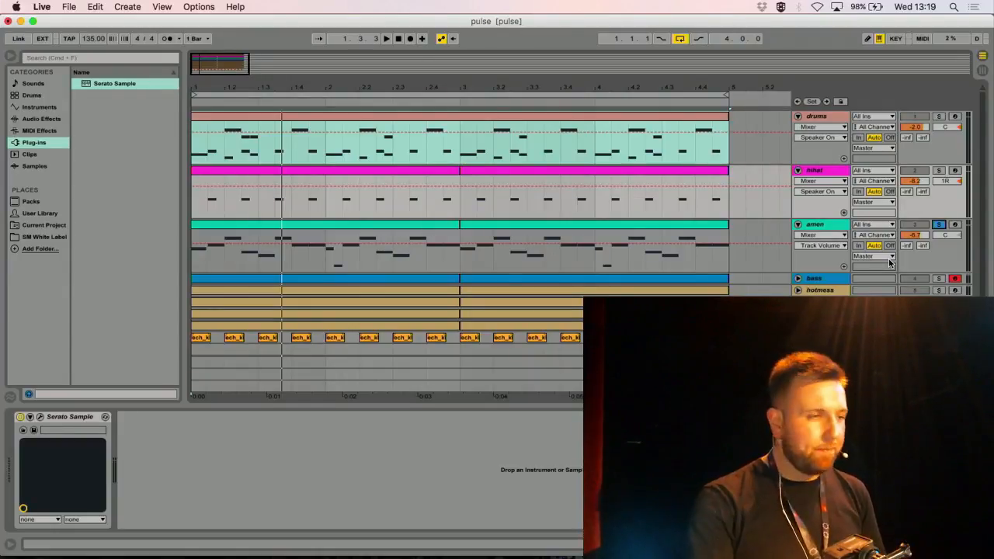
{"action": "left_click", "coordinate": [253, 279]}
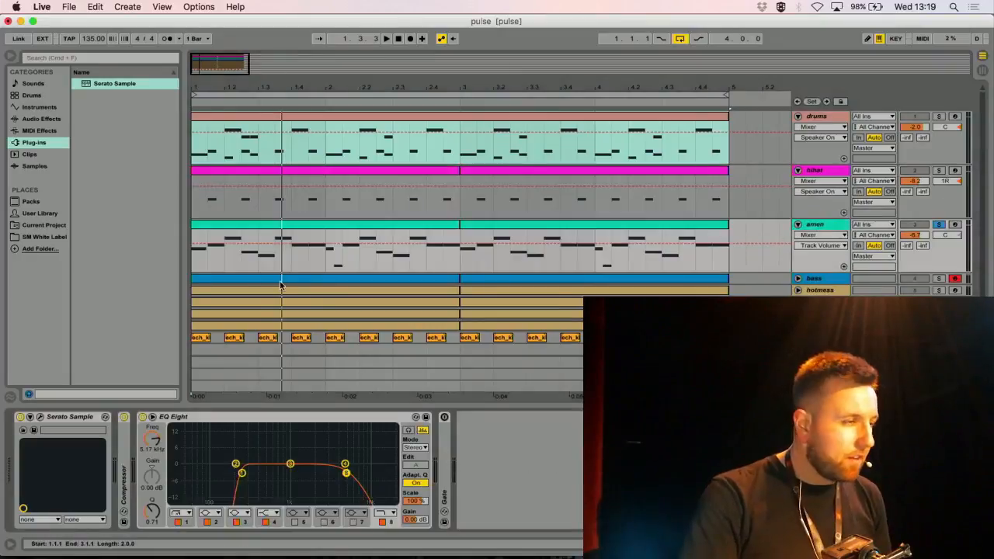
{"action": "left_click", "coordinate": [218, 233]}
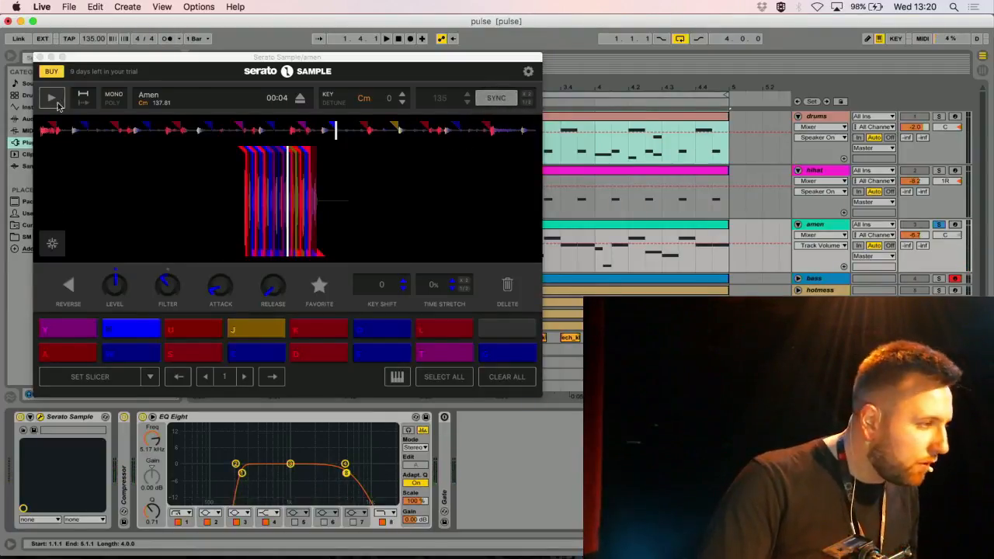
Turn off Sync for the Amen sample and move its playhead to the very start of the break.
{"action": "left_click", "coordinate": [498, 98]}
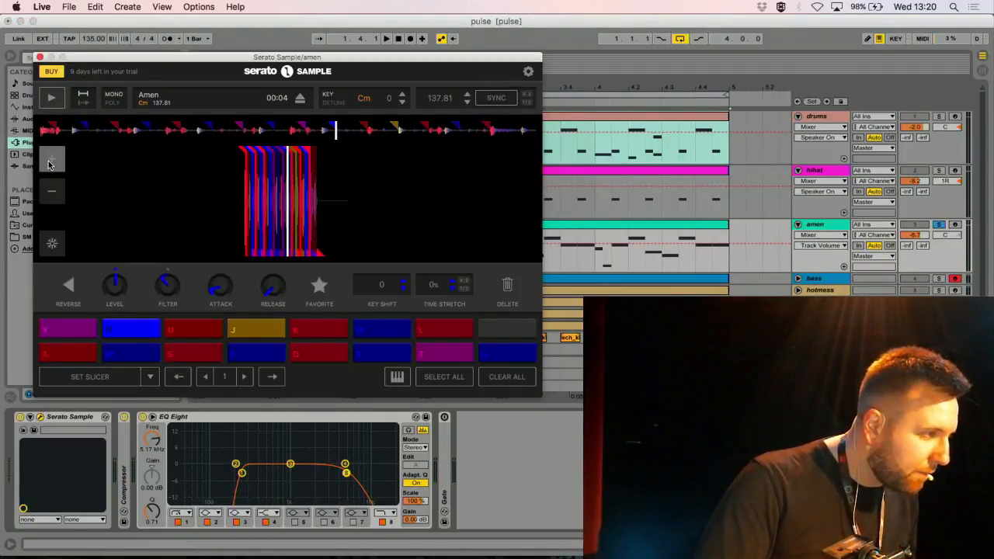
{"action": "left_click", "coordinate": [50, 164]}
{"action": "left_click", "coordinate": [49, 164]}
{"action": "left_click", "coordinate": [49, 164]}
{"action": "left_click_drag", "start_coordinate": [54, 132], "coordinate": [2, 142]}
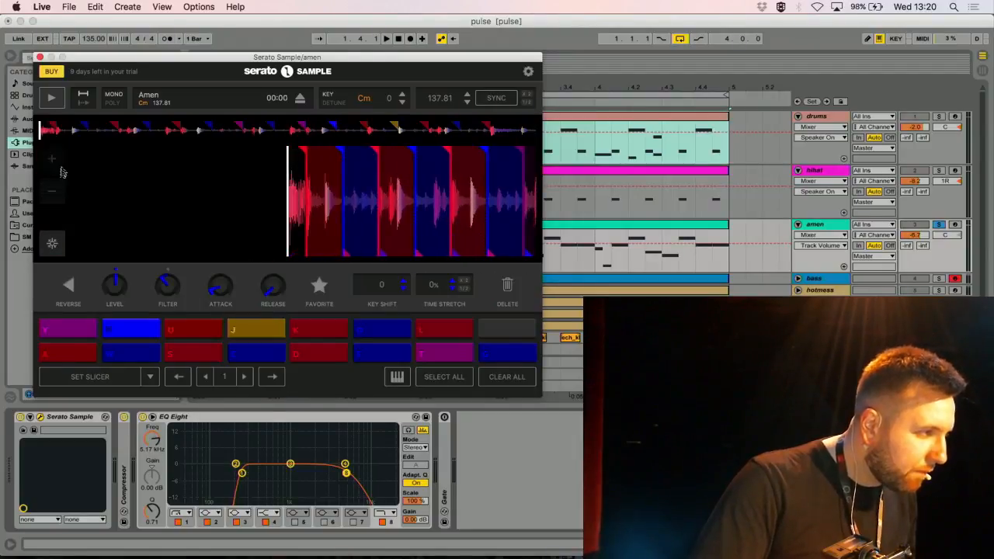
Play the Amen break with EQ Eight turned off and the system volume raised, and return the playhead to the start.
{"action": "left_click", "coordinate": [48, 98]}
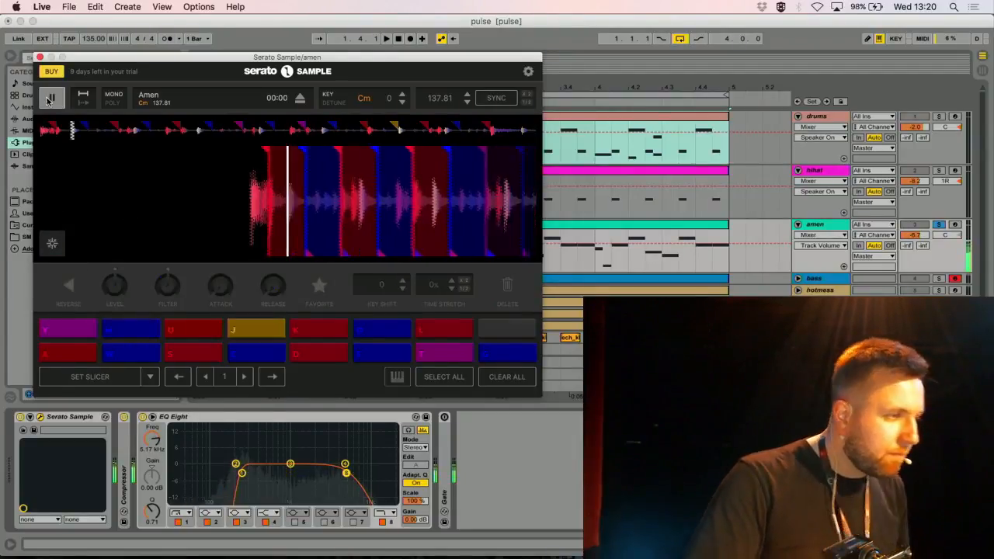
{"action": "key", "text": "XF86AudioRaiseVolume"}
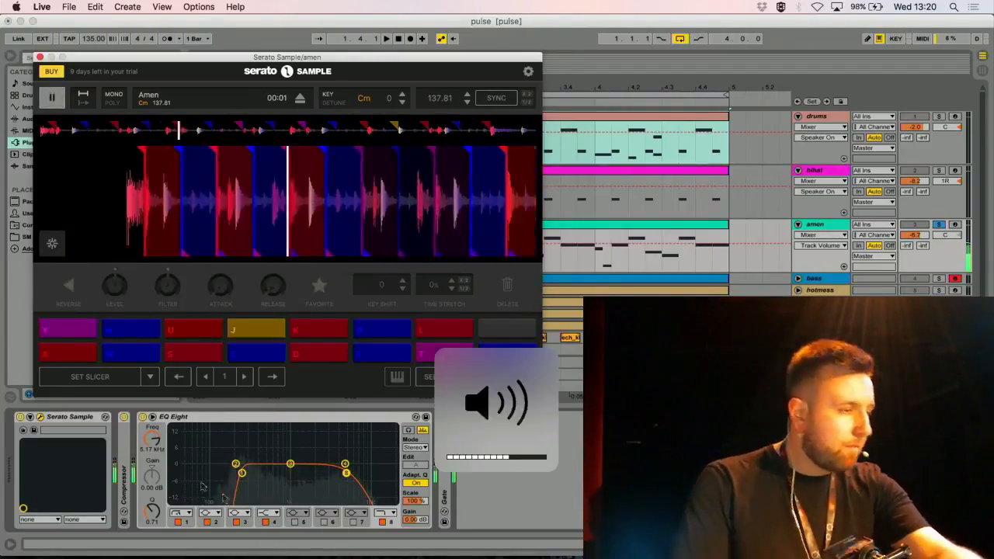
{"action": "left_click", "coordinate": [142, 417]}
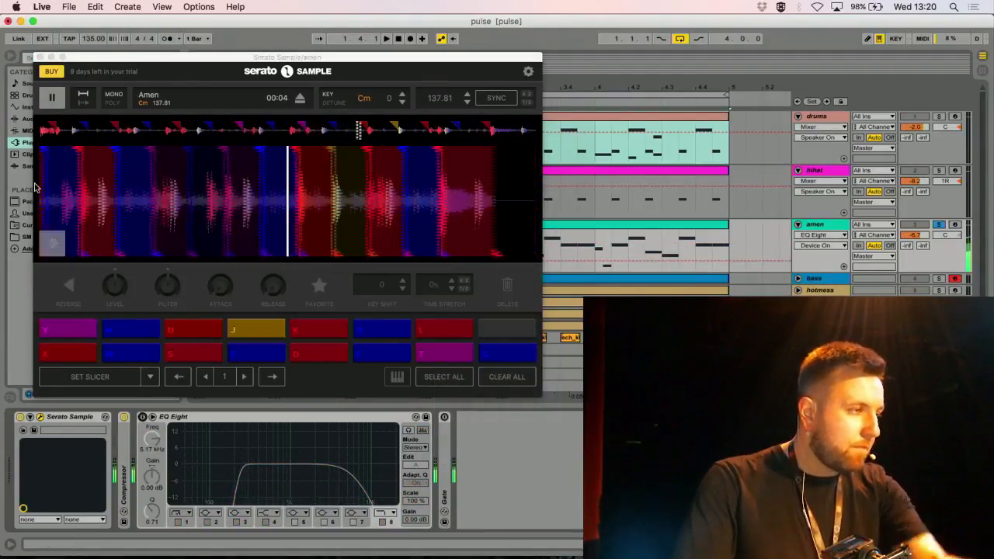
{"action": "left_click", "coordinate": [51, 99]}
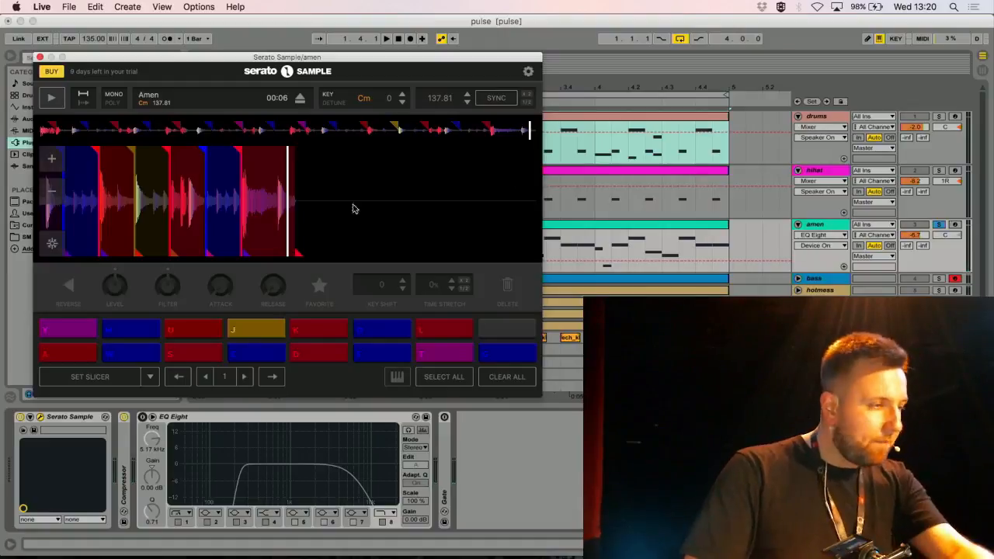
{"action": "key", "text": "XF86AudioRaiseVolume"}
{"action": "left_click_drag", "start_coordinate": [63, 131], "coordinate": [40, 131]}
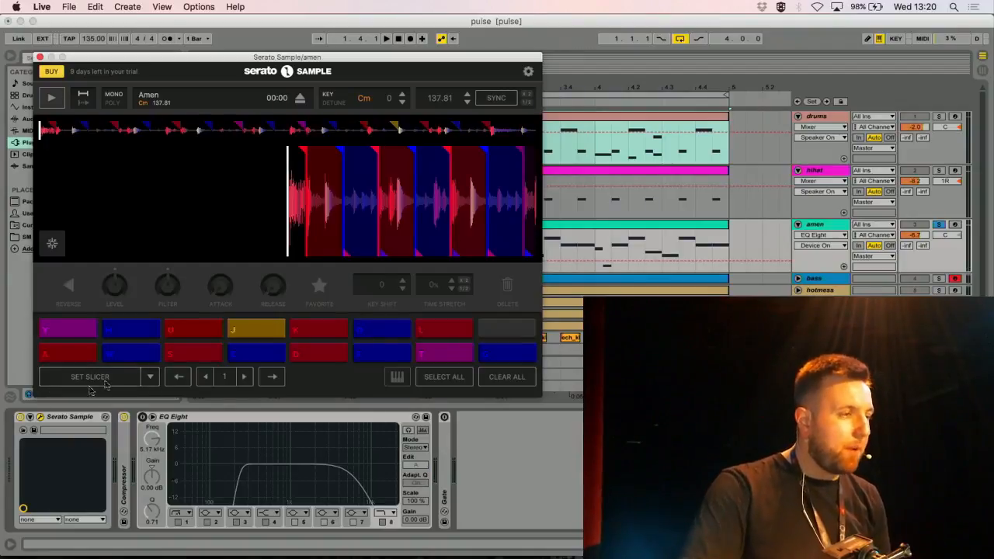
Examine the alternatives to Set Slicer, such as Set Random and Find Samples, leaving the choice as it is.
{"action": "left_click", "coordinate": [152, 376]}
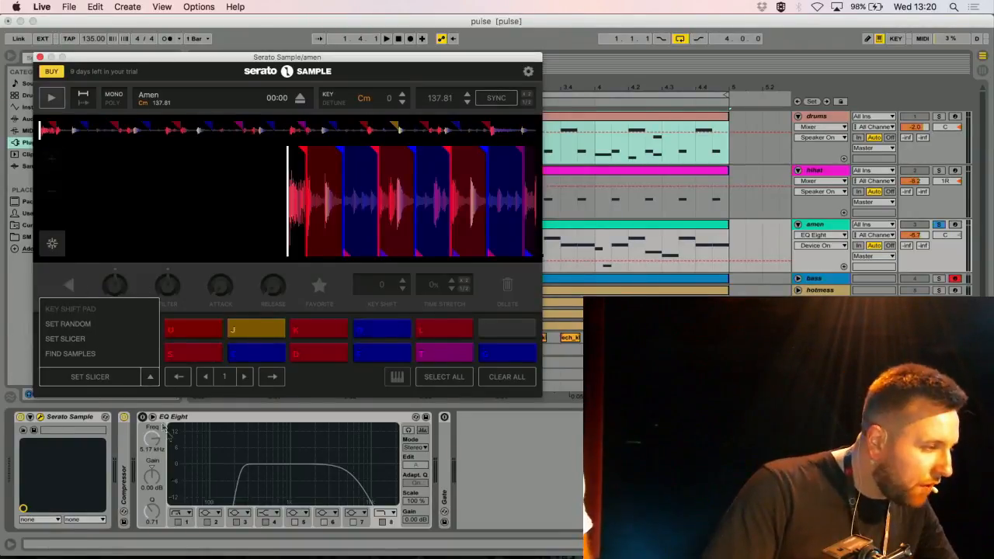
{"action": "left_click", "coordinate": [150, 378]}
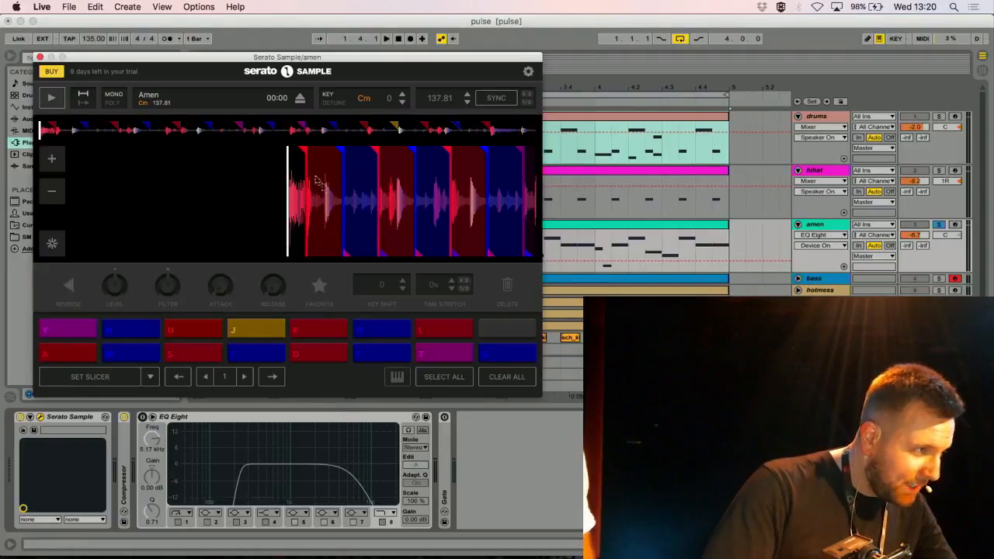
{"action": "left_click", "coordinate": [48, 197]}
{"action": "left_click", "coordinate": [151, 378]}
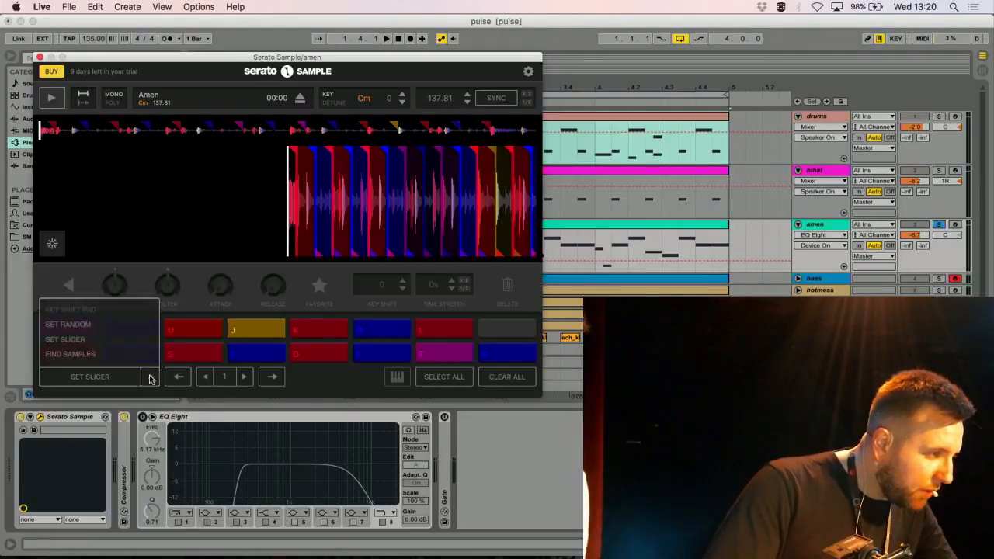
{"action": "left_click", "coordinate": [150, 378]}
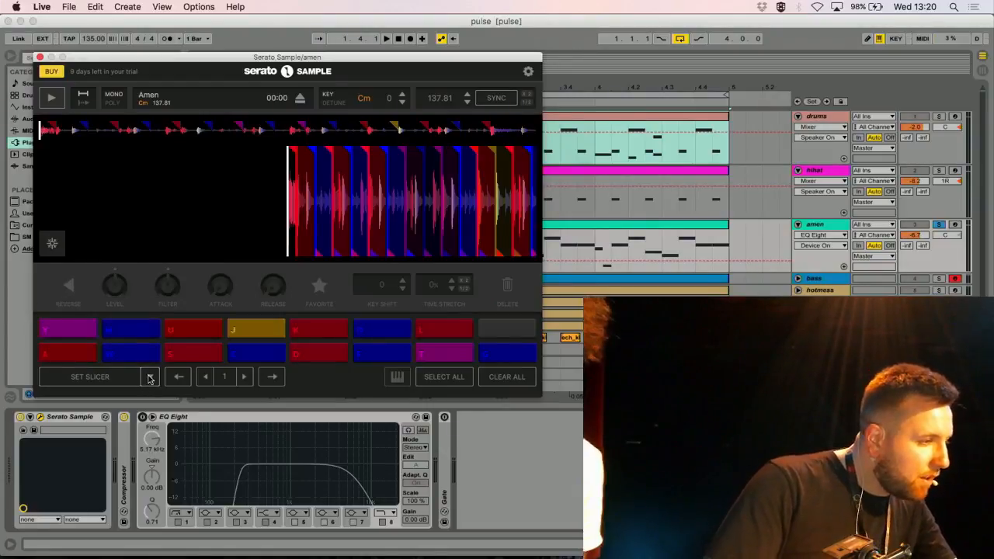
{"action": "left_click", "coordinate": [149, 378]}
{"action": "left_click", "coordinate": [149, 378]}
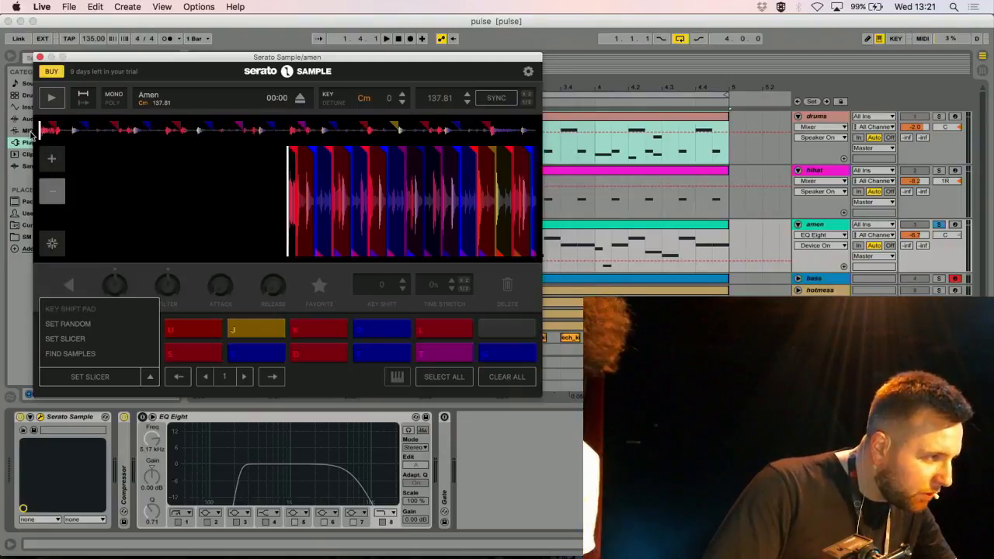
Slice the Amen break again across the pads with Set Slicer.
{"action": "left_click", "coordinate": [52, 160]}
{"action": "left_click", "coordinate": [52, 160]}
{"action": "left_click", "coordinate": [52, 160]}
{"action": "left_click", "coordinate": [53, 160]}
{"action": "left_click", "coordinate": [52, 160]}
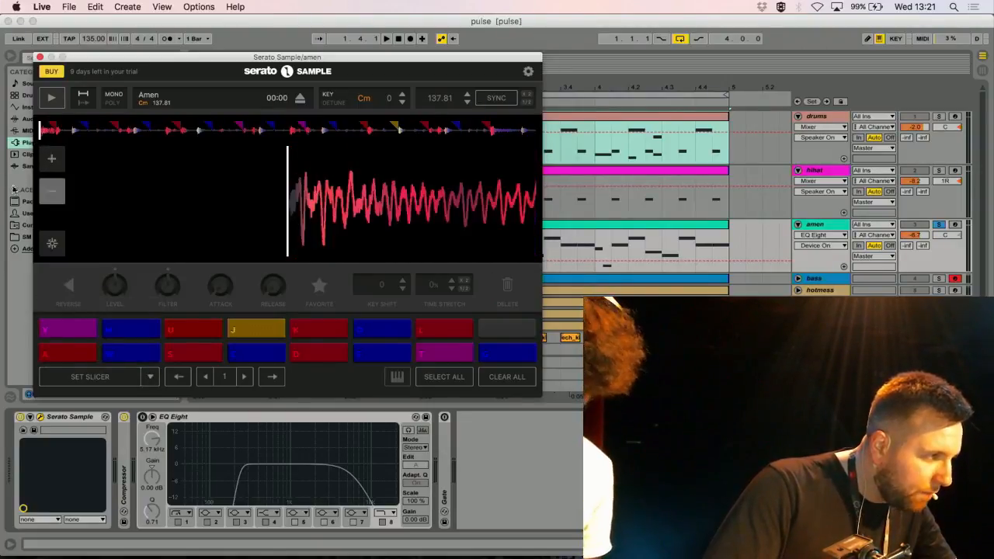
{"action": "left_click", "coordinate": [52, 191]}
{"action": "left_click", "coordinate": [52, 192]}
{"action": "left_click", "coordinate": [52, 191]}
{"action": "left_click", "coordinate": [52, 191]}
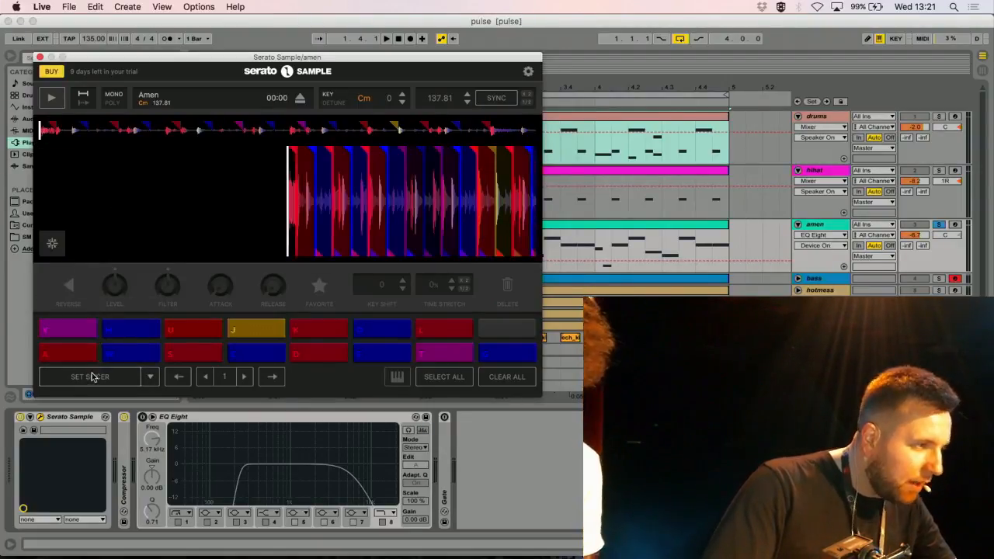
{"action": "left_click", "coordinate": [92, 378]}
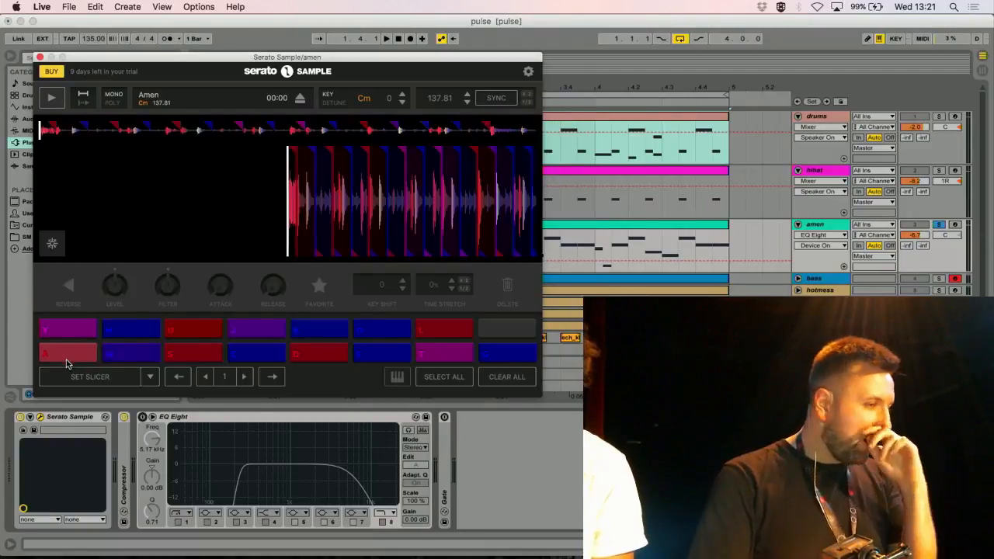
Audition assorted Amen slices out of order on the pads with the system volume raised.
{"action": "left_click", "coordinate": [51, 162]}
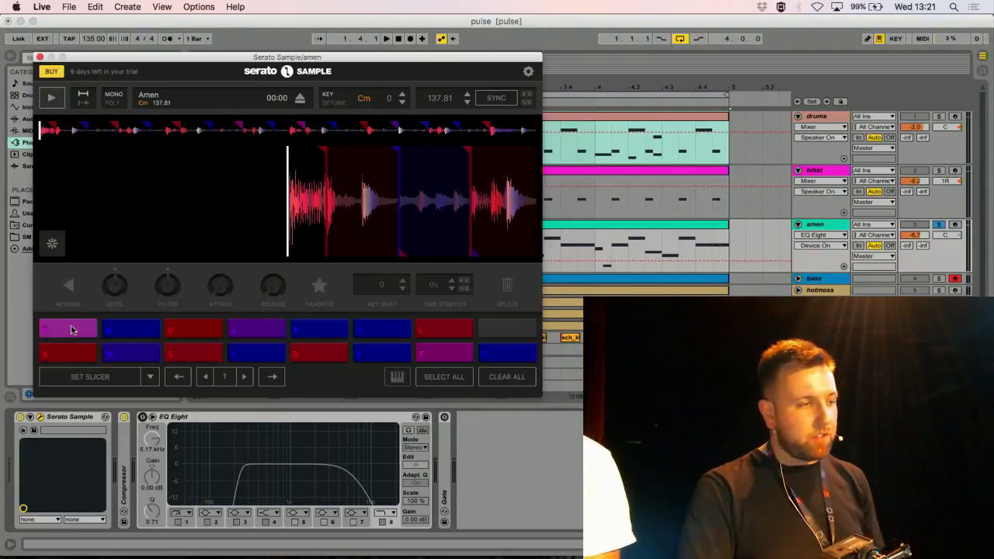
{"action": "left_click", "coordinate": [67, 351]}
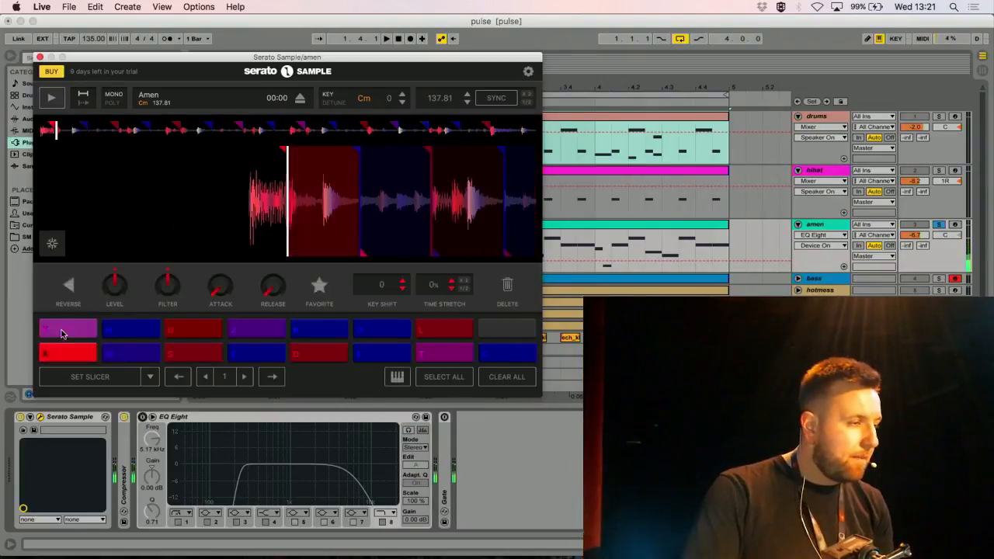
{"action": "left_click", "coordinate": [61, 332]}
{"action": "key", "text": "XF86AudioRaiseVolume"}
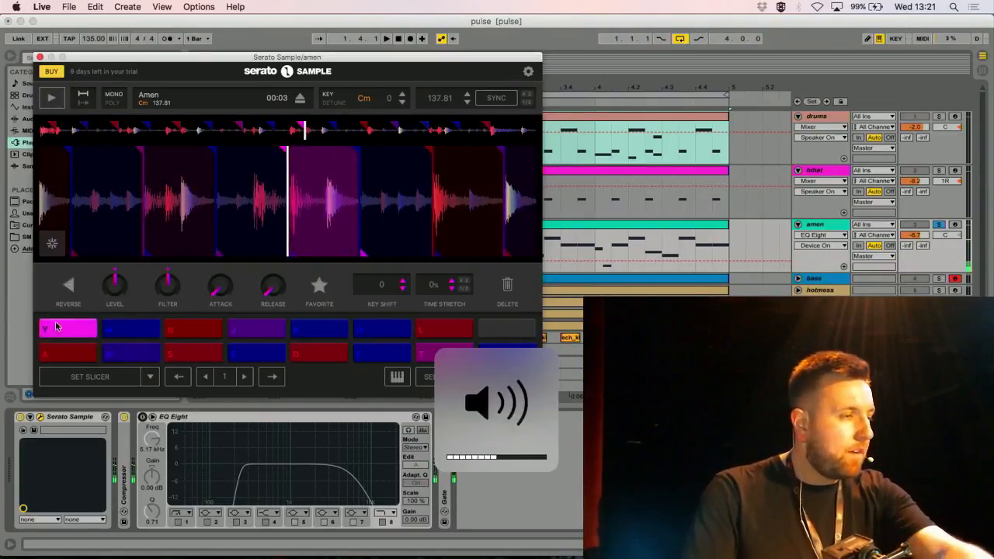
{"action": "left_click", "coordinate": [129, 329]}
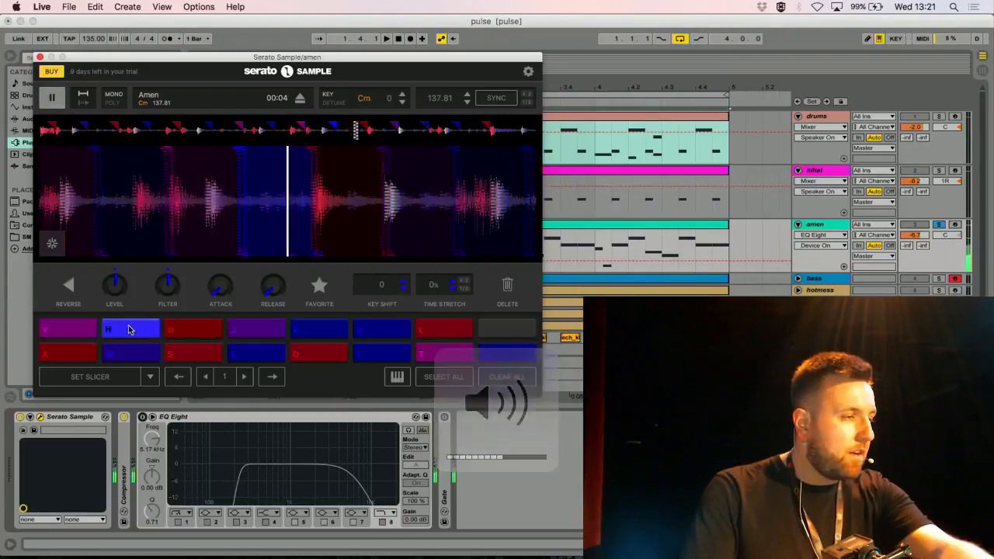
{"action": "left_click", "coordinate": [194, 333]}
{"action": "left_click", "coordinate": [186, 354]}
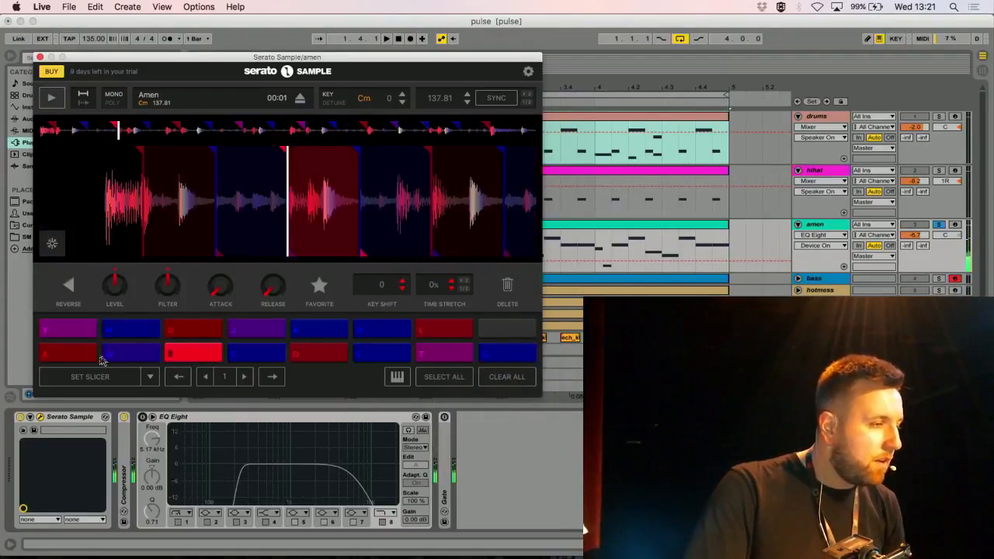
{"action": "left_click", "coordinate": [125, 352]}
{"action": "left_click", "coordinate": [66, 333]}
{"action": "left_click", "coordinate": [68, 351]}
Audition the upper row of Amen slices in order, from pad Y through pad L.
{"action": "left_click", "coordinate": [75, 334]}
{"action": "left_click", "coordinate": [130, 329]}
{"action": "left_click", "coordinate": [194, 329]}
{"action": "left_click", "coordinate": [256, 329]}
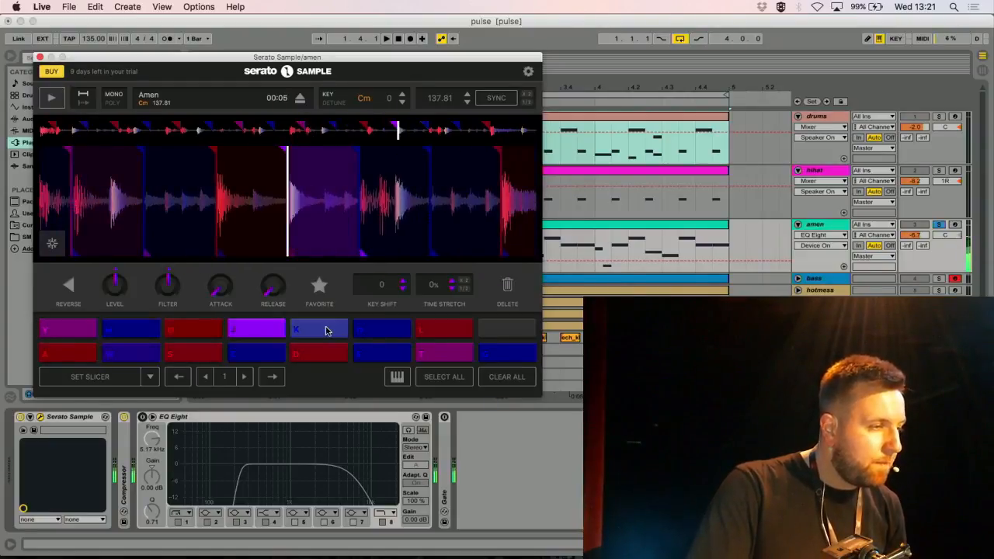
{"action": "left_click", "coordinate": [327, 331]}
{"action": "left_click", "coordinate": [384, 332]}
{"action": "left_click", "coordinate": [442, 330]}
Audition the lower row of Amen slices in order, from pad A to the row's last pad.
{"action": "left_click", "coordinate": [74, 356]}
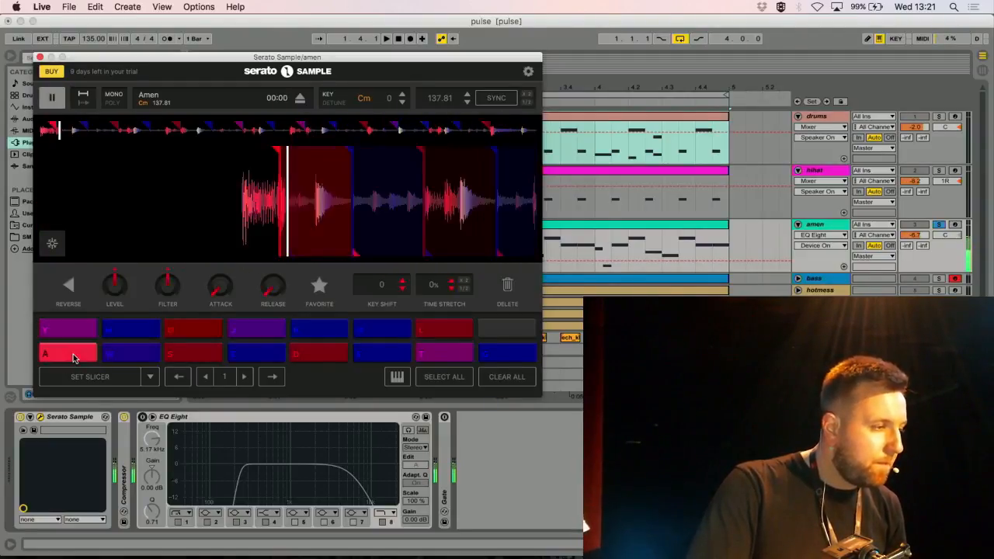
{"action": "left_click", "coordinate": [122, 351]}
{"action": "left_click", "coordinate": [188, 351]}
{"action": "left_click", "coordinate": [256, 353]}
{"action": "left_click", "coordinate": [320, 354]}
{"action": "left_click", "coordinate": [367, 356]}
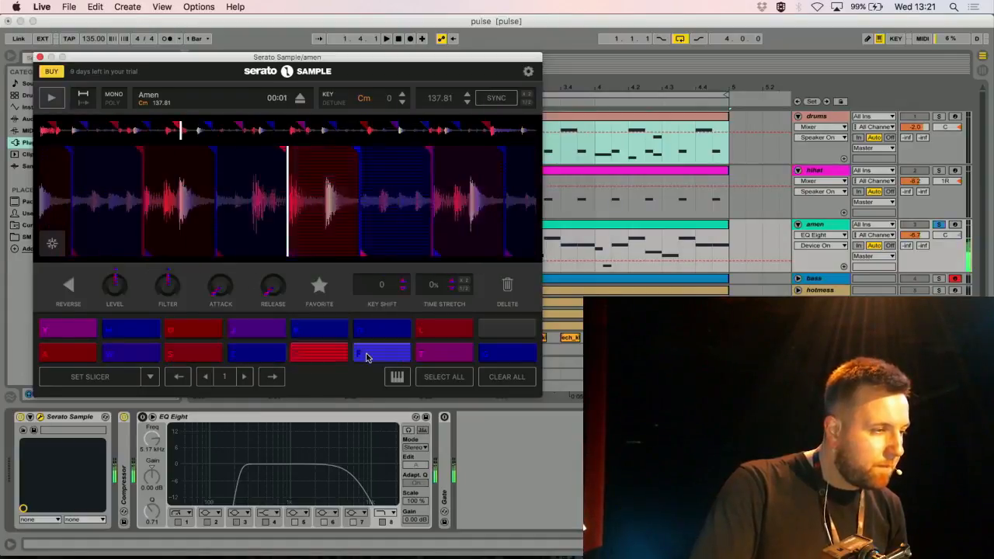
{"action": "left_click", "coordinate": [445, 354]}
{"action": "left_click", "coordinate": [506, 354]}
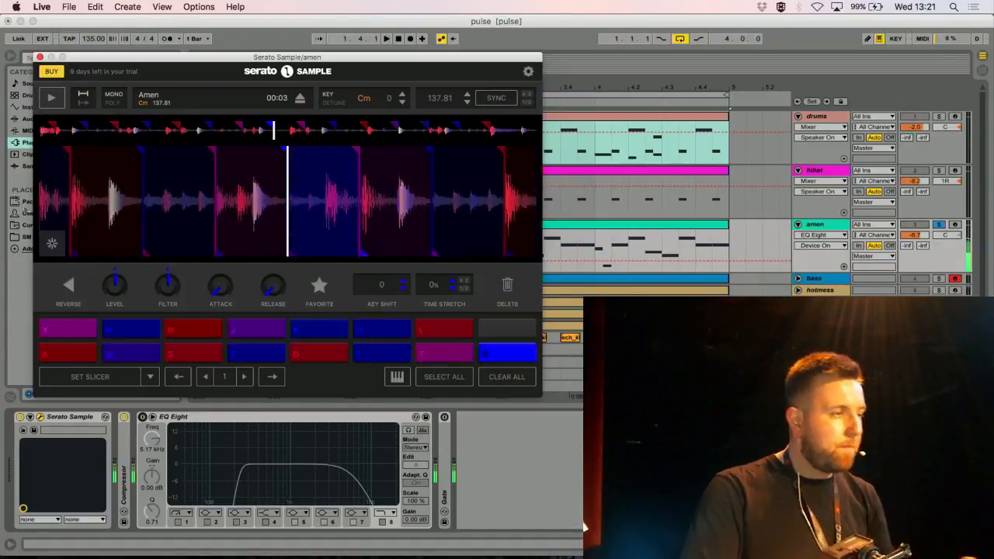
Close the Serato Sample window, play the soloed amen pattern in the arrangement, and stop it.
{"action": "left_click", "coordinate": [40, 57]}
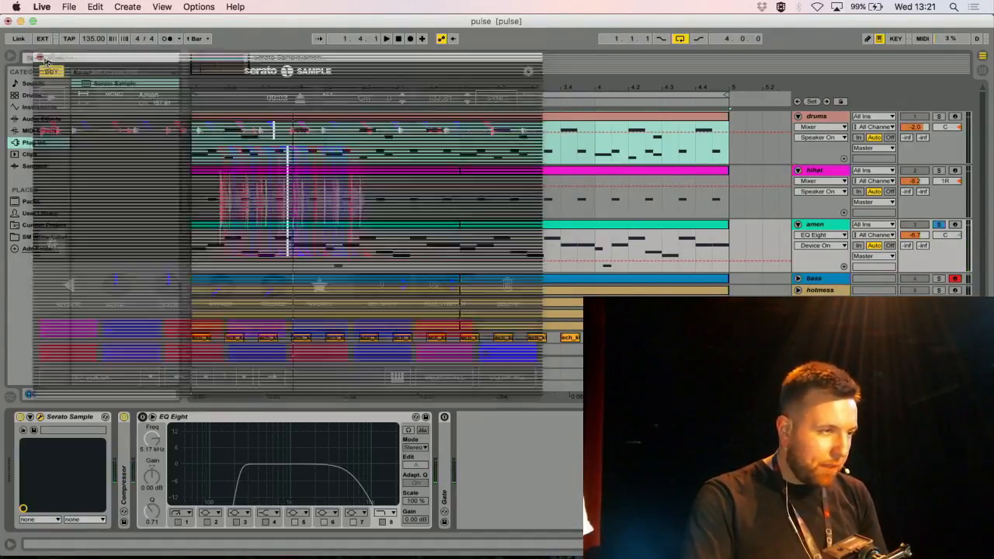
{"action": "key", "text": "space"}
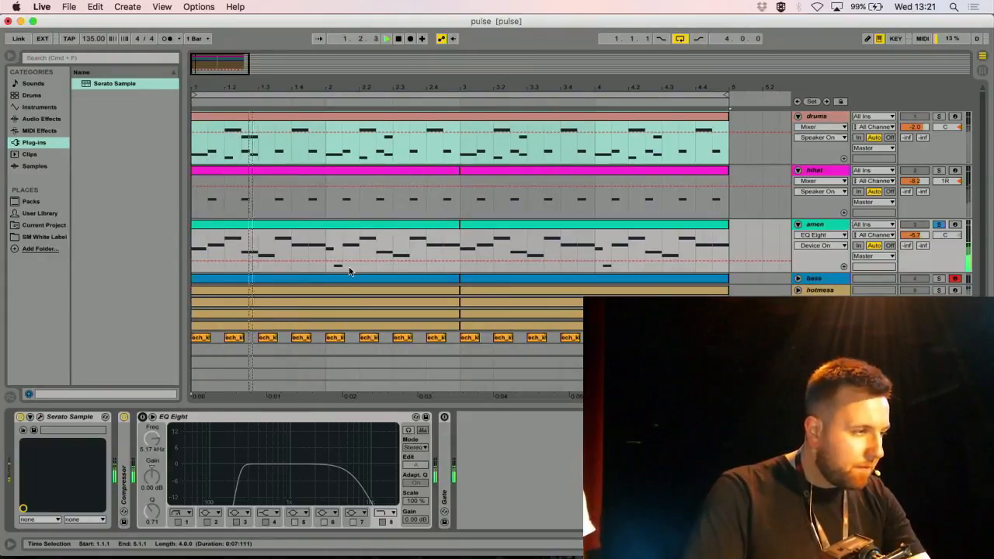
{"action": "key", "text": "space"}
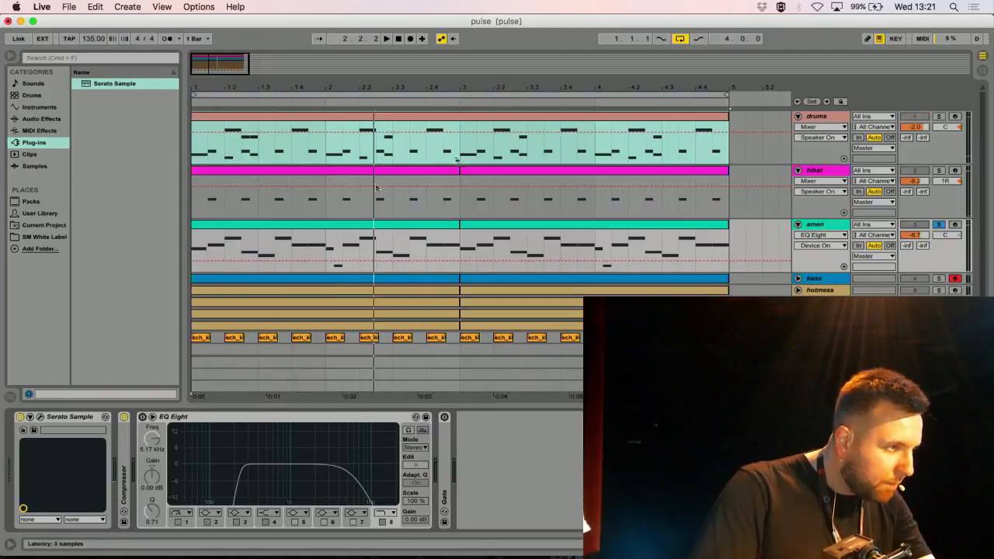
Play the amen part while viewing its first clip's MIDI notes, and return to the track's device chain.
{"action": "key", "text": "super+alt+p"}
{"action": "key", "text": "space"}
{"action": "key", "text": "super+alt+p"}
{"action": "double_click", "coordinate": [327, 221]}
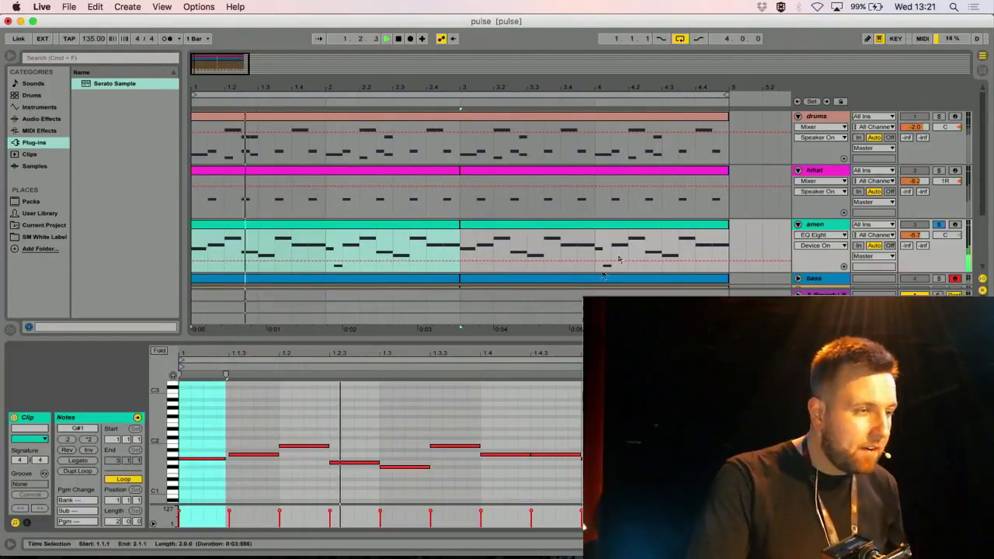
{"action": "double_click", "coordinate": [813, 226]}
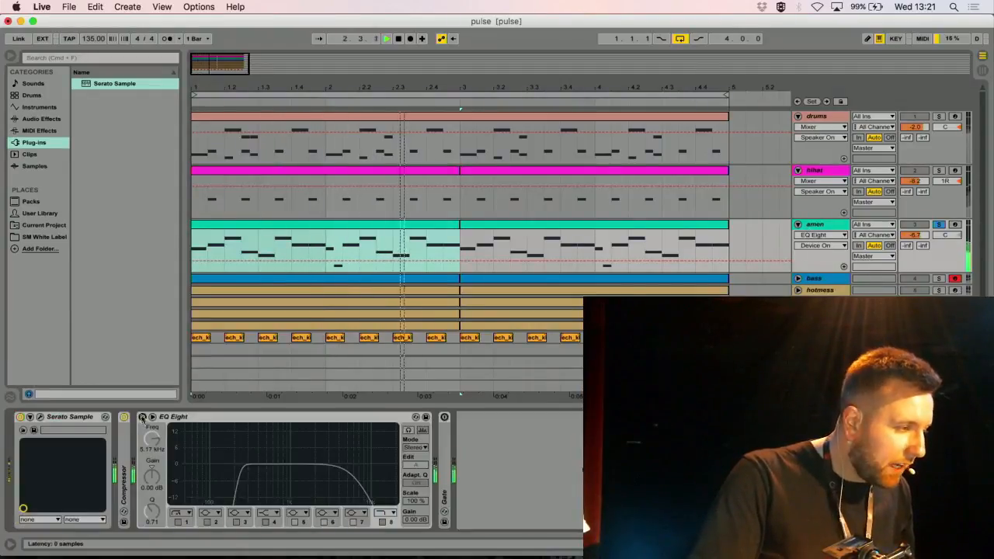
Re-enable and collapse the amen track's EQ Eight, and play the part with the drums and hihat tracks soloed alongside it.
{"action": "left_click", "coordinate": [142, 418]}
{"action": "double_click", "coordinate": [230, 418]}
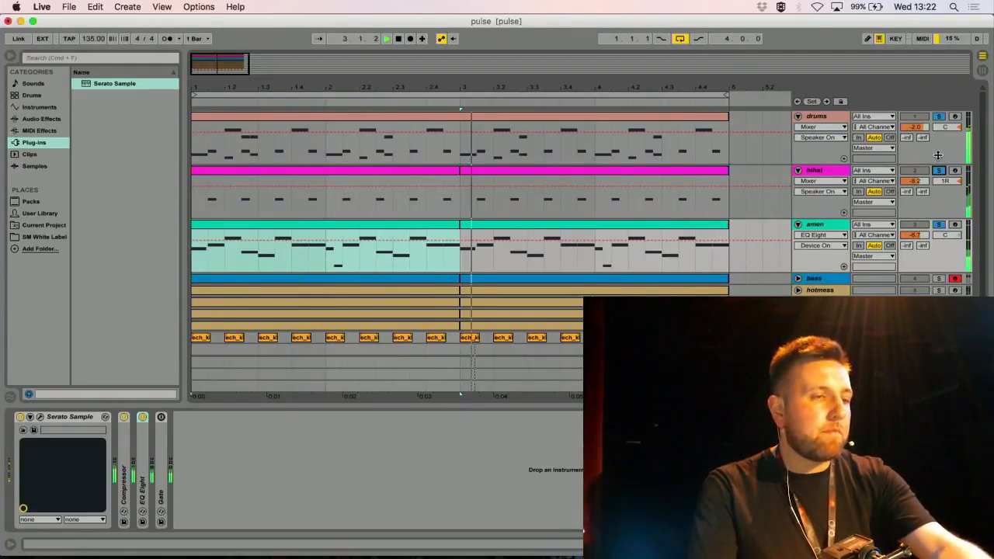
{"action": "key", "text": "XF86AudioRaiseVolume"}
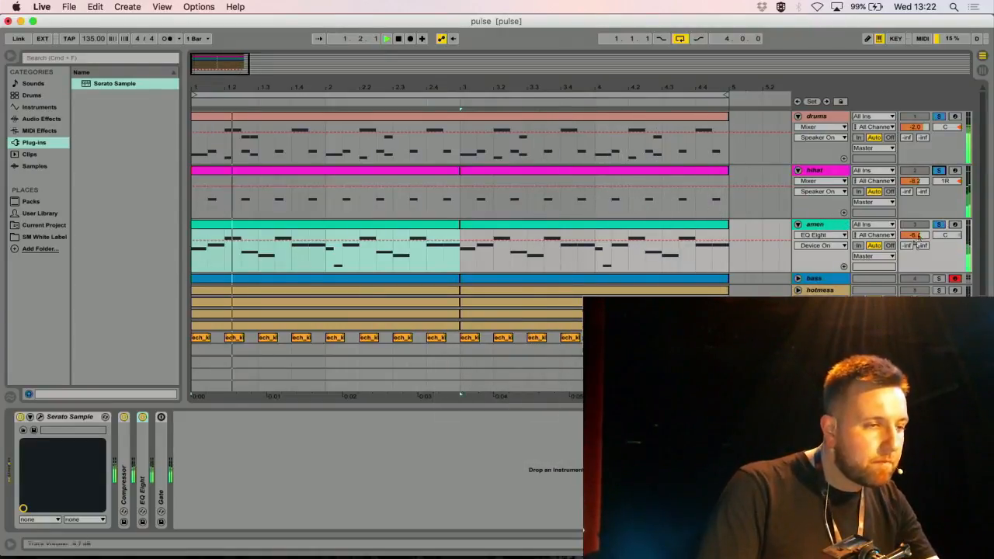
Unfold the bass track, play the drums track on its own, and remove its solo.
{"action": "left_click", "coordinate": [799, 280]}
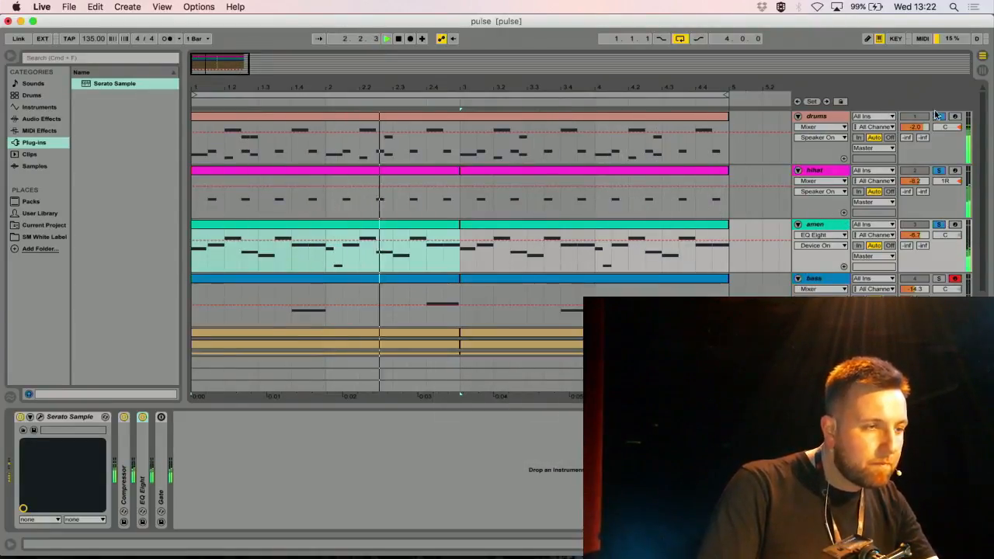
{"action": "left_click", "coordinate": [845, 123]}
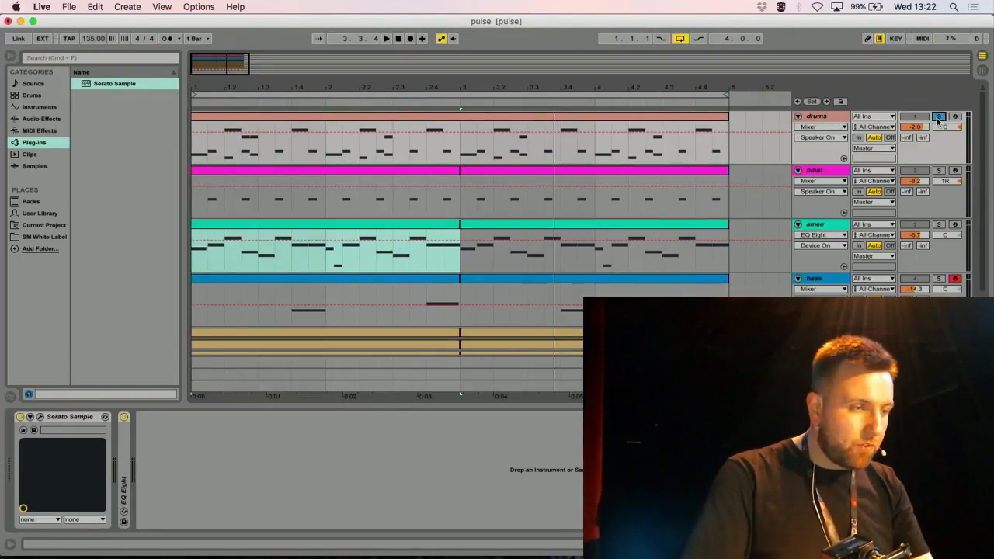
{"action": "key", "text": "space"}
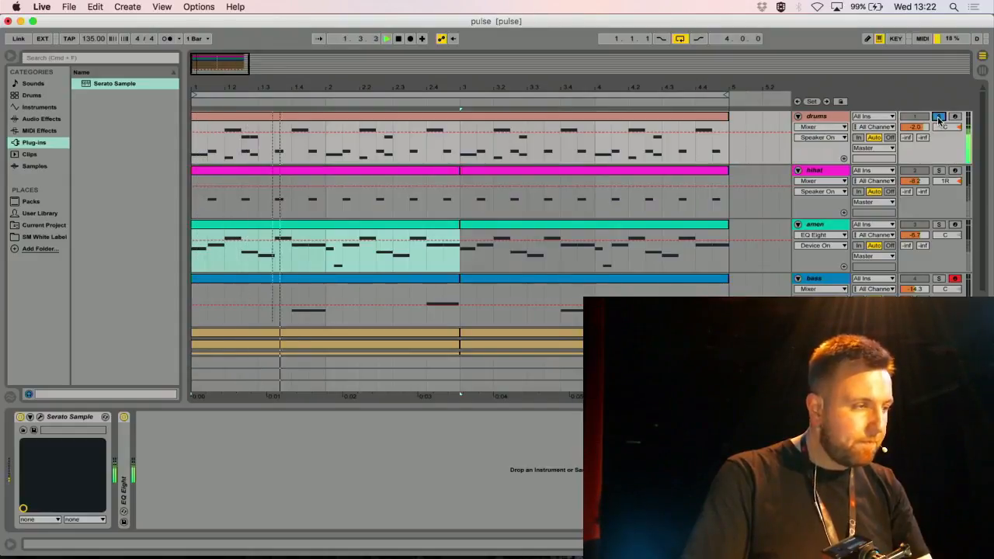
{"action": "left_click", "coordinate": [938, 117]}
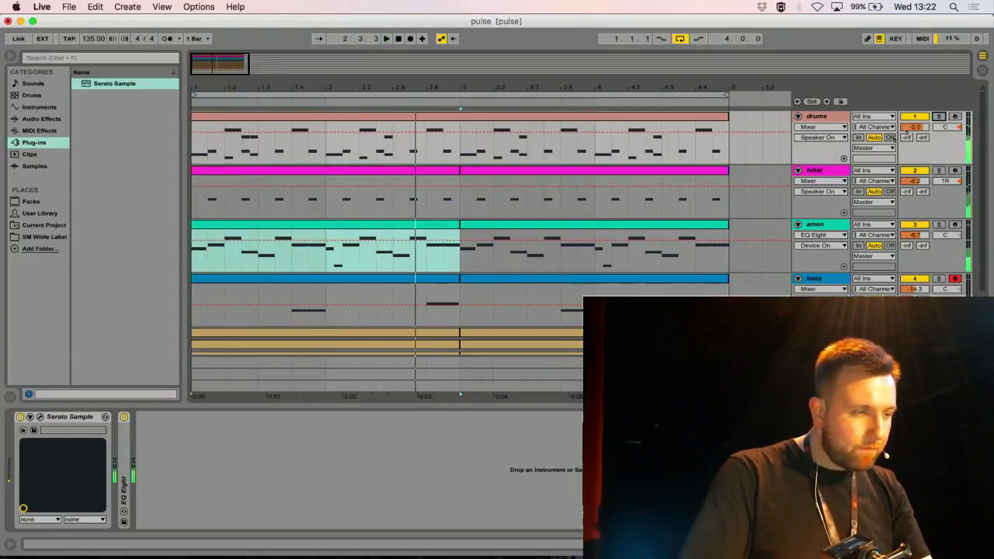
Open the bass track's Serato Sample and examine the Pulse X bass slice in the waveform.
{"action": "left_click", "coordinate": [828, 279]}
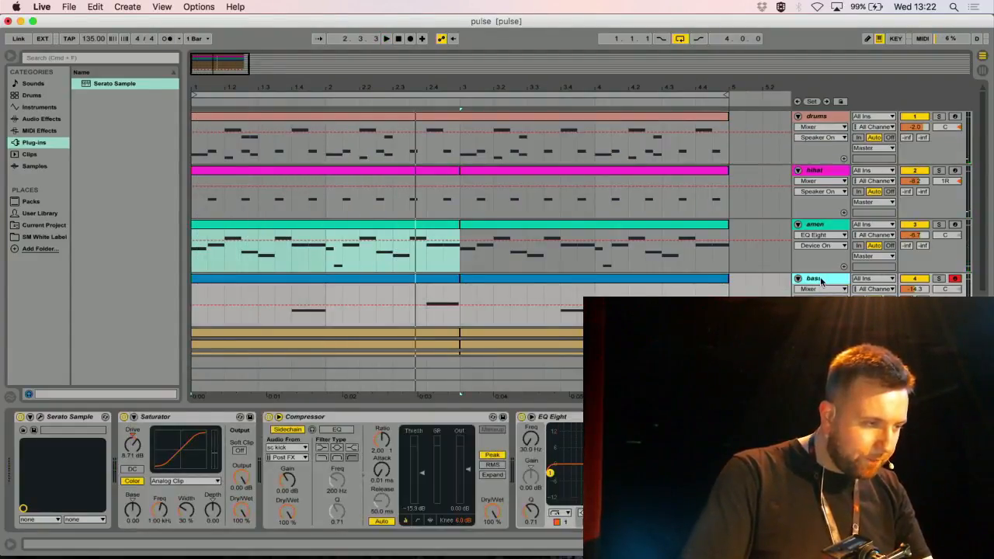
{"action": "left_click", "coordinate": [33, 430]}
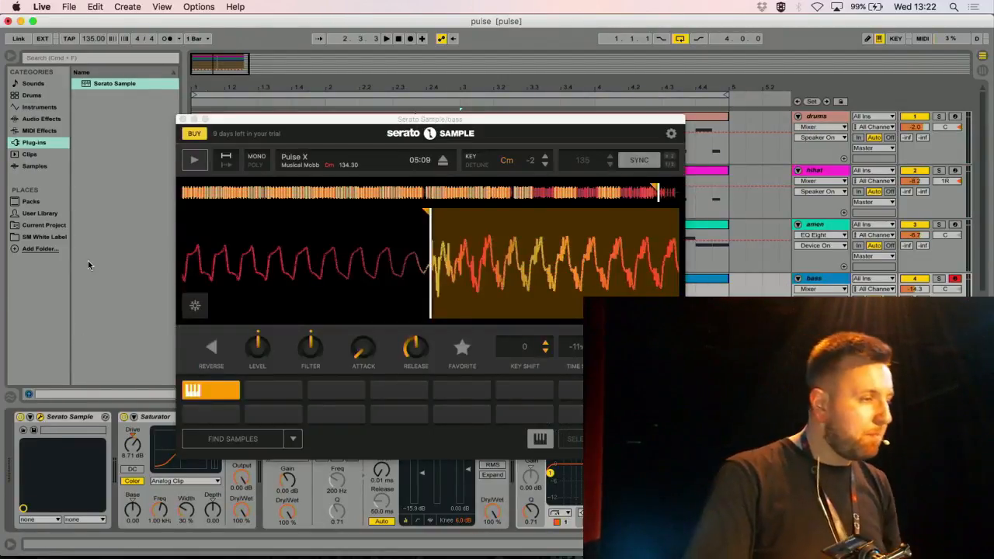
{"action": "left_click", "coordinate": [195, 251]}
{"action": "left_click", "coordinate": [195, 251]}
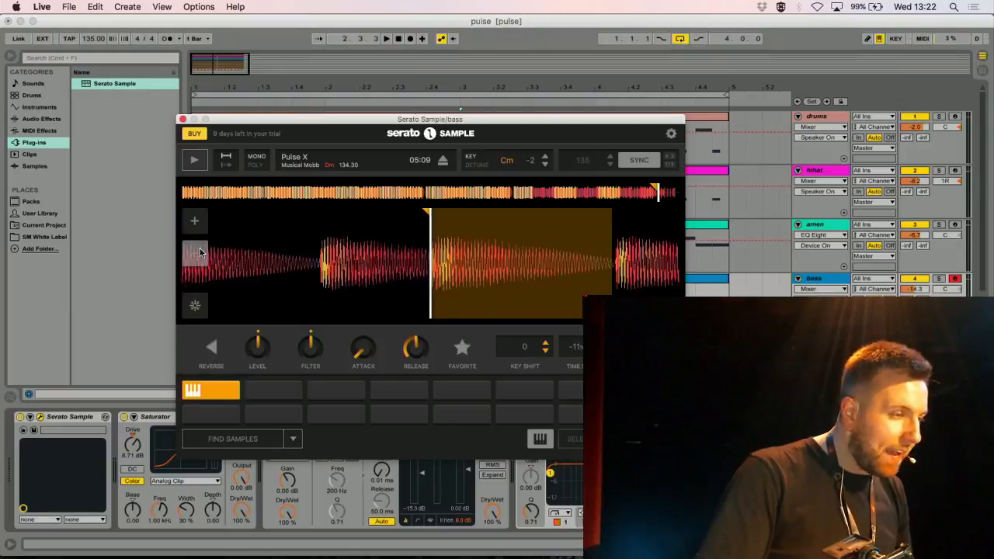
{"action": "left_click", "coordinate": [195, 251]}
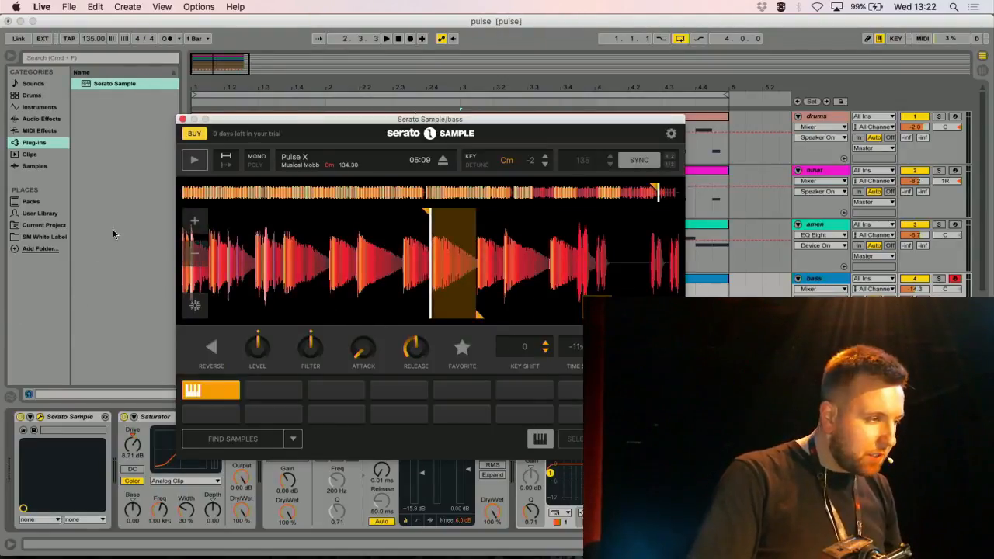
{"action": "left_click", "coordinate": [195, 220]}
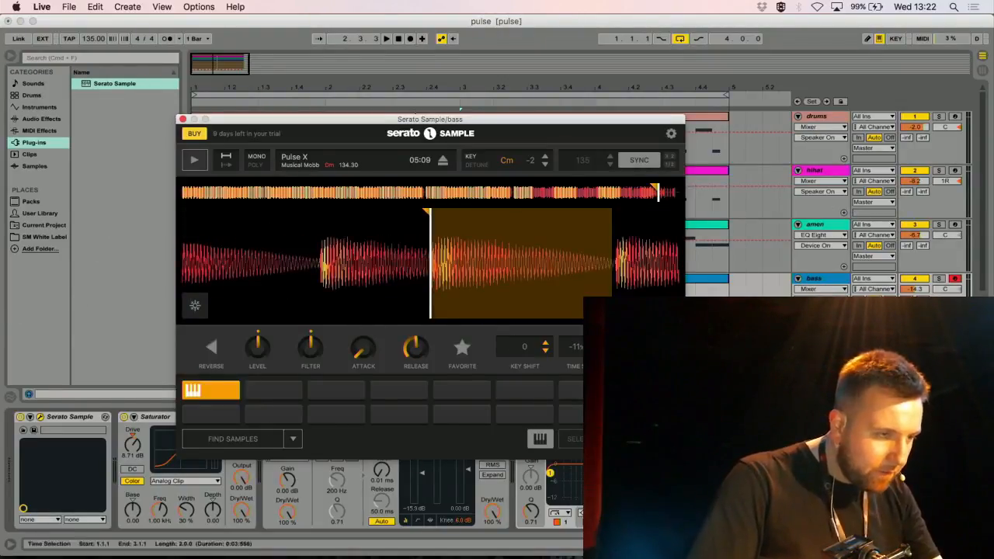
Solo the bass track, preview the Pulse X sample, and audition its slice from pad Y with keyboard mode off.
{"action": "left_click", "coordinate": [938, 280]}
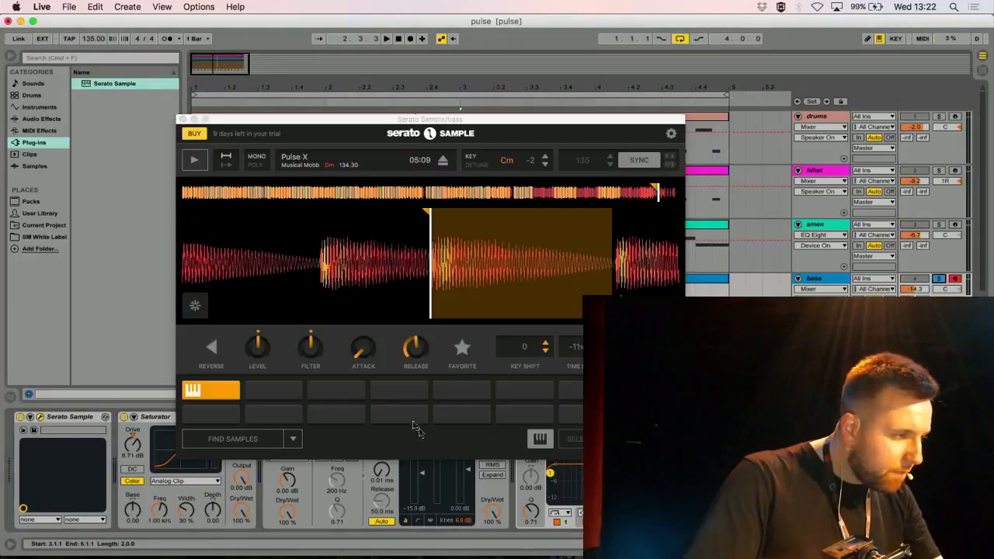
{"action": "left_click", "coordinate": [195, 161]}
{"action": "left_click", "coordinate": [196, 161]}
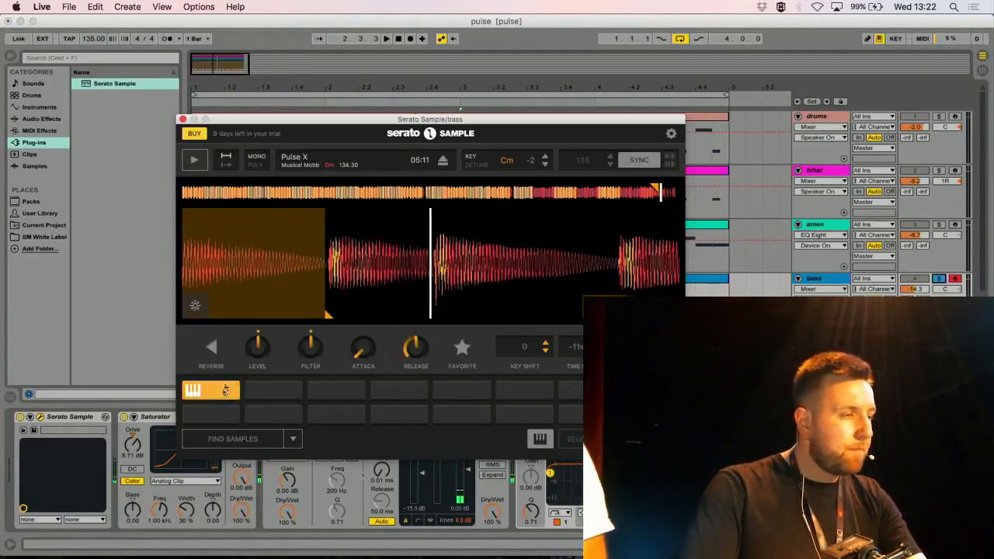
{"action": "left_click", "coordinate": [224, 390]}
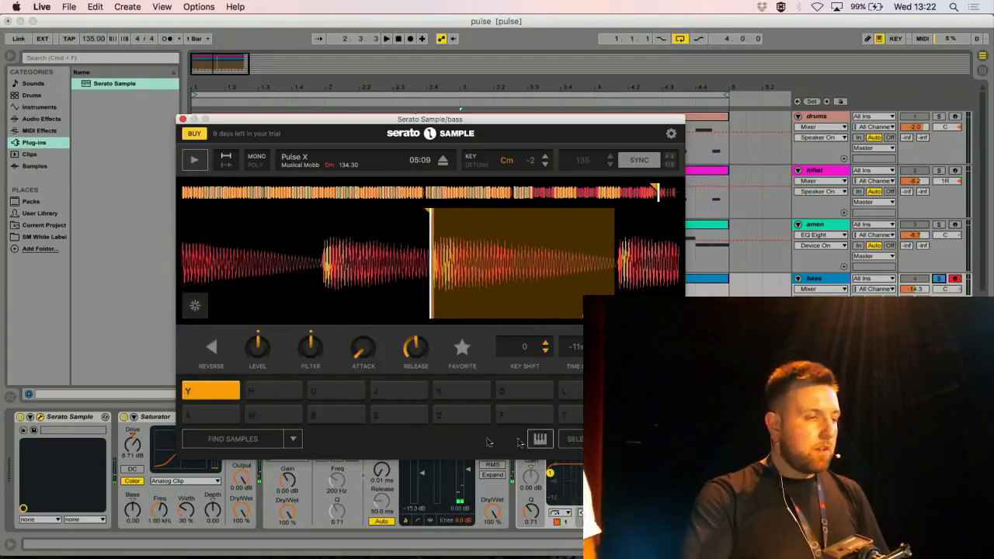
{"action": "left_click", "coordinate": [212, 394]}
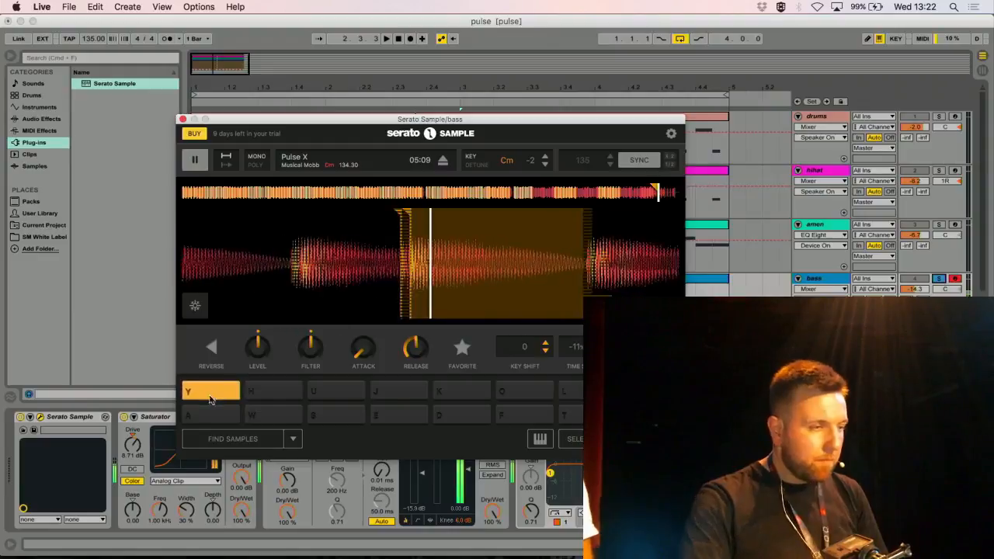
{"action": "left_click", "coordinate": [209, 399]}
Play the soloed bass pattern, return the slice to keyboard mode, and hide the Serato Sample window.
{"action": "key", "text": "space"}
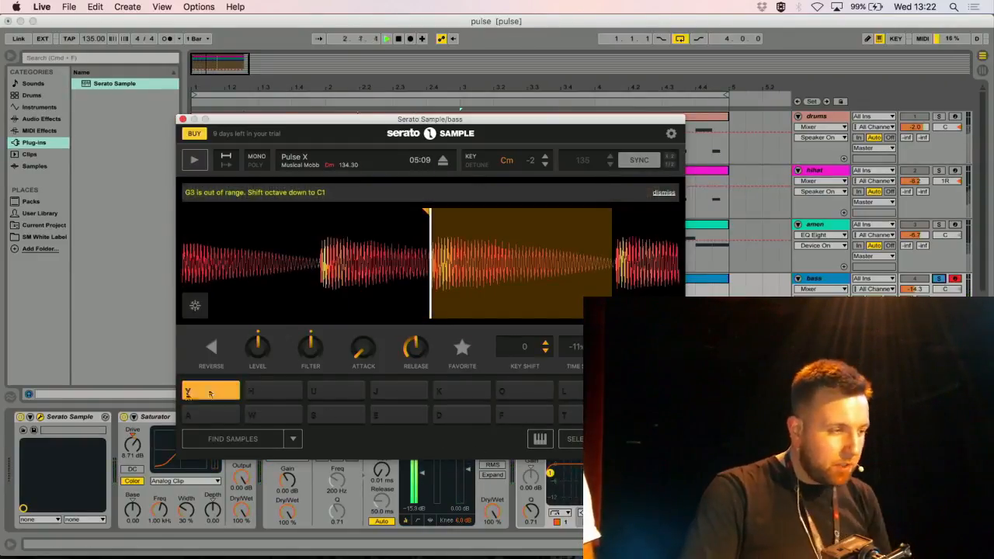
{"action": "left_click", "coordinate": [271, 390]}
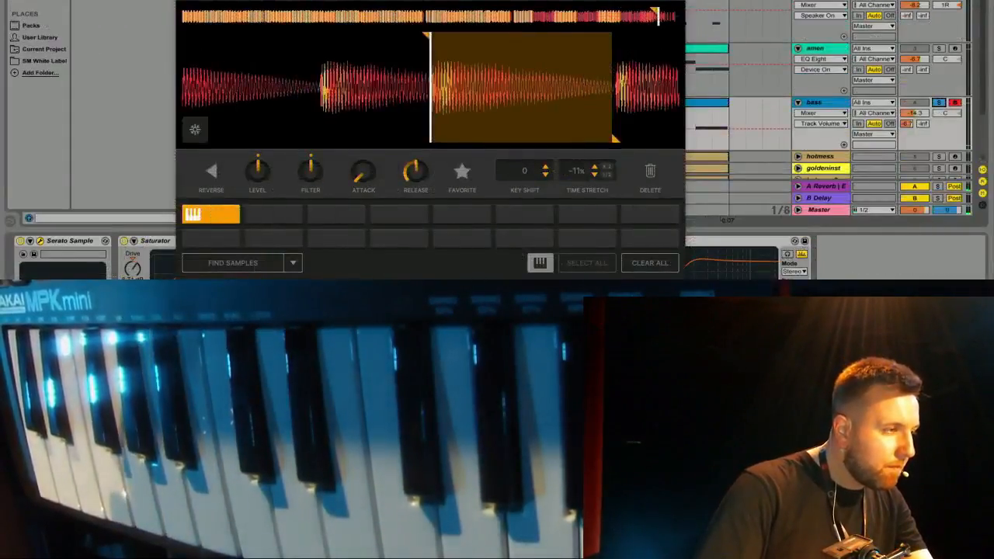
{"action": "key", "text": "super+alt+p"}
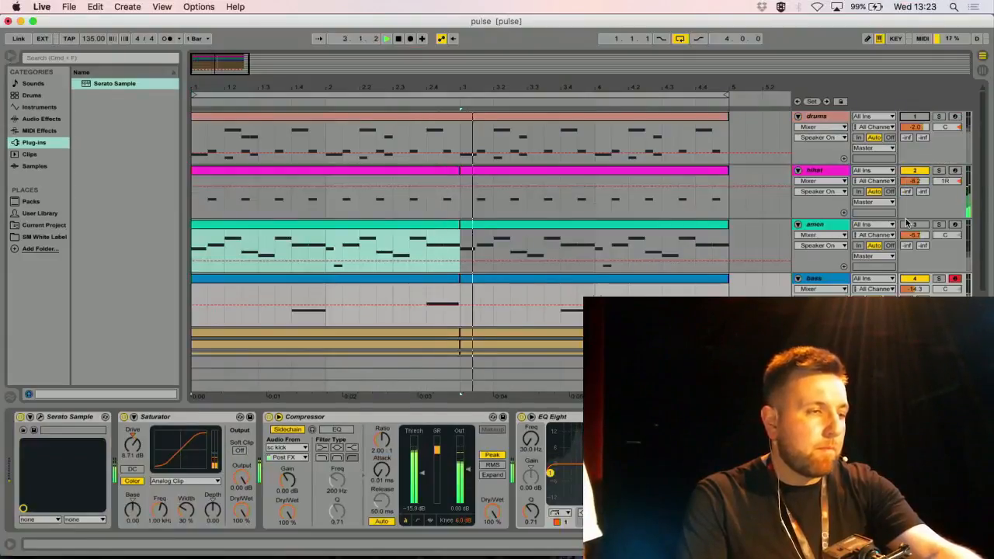
Reactivate the amen track and play the drums, hihat, amen and bass layers together.
{"action": "left_click", "coordinate": [907, 226]}
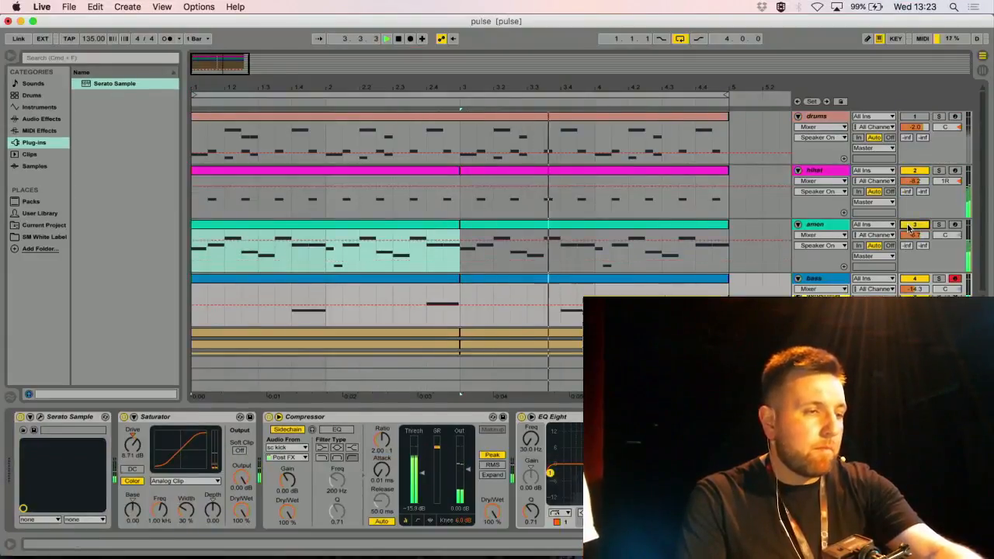
{"action": "key", "text": "XF86AudioRaiseVolume"}
{"action": "scroll", "coordinate": [651, 255], "scroll_direction": "down", "scroll_amount": 3}
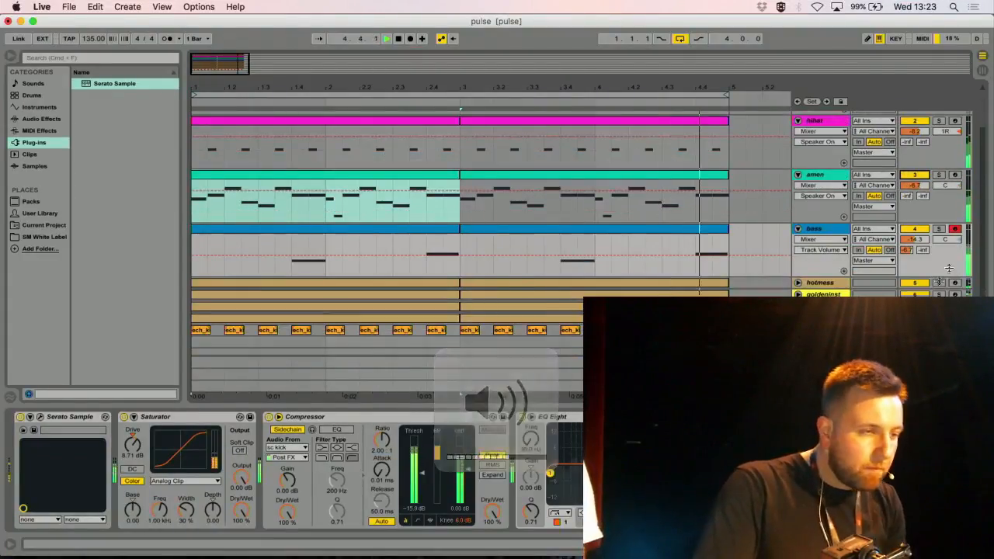
{"action": "scroll", "coordinate": [691, 190], "scroll_direction": "up", "scroll_amount": 3}
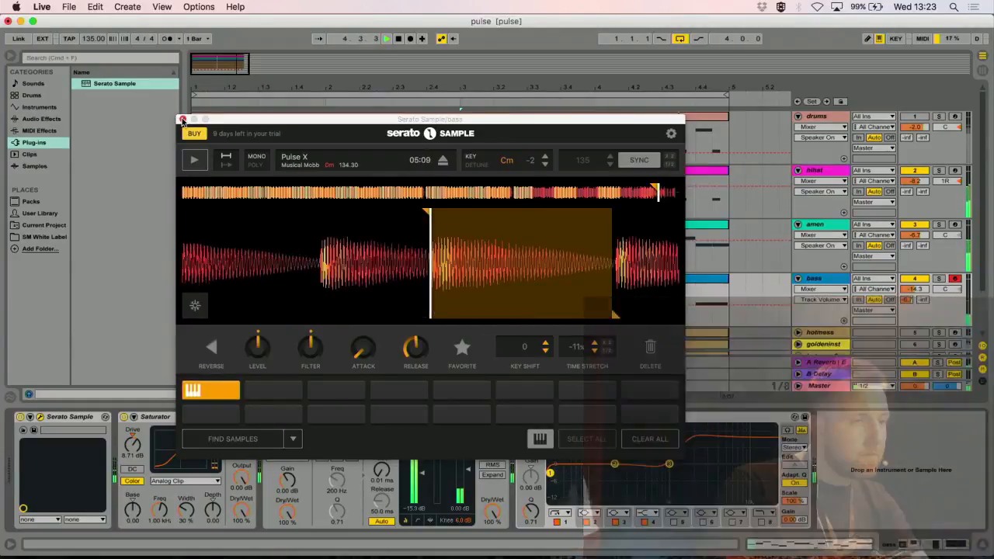
Stop playback and take another look at the bass slice in Serato Sample, closing its window.
{"action": "left_click", "coordinate": [181, 119]}
{"action": "key", "text": "space"}
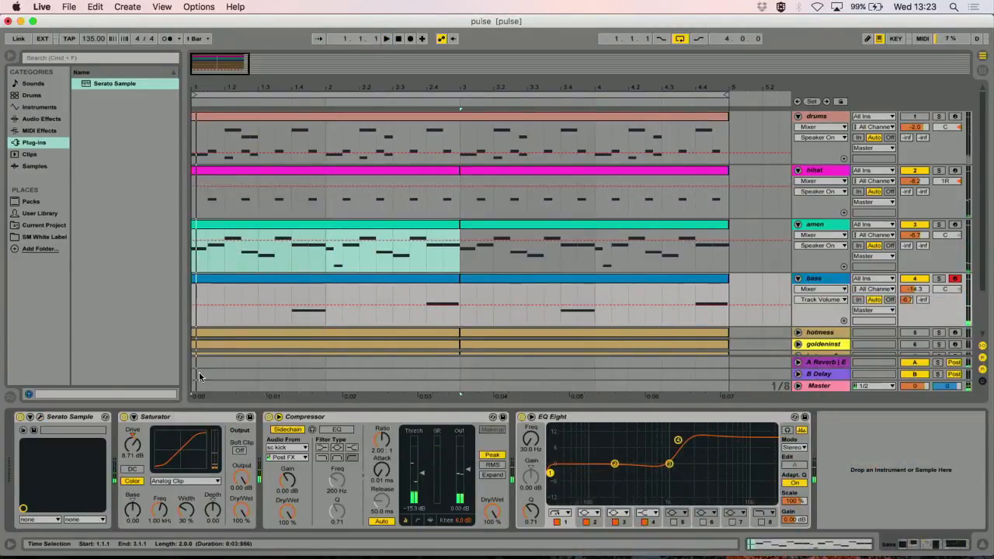
{"action": "left_click", "coordinate": [44, 418]}
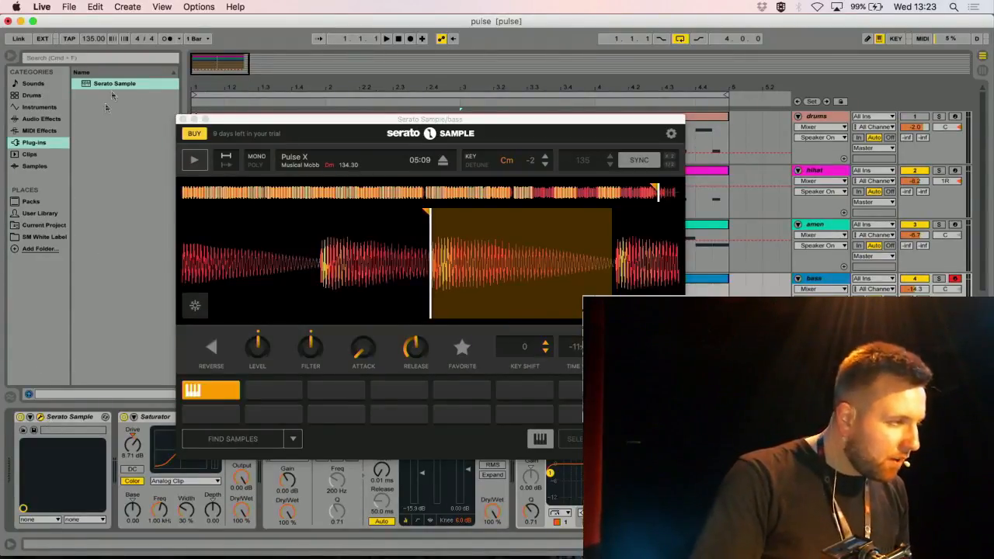
{"action": "left_click", "coordinate": [183, 119]}
Unfold and activate the hotmess track, and deactivate the drums, hihat, amen and bass tracks.
{"action": "left_click", "coordinate": [940, 280]}
{"action": "scroll", "coordinate": [847, 211], "scroll_direction": "down", "scroll_amount": 3}
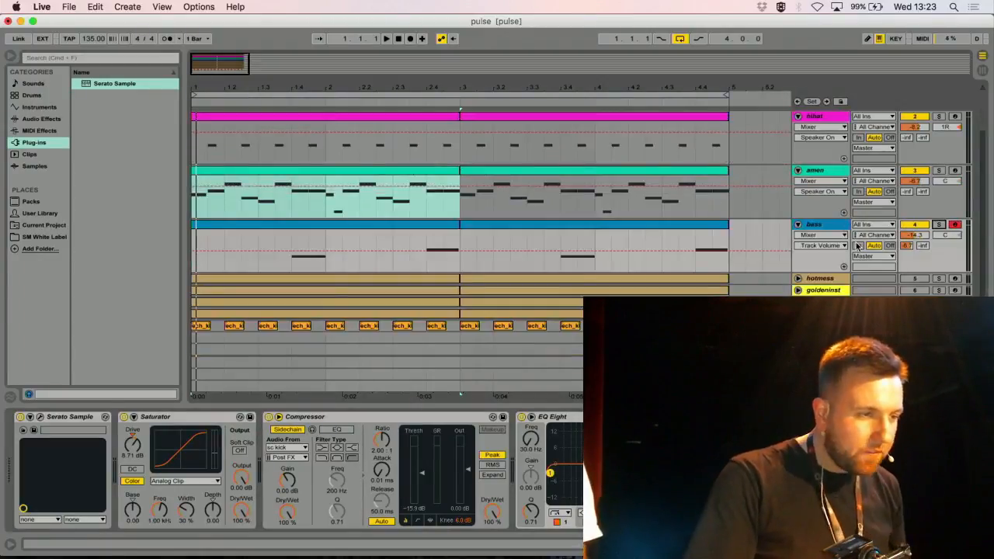
{"action": "left_click", "coordinate": [798, 278]}
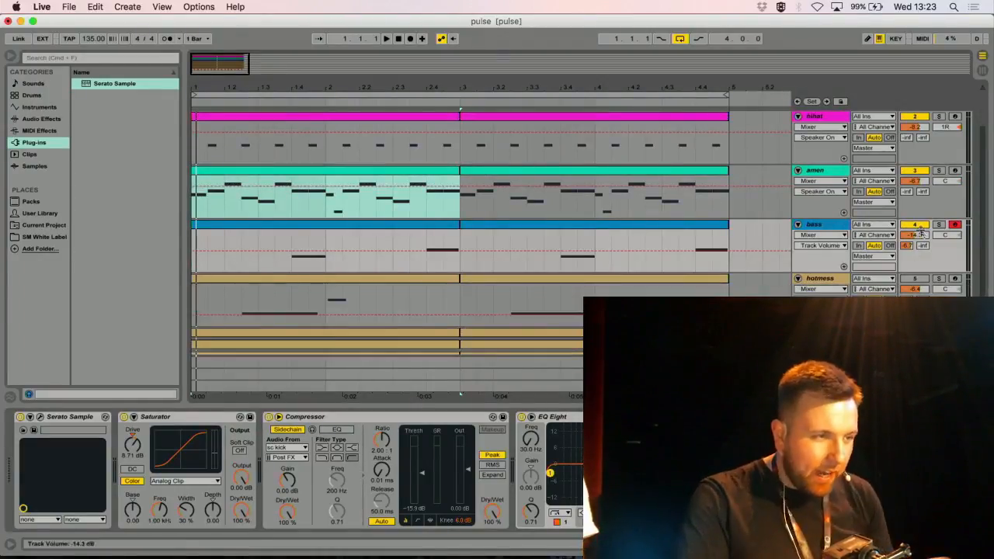
{"action": "left_click", "coordinate": [918, 225]}
{"action": "left_click", "coordinate": [917, 170]}
{"action": "left_click", "coordinate": [916, 117]}
{"action": "scroll", "coordinate": [912, 128], "scroll_direction": "up", "scroll_amount": 3}
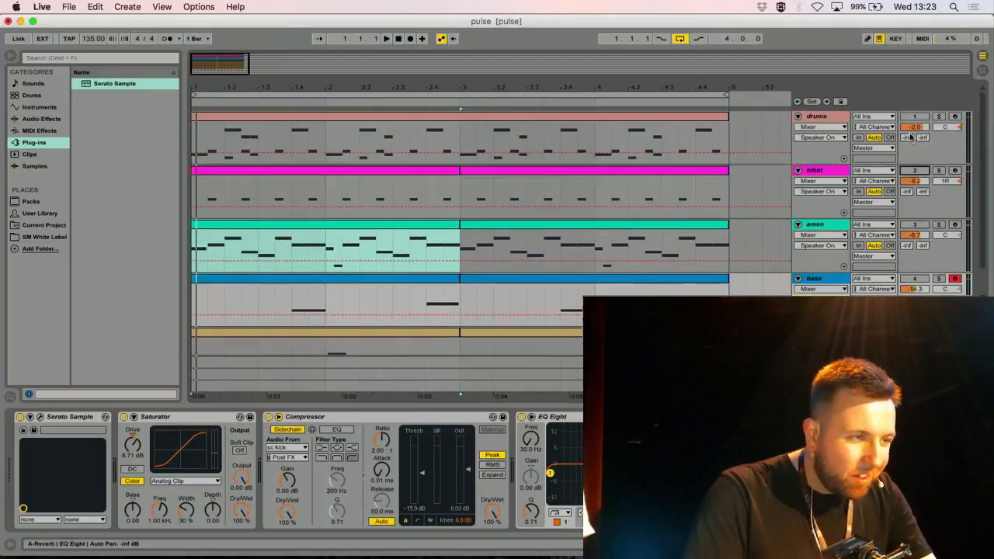
{"action": "scroll", "coordinate": [912, 223], "scroll_direction": "down", "scroll_amount": 5}
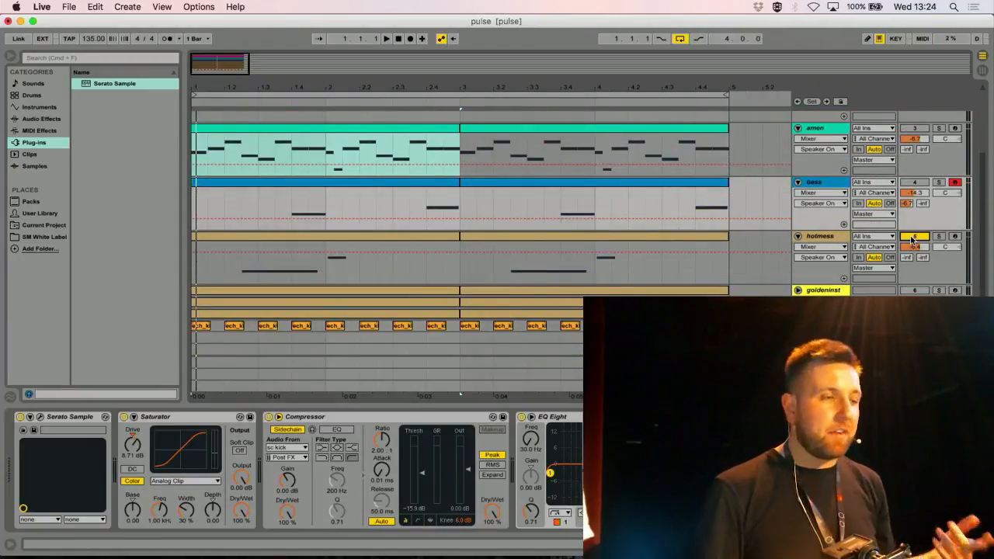
Open the hotmess track's Serato Sample and move the Chromeo sample's playback position to 00:17.
{"action": "left_click", "coordinate": [818, 235]}
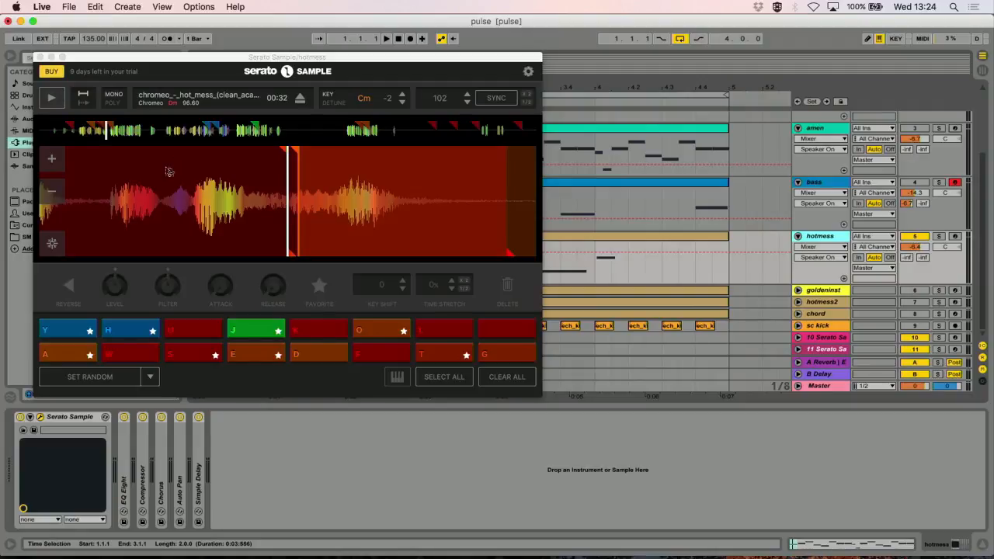
{"action": "left_click", "coordinate": [76, 133]}
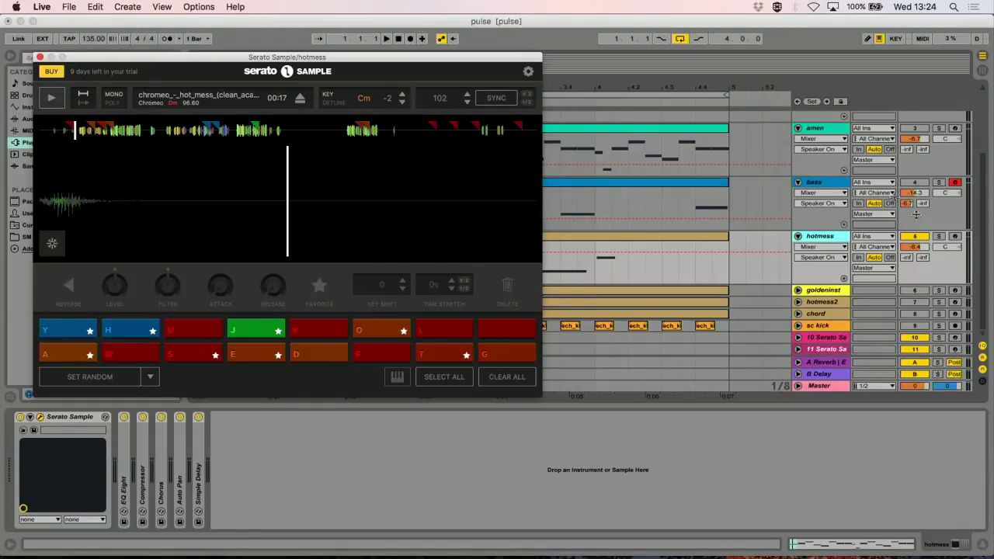
{"action": "key", "text": "d"}
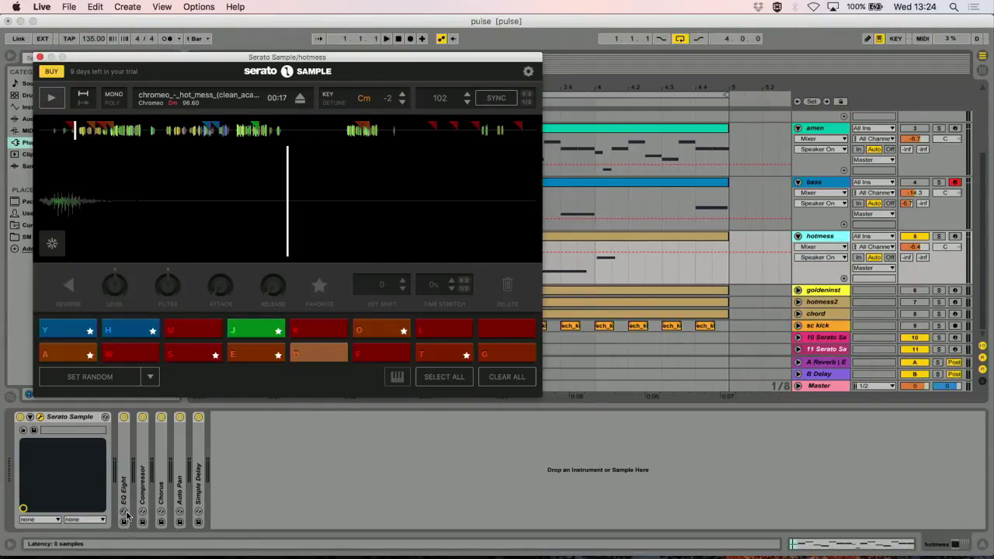
Bypass the hotmess track's EQ Eight, reset the sample's key shift to 0 (Dm), and preview the vocal.
{"action": "left_click", "coordinate": [133, 419]}
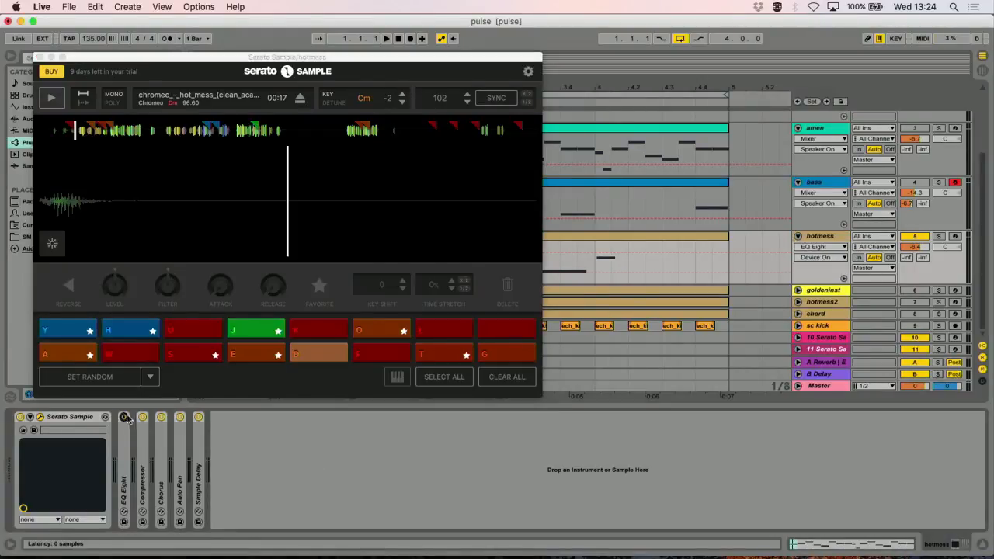
{"action": "left_click", "coordinate": [402, 96]}
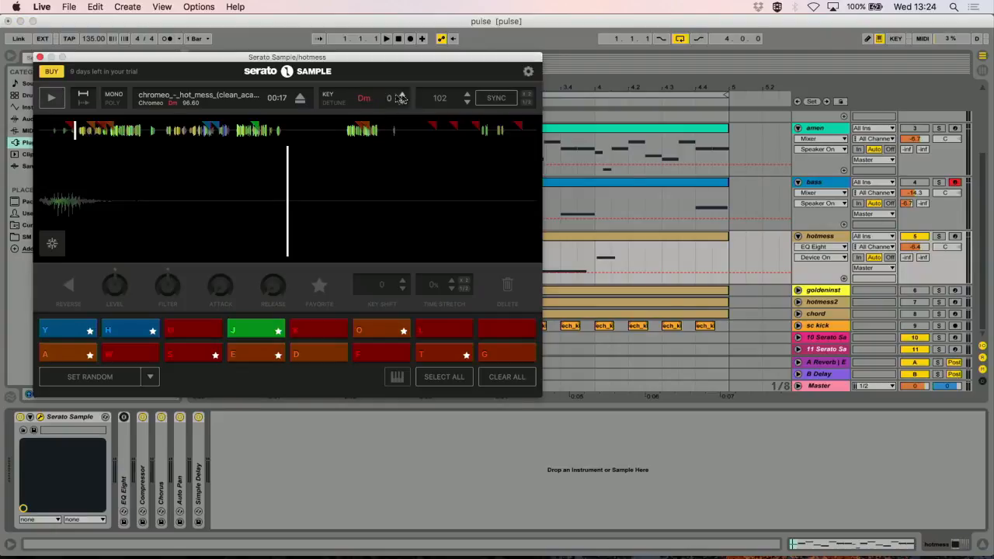
{"action": "left_click", "coordinate": [52, 99]}
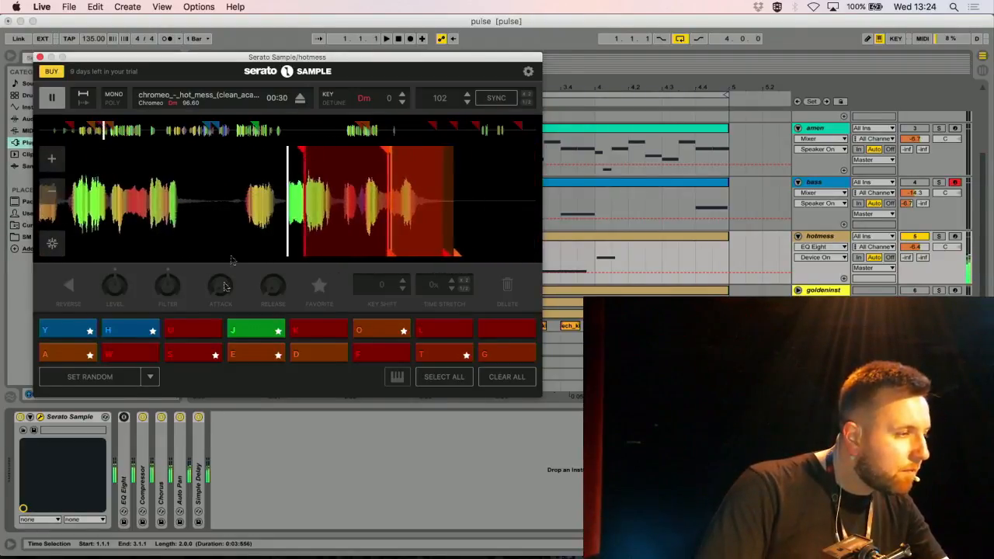
Set the hotmess sample's key shift to -2 (Cm) and play its part in the arrangement.
{"action": "key", "text": "space"}
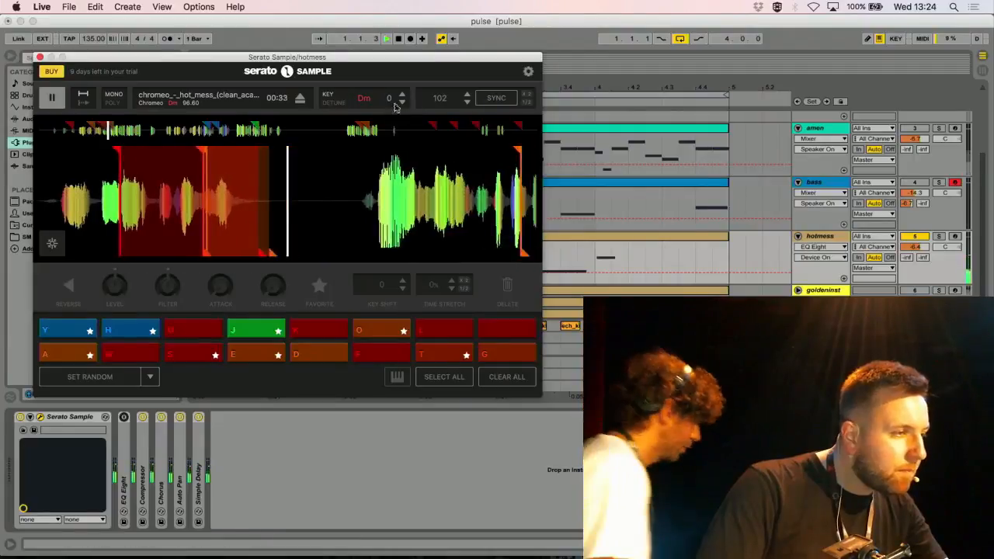
{"action": "left_click", "coordinate": [402, 103]}
{"action": "left_click", "coordinate": [402, 103]}
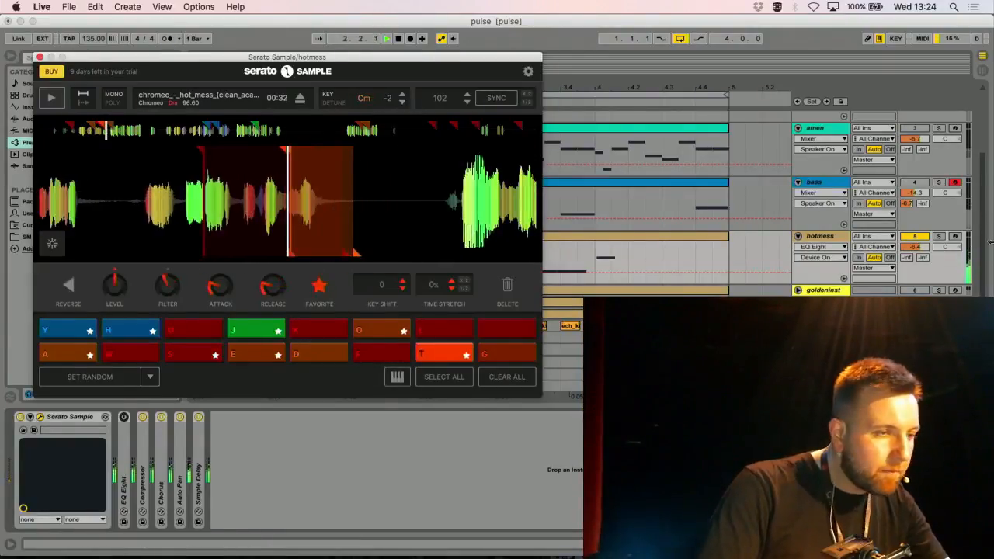
Audition the Y and H pads of the hotmess sample and stop the sample's playback.
{"action": "left_click", "coordinate": [63, 334]}
{"action": "left_click", "coordinate": [112, 330]}
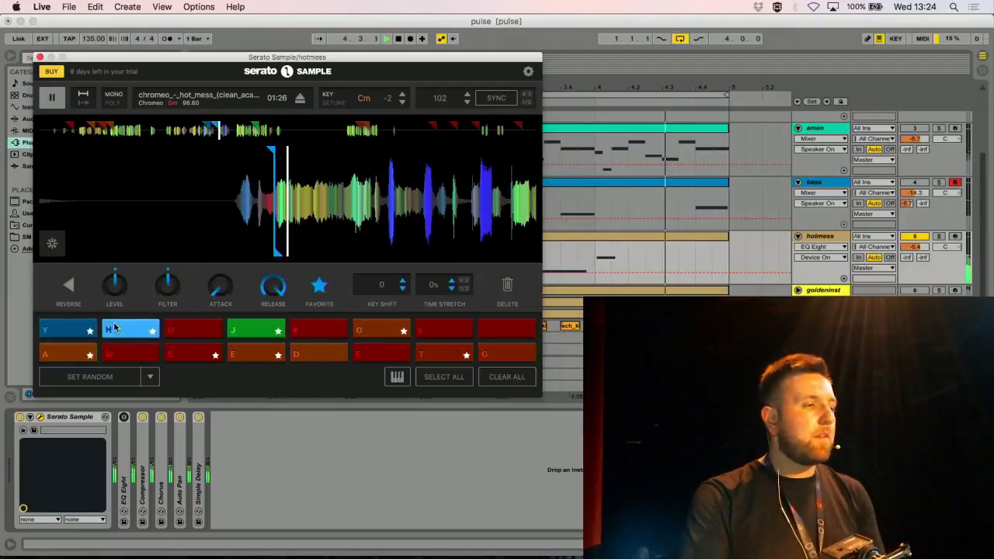
{"action": "left_click", "coordinate": [53, 101]}
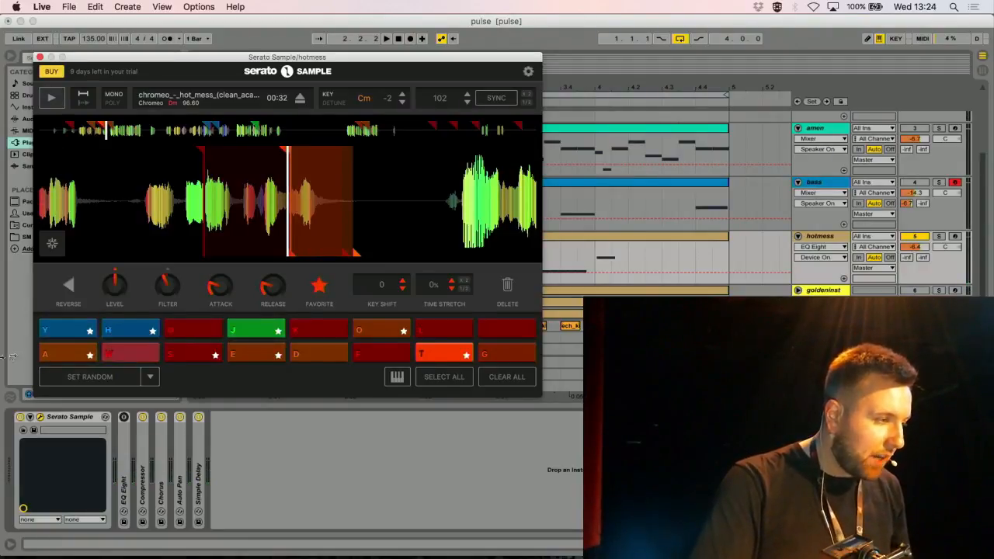
Audition the hotmess sample's Y, A, S, J, E, O and T pads, and close its Serato Sample window.
{"action": "left_click", "coordinate": [60, 329]}
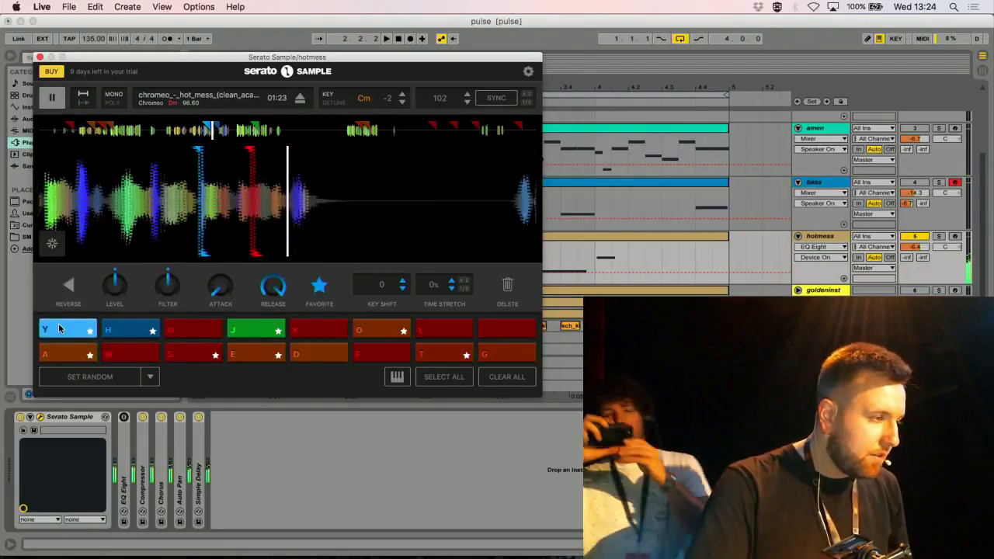
{"action": "left_click", "coordinate": [70, 358]}
{"action": "left_click", "coordinate": [194, 355]}
{"action": "left_click", "coordinate": [250, 334]}
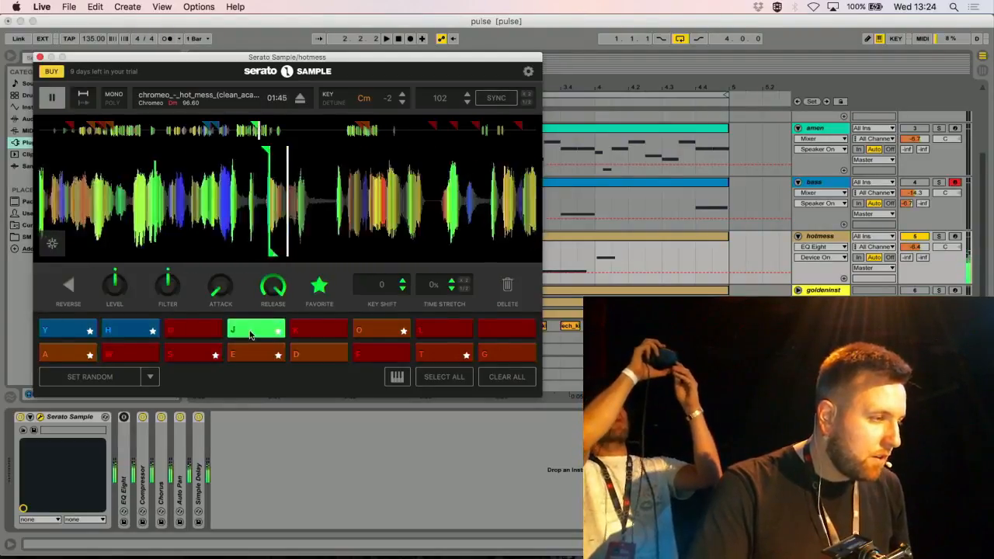
{"action": "left_click", "coordinate": [251, 356]}
{"action": "left_click", "coordinate": [366, 333]}
{"action": "left_click", "coordinate": [435, 359]}
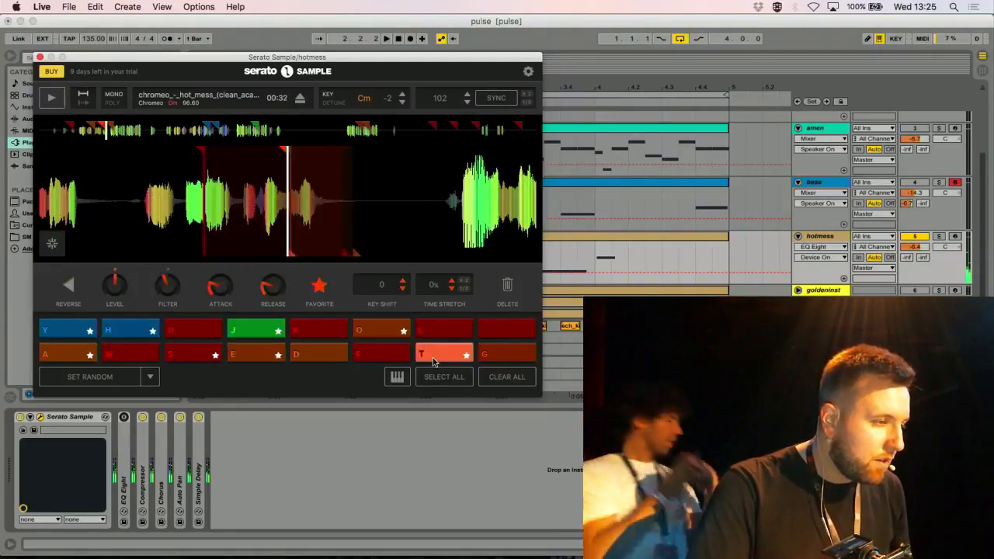
{"action": "left_click", "coordinate": [40, 57]}
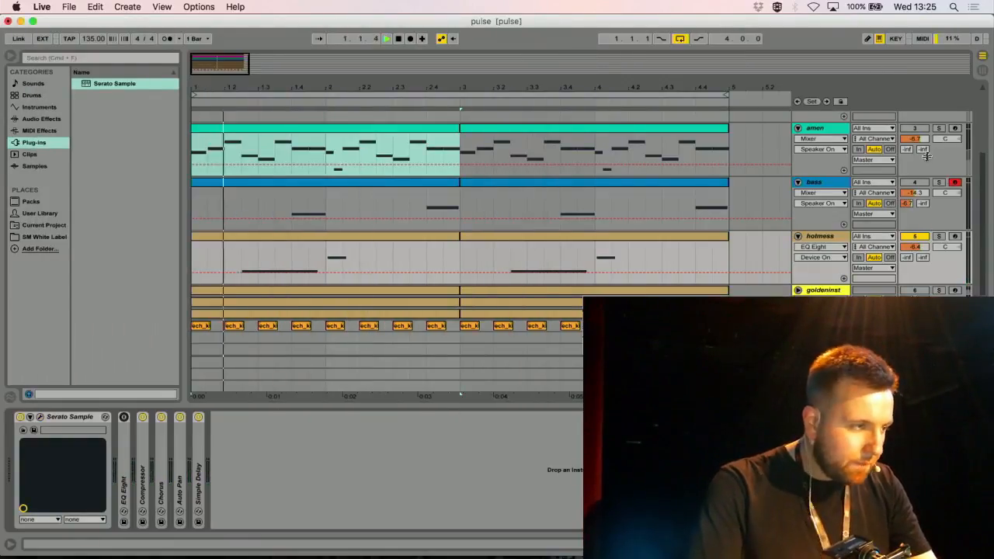
Play the hotmess vocal with the drums and hihat, setting the hotmess track's volume to -5.4, and stop playback.
{"action": "scroll", "coordinate": [917, 124], "scroll_direction": "up", "scroll_amount": 3}
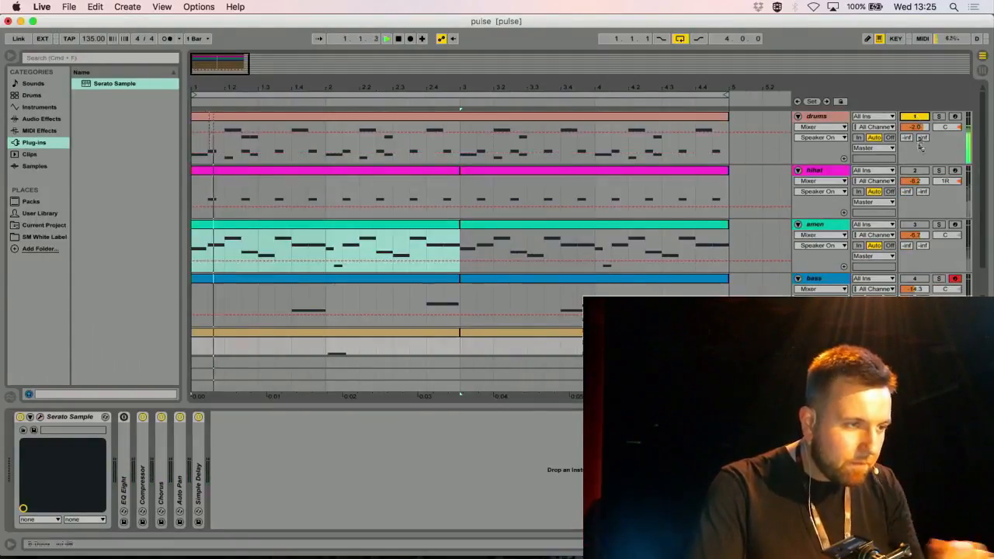
{"action": "scroll", "coordinate": [786, 280], "scroll_direction": "down", "scroll_amount": 2}
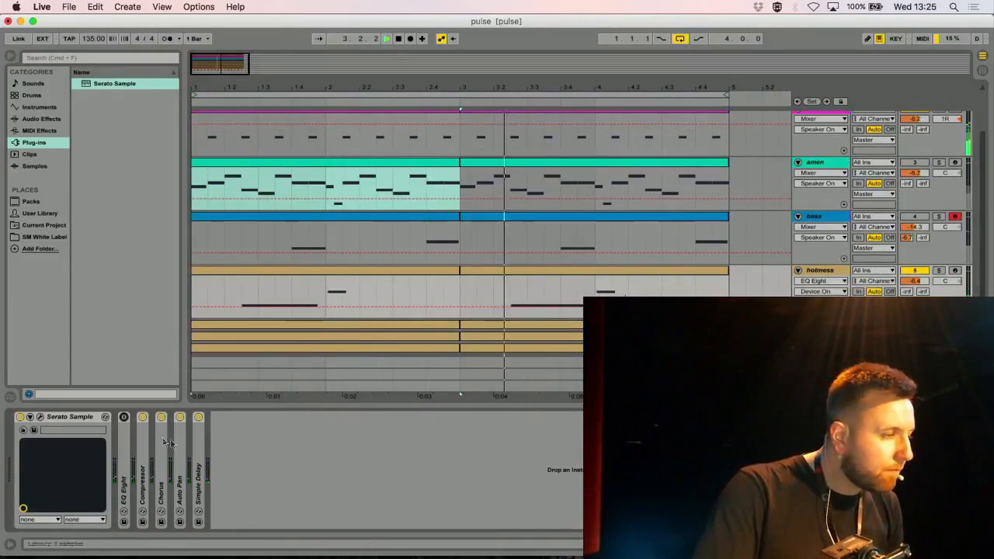
{"action": "left_click", "coordinate": [909, 282]}
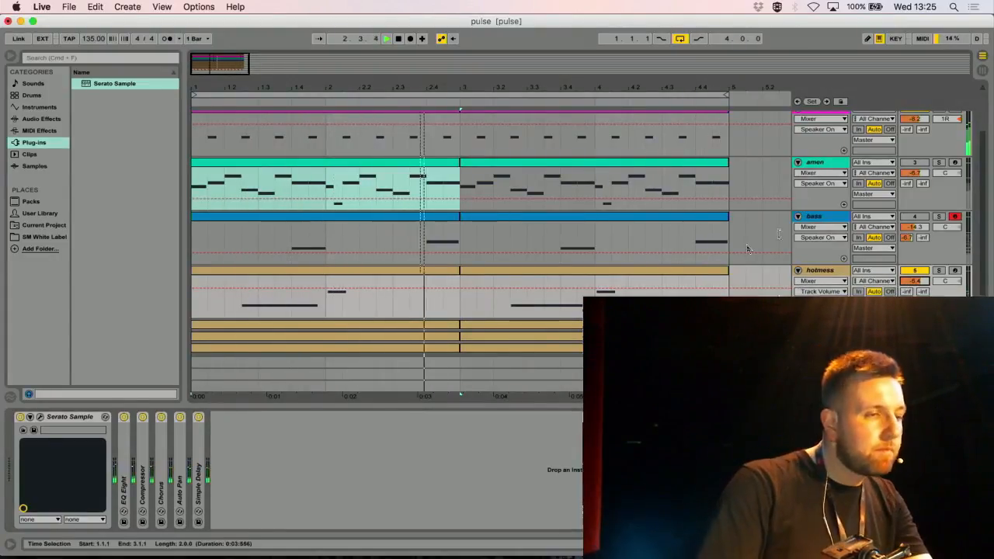
{"action": "left_click", "coordinate": [778, 223]}
{"action": "scroll", "coordinate": [854, 212], "scroll_direction": "up", "scroll_amount": 2}
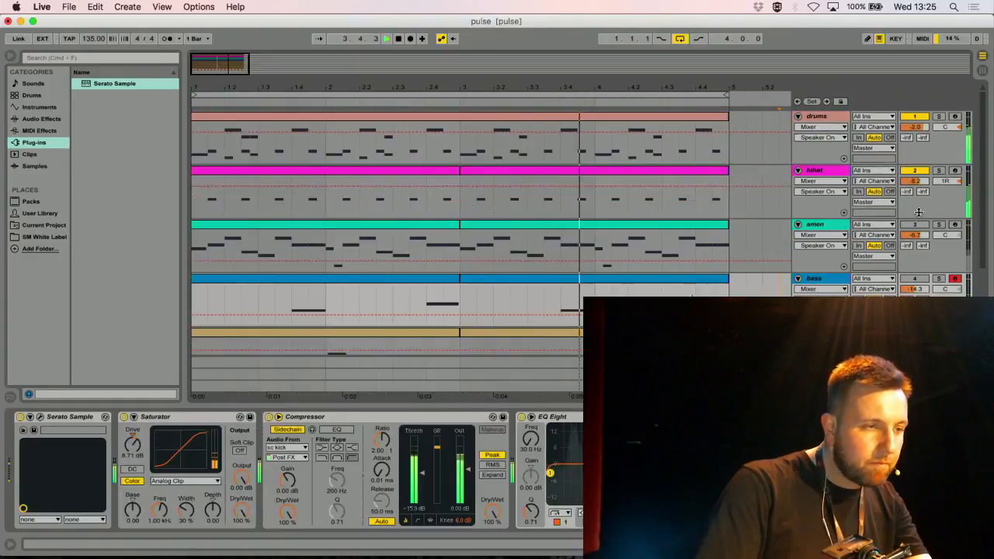
{"action": "key", "text": "space"}
{"action": "key", "text": "XF86AudioRaiseVolume"}
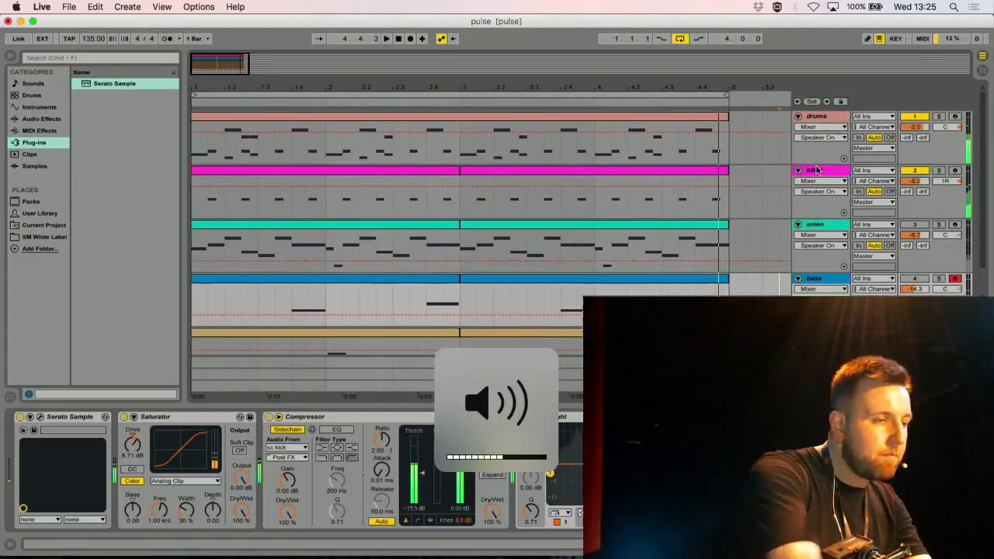
Select the hotmess track, view its Serato Sample window briefly and close it.
{"action": "scroll", "coordinate": [456, 235], "scroll_direction": "down", "scroll_amount": 1}
{"action": "scroll", "coordinate": [805, 227], "scroll_direction": "down", "scroll_amount": 3}
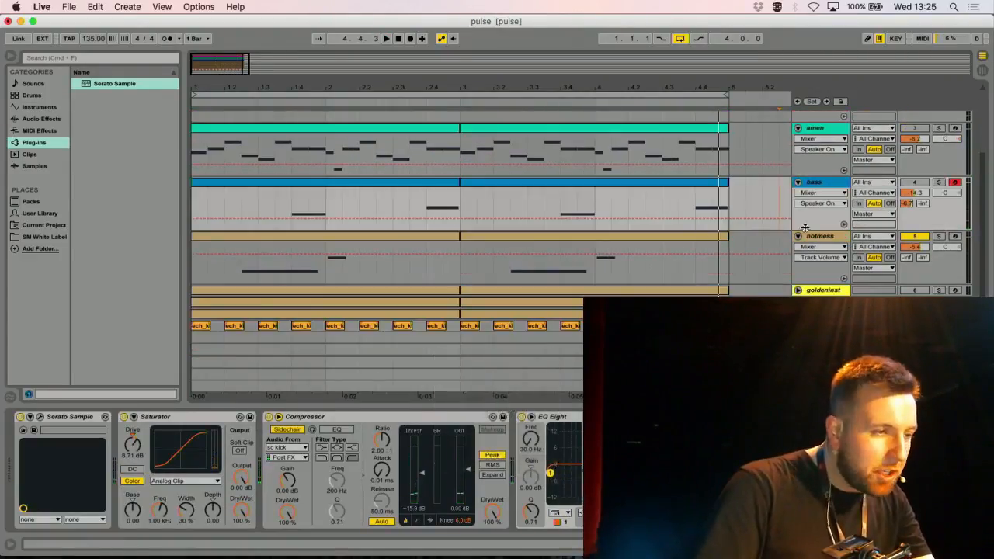
{"action": "left_click", "coordinate": [817, 238]}
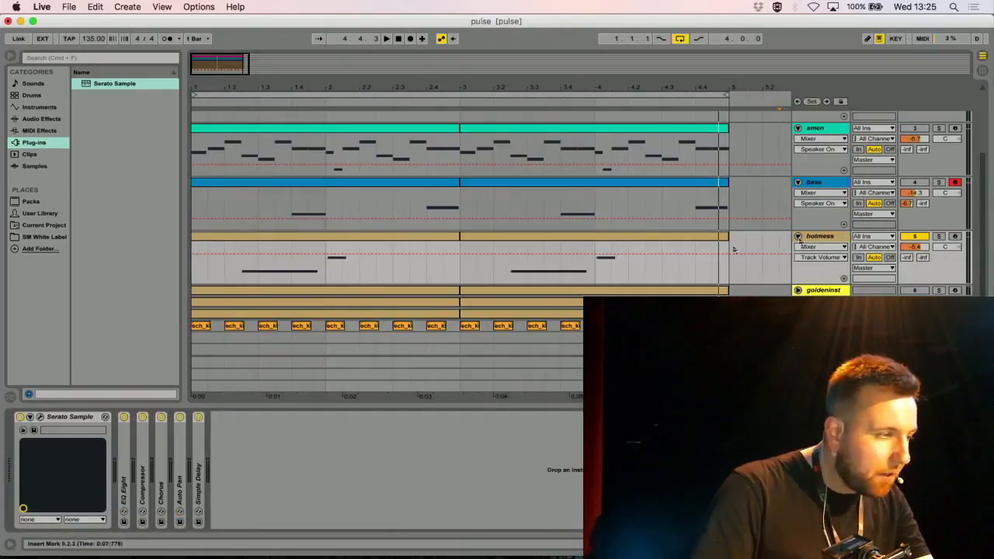
{"action": "left_click", "coordinate": [40, 417]}
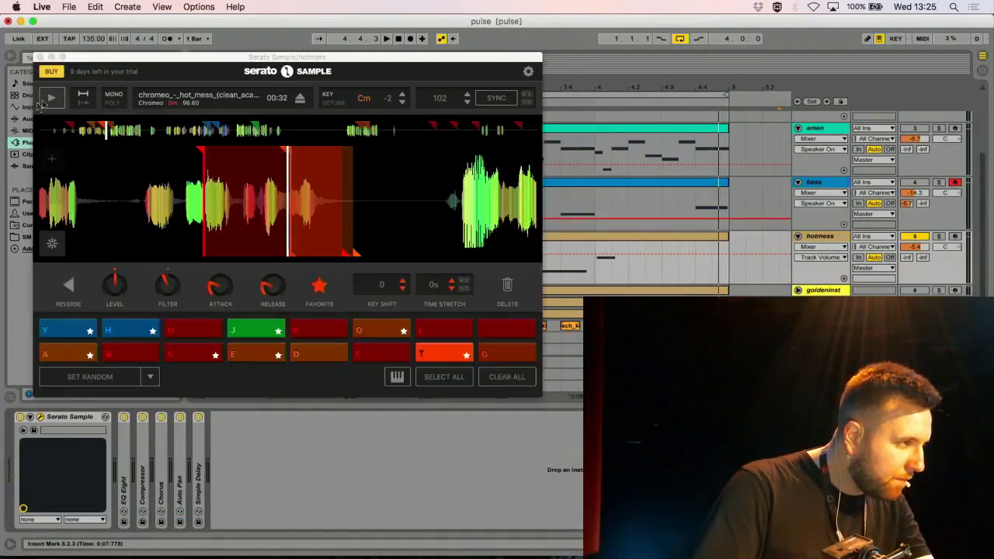
{"action": "left_click", "coordinate": [39, 56]}
Unfold, activate and solo the goldeninst track, and open its Serato Sample.
{"action": "left_click", "coordinate": [798, 290]}
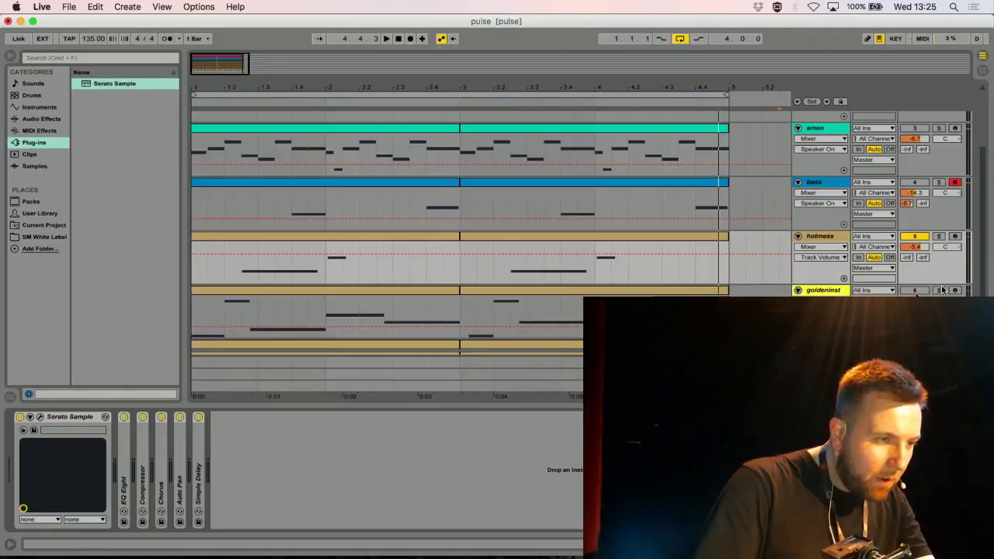
{"action": "left_click", "coordinate": [916, 291]}
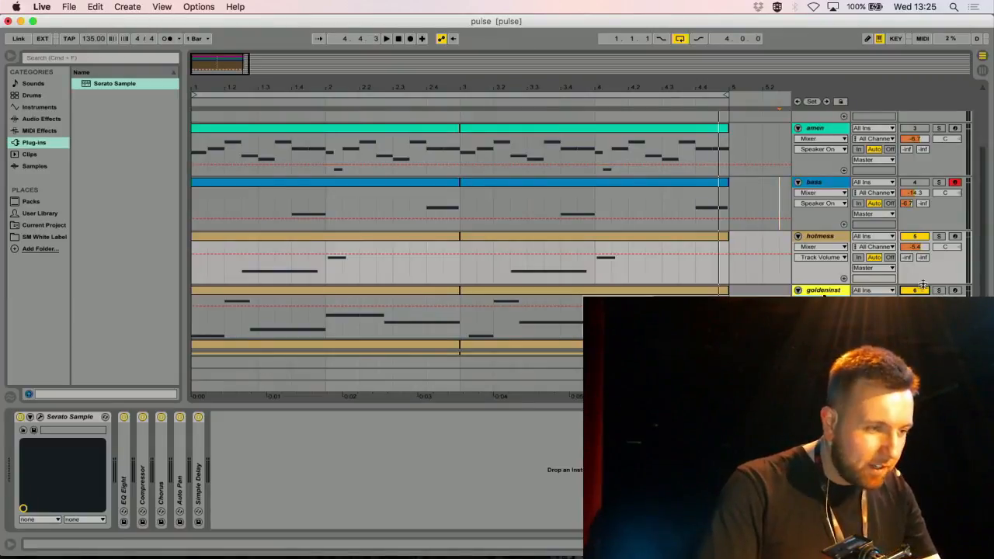
{"action": "left_click", "coordinate": [824, 291]}
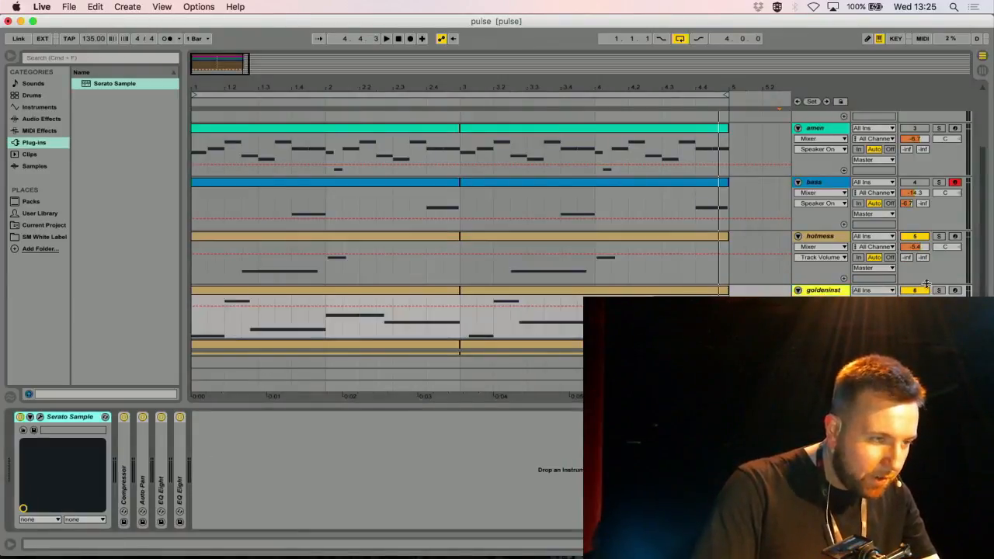
{"action": "left_click", "coordinate": [41, 417]}
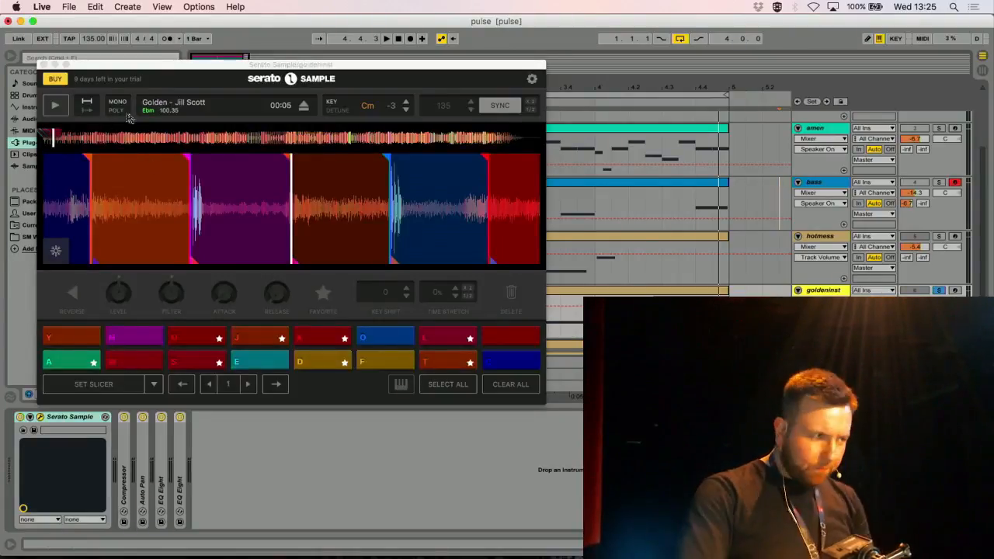
Move the Golden sample's playback position to 00:00 and bypass the goldeninst track's first EQ Eight.
{"action": "left_click", "coordinate": [47, 139]}
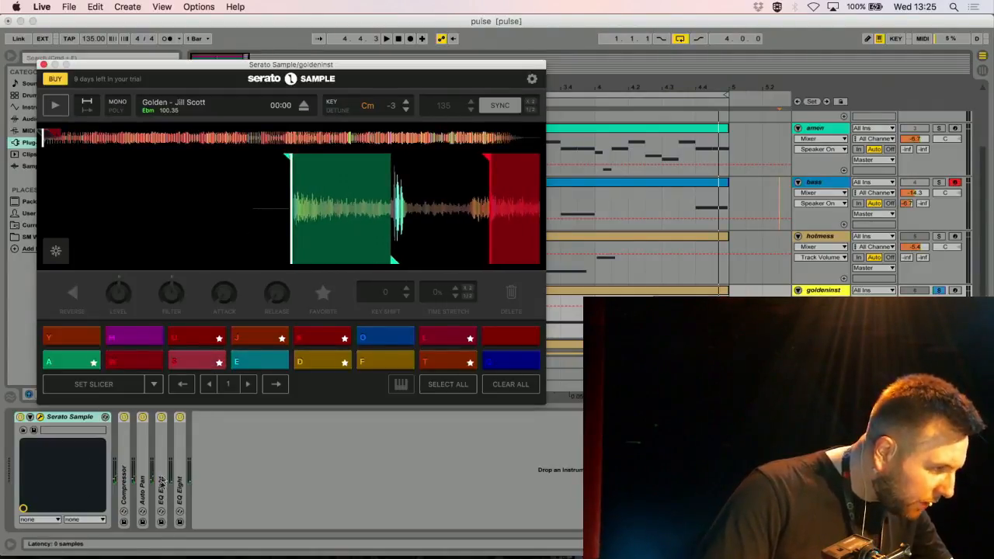
{"action": "left_click", "coordinate": [161, 417]}
{"action": "left_click", "coordinate": [161, 417]}
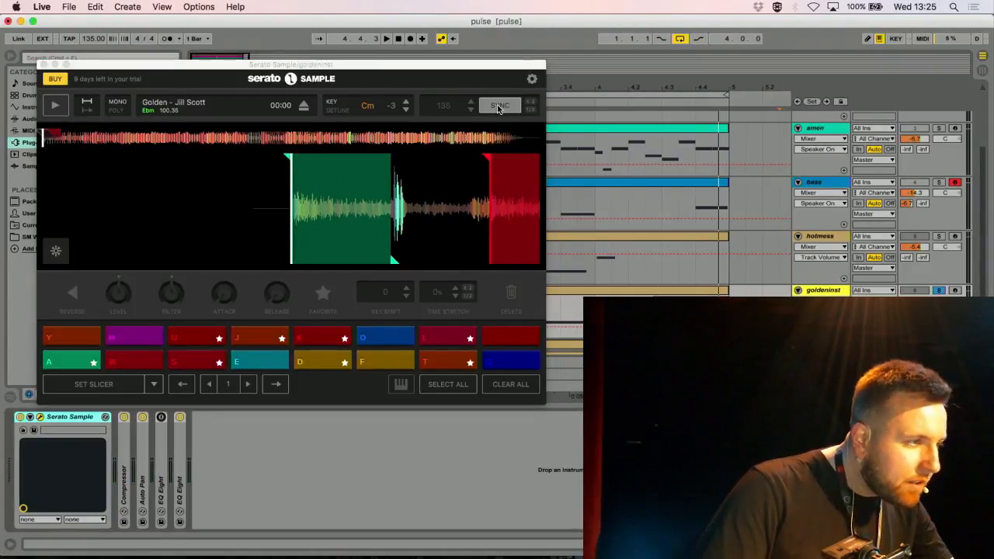
Disable tempo sync and set the sample's key shift to 0, playing the song to hear it at its original tempo and key.
{"action": "left_click", "coordinate": [500, 109]}
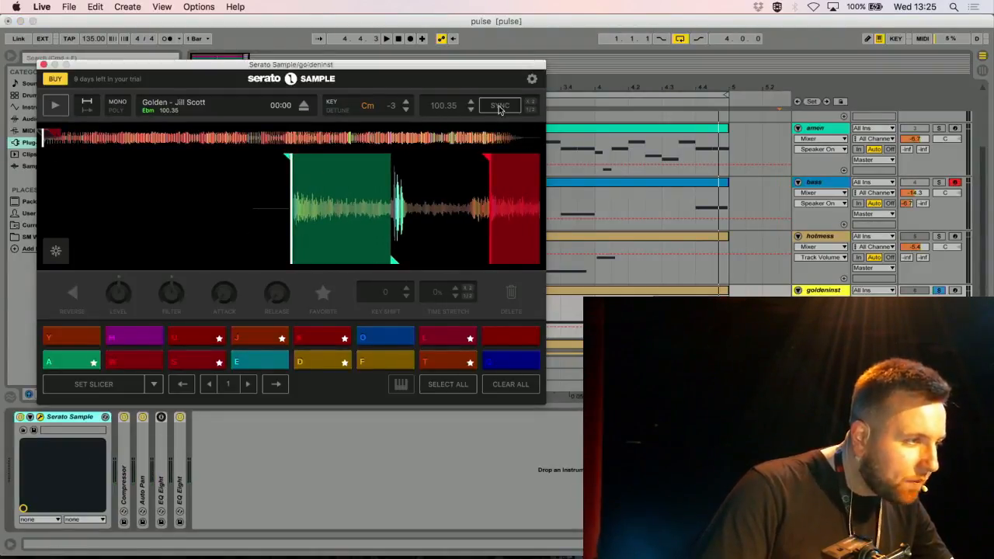
{"action": "left_click", "coordinate": [405, 102]}
{"action": "key", "text": "space"}
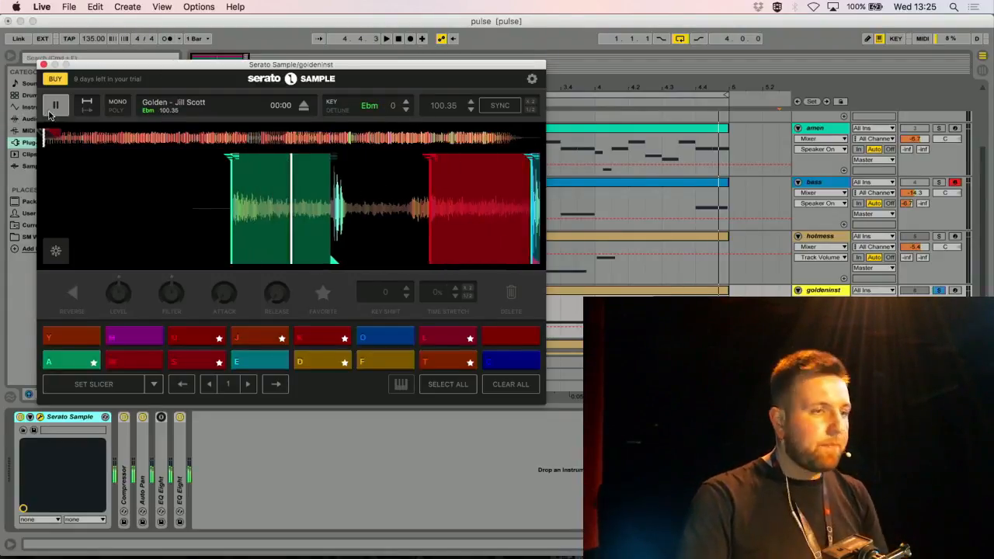
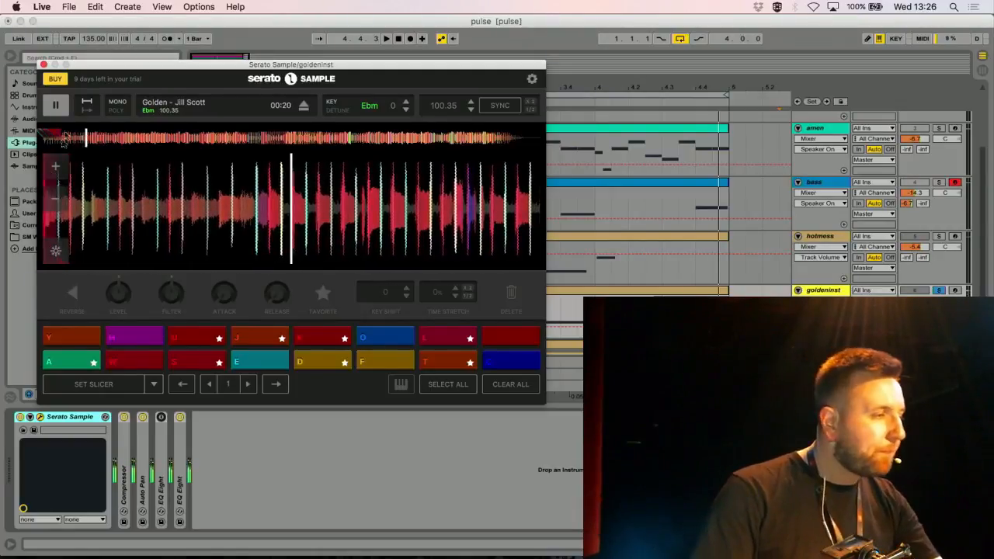
{"action": "left_click_drag", "start_coordinate": [90, 143], "coordinate": [46, 138]}
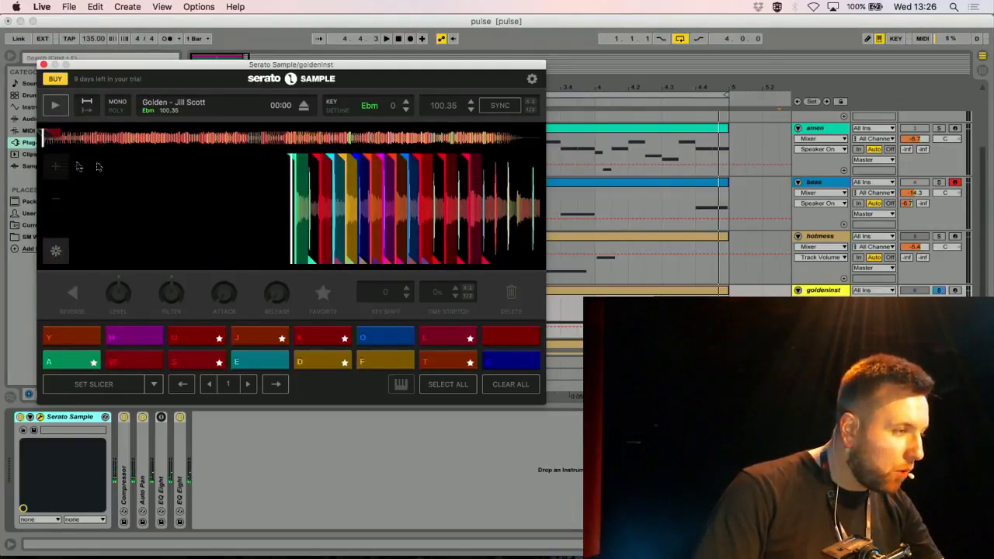
Examine the sample's existing slices at different zoom levels and the available slicing modes.
{"action": "left_click", "coordinate": [52, 169]}
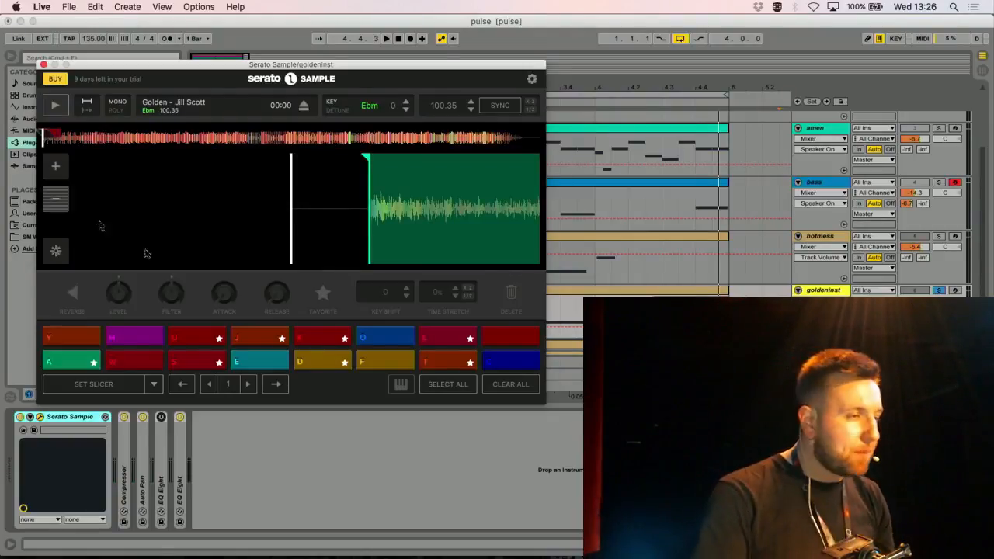
{"action": "left_click", "coordinate": [56, 198]}
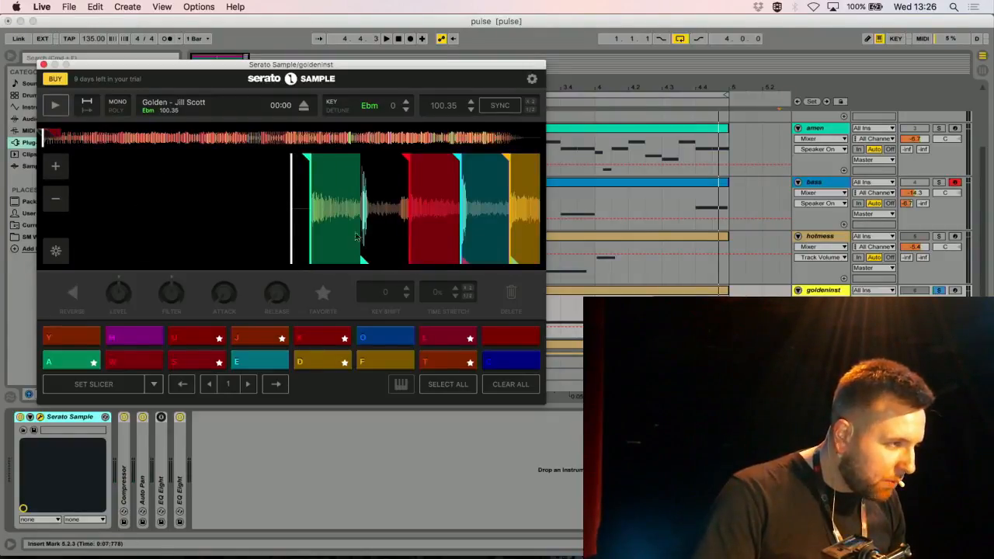
{"action": "key", "text": "a"}
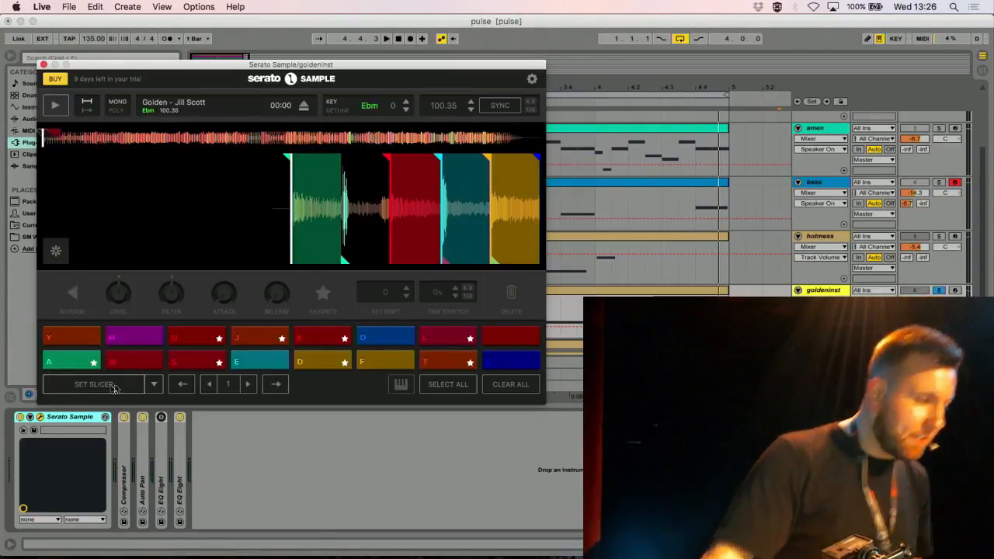
{"action": "left_click", "coordinate": [153, 385]}
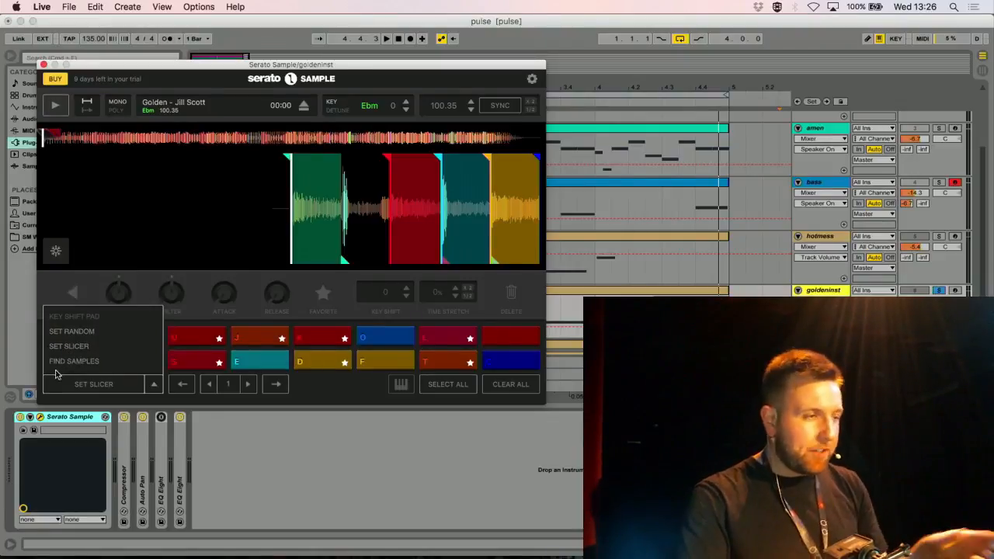
{"action": "left_click", "coordinate": [153, 384]}
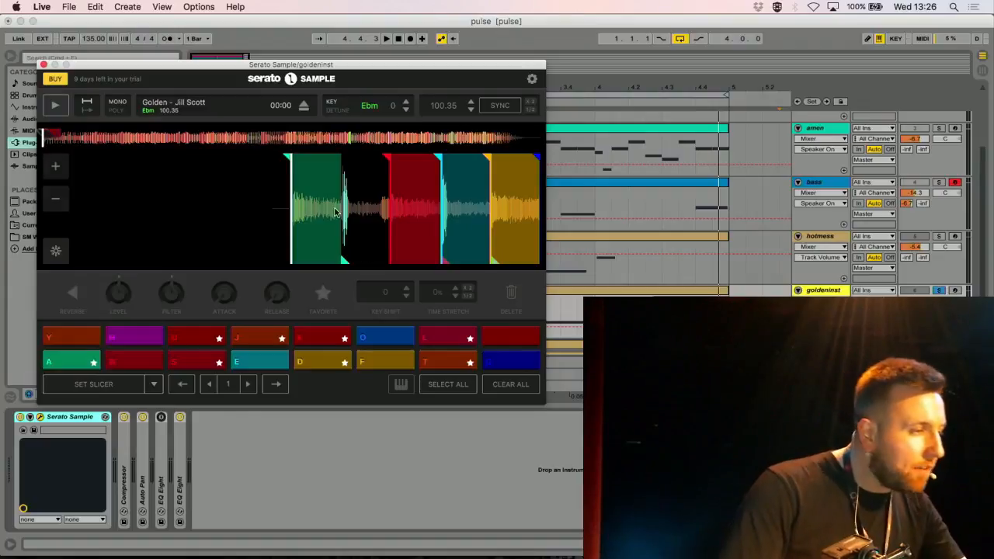
{"action": "left_click", "coordinate": [55, 208]}
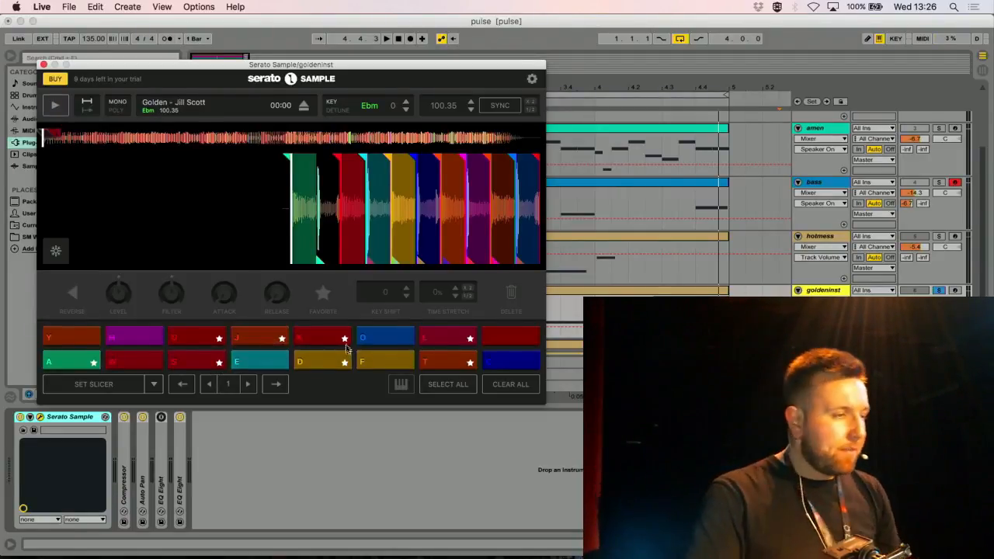
{"action": "left_click", "coordinate": [156, 388]}
{"action": "left_click", "coordinate": [153, 386]}
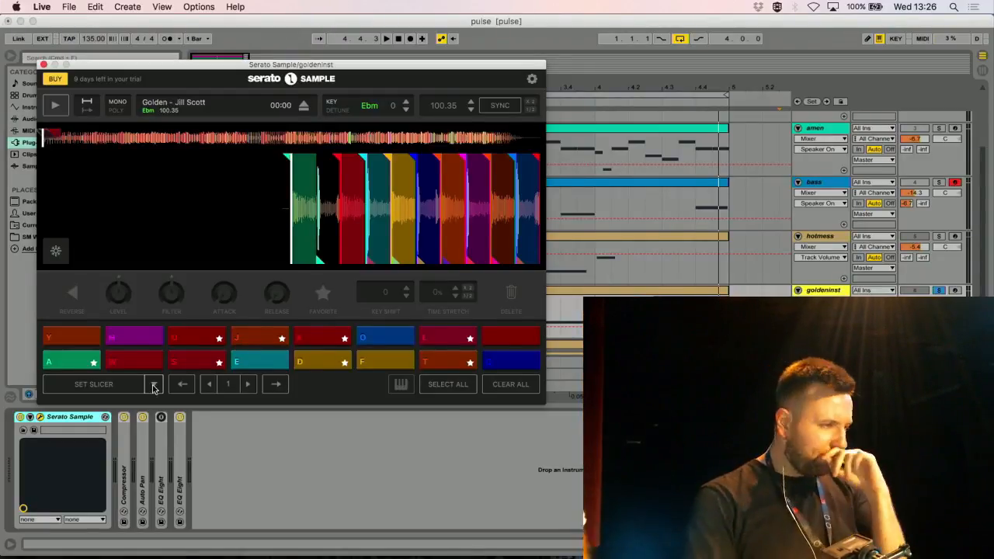
Apply Set Slicer to cut the start of the sample into new slices across the non-favourite pads.
{"action": "left_click", "coordinate": [55, 166]}
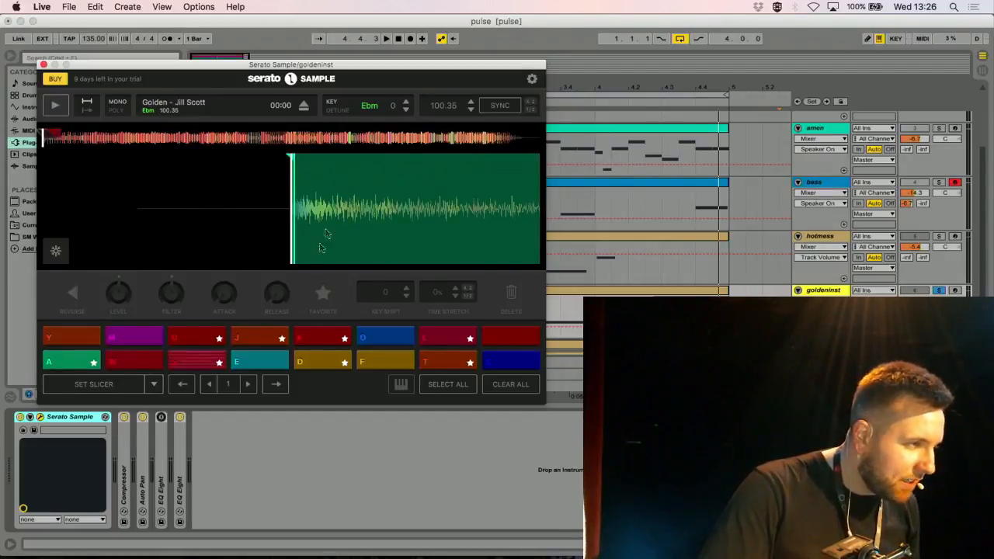
{"action": "left_click", "coordinate": [118, 388]}
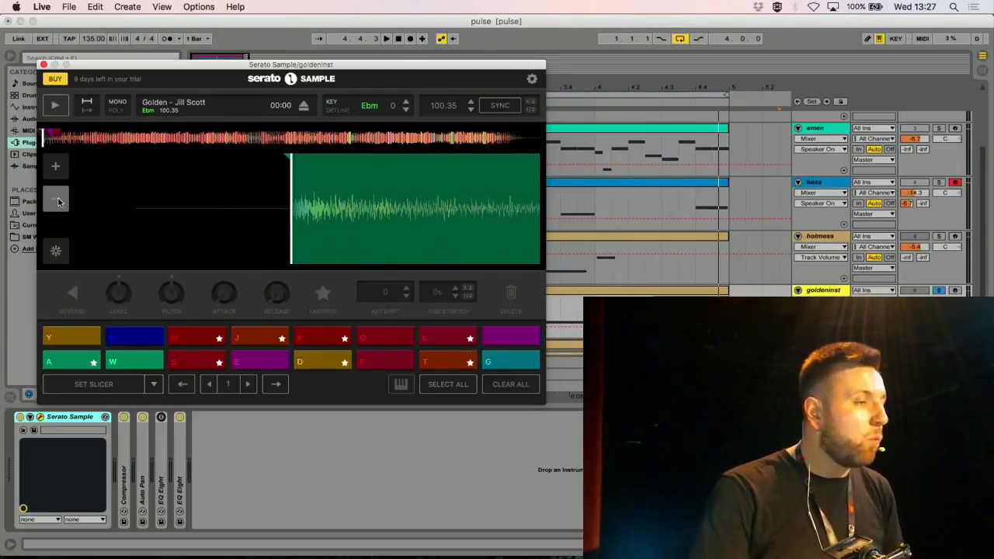
{"action": "left_click", "coordinate": [58, 202]}
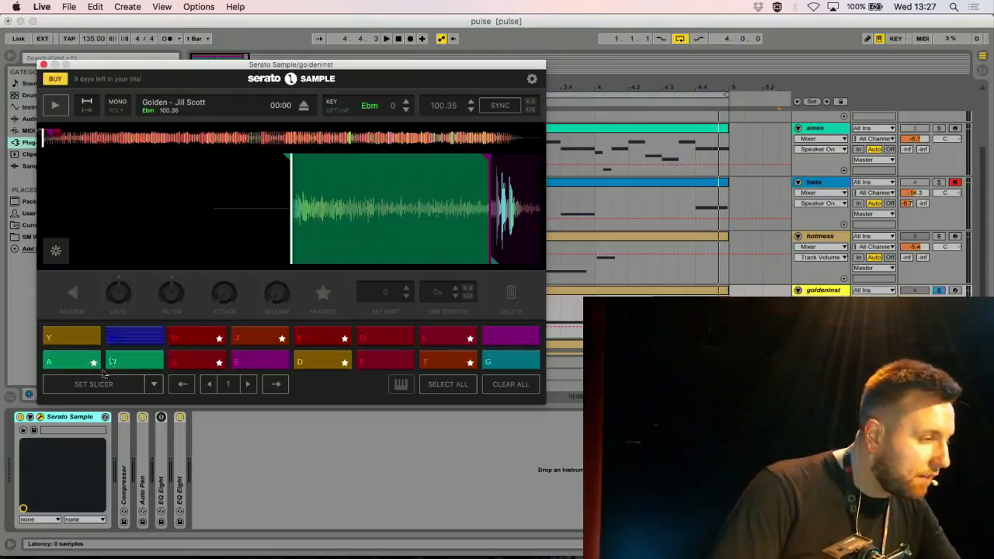
Audition the first slice on pad A.
{"action": "left_click", "coordinate": [62, 364]}
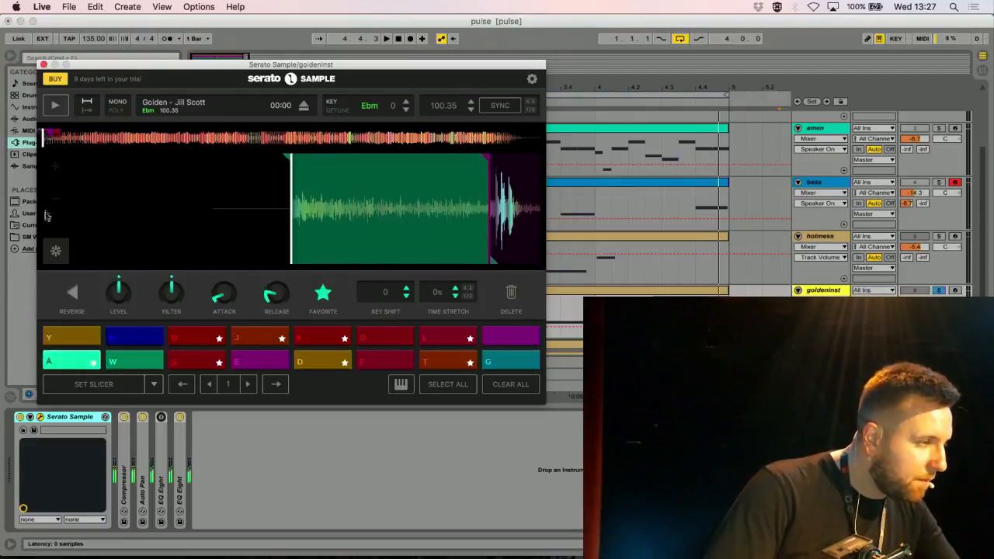
{"action": "left_click", "coordinate": [55, 199]}
{"action": "left_click", "coordinate": [56, 199]}
{"action": "left_click", "coordinate": [59, 363]}
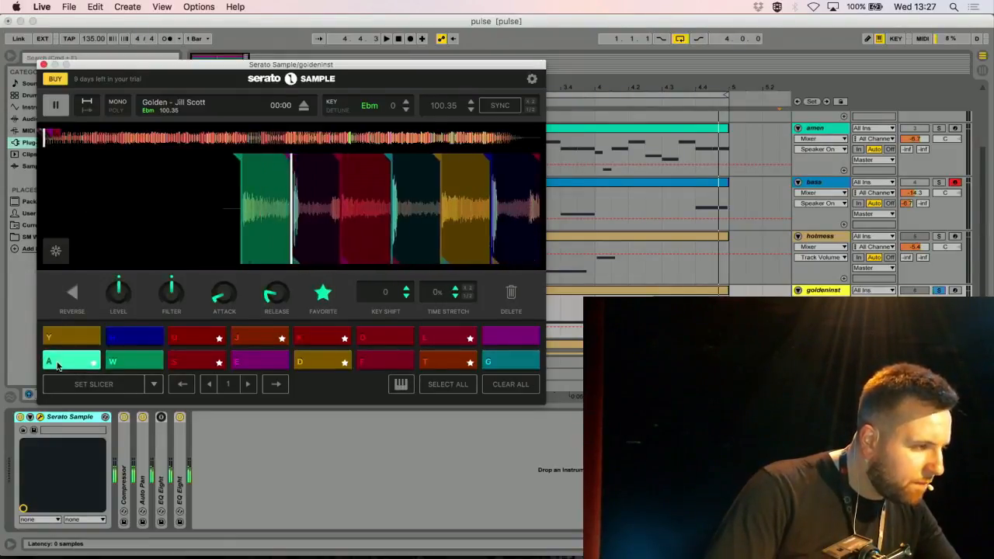
Select the favourite slice on pad S and audition it repeatedly to hear its time stretch.
{"action": "left_click", "coordinate": [194, 361]}
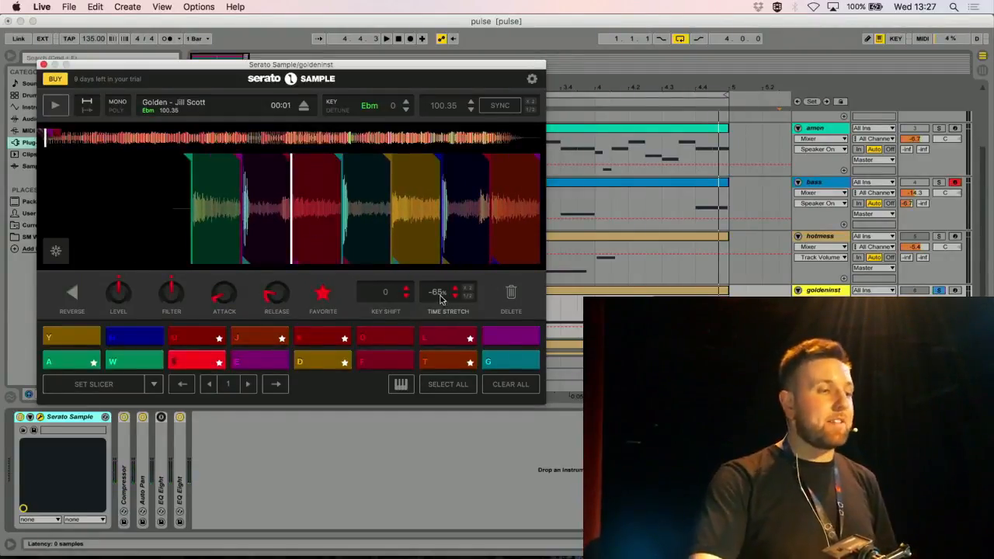
{"action": "left_click", "coordinate": [187, 363]}
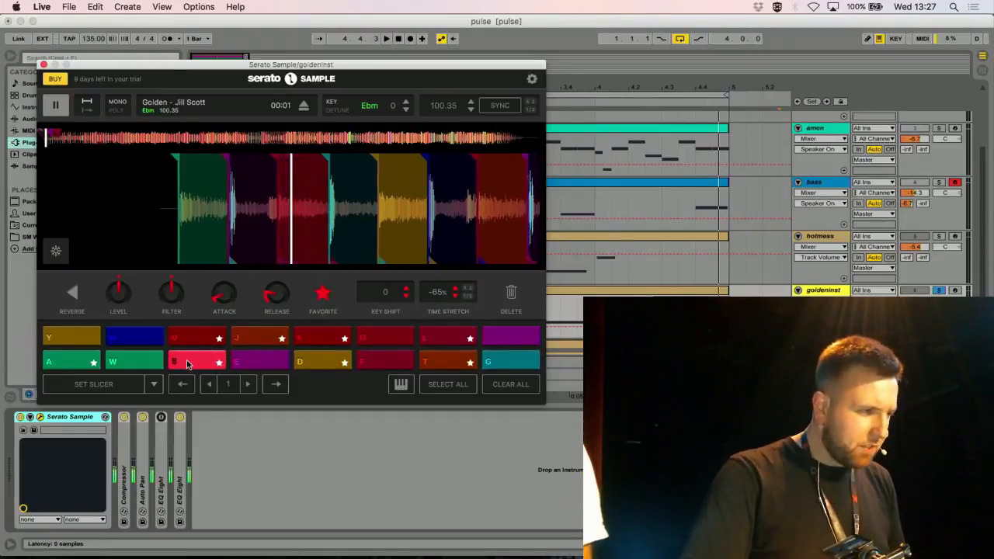
{"action": "left_click", "coordinate": [186, 361]}
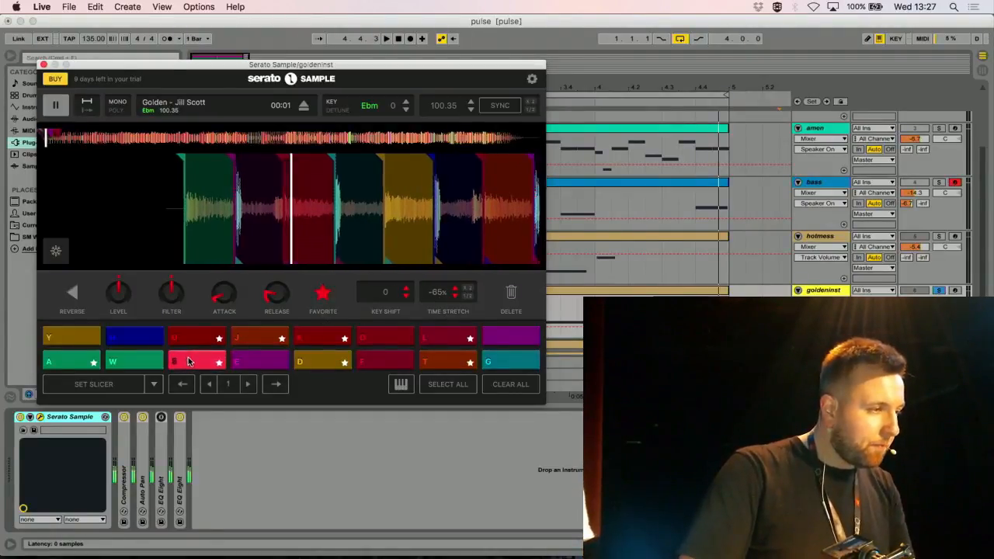
{"action": "left_click", "coordinate": [189, 361]}
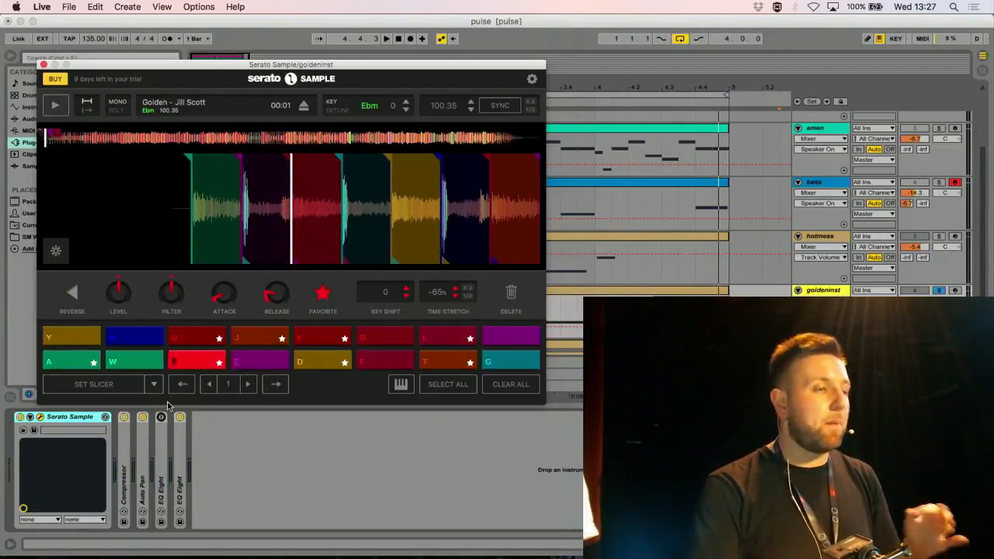
Audition the favourite slices on pads U, J, K, D and T.
{"action": "left_click", "coordinate": [193, 339]}
{"action": "left_click", "coordinate": [251, 339]}
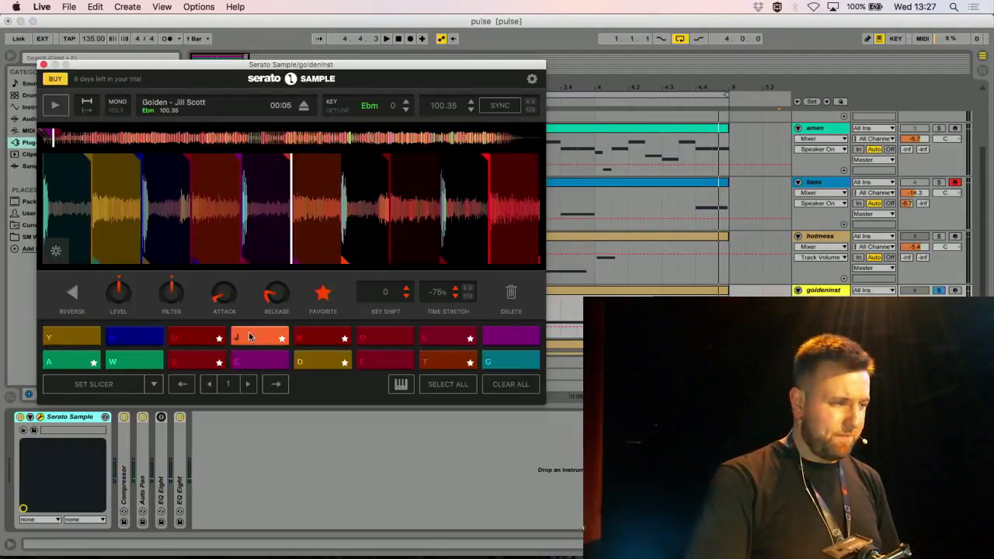
{"action": "left_click", "coordinate": [250, 336]}
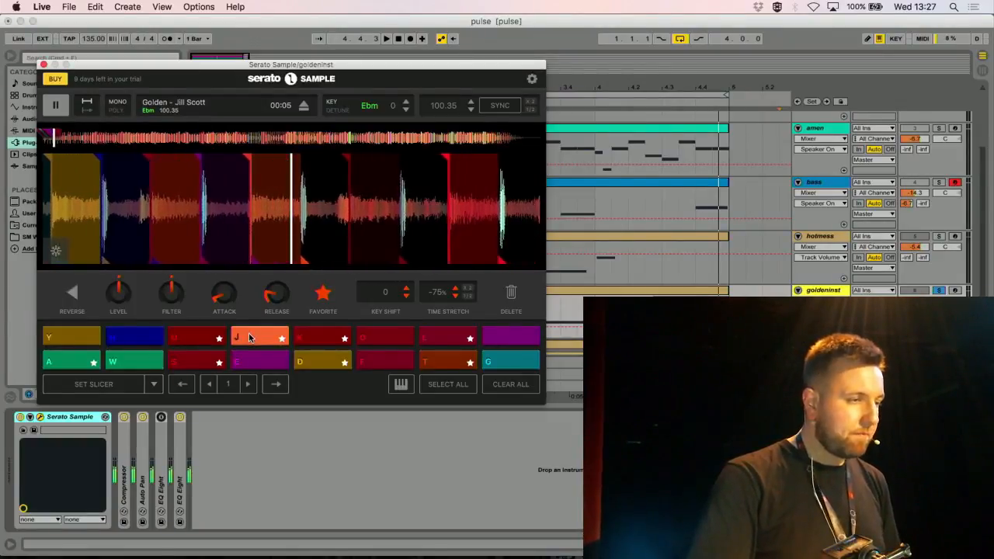
{"action": "left_click", "coordinate": [313, 334]}
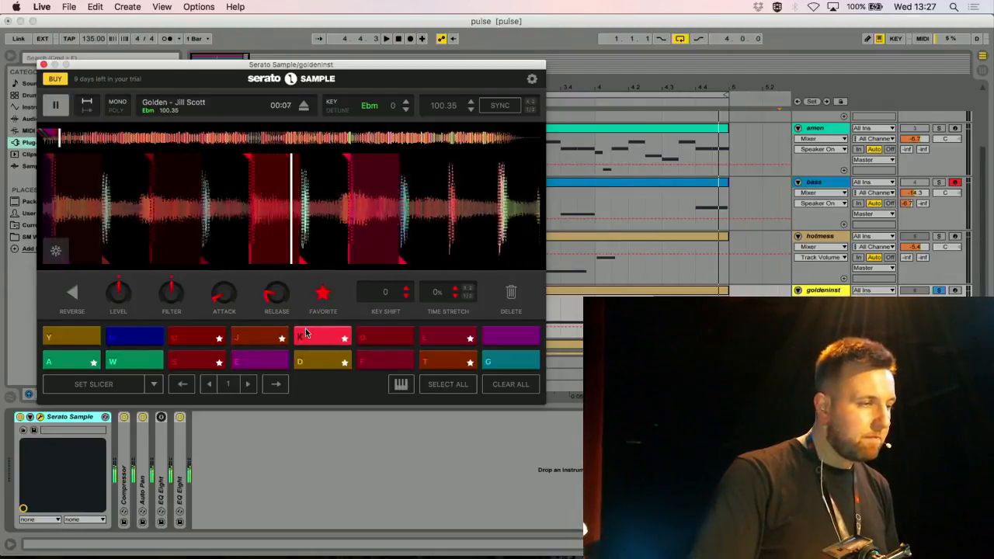
{"action": "left_click", "coordinate": [315, 363]}
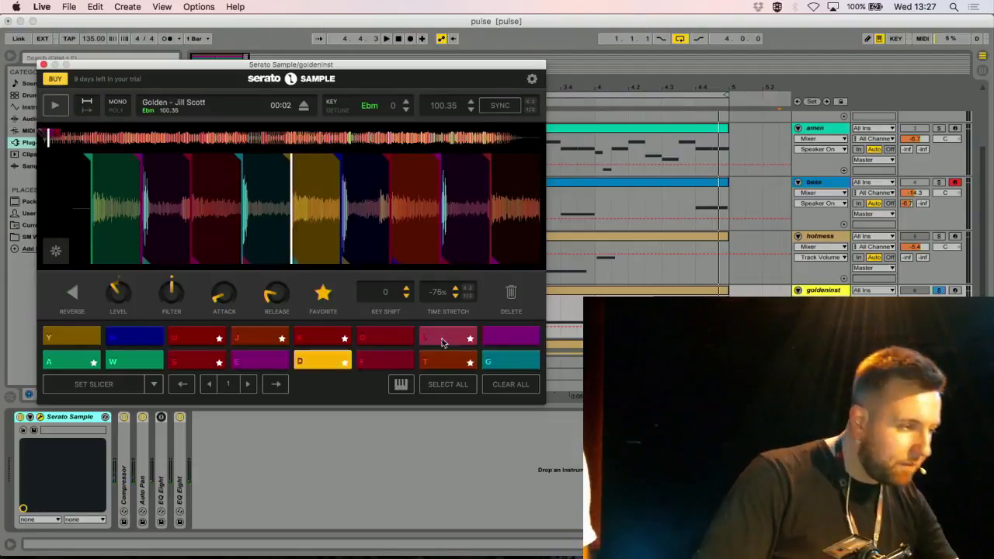
{"action": "left_click", "coordinate": [440, 364]}
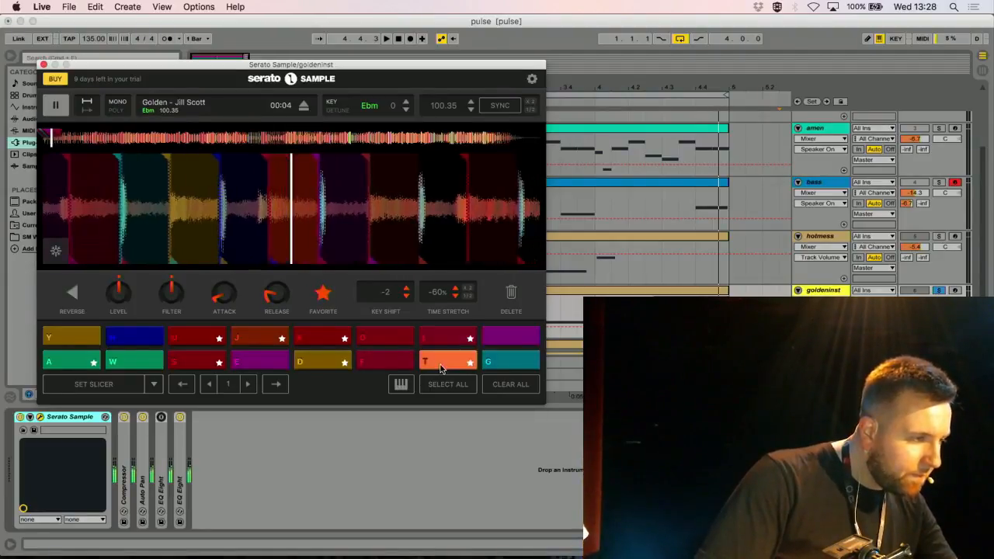
Close the sampler window and inspect the MIDI notes of the first goldeninst clip, returning to the track's devices.
{"action": "left_click", "coordinate": [44, 64]}
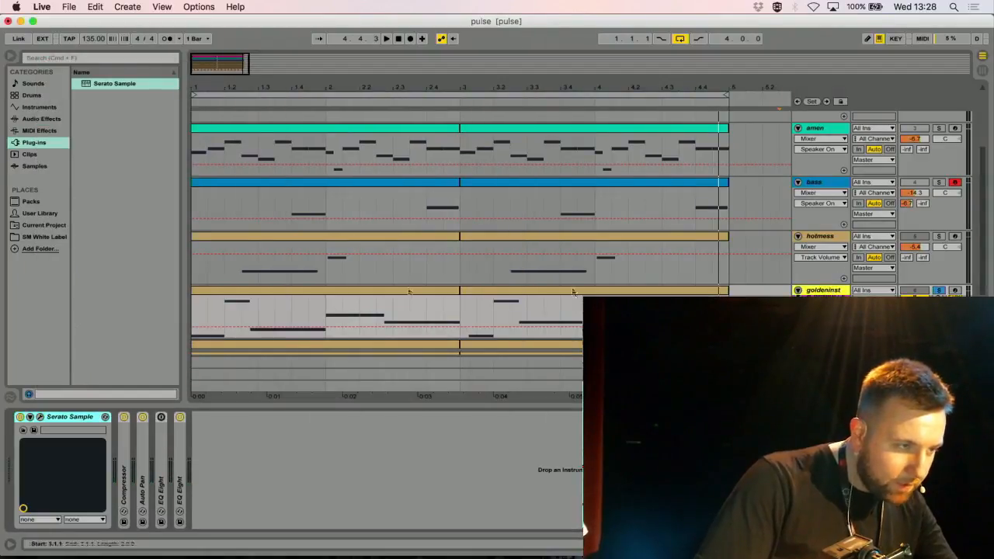
{"action": "double_click", "coordinate": [342, 300]}
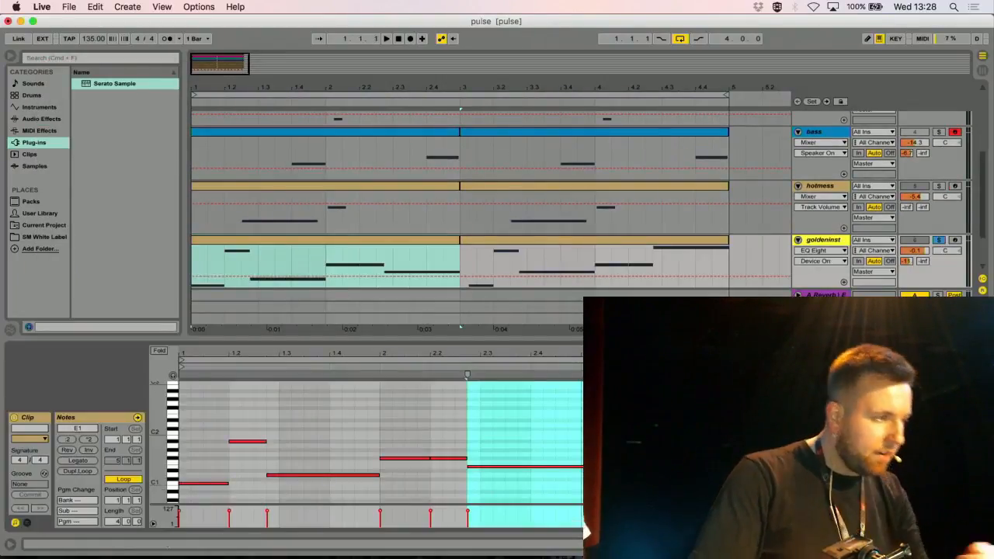
{"action": "left_click", "coordinate": [830, 240]}
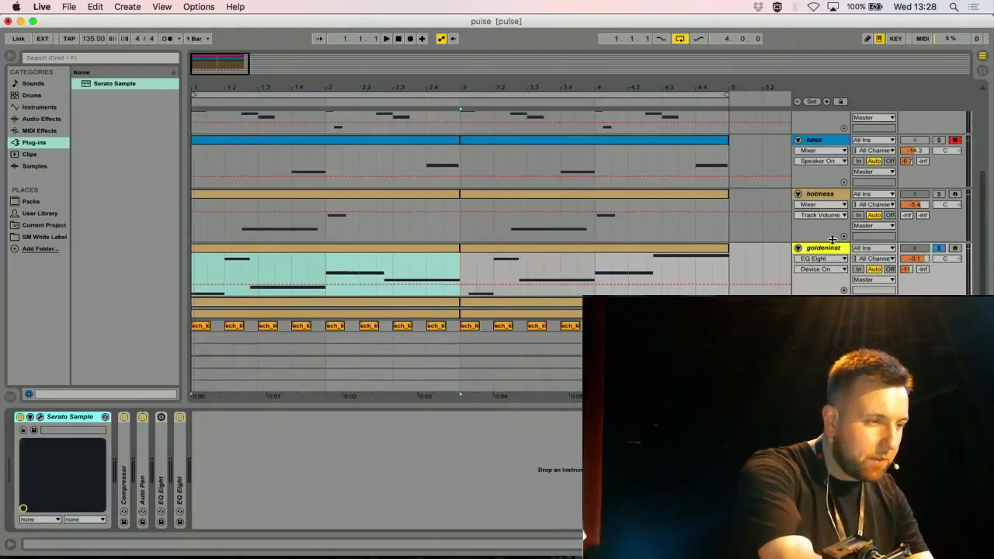
Play back the soloed goldeninst track, then briefly show and hide its Serato Sample window.
{"action": "key", "text": "space"}
{"action": "key", "text": "XF86AudioRaiseVolume"}
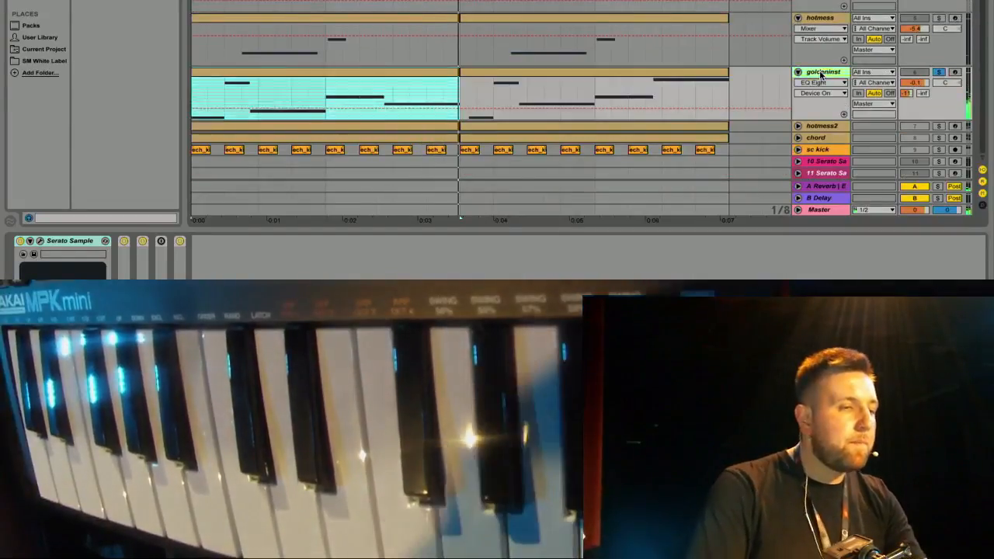
{"action": "left_click", "coordinate": [822, 72]}
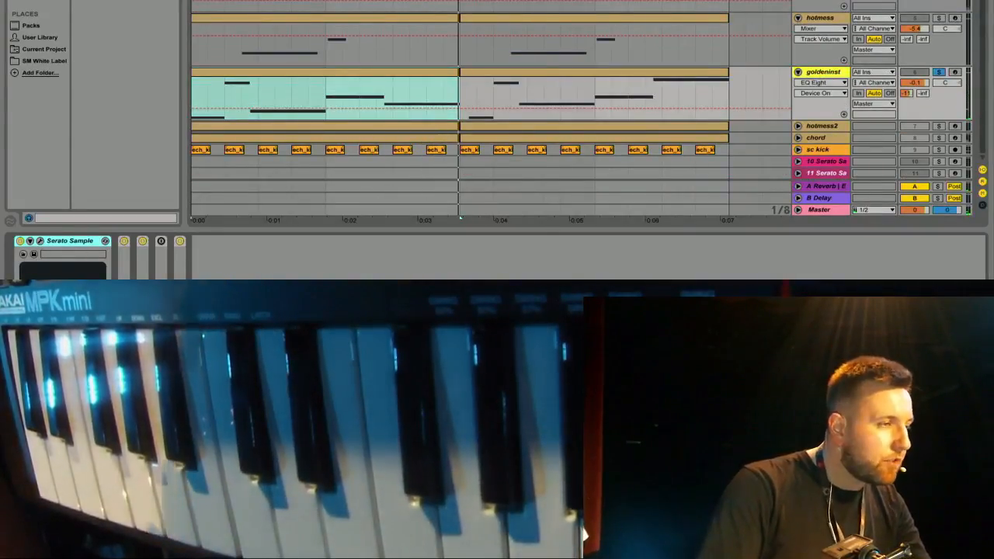
{"action": "key", "text": "super+alt+p"}
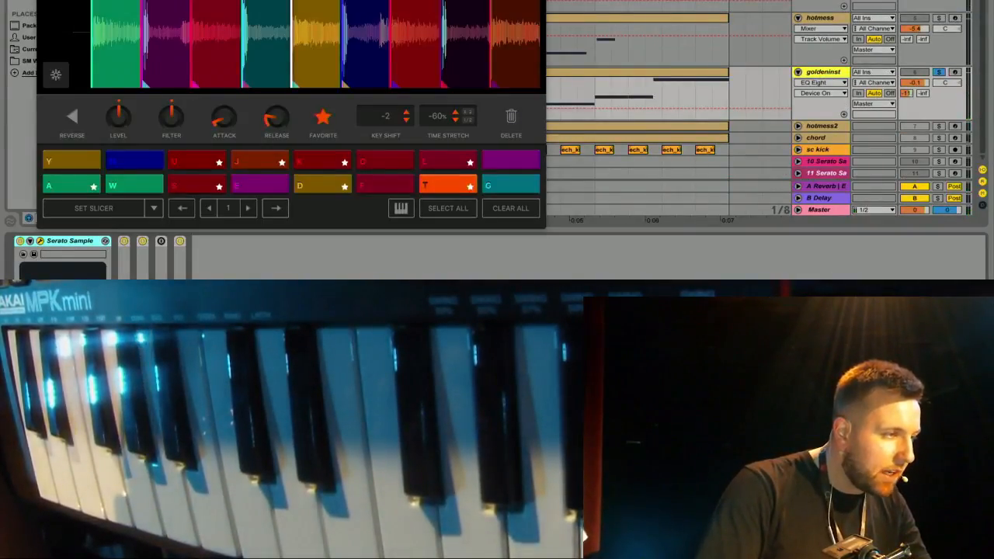
{"action": "key", "text": "super+alt+p"}
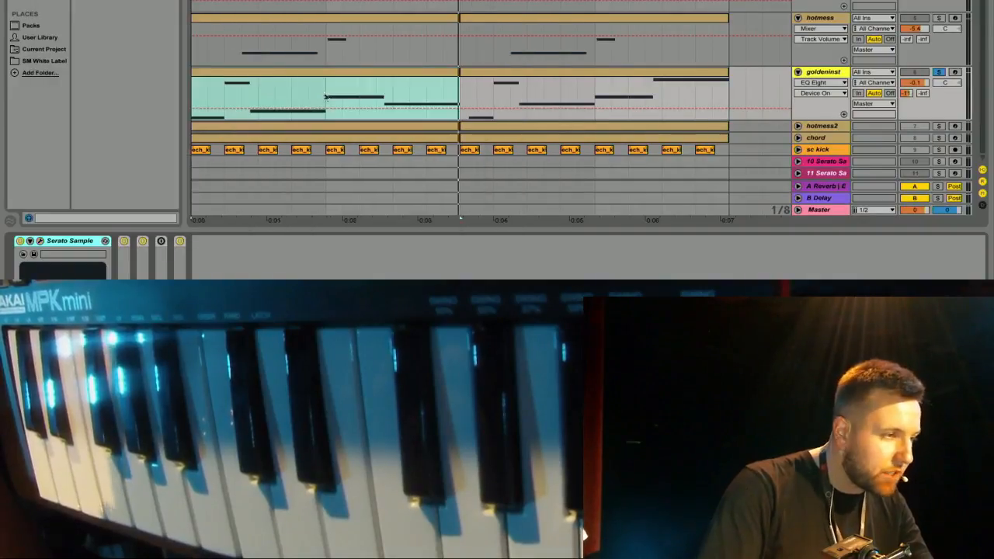
Solo the hihat and drums tracks alongside goldeninst during playback to hear the chopped sample with the beat.
{"action": "scroll", "coordinate": [980, 90], "scroll_direction": "up", "scroll_amount": 5}
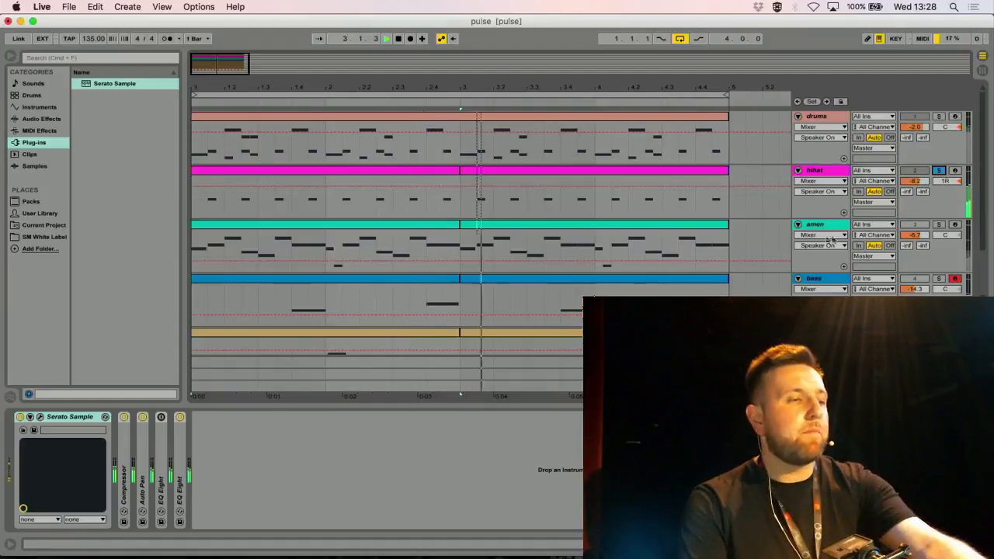
{"action": "scroll", "coordinate": [497, 202], "scroll_direction": "down", "scroll_amount": 4}
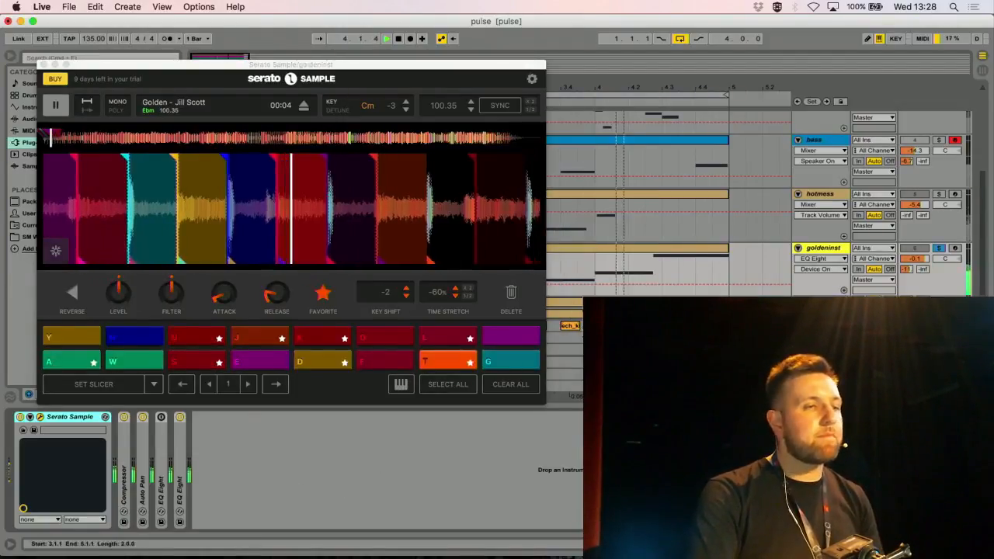
{"action": "scroll", "coordinate": [814, 162], "scroll_direction": "up", "scroll_amount": 3}
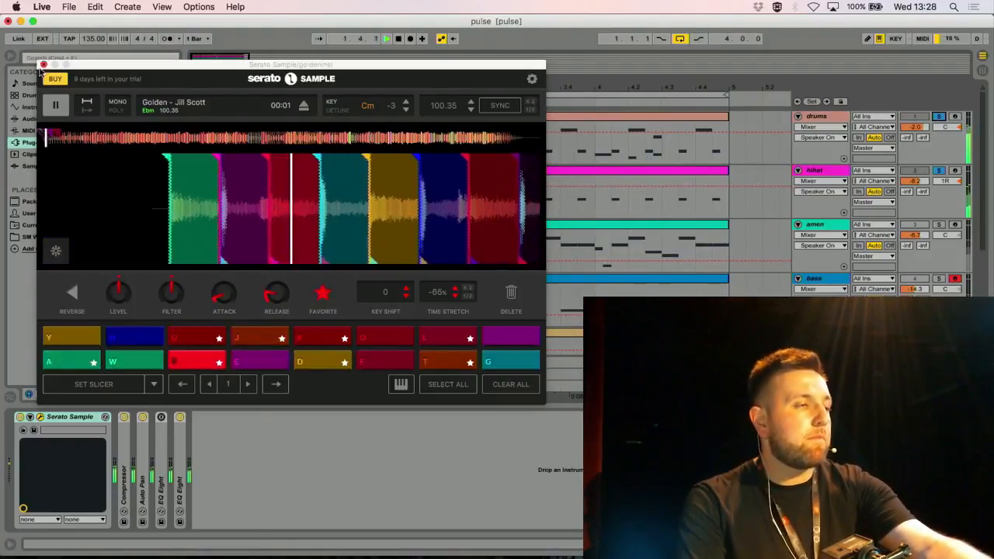
Solo the amen track in place of drums alongside goldeninst, clear the hihat and amen solos, and stop playback.
{"action": "left_click", "coordinate": [942, 117]}
{"action": "left_click", "coordinate": [940, 225]}
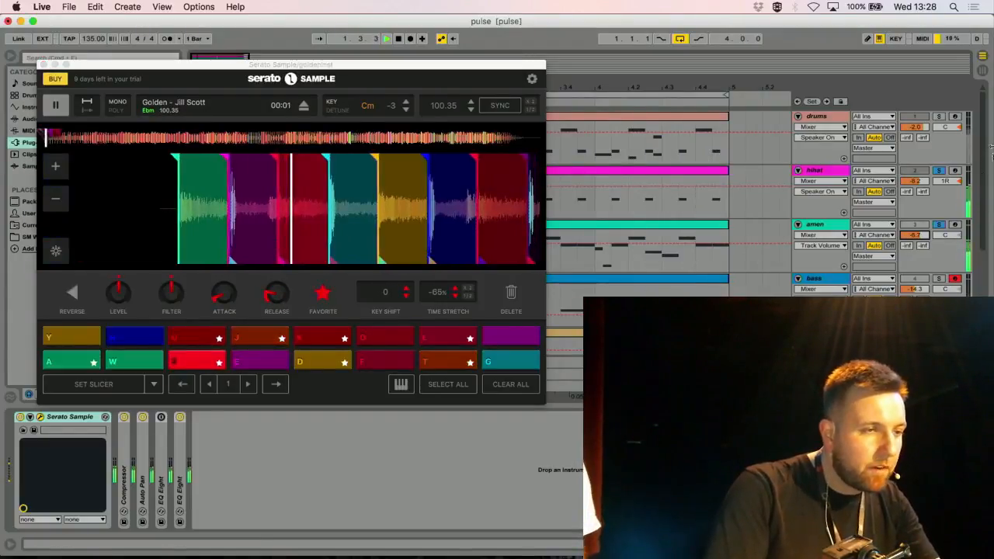
{"action": "left_click", "coordinate": [939, 171]}
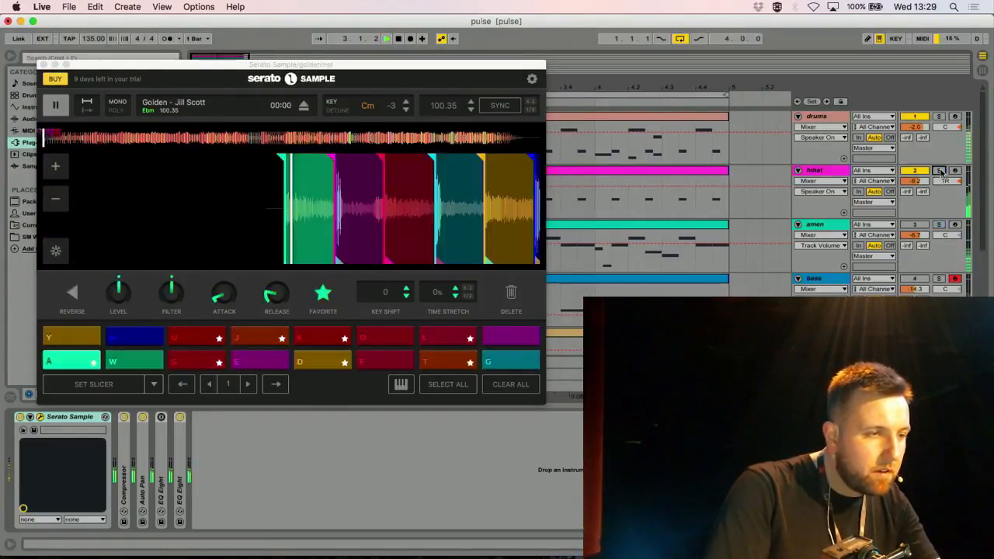
{"action": "left_click", "coordinate": [917, 224]}
{"action": "scroll", "coordinate": [902, 249], "scroll_direction": "down", "scroll_amount": 5}
{"action": "key", "text": "space"}
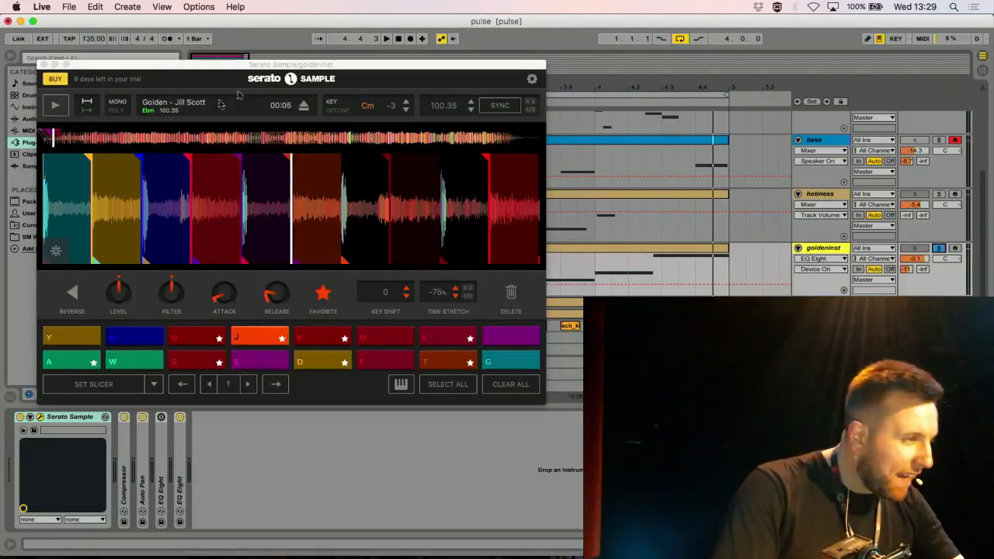
Move the playhead back to the start of the Golden sample, select all slices and lower their filter to about 164 Hz.
{"action": "left_click_drag", "start_coordinate": [154, 222], "coordinate": [354, 221]}
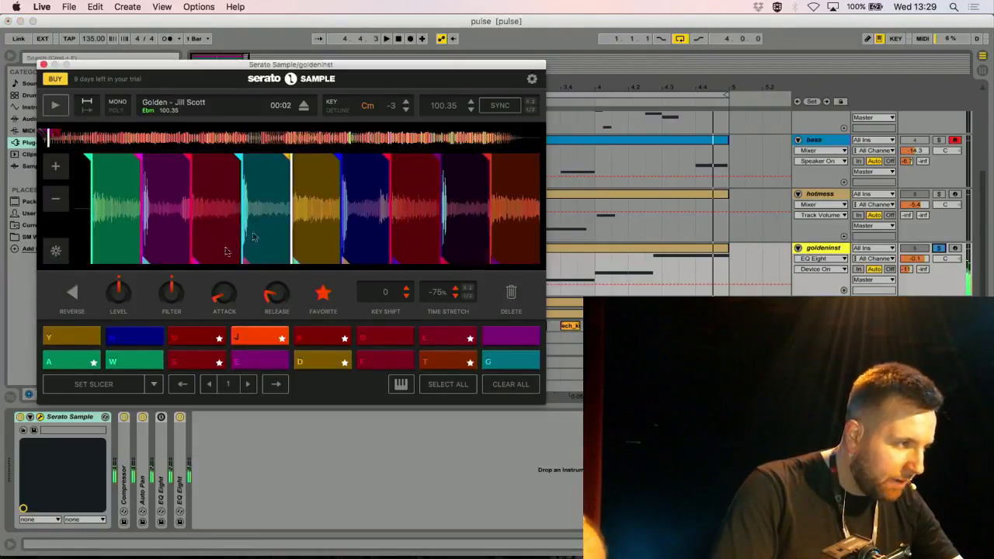
{"action": "key", "text": "XF86AudioRaiseVolume"}
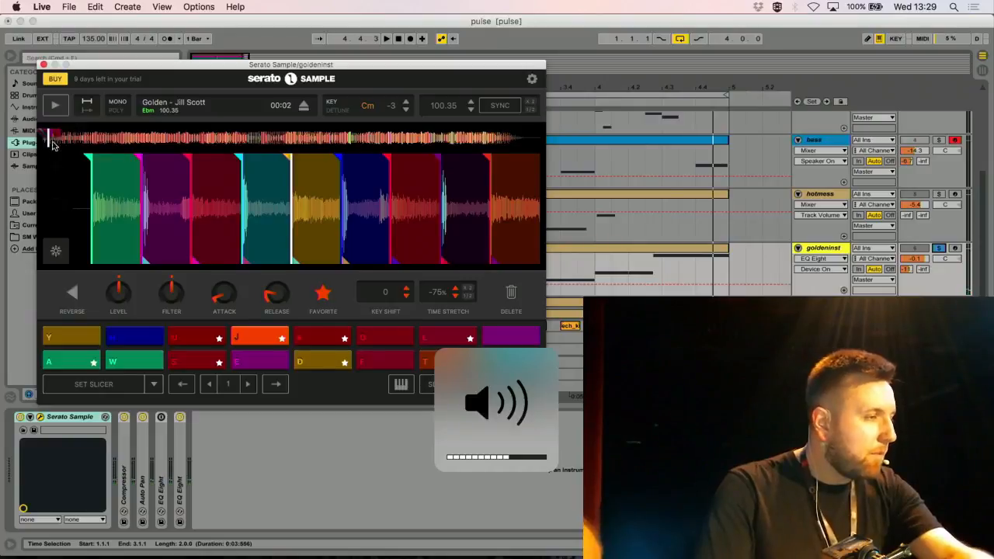
{"action": "left_click", "coordinate": [51, 140]}
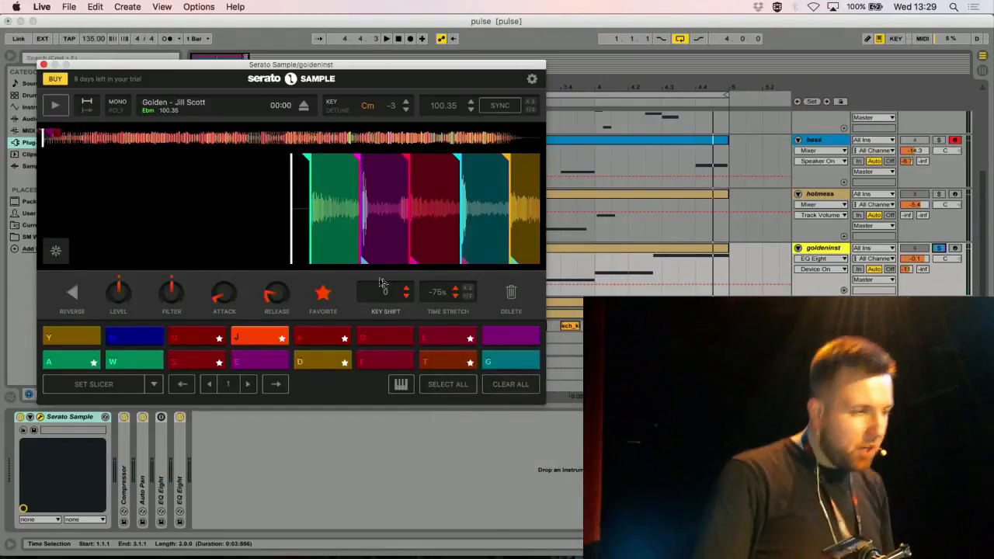
{"action": "left_click", "coordinate": [451, 384]}
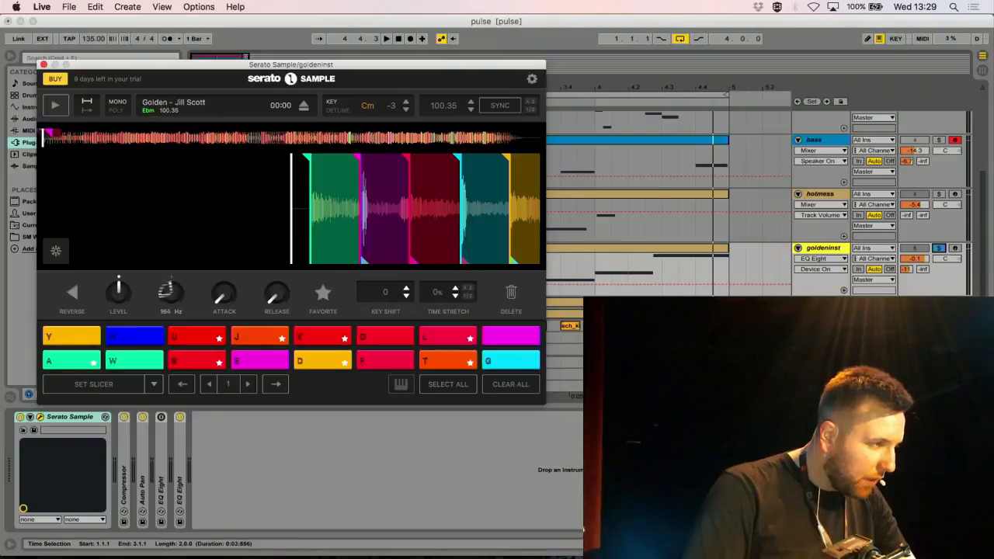
Unsolo the goldeninst track and play the filtered sample together with the other active tracks.
{"action": "left_click", "coordinate": [937, 249]}
{"action": "scroll", "coordinate": [624, 233], "scroll_direction": "up", "scroll_amount": 5}
{"action": "key", "text": "space"}
{"action": "scroll", "coordinate": [913, 229], "scroll_direction": "down", "scroll_amount": 5}
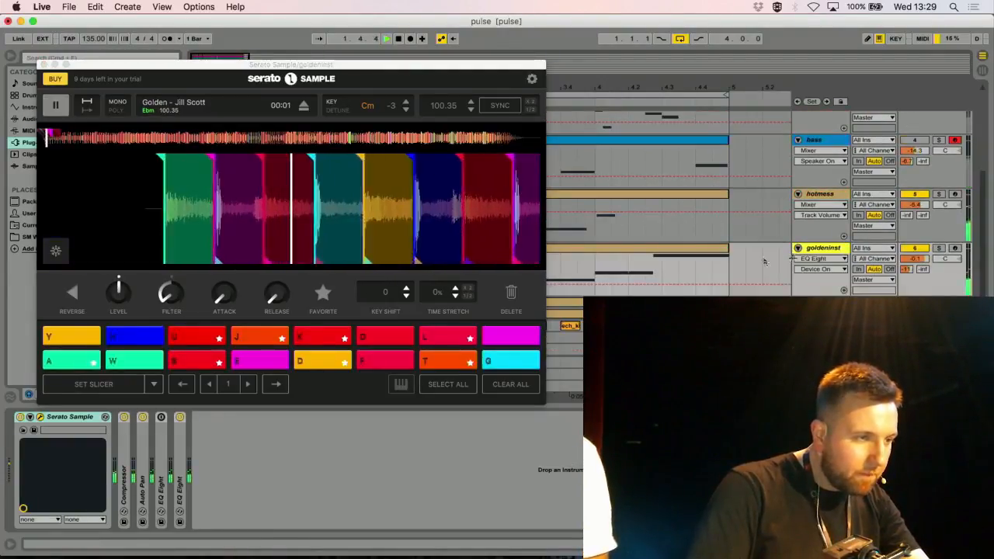
Sweep the filter of all slices gradually back up to neutral during playback, adjusting the system volume.
{"action": "left_click", "coordinate": [448, 384]}
{"action": "left_click_drag", "start_coordinate": [174, 296], "coordinate": [175, 269]}
{"action": "key", "text": "XF86AudioLowerVolume"}
{"action": "key", "text": "XF86AudioLowerVolume"}
{"action": "key", "text": "XF86AudioLowerVolume"}
{"action": "key", "text": "XF86AudioLowerVolume"}
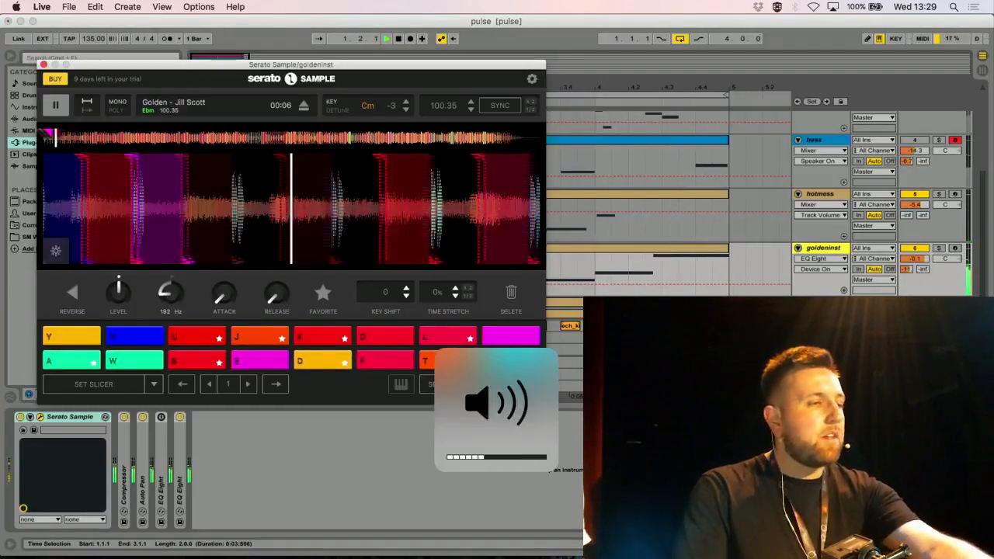
{"action": "key", "text": "XF86AudioRaiseVolume"}
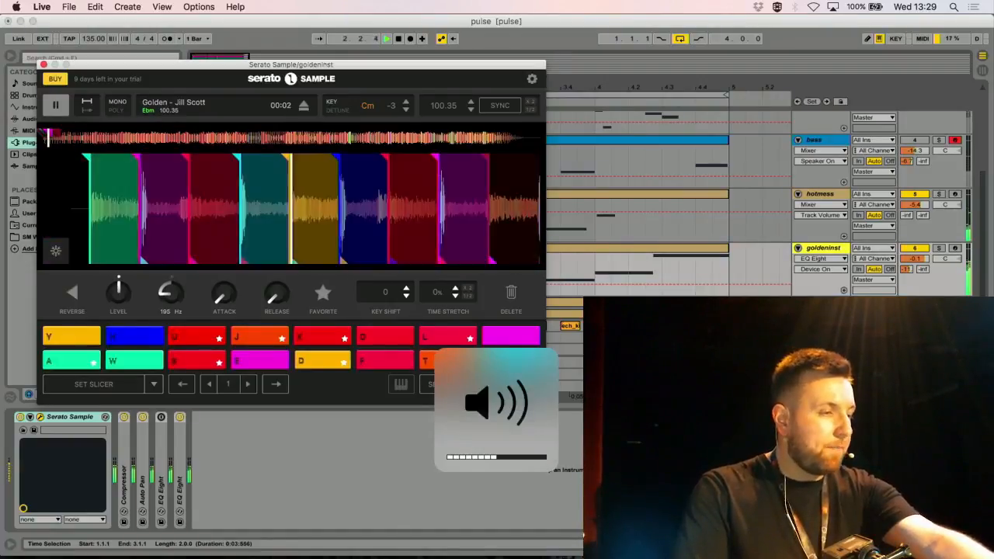
{"action": "left_click_drag", "start_coordinate": [174, 270], "coordinate": [174, 253]}
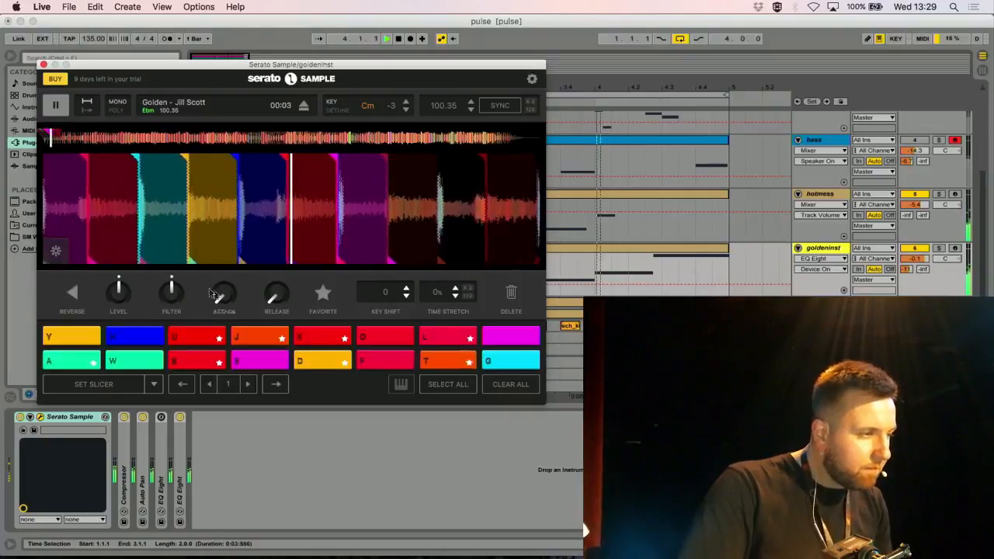
Lengthen the attack of all slices to soften their onsets, adjusting the system volume while listening.
{"action": "key", "text": "XF86AudioLowerVolume"}
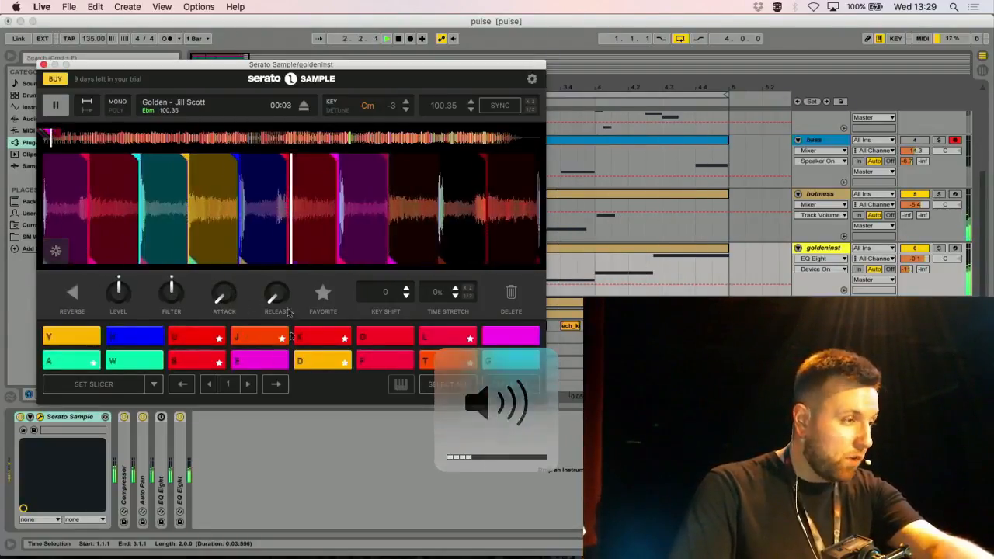
{"action": "key", "text": "XF86AudioRaiseVolume"}
{"action": "key", "text": "XF86AudioRaiseVolume"}
{"action": "key", "text": "XF86AudioRaiseVolume"}
{"action": "left_click_drag", "start_coordinate": [223, 299], "coordinate": [223, 289]}
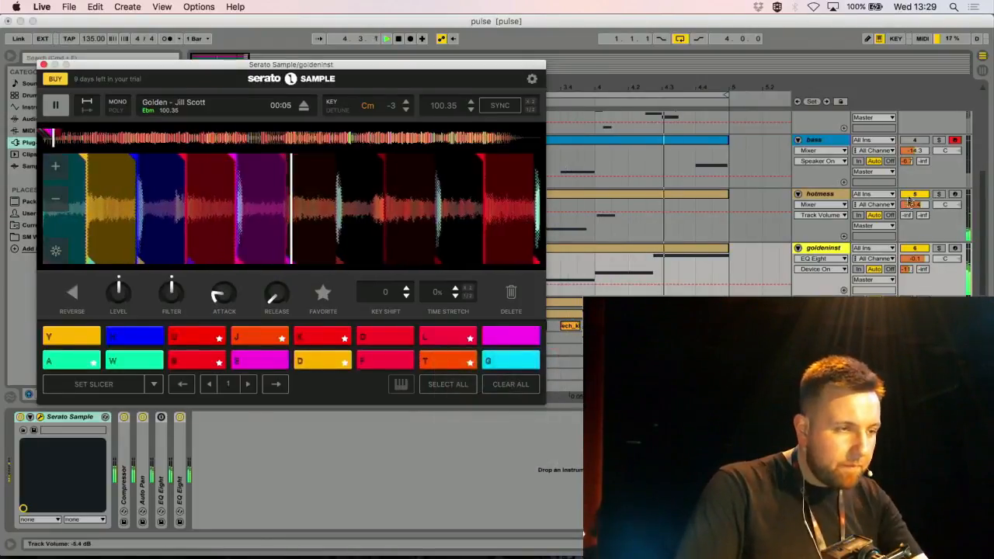
Deactivate the hotmess and hihat tracks so goldeninst plays with the drums only.
{"action": "left_click", "coordinate": [908, 193]}
{"action": "scroll", "coordinate": [909, 179], "scroll_direction": "up", "scroll_amount": 3}
{"action": "left_click", "coordinate": [911, 173]}
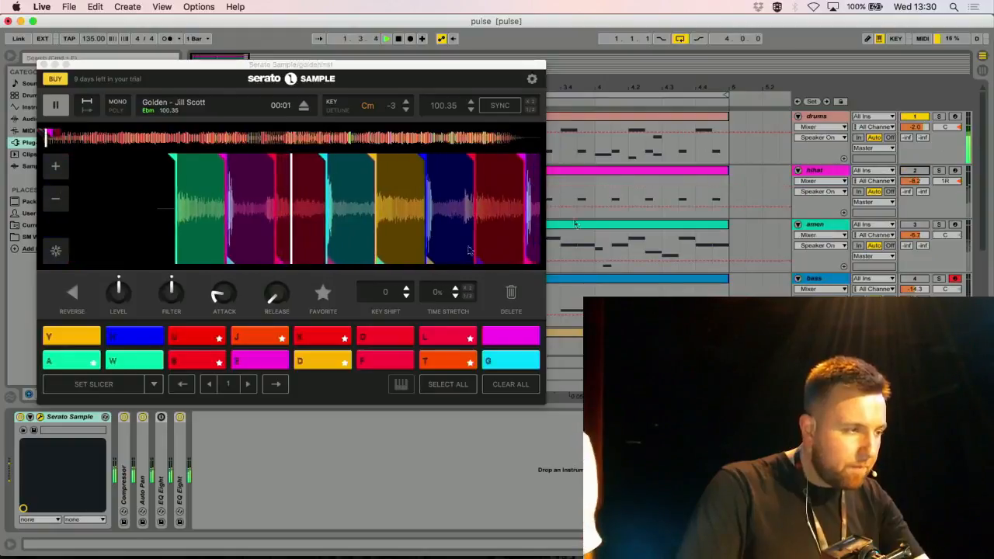
Fine-tune the attack of all slices, raising it to about 182 ms and shortening it again.
{"action": "left_click_drag", "start_coordinate": [219, 297], "coordinate": [219, 292]}
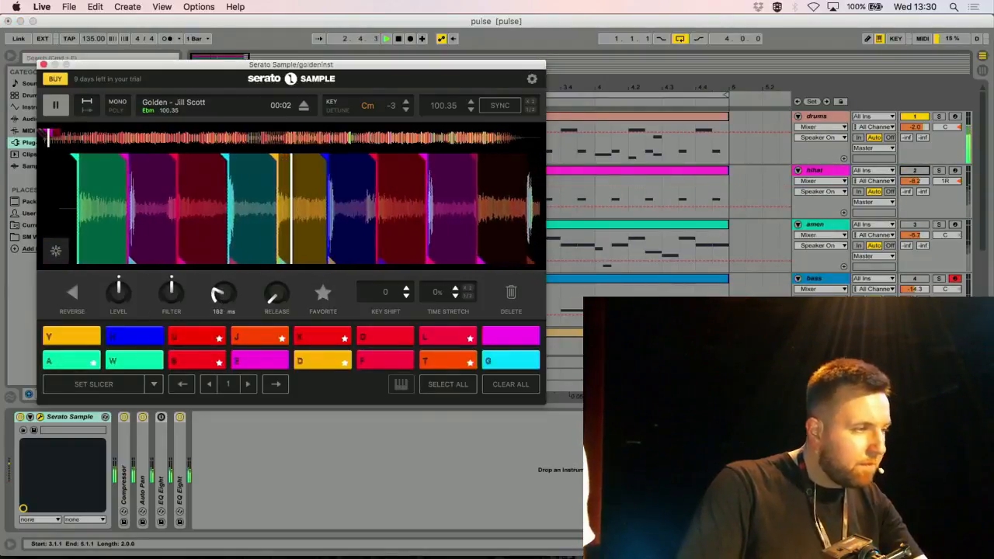
{"action": "key", "text": "XF86AudioRaiseVolume"}
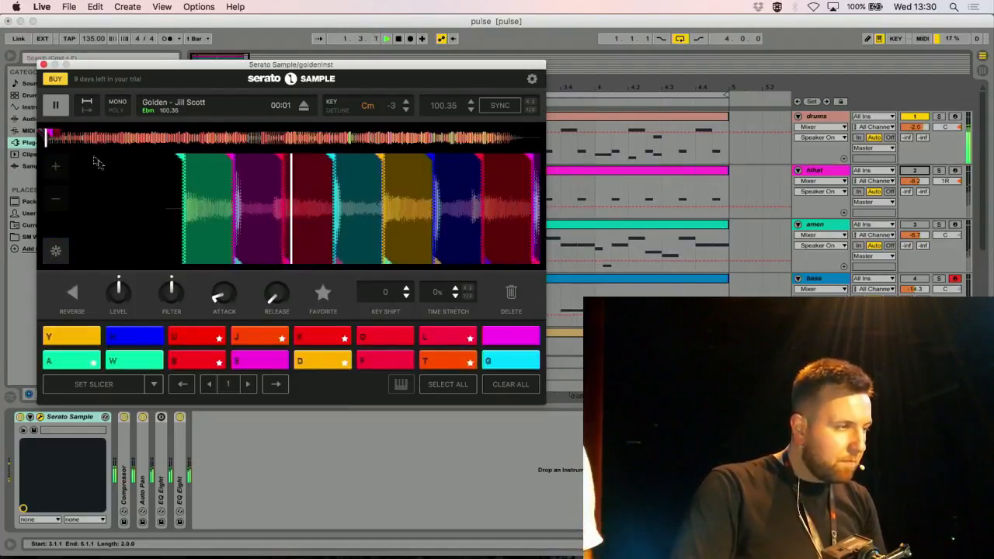
{"action": "left_click_drag", "start_coordinate": [224, 299], "coordinate": [225, 297]}
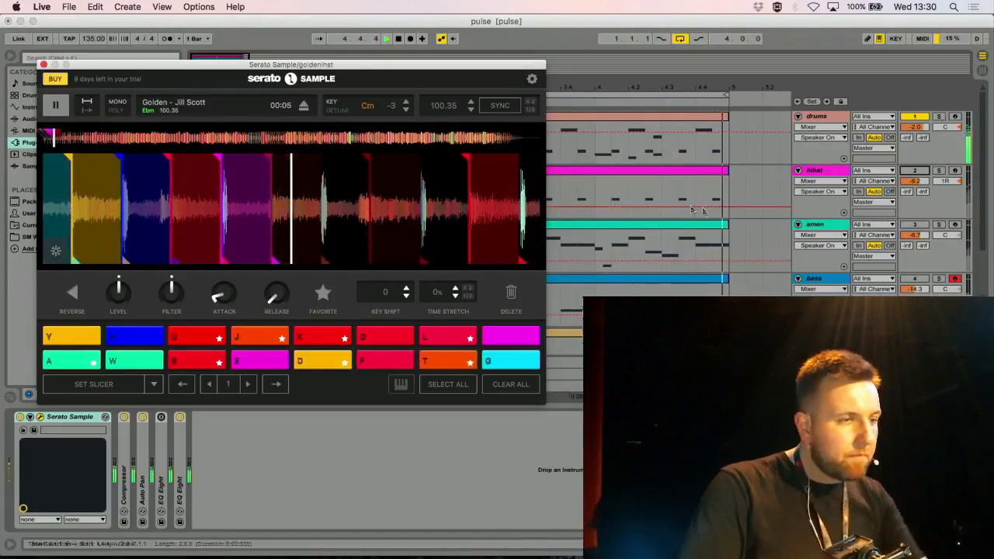
Stop playback, reactivate the hotmess, bass, amen and hihat tracks, and close the goldeninst sampler window.
{"action": "scroll", "coordinate": [829, 192], "scroll_direction": "down", "scroll_amount": 3}
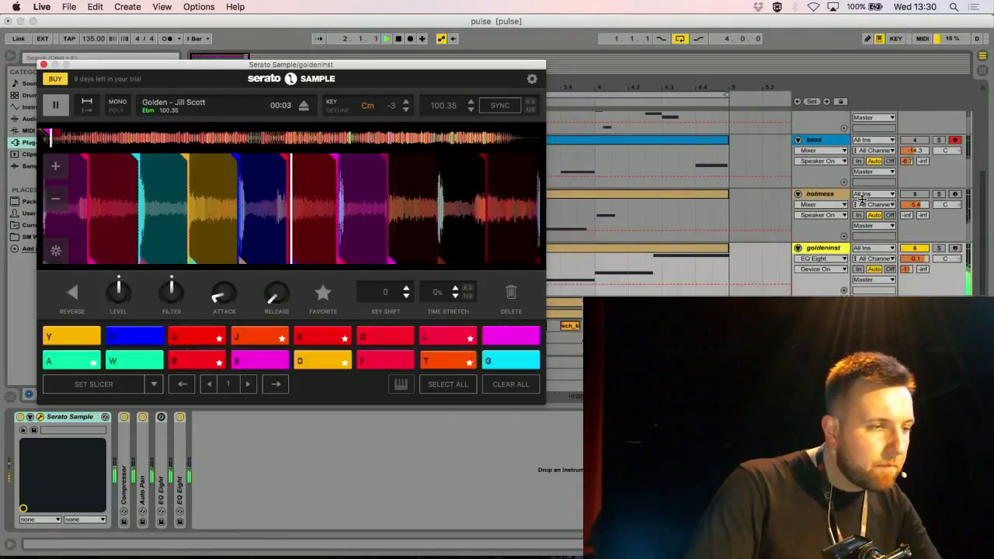
{"action": "scroll", "coordinate": [862, 199], "scroll_direction": "up", "scroll_amount": 3}
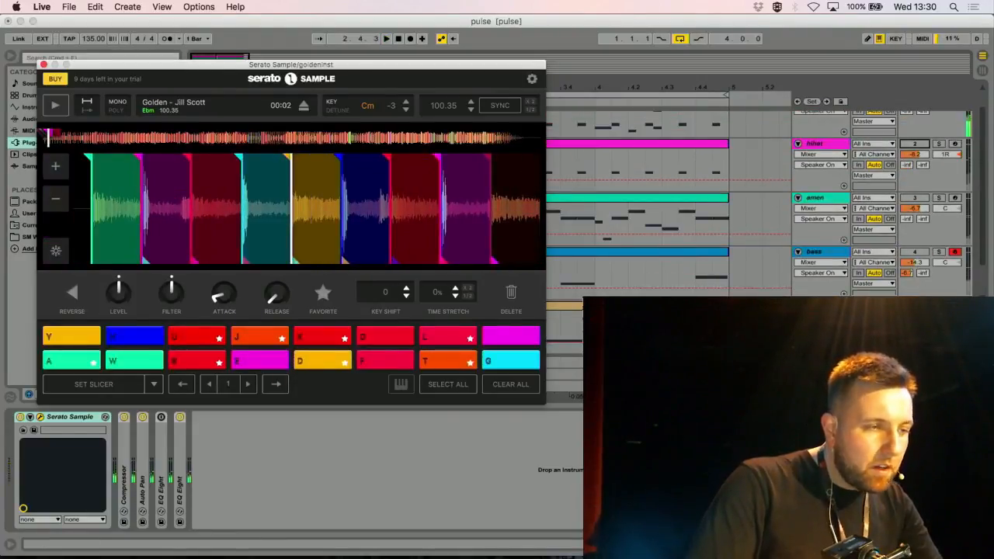
{"action": "left_click", "coordinate": [915, 306]}
{"action": "scroll", "coordinate": [915, 299], "scroll_direction": "down", "scroll_amount": 3}
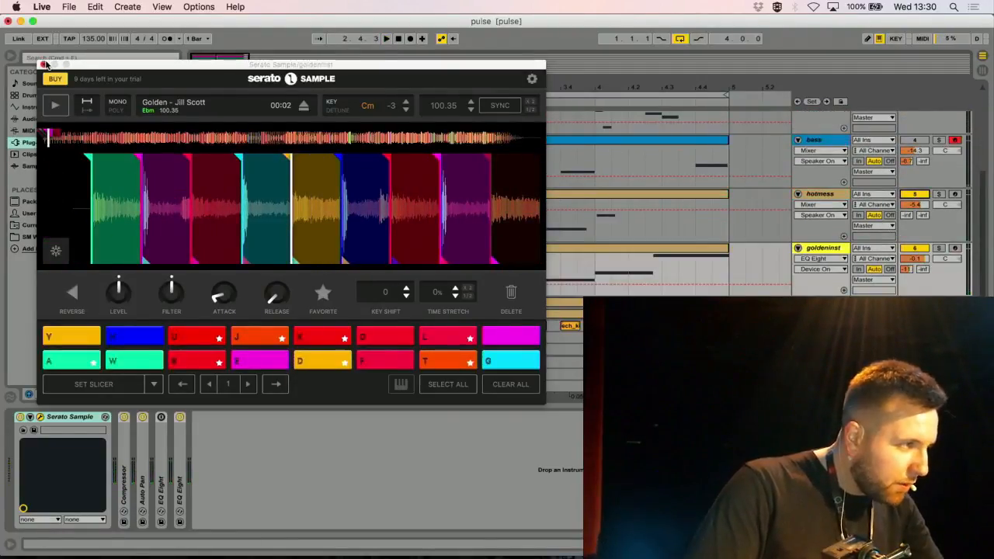
{"action": "left_click", "coordinate": [44, 64]}
{"action": "scroll", "coordinate": [907, 148], "scroll_direction": "up", "scroll_amount": 3}
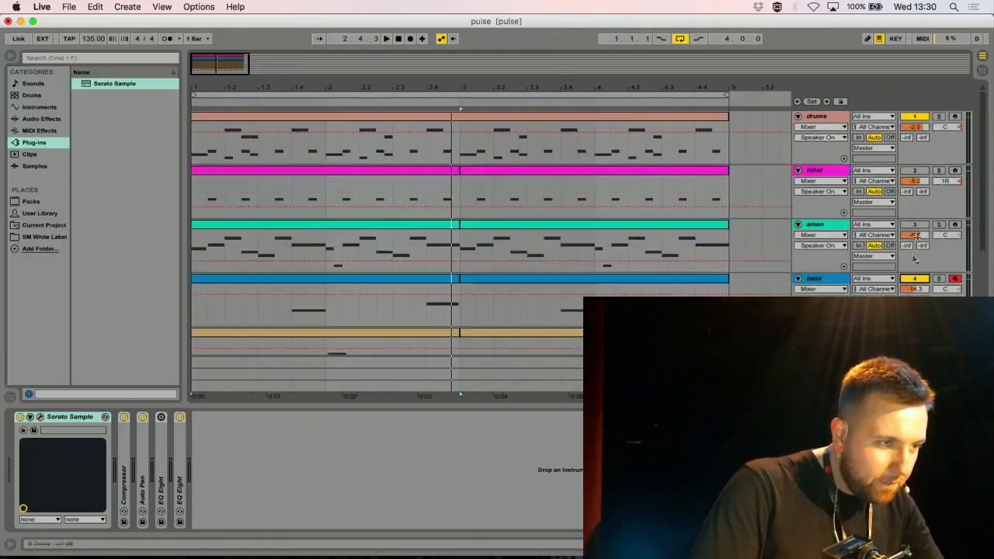
{"action": "left_click", "coordinate": [914, 225]}
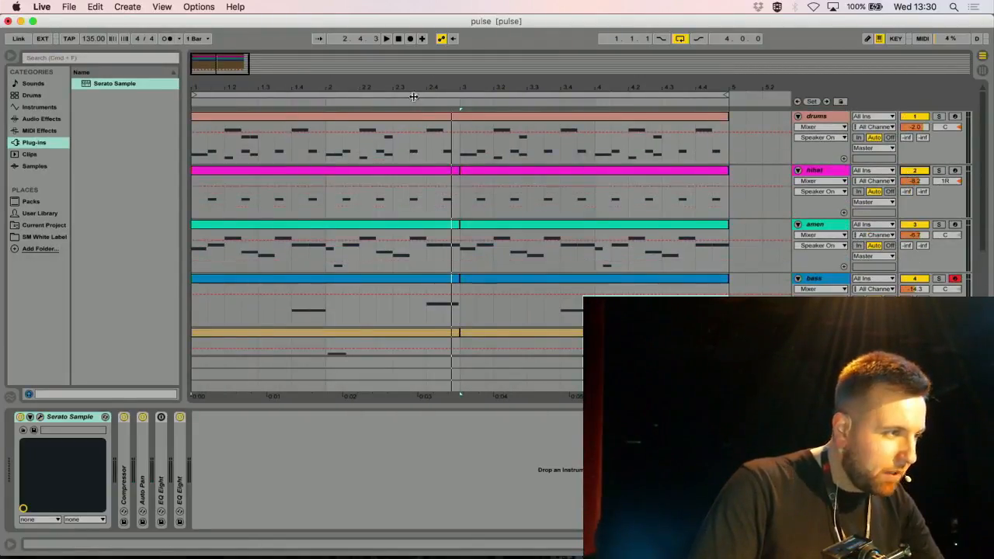
Select the four-bar loop and play all the tracks together at a raised system volume.
{"action": "left_click", "coordinate": [414, 96]}
{"action": "key", "text": "space"}
{"action": "key", "text": "XF86AudioRaiseVolume"}
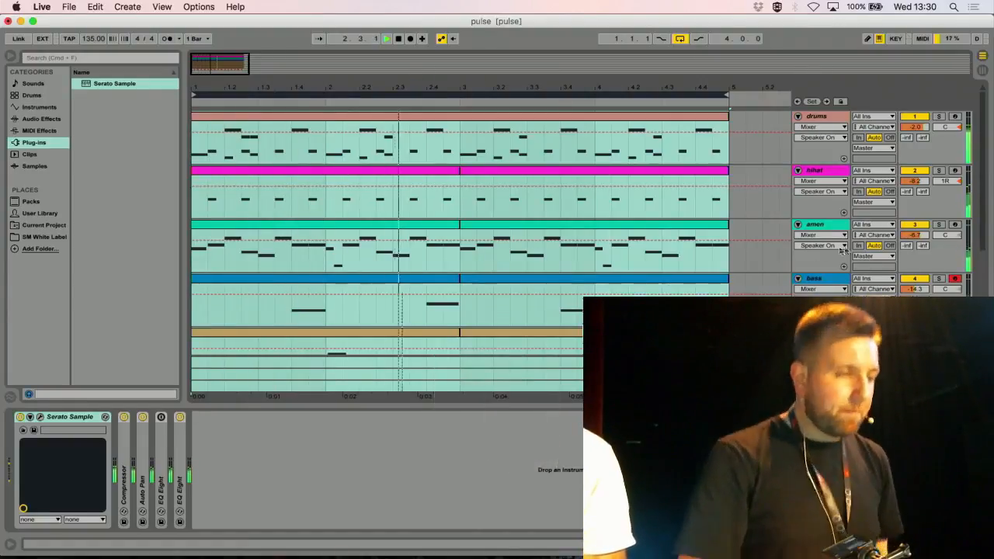
{"action": "scroll", "coordinate": [913, 282], "scroll_direction": "down", "scroll_amount": 3}
{"action": "scroll", "coordinate": [913, 282], "scroll_direction": "up", "scroll_amount": 3}
{"action": "key", "text": "XF86AudioRaiseVolume"}
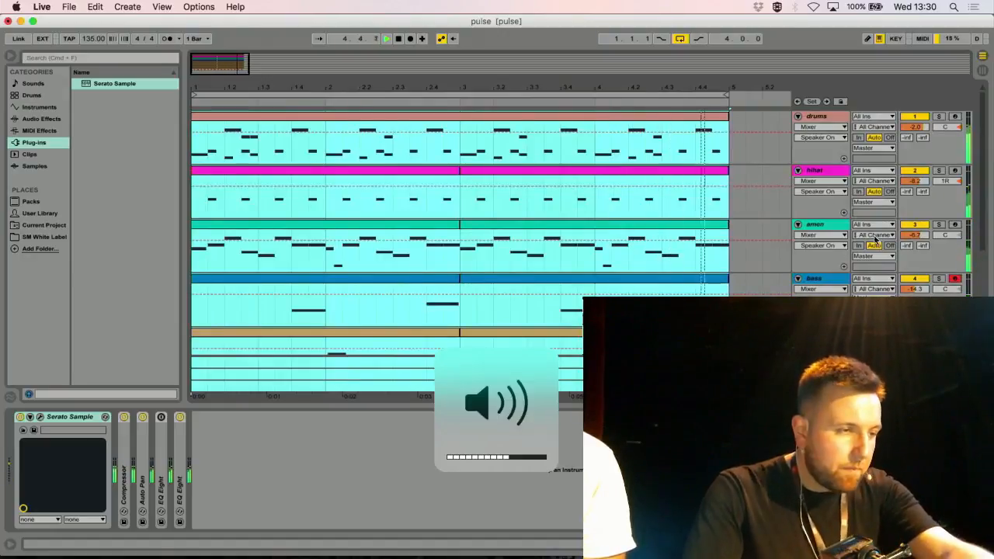
Show the bass track's devices and collapse its Compressor, EQ Eight and Saturator.
{"action": "scroll", "coordinate": [876, 243], "scroll_direction": "down", "scroll_amount": 1}
{"action": "left_click", "coordinate": [817, 268]}
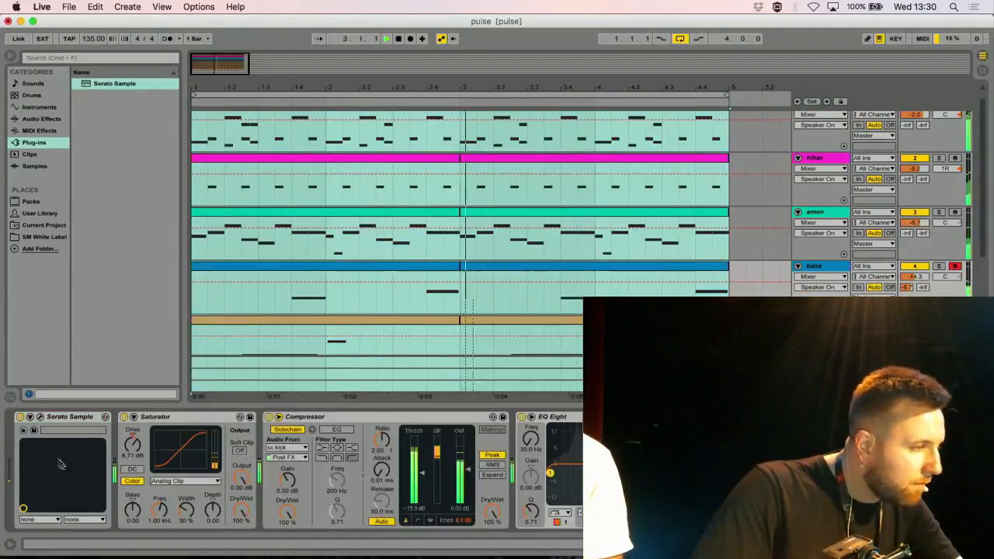
{"action": "double_click", "coordinate": [318, 417]}
{"action": "double_click", "coordinate": [349, 417]}
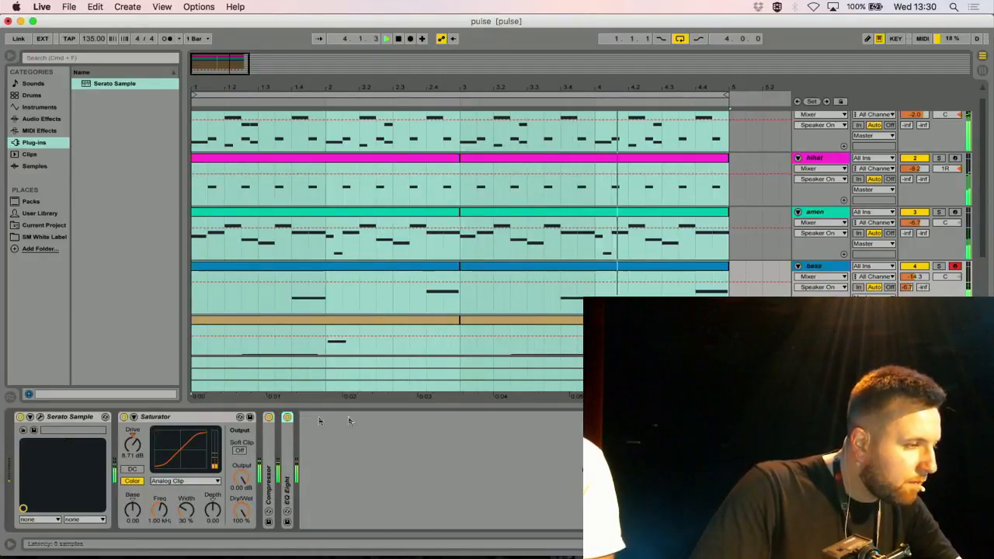
{"action": "double_click", "coordinate": [189, 417]}
Show the bass track's Serato Sample window to view its Pulse X slice, and close it.
{"action": "left_click", "coordinate": [62, 417]}
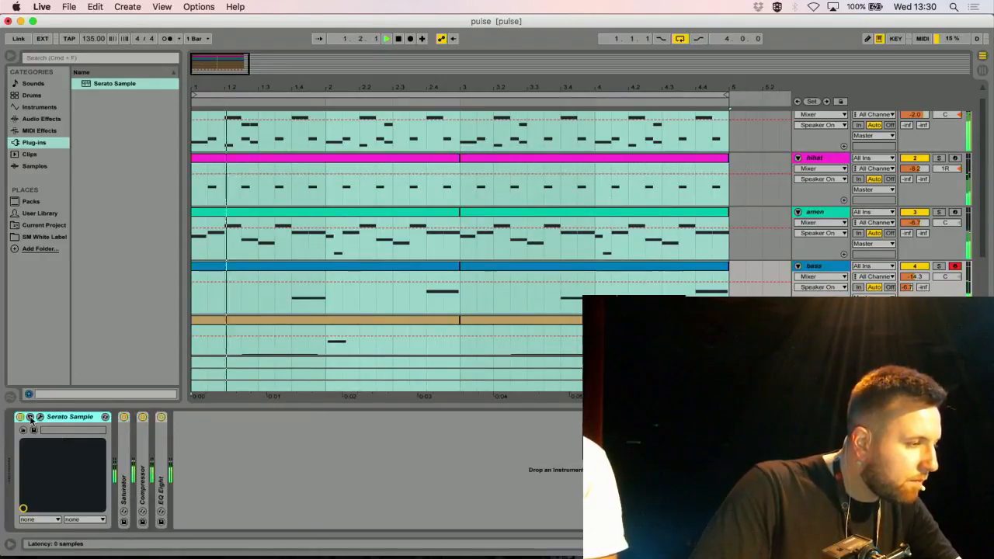
{"action": "key", "text": "alt+super+p"}
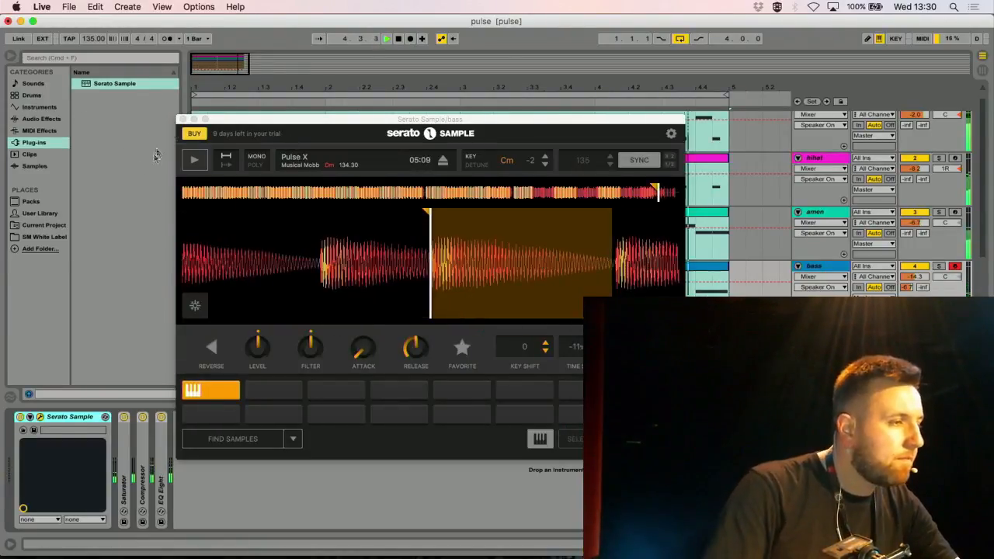
{"action": "left_click", "coordinate": [182, 118]}
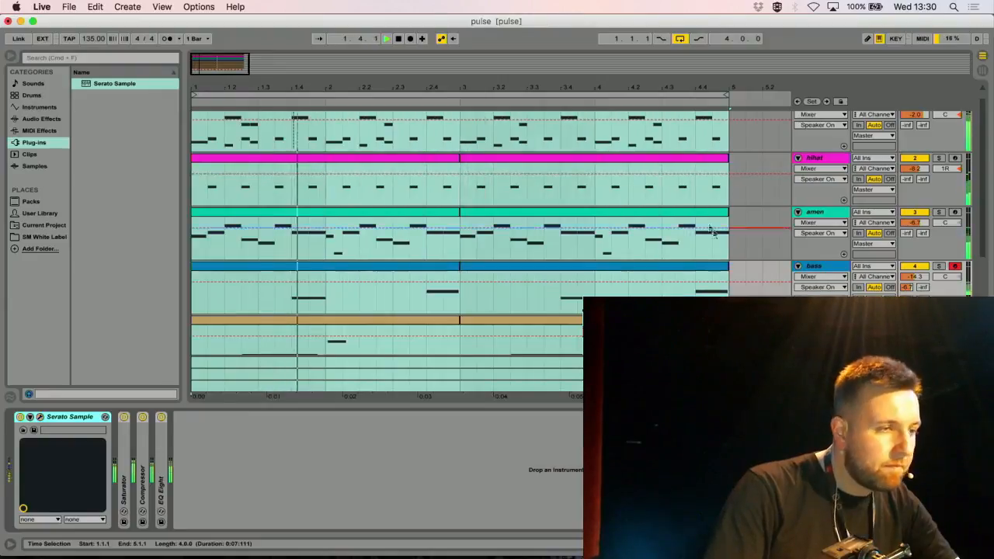
Open the drums track's Serato Sample window, zoom out its waveform to watch the Pulse X slices during playback, then stop and close it.
{"action": "left_click", "coordinate": [829, 172]}
{"action": "left_click", "coordinate": [822, 117]}
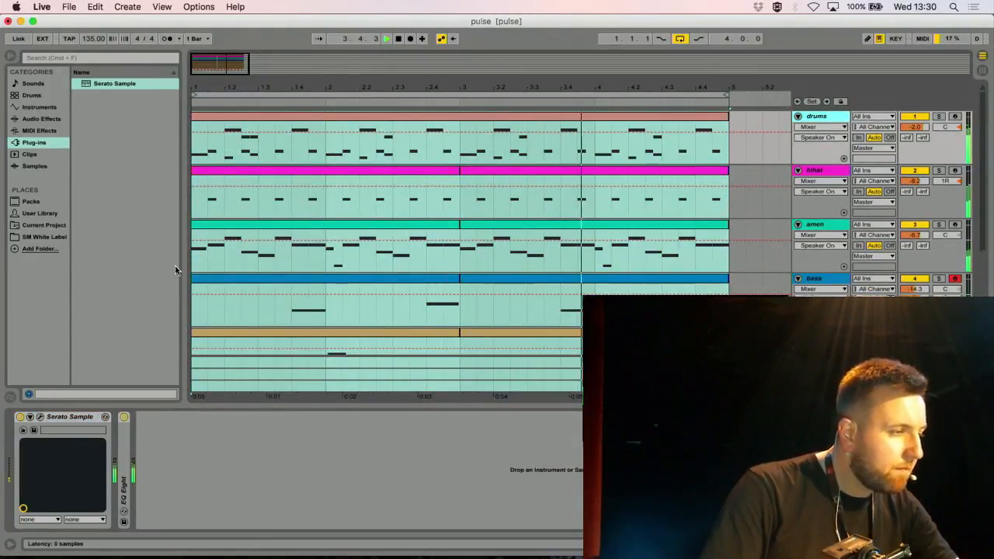
{"action": "left_click", "coordinate": [40, 417]}
{"action": "scroll", "coordinate": [466, 300], "scroll_direction": "down", "scroll_amount": 1}
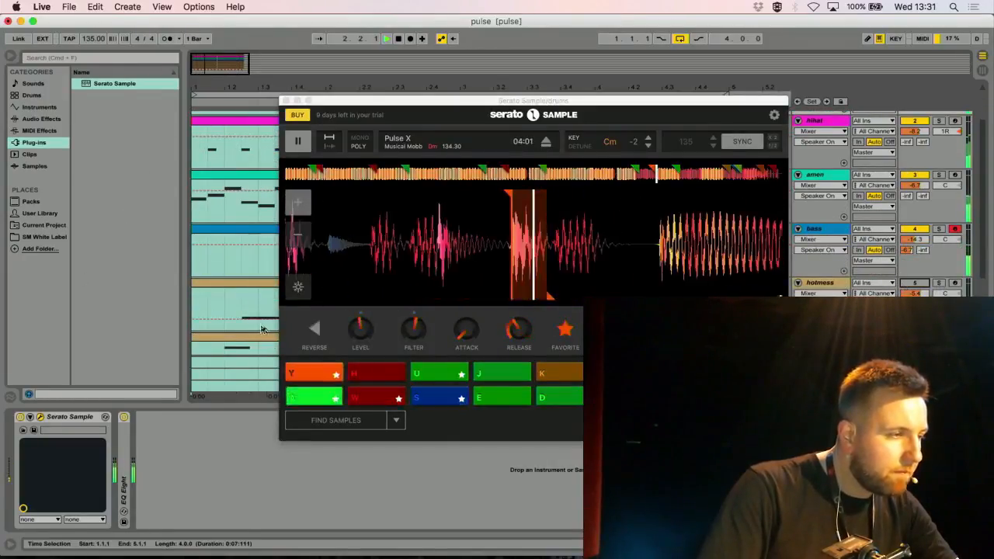
{"action": "left_click", "coordinate": [296, 237]}
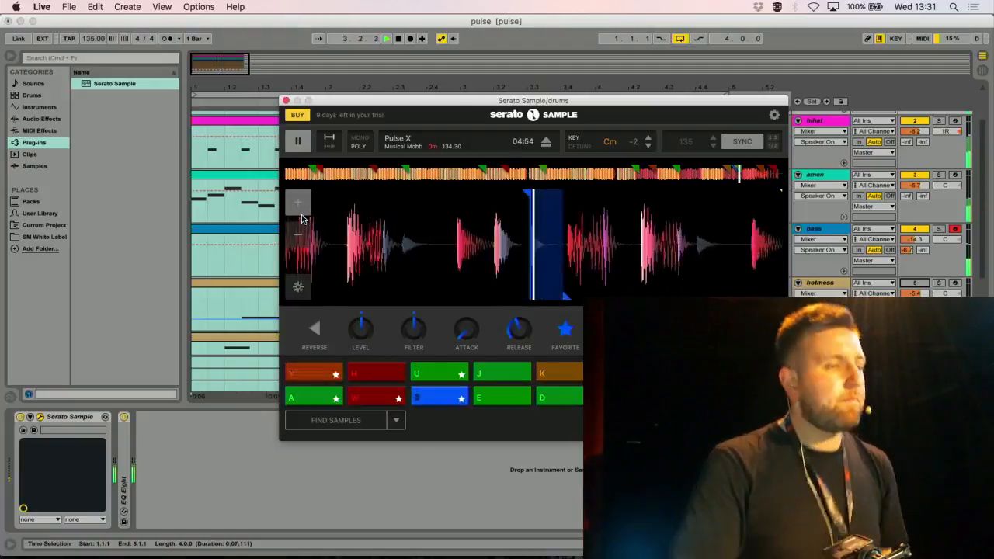
{"action": "left_click", "coordinate": [302, 236]}
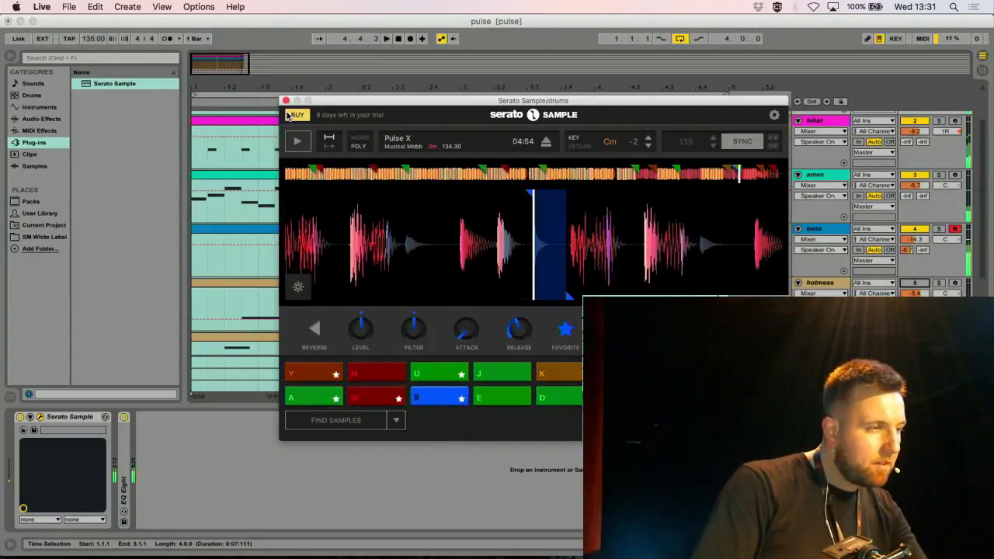
{"action": "left_click", "coordinate": [286, 101]}
Place the insert marker at 5.2.1 on the hihat track and select the drums track.
{"action": "left_click", "coordinate": [768, 142]}
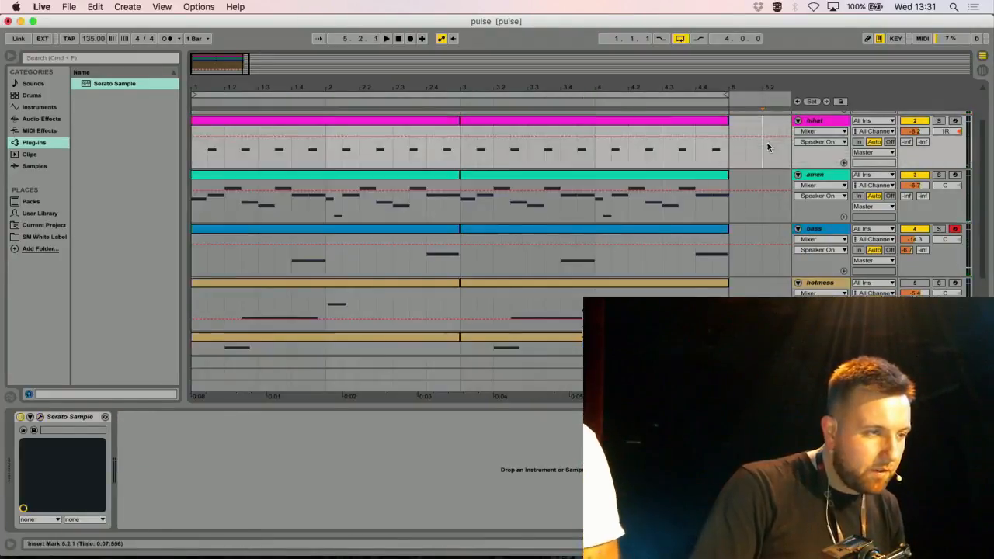
{"action": "scroll", "coordinate": [768, 142], "scroll_direction": "up", "scroll_amount": 2}
{"action": "left_click", "coordinate": [835, 118]}
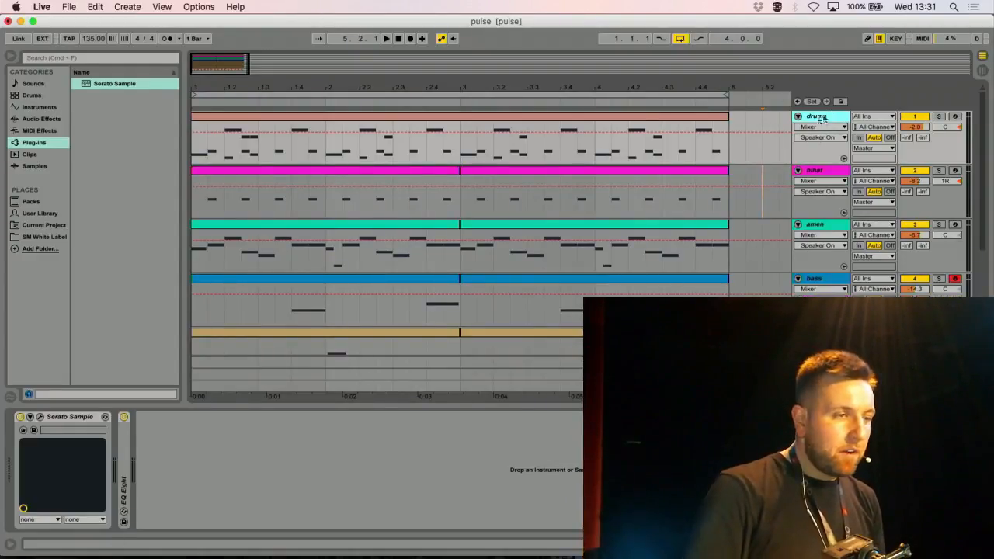
Select the four-bar drums clip, open the drums track's Serato Sample window, and audition slices S and U.
{"action": "double_click", "coordinate": [717, 118]}
{"action": "double_click", "coordinate": [825, 117]}
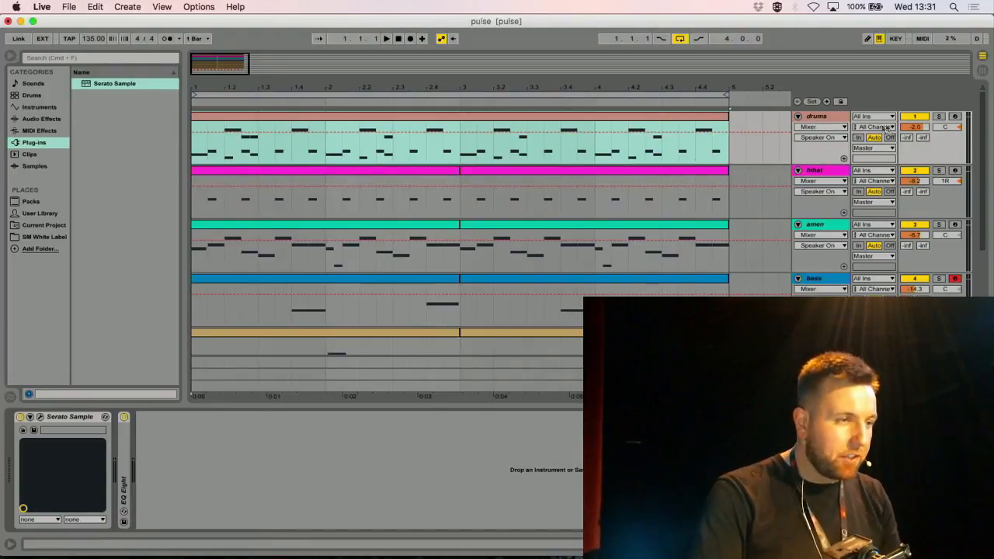
{"action": "left_click", "coordinate": [824, 119]}
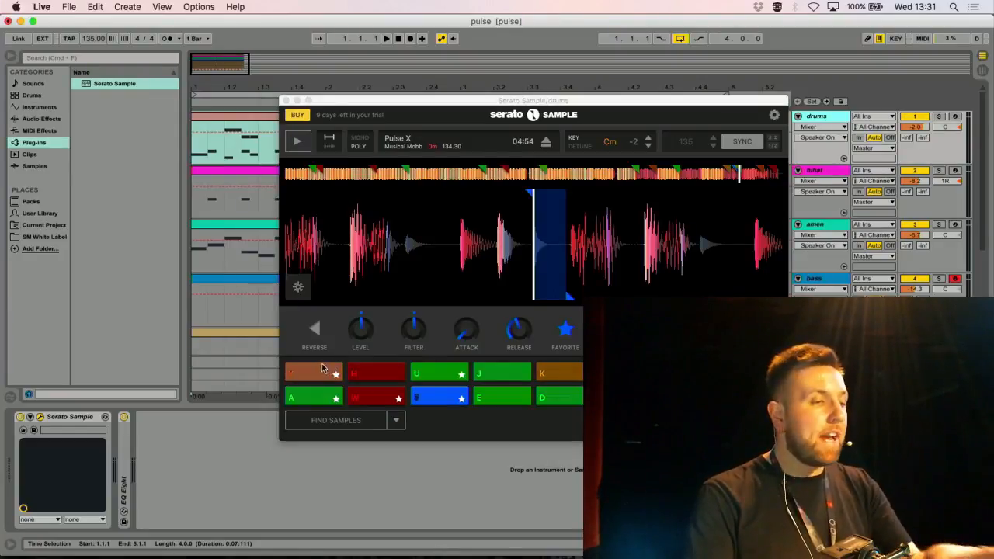
{"action": "left_click", "coordinate": [444, 407]}
{"action": "key", "text": "u"}
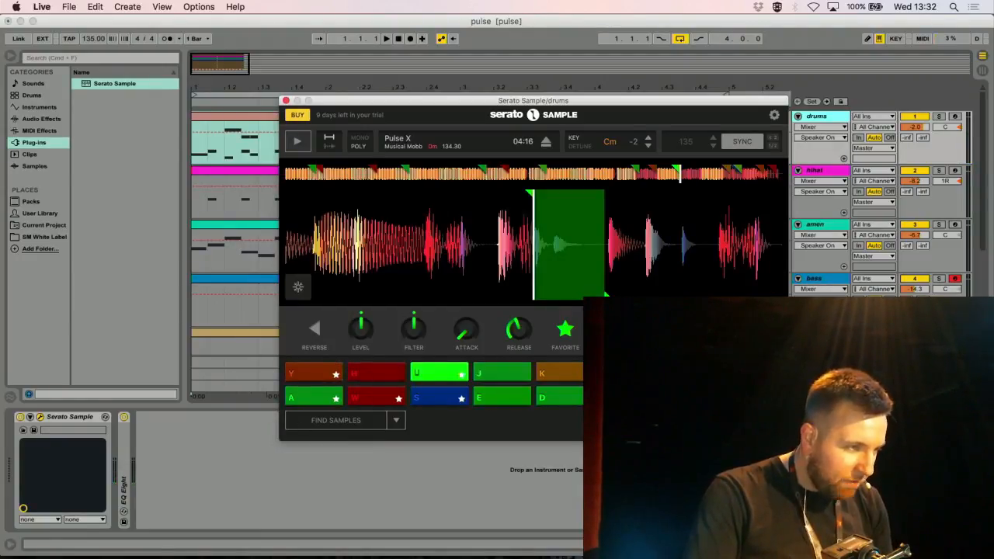
Regenerate the unfavorited slices of Pulse X in the drums Serato Sample with Find Samples.
{"action": "left_click", "coordinate": [397, 421]}
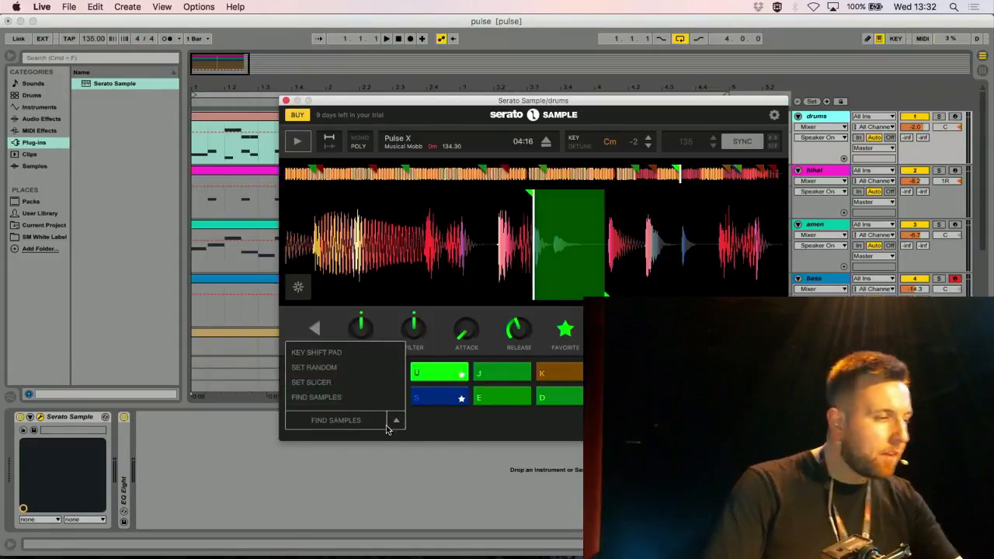
{"action": "left_click", "coordinate": [317, 368]}
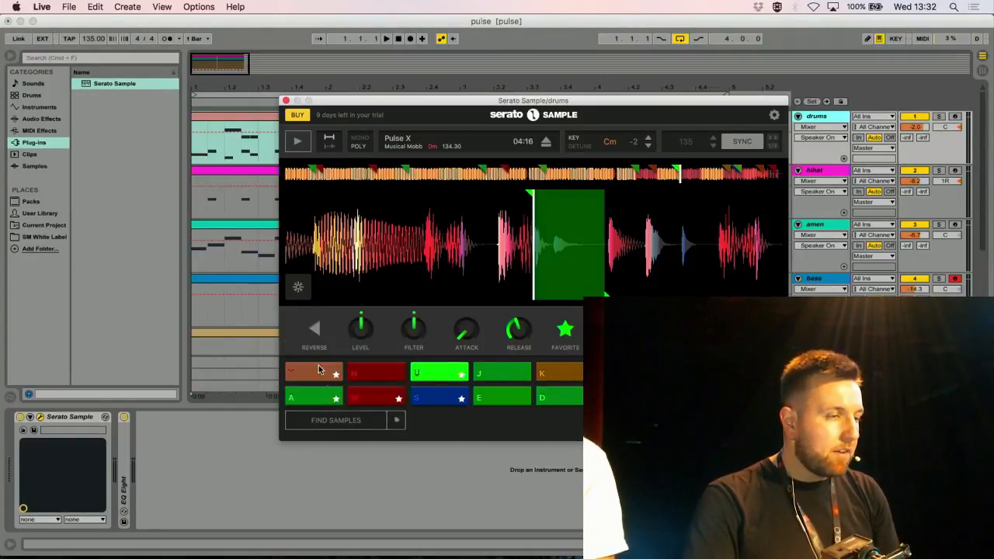
{"action": "left_click", "coordinate": [332, 426]}
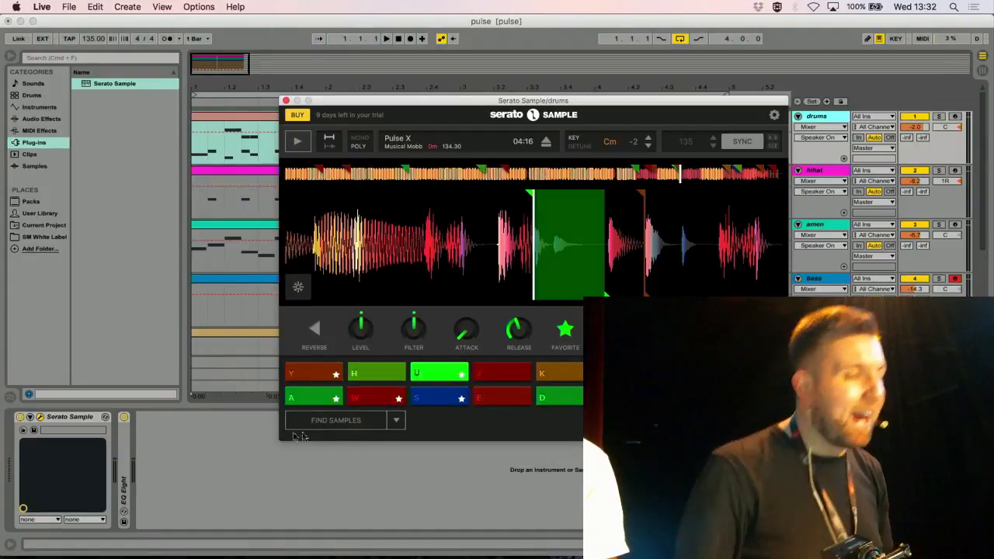
Audition the regenerated drum slices on pads H, J and E, and close the Serato Sample window.
{"action": "left_click", "coordinate": [394, 369]}
{"action": "left_click", "coordinate": [505, 376]}
{"action": "left_click", "coordinate": [499, 397]}
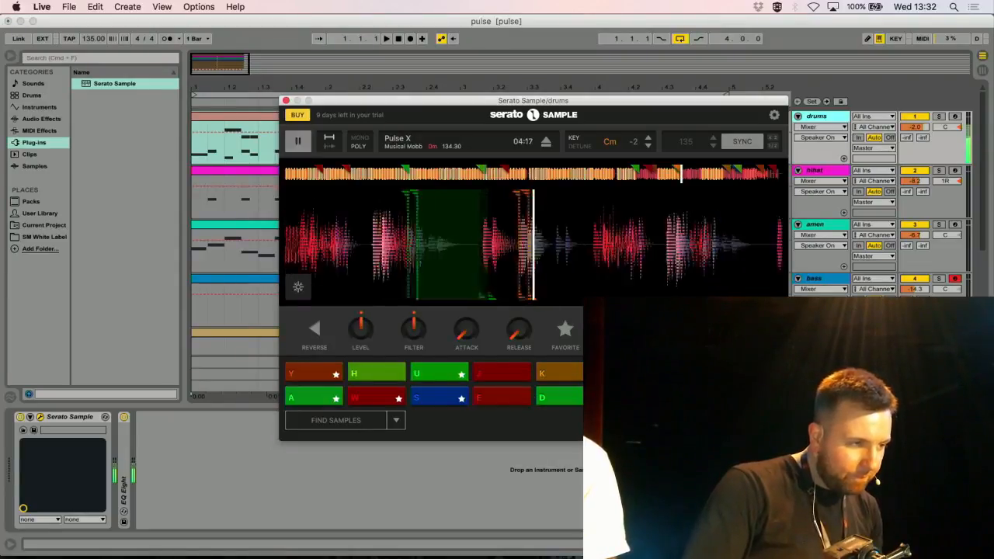
{"action": "left_click", "coordinate": [506, 375]}
{"action": "left_click_drag", "start_coordinate": [550, 119], "coordinate": [550, 119]}
{"action": "left_click", "coordinate": [286, 100]}
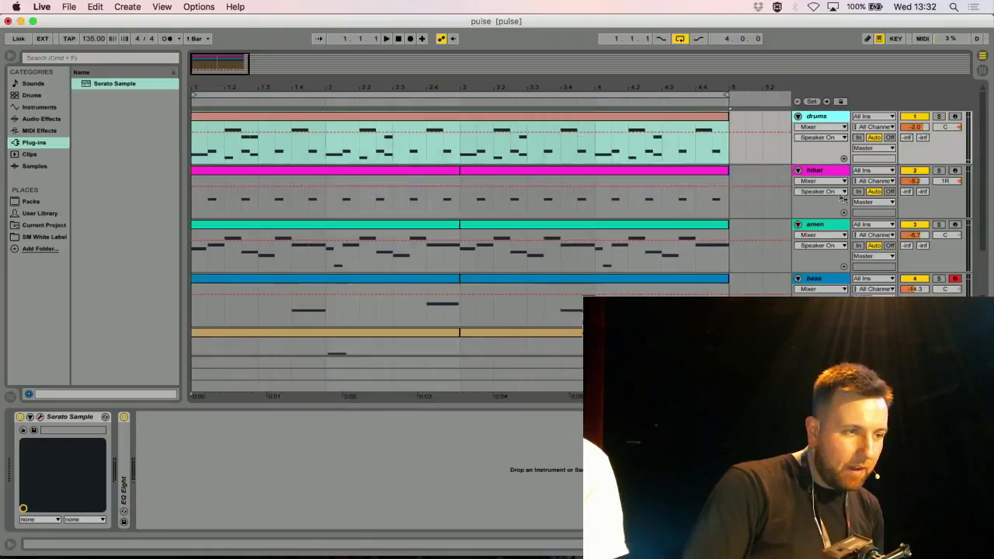
Activate and solo the hotmess track.
{"action": "scroll", "coordinate": [842, 200], "scroll_direction": "down", "scroll_amount": 5}
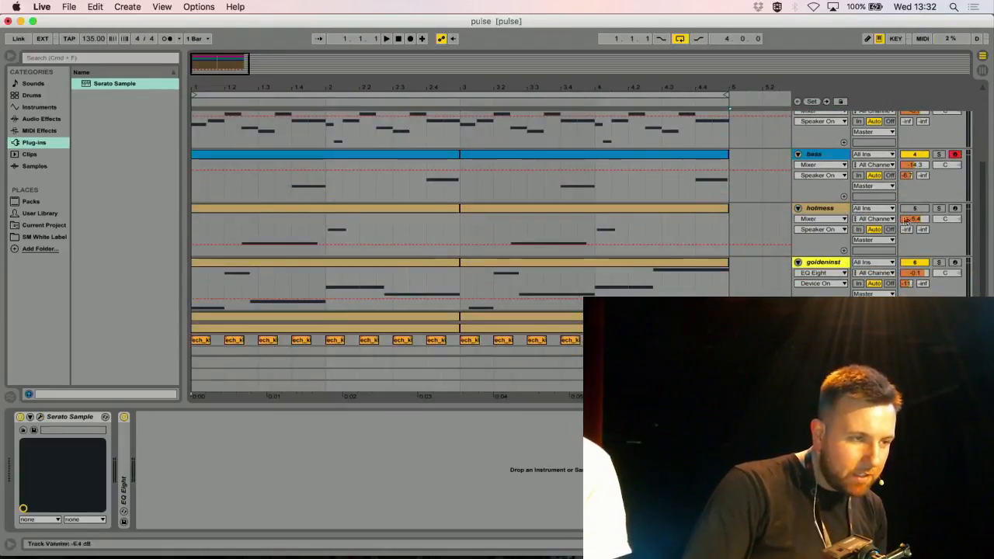
{"action": "left_click", "coordinate": [944, 213]}
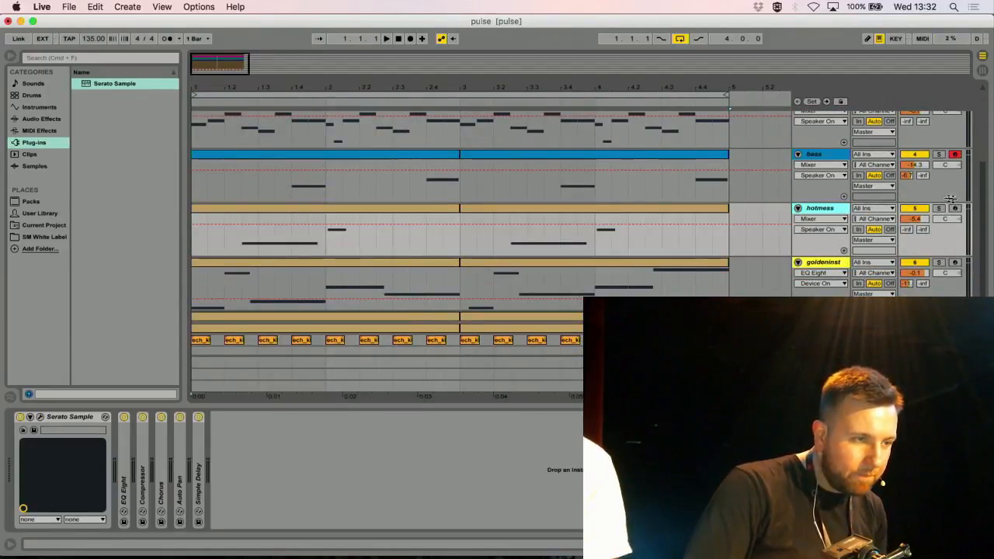
{"action": "left_click", "coordinate": [938, 209]}
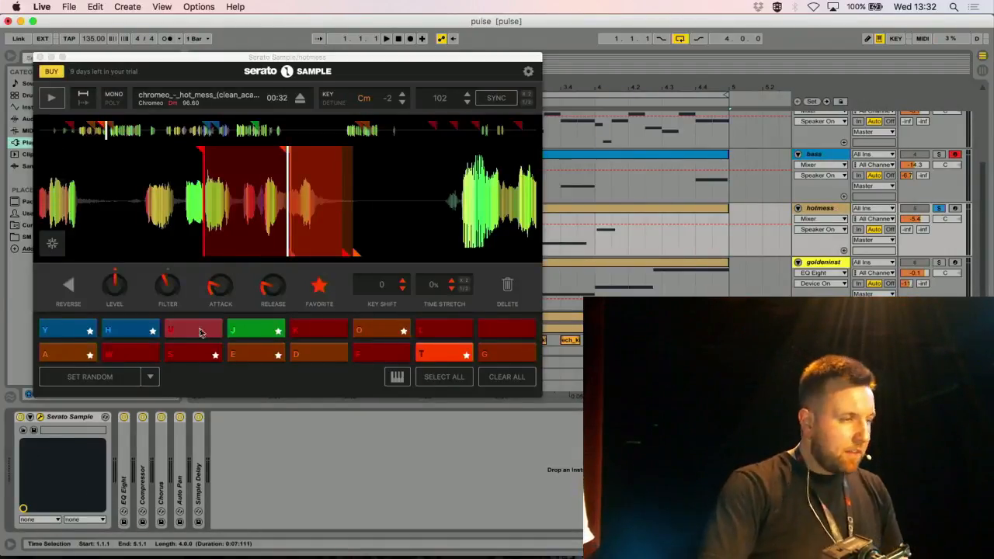
Randomize the unfavorited slices in the hotmess track's Serato Sample with Set Random.
{"action": "left_click", "coordinate": [150, 378]}
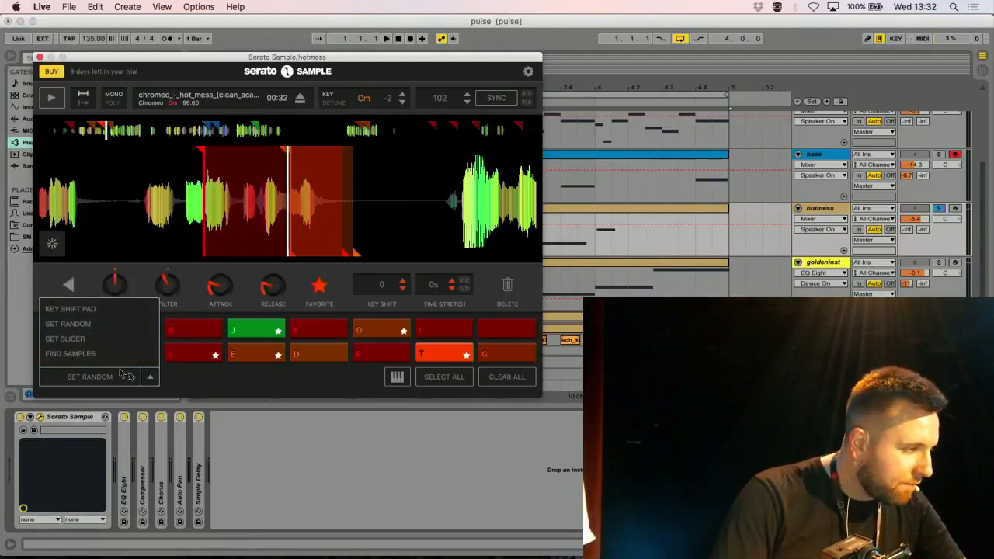
{"action": "left_click", "coordinate": [72, 324]}
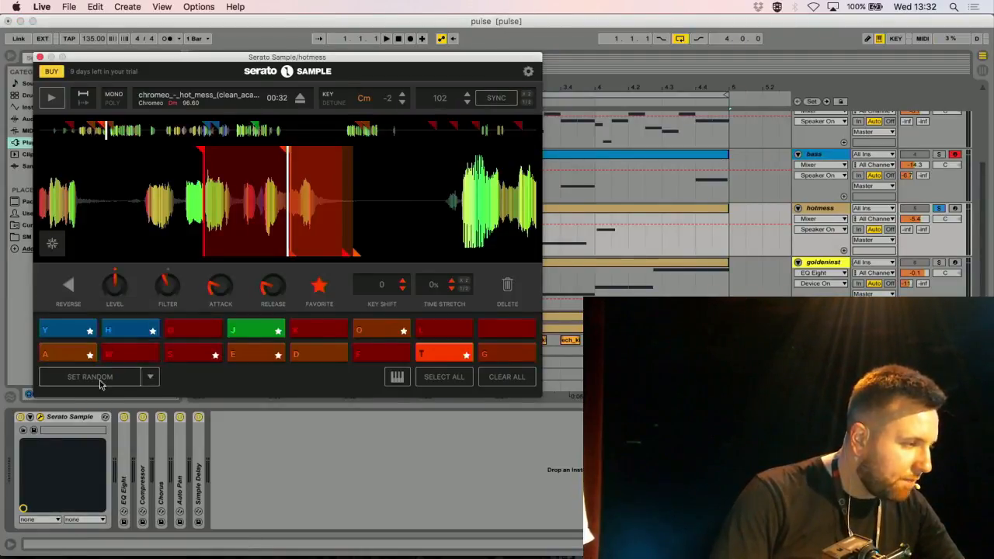
{"action": "left_click", "coordinate": [100, 382]}
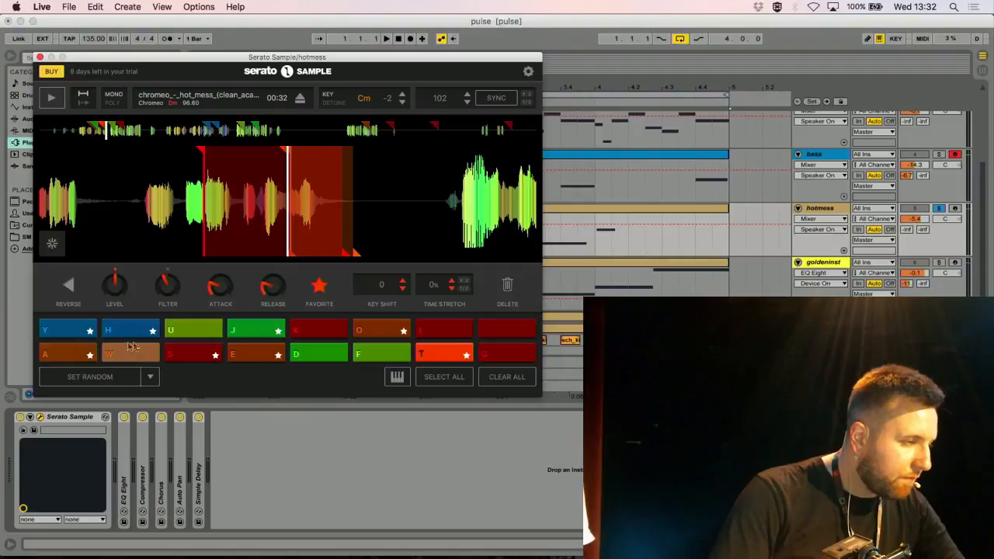
Audition the randomized hotmess slices on pads W, U, K, D and F, adjusting the system volume.
{"action": "left_click", "coordinate": [124, 355]}
{"action": "left_click", "coordinate": [203, 330]}
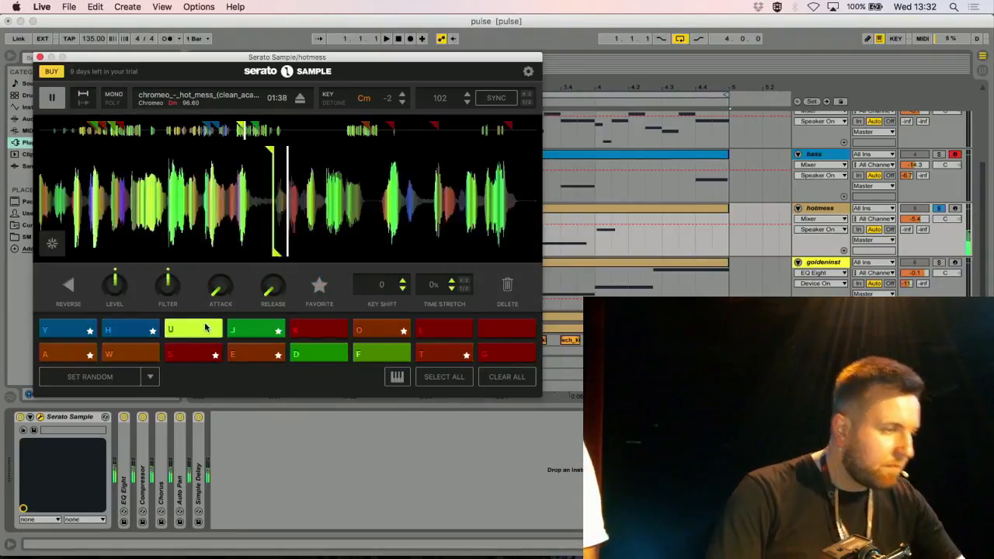
{"action": "key", "text": "XF86AudioRaiseVolume"}
{"action": "left_click", "coordinate": [89, 353]}
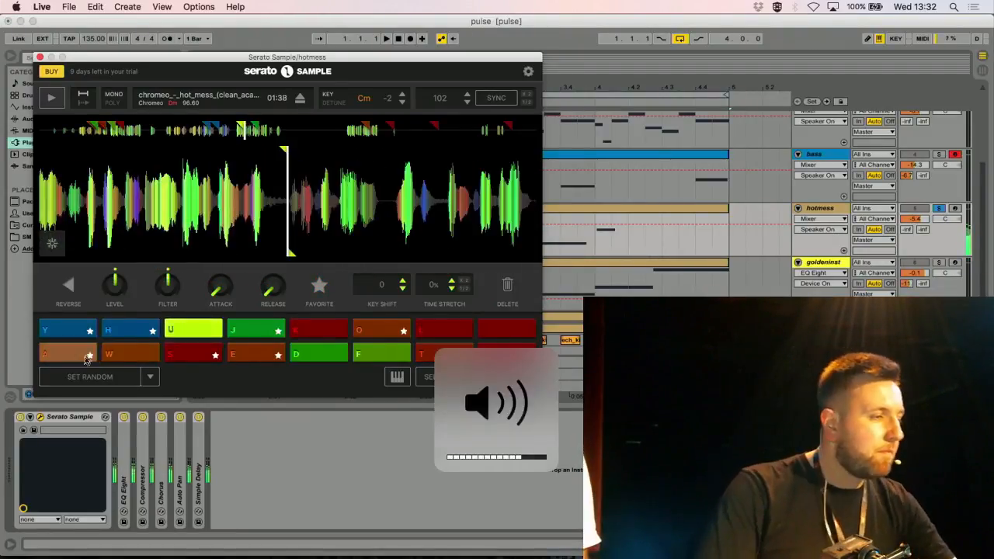
{"action": "left_click", "coordinate": [123, 356]}
{"action": "left_click", "coordinate": [321, 329]}
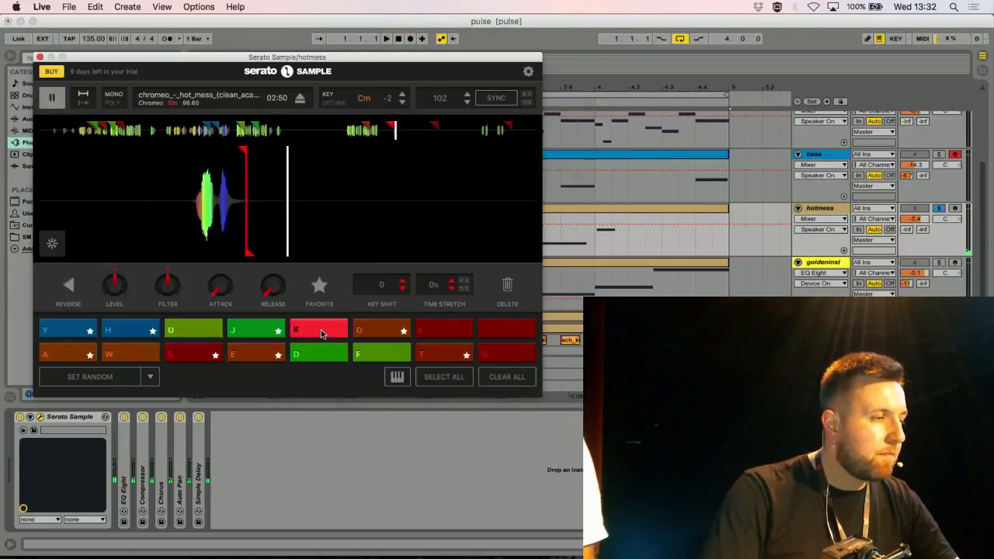
{"action": "left_click", "coordinate": [319, 356]}
{"action": "left_click", "coordinate": [374, 356]}
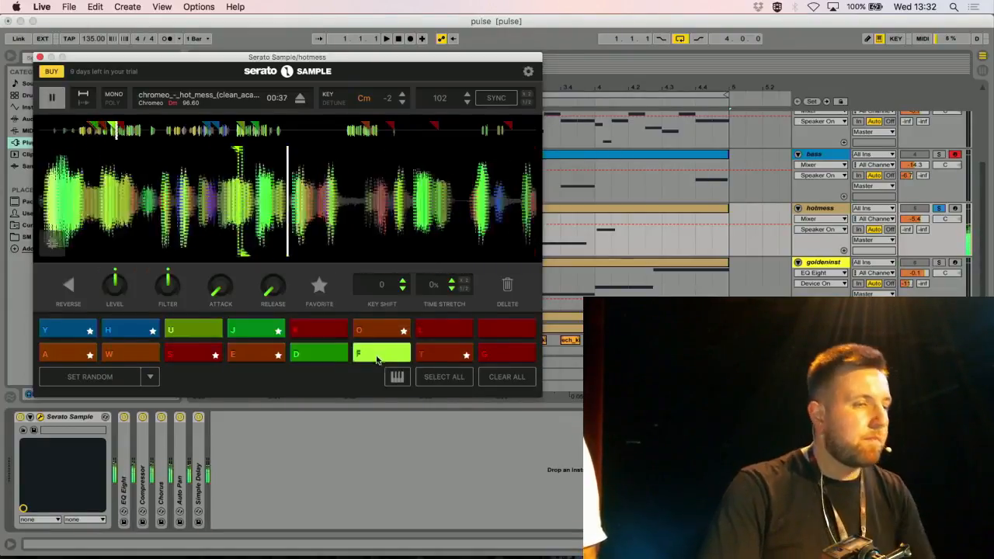
Arm the hotmess track and play its randomized slices, including those on pads S, F and G.
{"action": "left_click", "coordinate": [955, 209]}
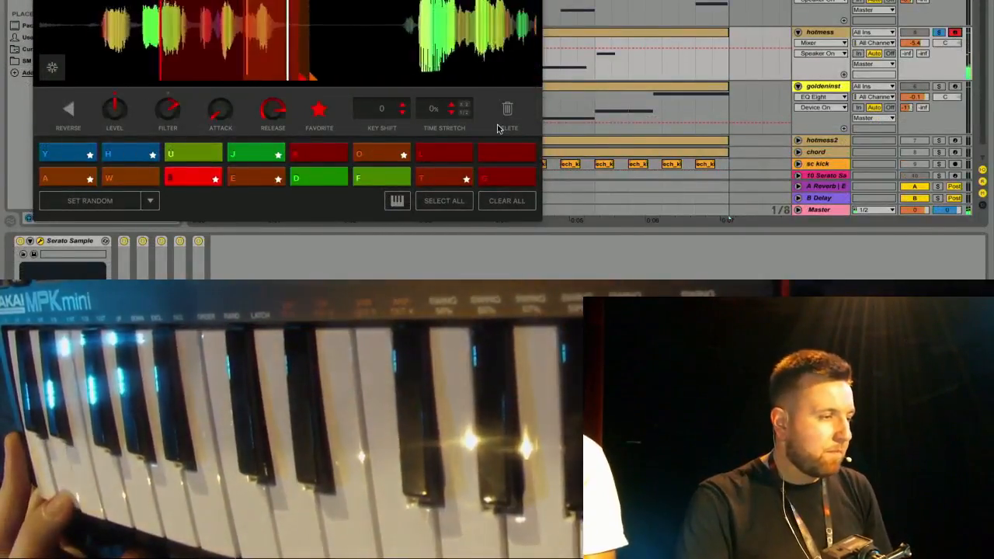
{"action": "left_click", "coordinate": [318, 178]}
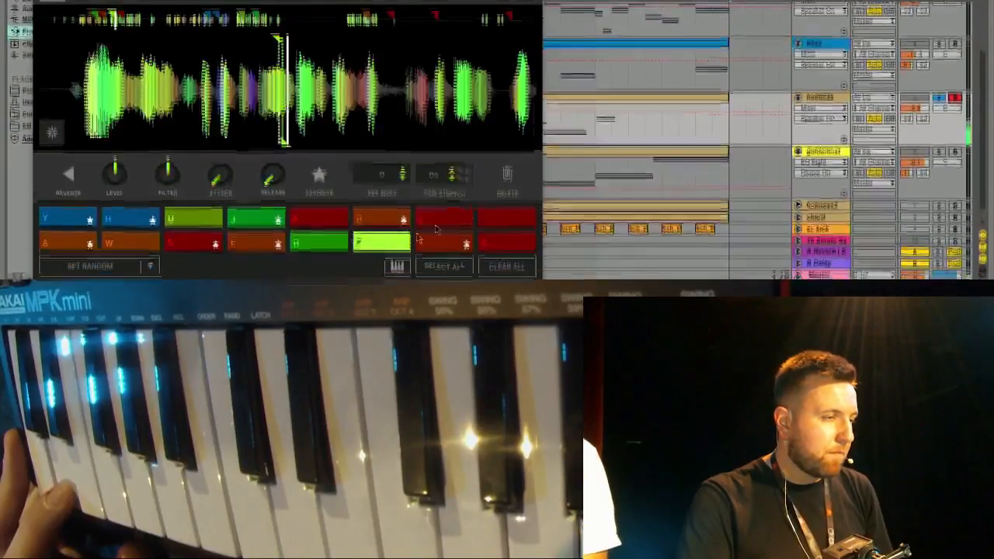
{"action": "left_click", "coordinate": [490, 153]}
{"action": "left_click", "coordinate": [491, 234]}
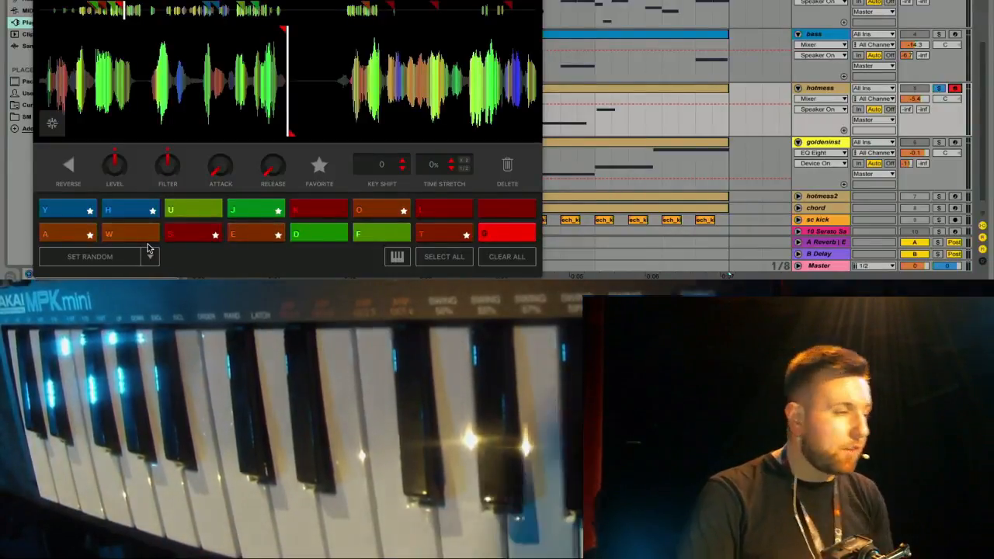
Switch the hotmess slicing mode to Find Samples, regenerate the unfavorited slices, and audition pads U and W.
{"action": "left_click", "coordinate": [151, 254]}
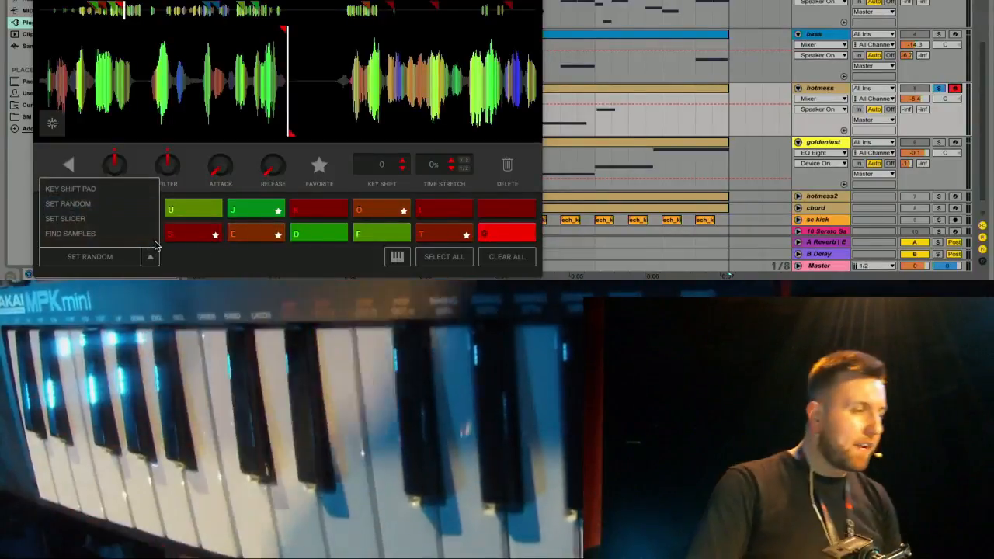
{"action": "left_click", "coordinate": [86, 234]}
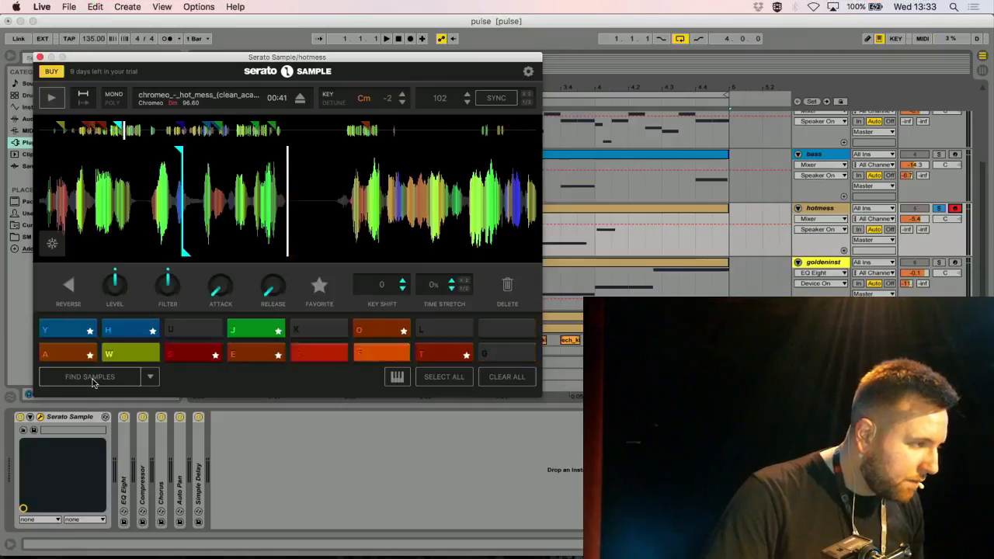
{"action": "left_click", "coordinate": [173, 331]}
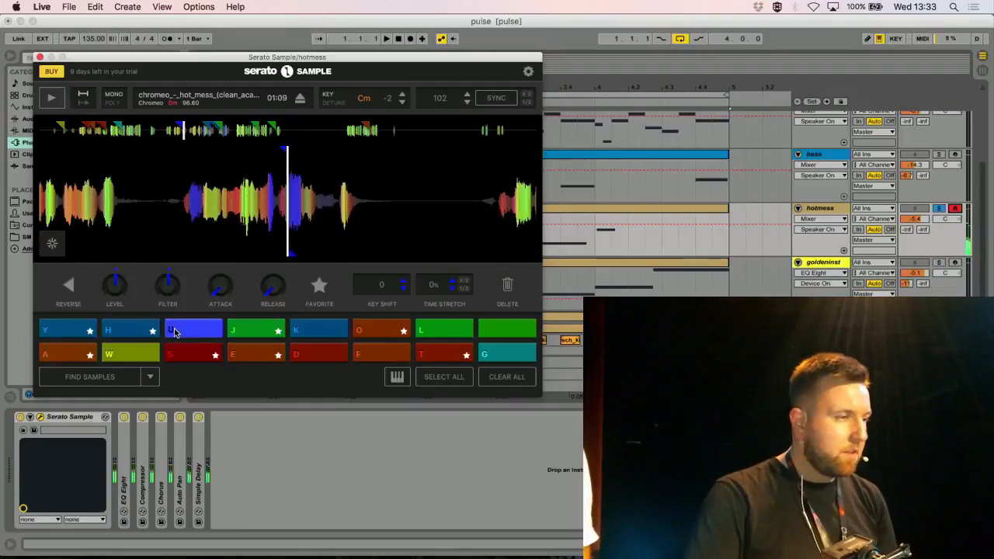
{"action": "key", "text": "XF86AudioRaiseVolume"}
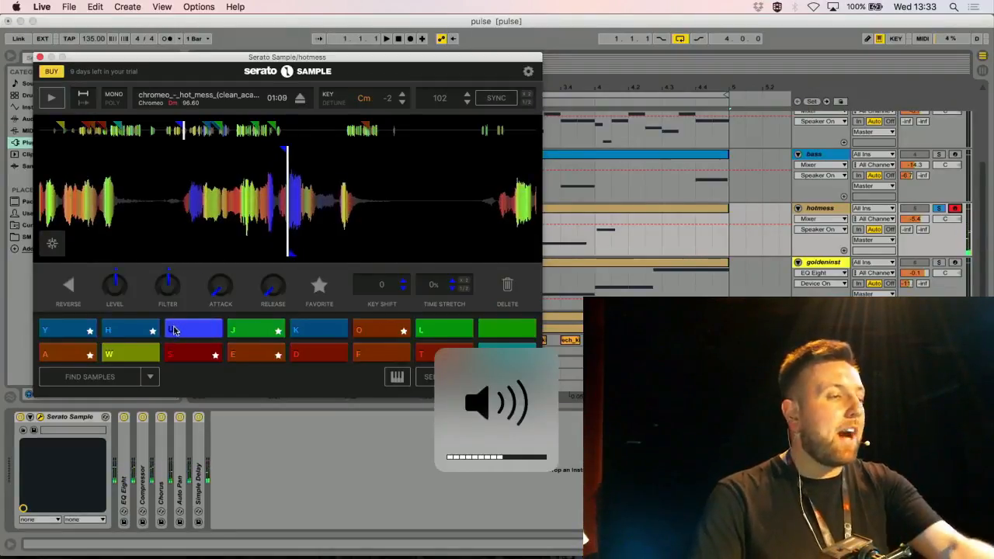
{"action": "left_click", "coordinate": [131, 357]}
{"action": "left_click", "coordinate": [179, 334]}
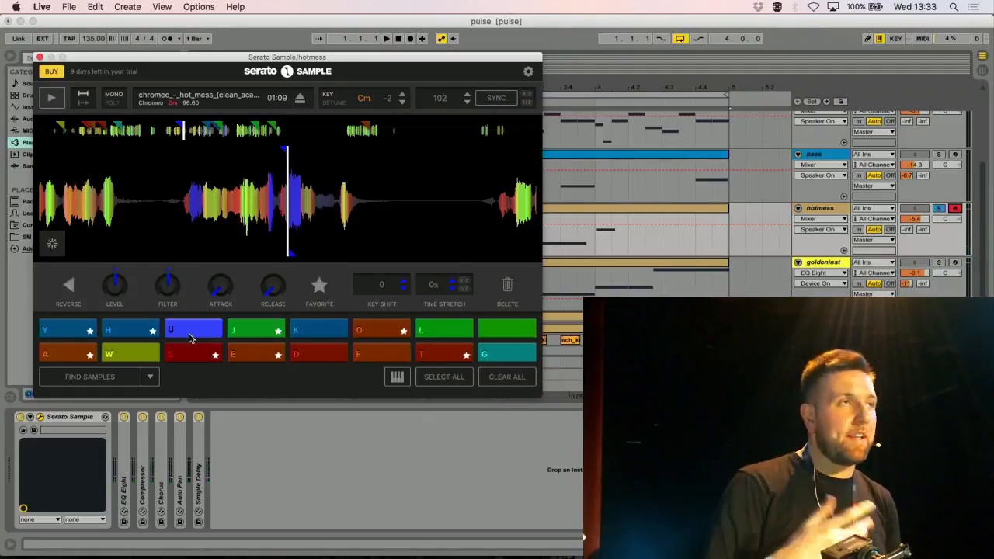
Audition the found hotmess slices across pads K, D, L, F and G, and replay pads H, U and W.
{"action": "left_click", "coordinate": [314, 329]}
{"action": "left_click", "coordinate": [317, 348]}
{"action": "left_click", "coordinate": [432, 331]}
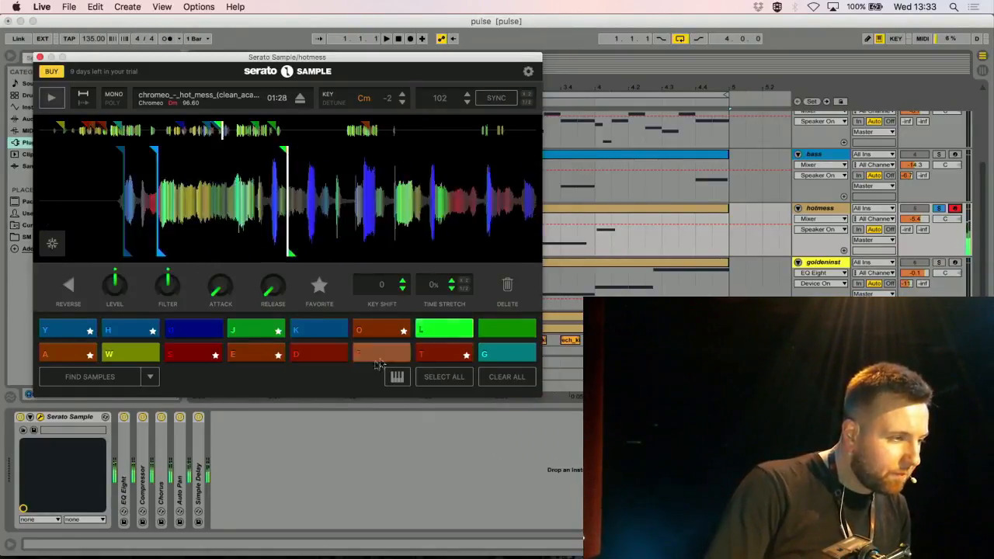
{"action": "key", "text": "f"}
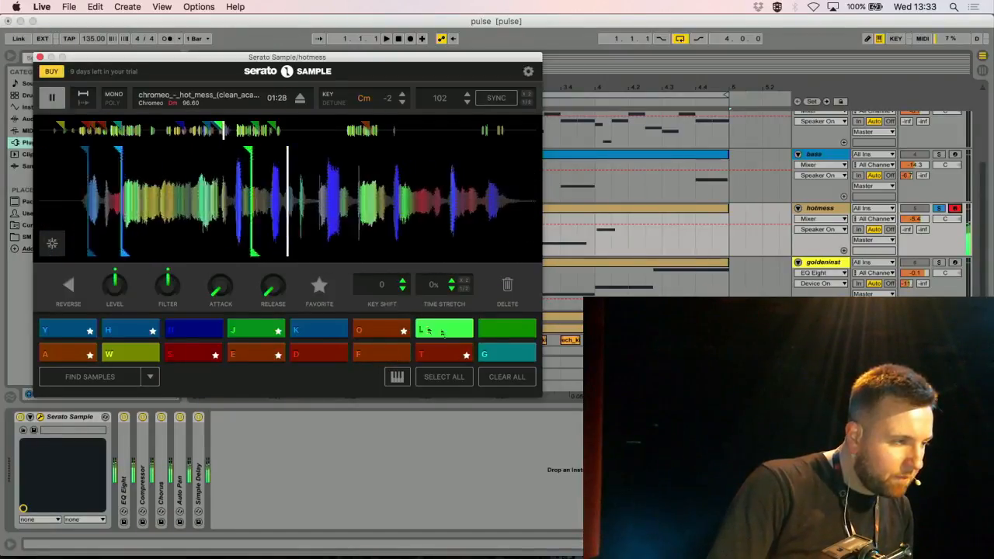
{"action": "left_click", "coordinate": [499, 333]}
{"action": "left_click", "coordinate": [494, 354]}
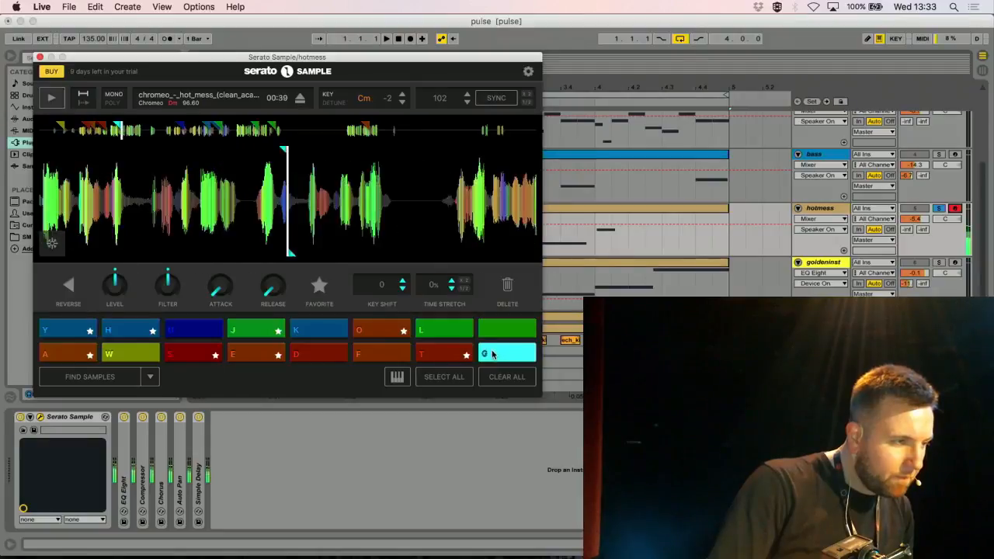
{"action": "left_click", "coordinate": [405, 364]}
{"action": "left_click", "coordinate": [333, 355]}
{"action": "left_click", "coordinate": [329, 334]}
{"action": "left_click", "coordinate": [130, 330]}
{"action": "left_click", "coordinate": [193, 330]}
{"action": "left_click", "coordinate": [130, 355]}
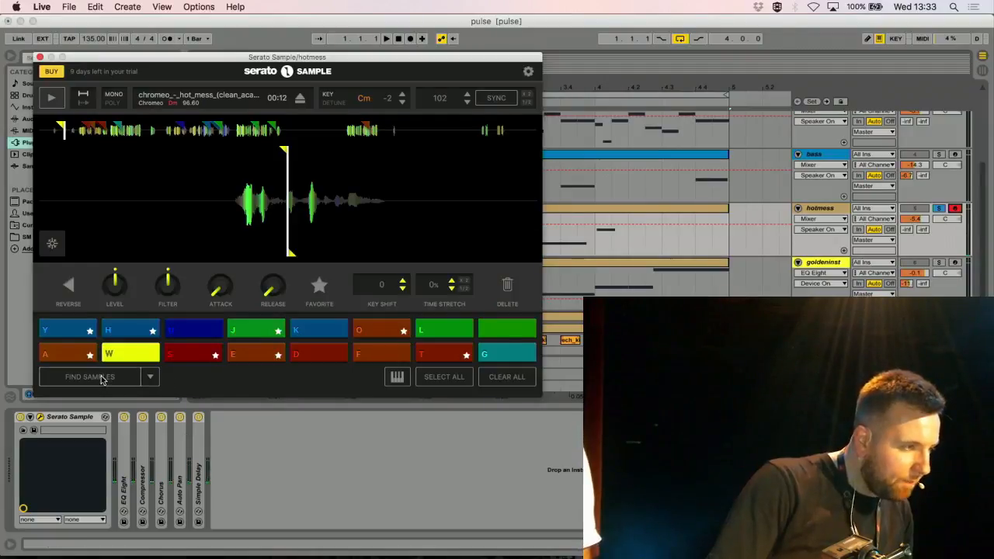
Run Find Samples again on the hotmess sample and audition the new slices on pads W, U and K.
{"action": "left_click", "coordinate": [140, 354]}
{"action": "left_click", "coordinate": [192, 330]}
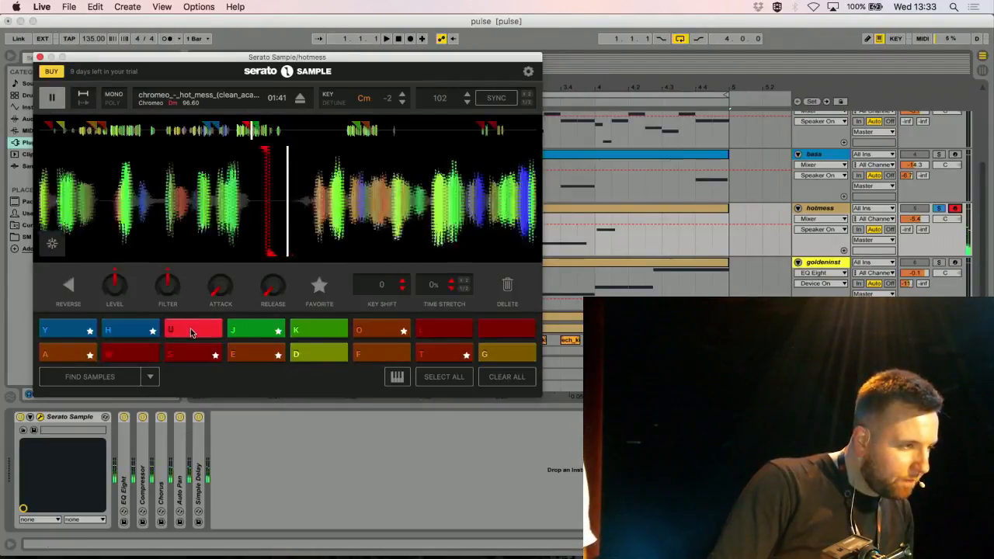
{"action": "key", "text": "k"}
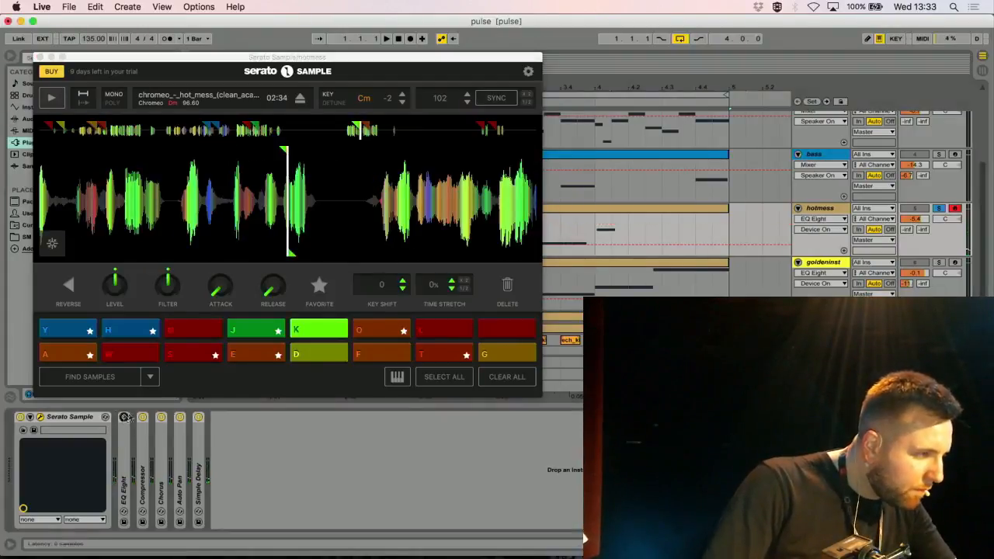
Turn off the hotmess track's EQ Eight and audition the slices on pads L, F, D and K.
{"action": "left_click", "coordinate": [440, 336]}
{"action": "key", "text": "f"}
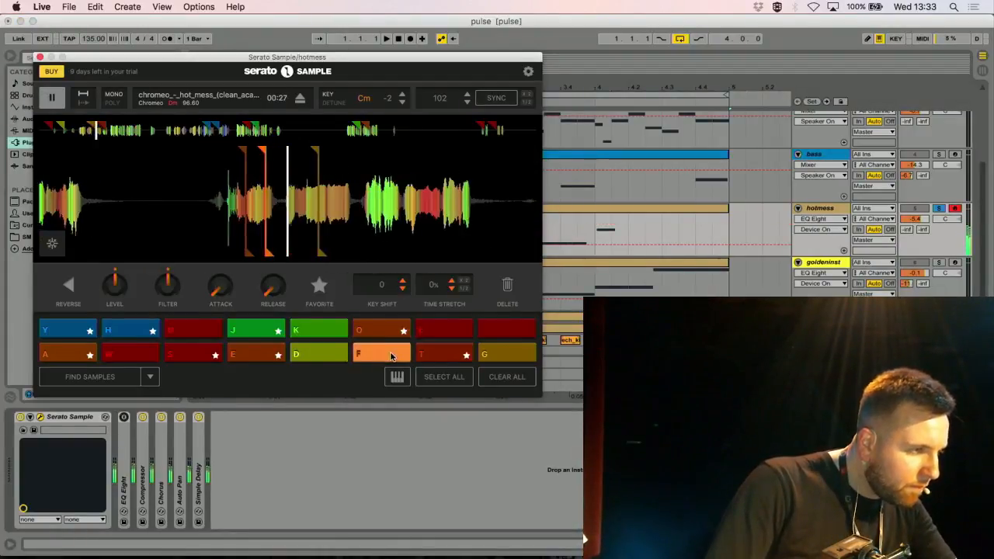
{"action": "left_click", "coordinate": [508, 330]}
{"action": "left_click", "coordinate": [334, 351]}
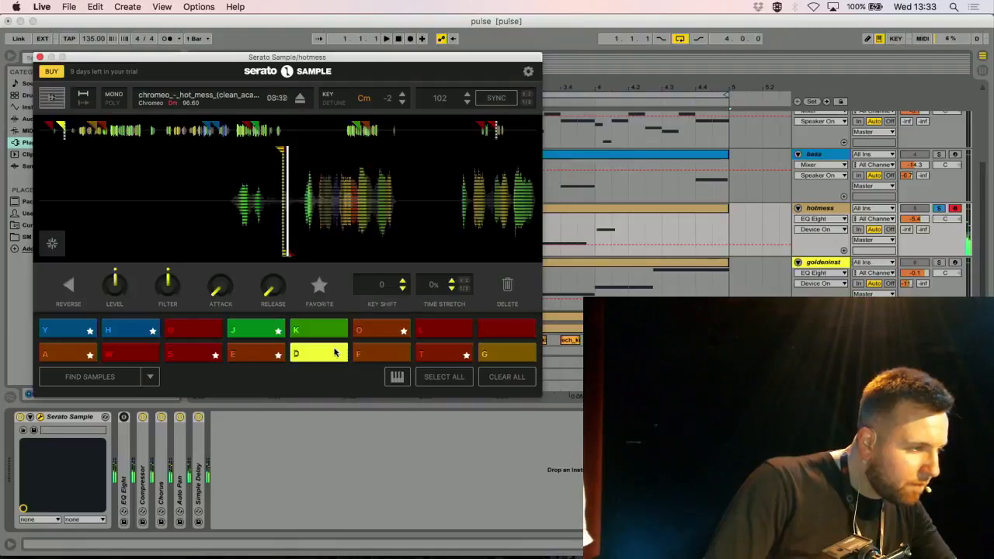
{"action": "left_click", "coordinate": [330, 334]}
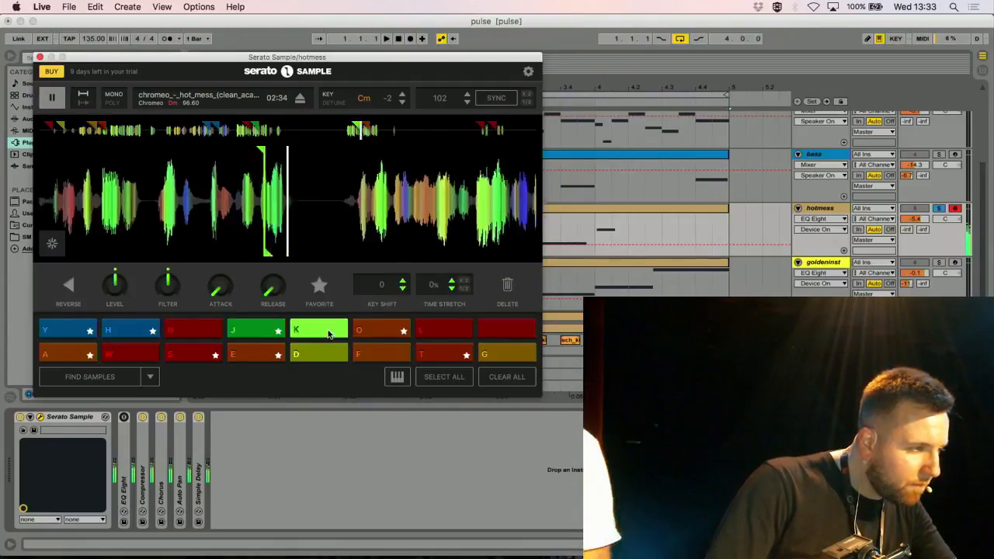
Audition hotmess pads U and W, turn the track's EQ Eight back on, and close its Serato Sample window.
{"action": "left_click", "coordinate": [198, 333]}
{"action": "left_click", "coordinate": [155, 354]}
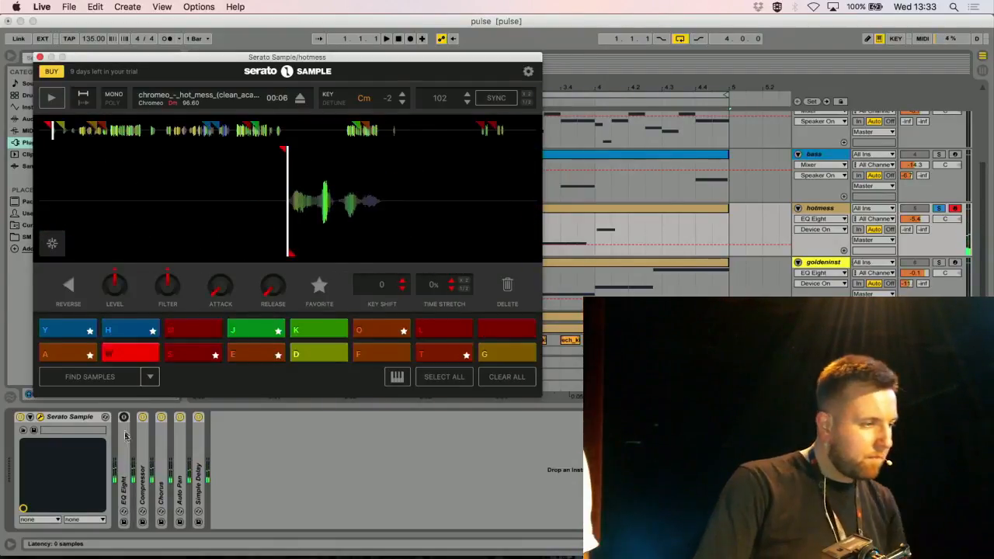
{"action": "left_click", "coordinate": [148, 378]}
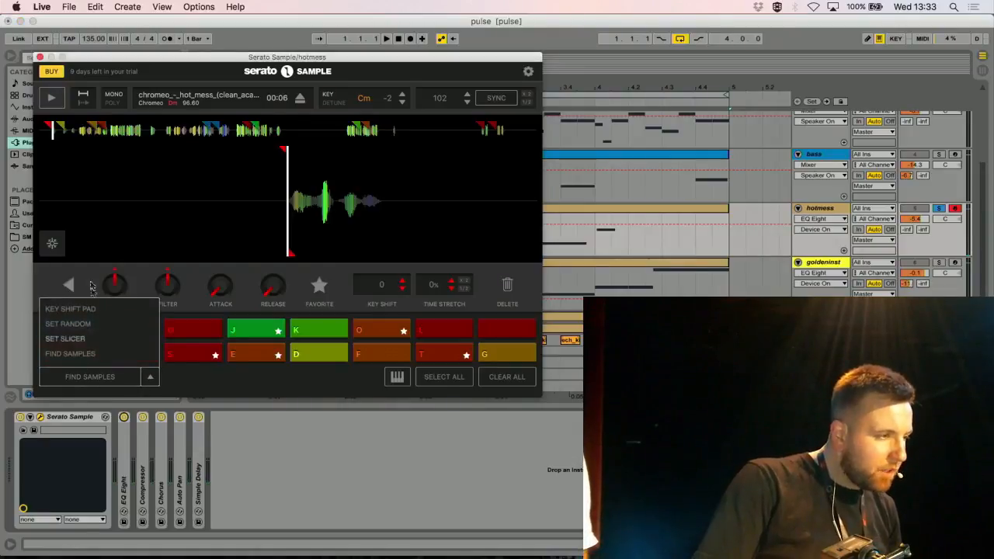
{"action": "left_click", "coordinate": [40, 57]}
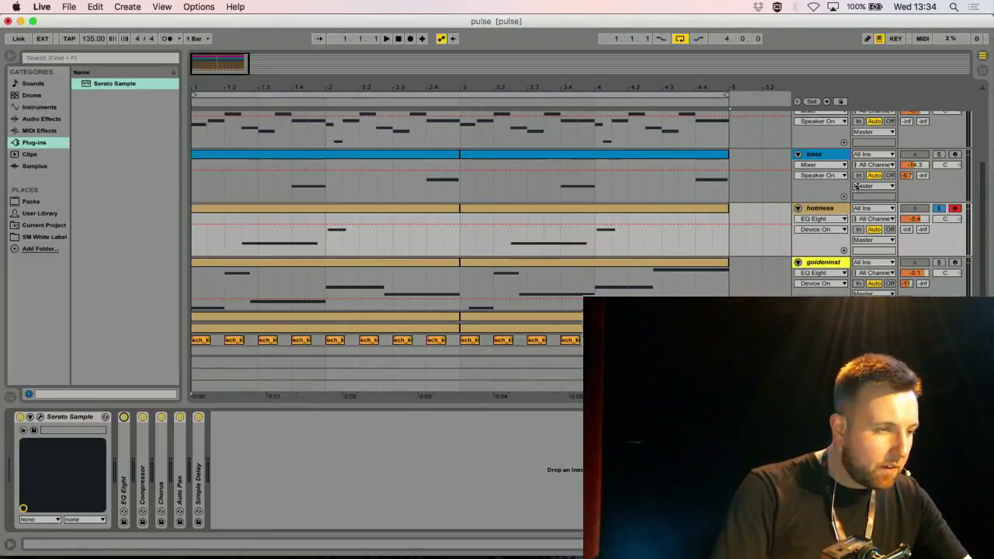
Reopen the hotmess track's Serato Sample, choose Find Samples, and audition the new slices on pads W, U and K.
{"action": "scroll", "coordinate": [695, 171], "scroll_direction": "up", "scroll_amount": 3}
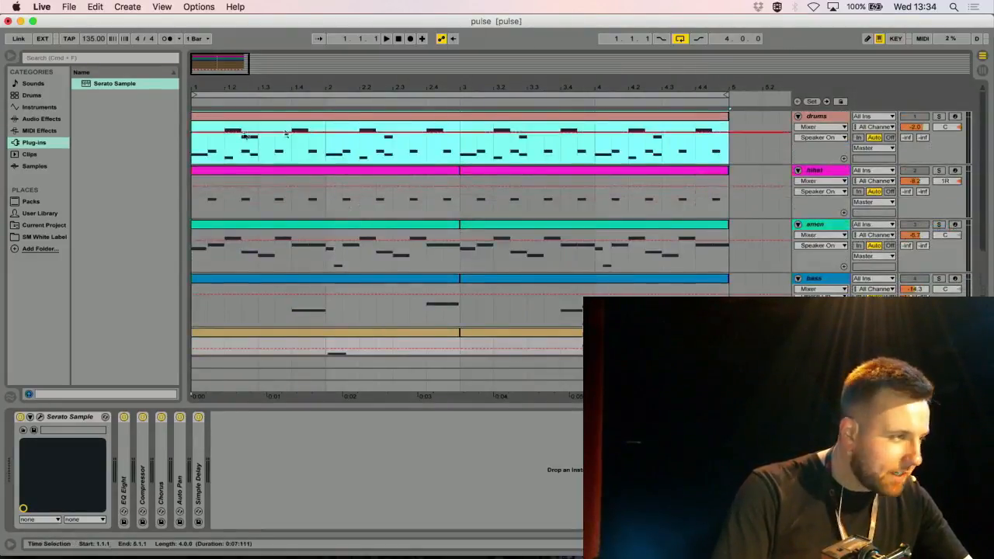
{"action": "scroll", "coordinate": [461, 233], "scroll_direction": "down", "scroll_amount": 3}
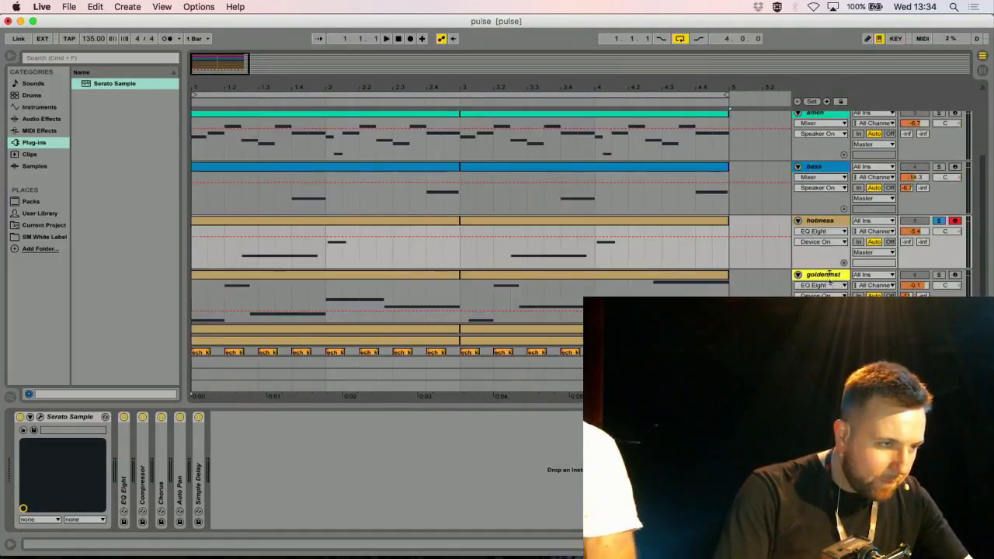
{"action": "left_click", "coordinate": [40, 418]}
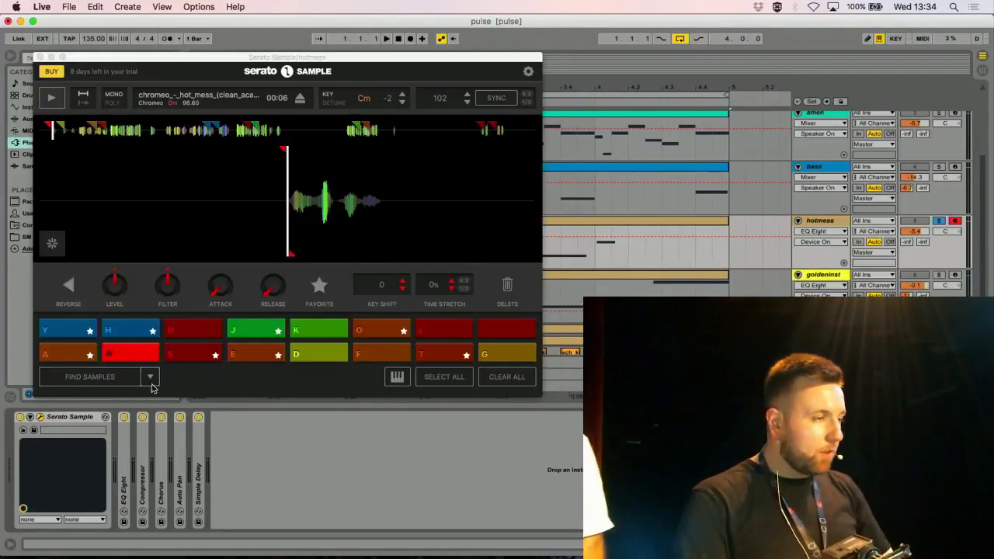
{"action": "left_click", "coordinate": [150, 377]}
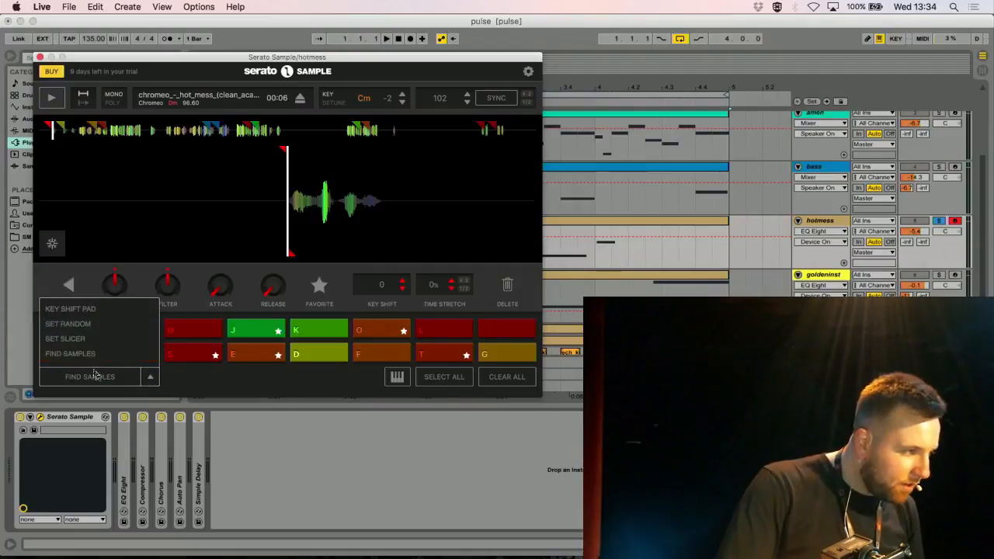
{"action": "left_click", "coordinate": [82, 354]}
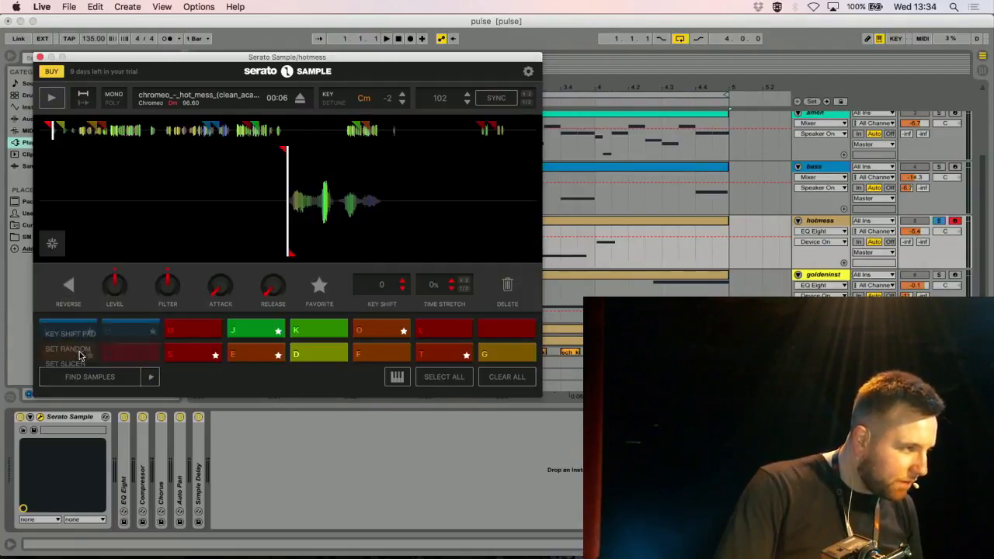
{"action": "left_click", "coordinate": [130, 356]}
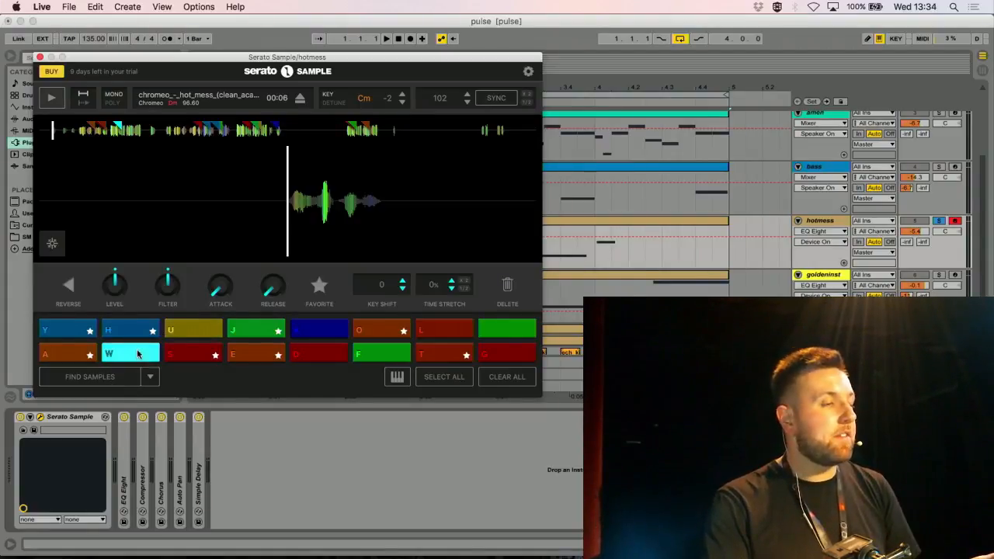
{"action": "left_click", "coordinate": [216, 333]}
{"action": "left_click", "coordinate": [304, 337]}
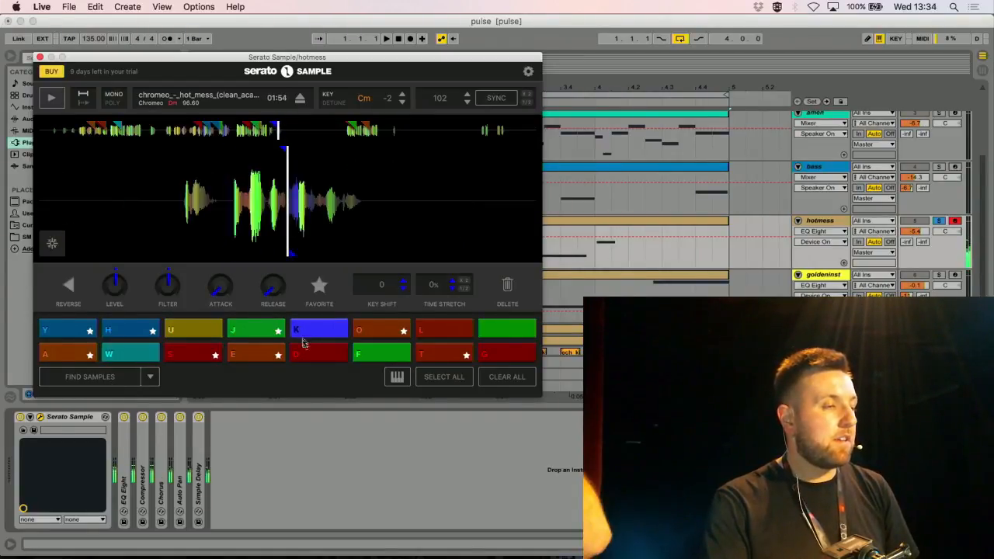
Regenerate the unfavorited hotmess slices with Find Samples and audition pads W, U, D, K, L, F and the unlabelled last pad.
{"action": "left_click", "coordinate": [93, 378]}
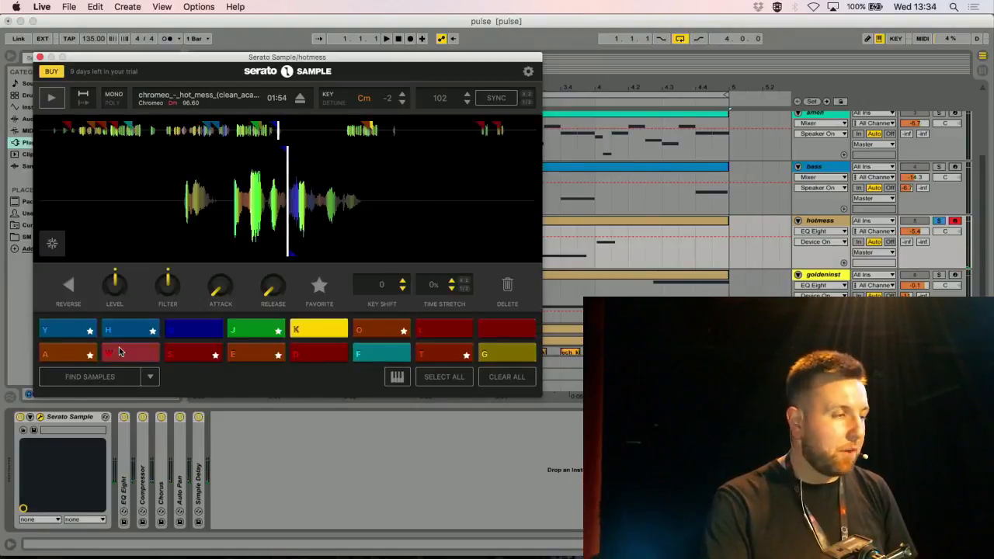
{"action": "left_click", "coordinate": [119, 351]}
{"action": "left_click", "coordinate": [189, 328]}
{"action": "left_click", "coordinate": [314, 350]}
{"action": "left_click", "coordinate": [325, 332]}
{"action": "left_click", "coordinate": [435, 330]}
{"action": "left_click", "coordinate": [382, 357]}
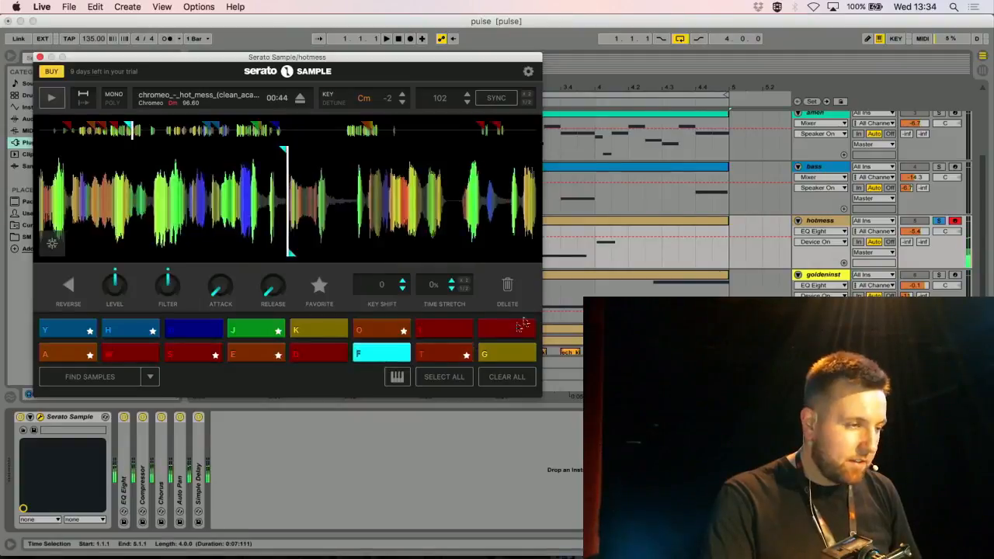
{"action": "left_click", "coordinate": [522, 327]}
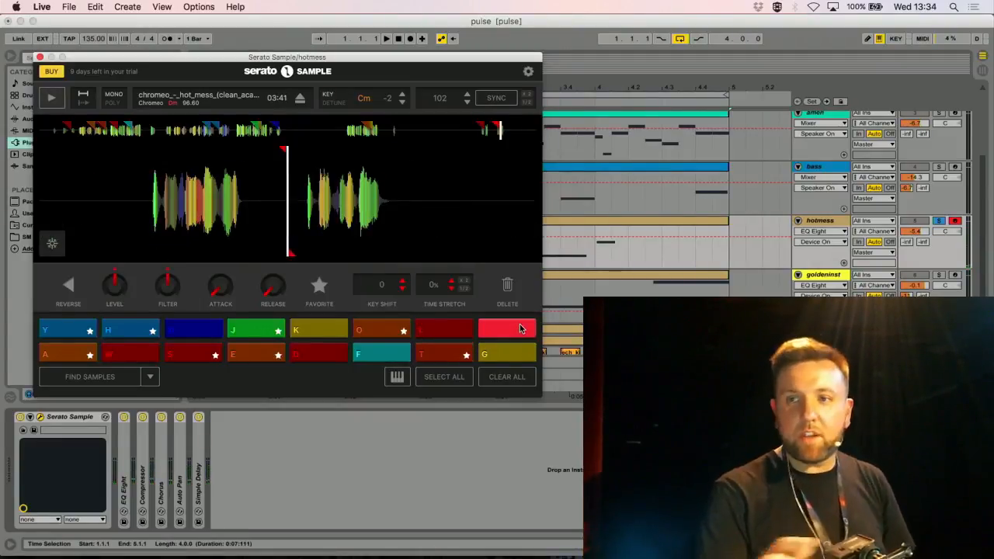
Close the hotmess Serato Sample, arm the amen track, and open its Serato Sample.
{"action": "left_click", "coordinate": [40, 57]}
{"action": "scroll", "coordinate": [936, 183], "scroll_direction": "up", "scroll_amount": 3}
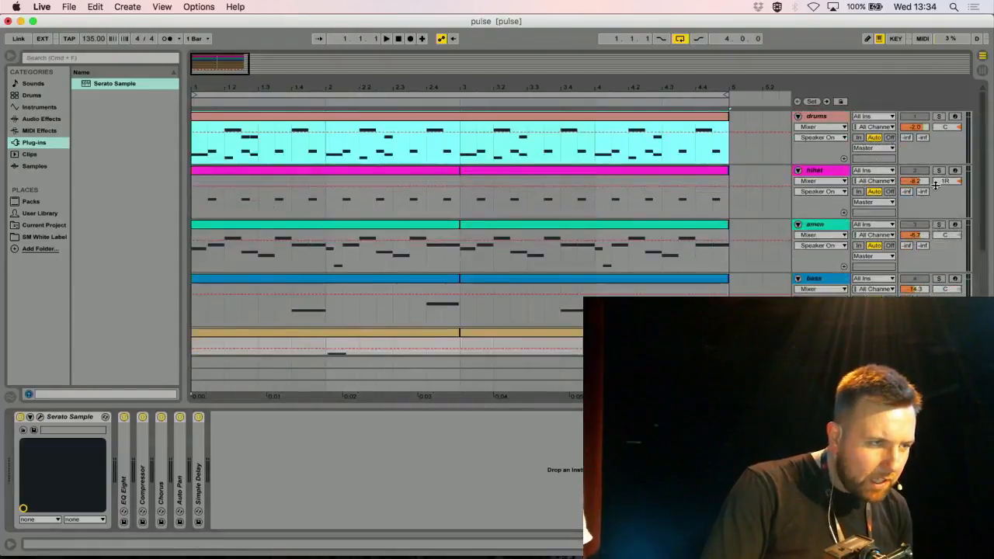
{"action": "left_click", "coordinate": [954, 225]}
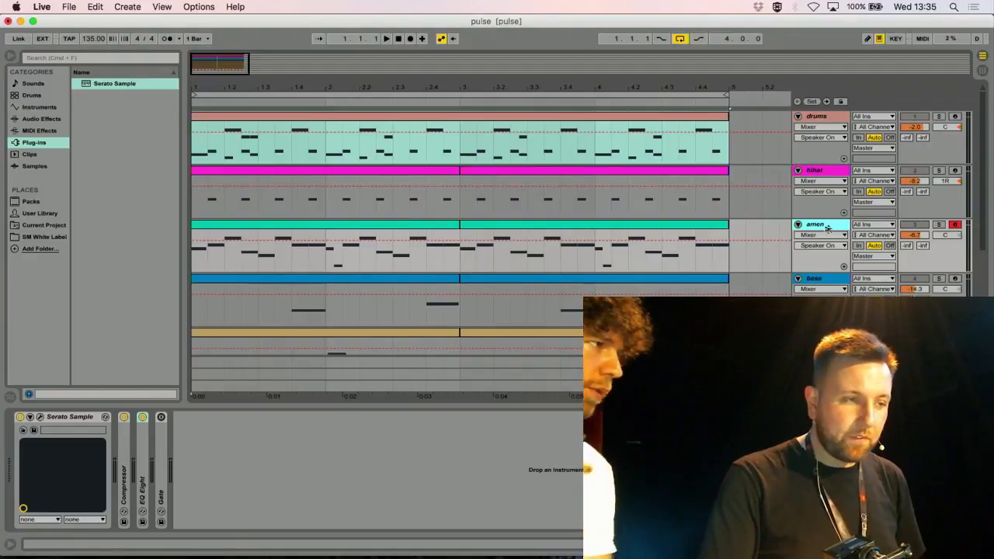
{"action": "left_click", "coordinate": [230, 266]}
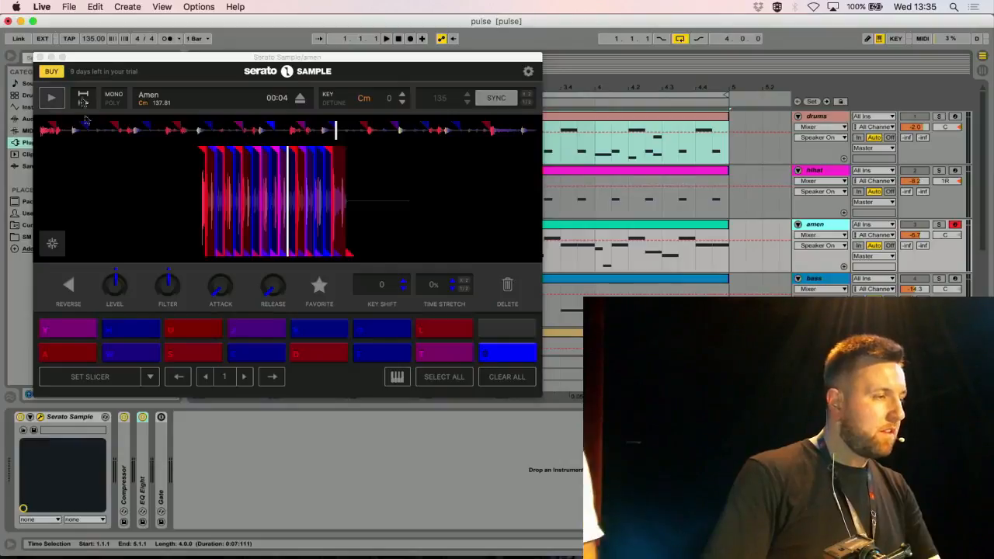
Solo the amen track and move the waveform playhead to the very start of the Amen sample.
{"action": "left_click", "coordinate": [52, 164]}
{"action": "left_click", "coordinate": [52, 163]}
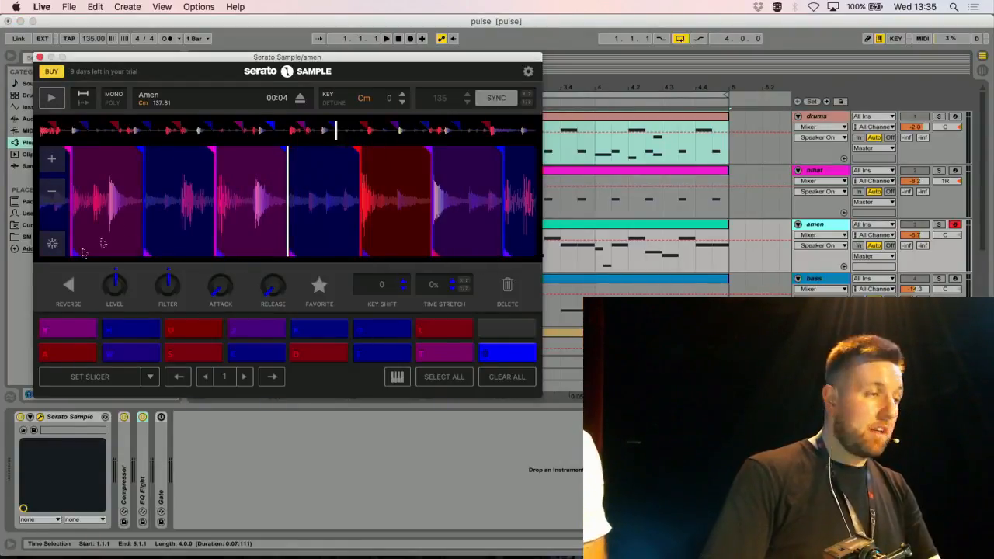
{"action": "left_click", "coordinate": [54, 194]}
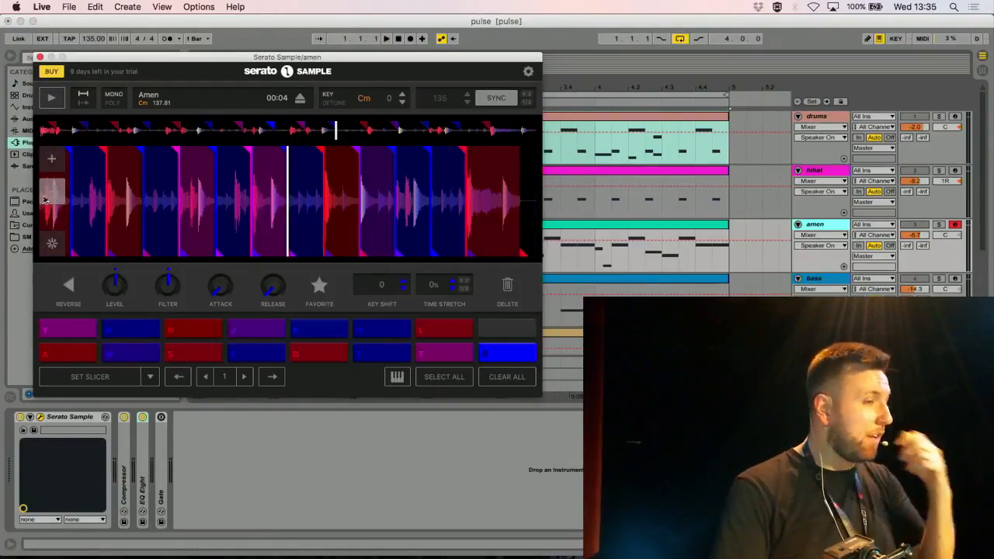
{"action": "left_click_drag", "start_coordinate": [162, 202], "coordinate": [497, 229]}
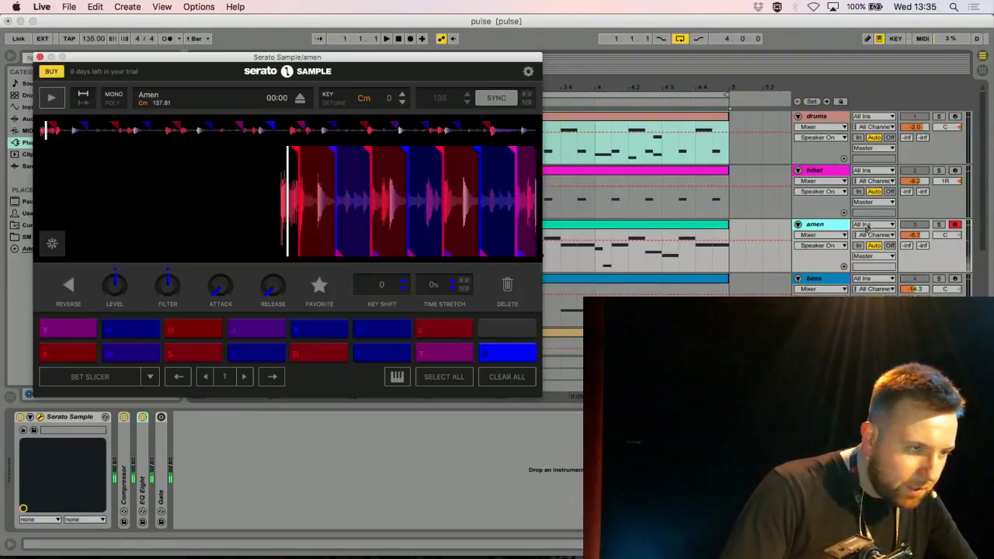
{"action": "left_click", "coordinate": [940, 225]}
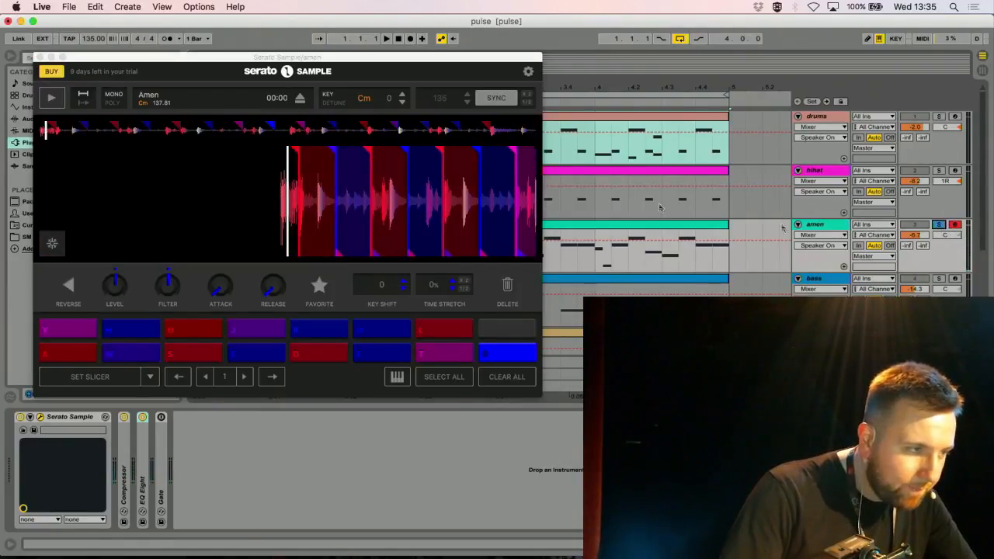
{"action": "left_click_drag", "start_coordinate": [304, 191], "coordinate": [326, 195]}
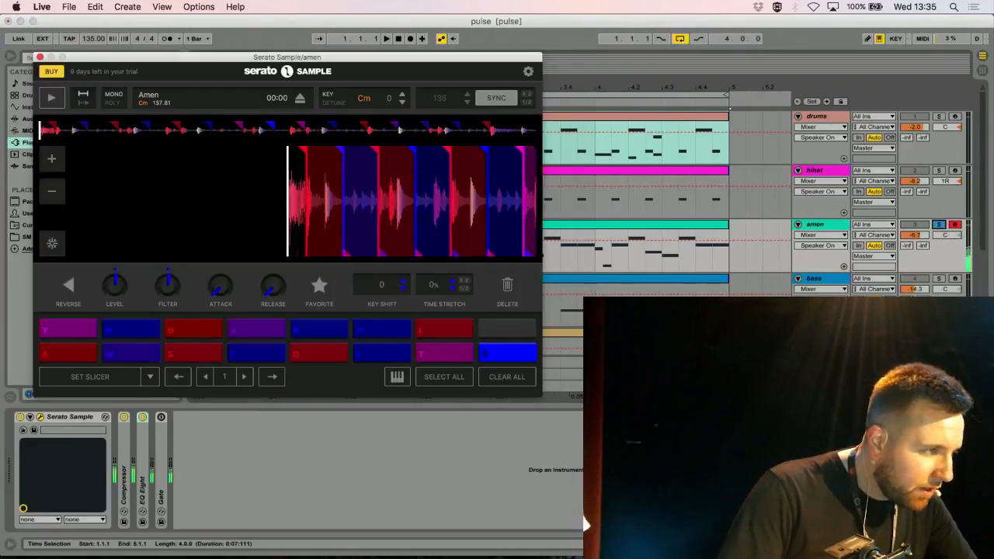
Switch the Amen sample's slicing mode to Find Samples and audition pads Y, H, U, S and W.
{"action": "left_click", "coordinate": [152, 378]}
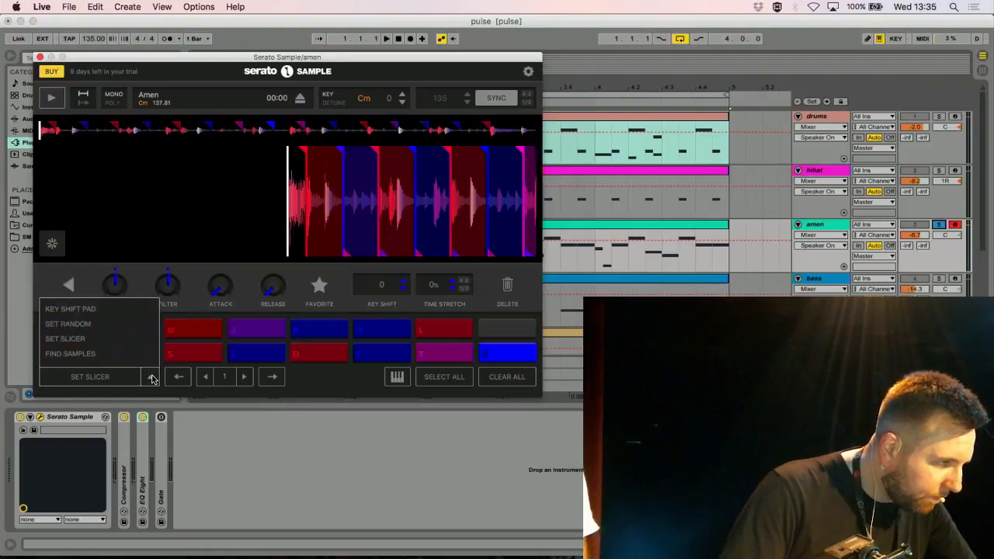
{"action": "left_click", "coordinate": [69, 354]}
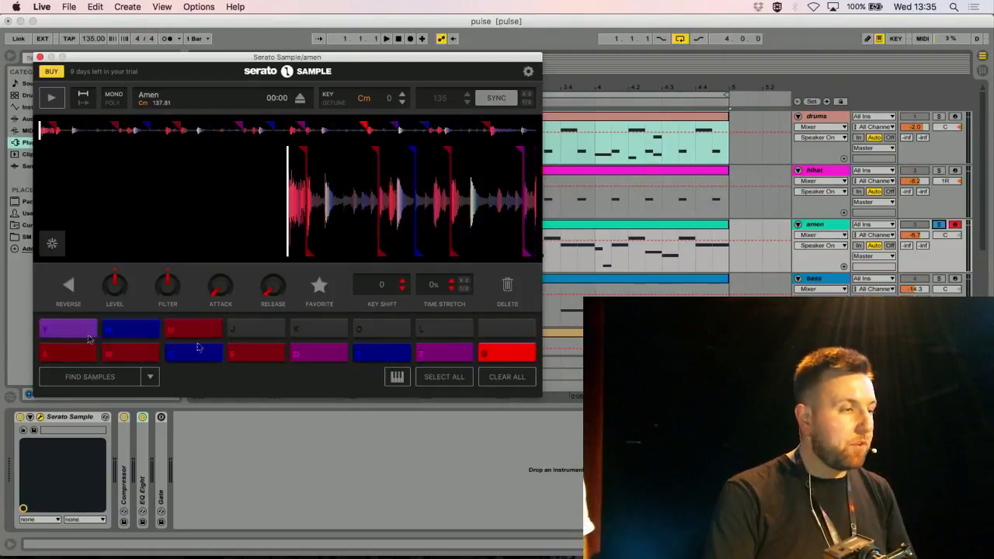
{"action": "left_click", "coordinate": [43, 327]}
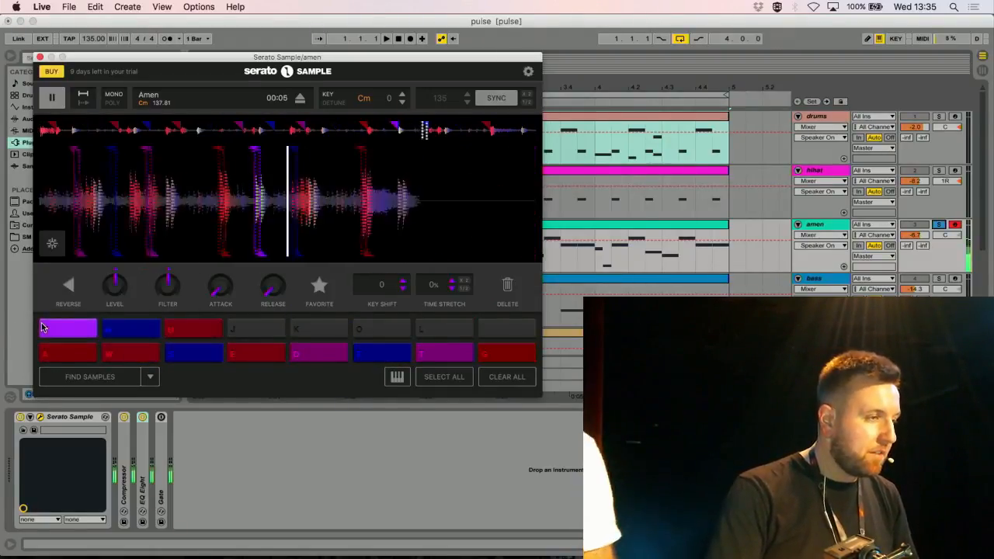
{"action": "left_click", "coordinate": [135, 332]}
{"action": "left_click", "coordinate": [178, 330]}
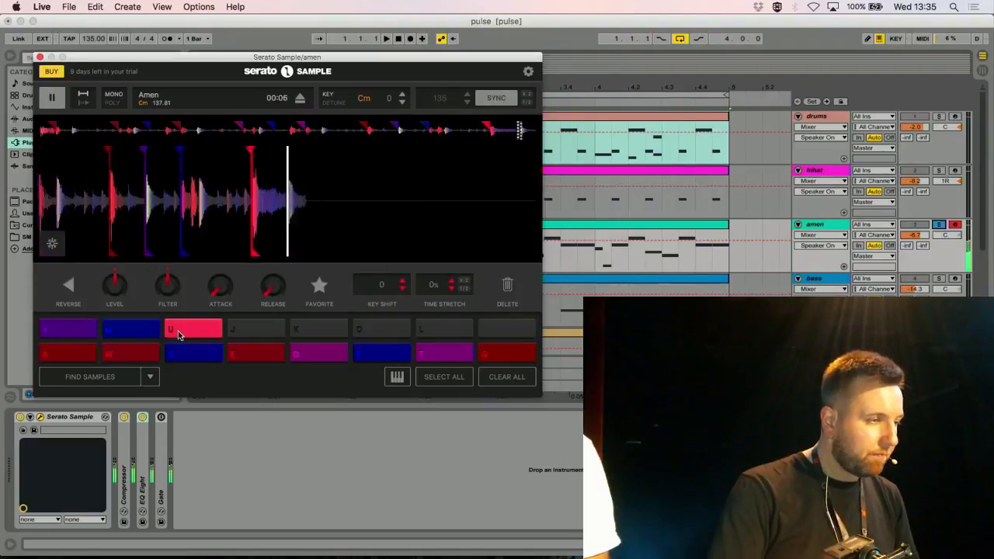
{"action": "left_click", "coordinate": [191, 358]}
{"action": "left_click", "coordinate": [118, 358]}
{"action": "left_click", "coordinate": [77, 333]}
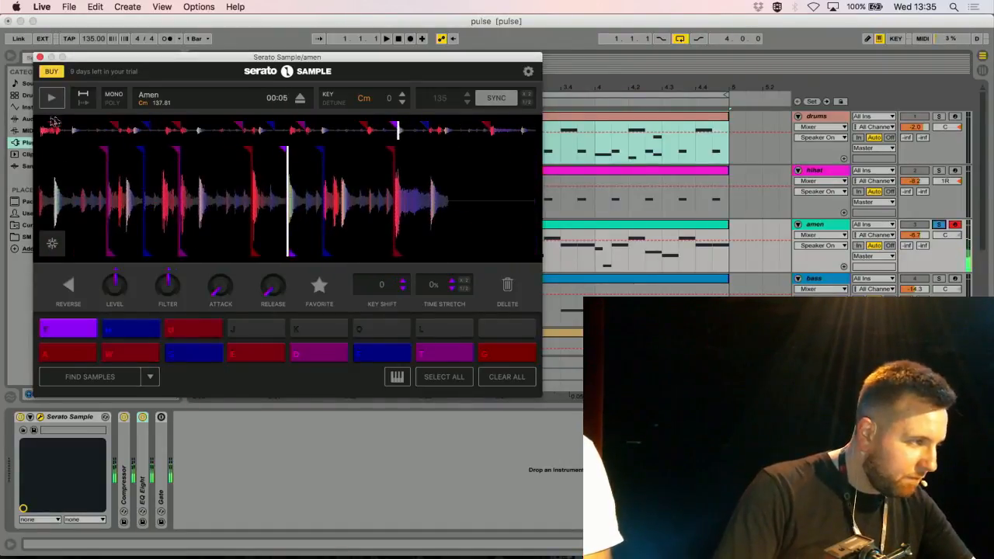
Adjust pad Y's start marker to just before its transient, set its end marker before the next hit, and audition the slice.
{"action": "left_click", "coordinate": [49, 158]}
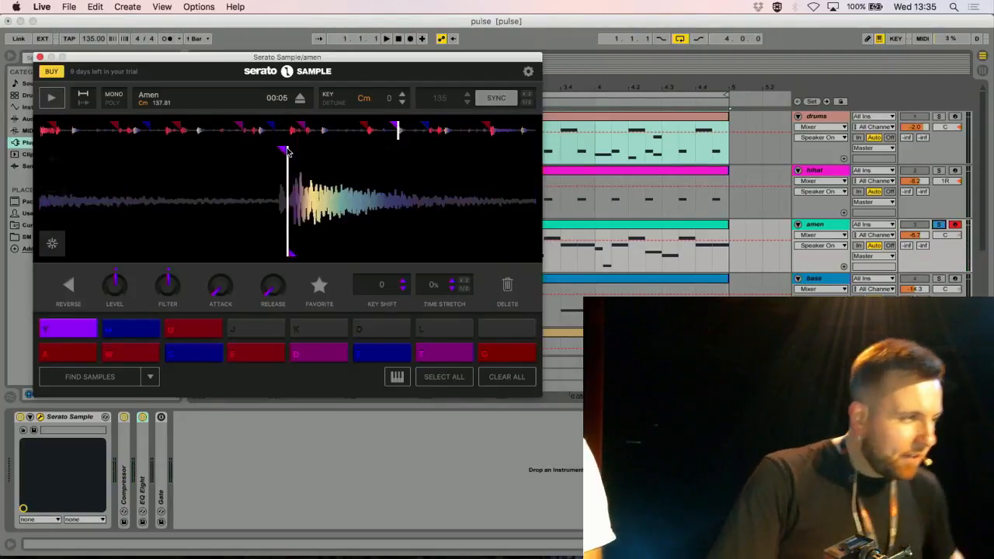
{"action": "mouse_move", "coordinate": [286, 151]}
{"action": "left_mouse_down"}
{"action": "mouse_move", "coordinate": [278, 155]}
{"action": "mouse_move", "coordinate": [325, 158]}
{"action": "left_mouse_up"}
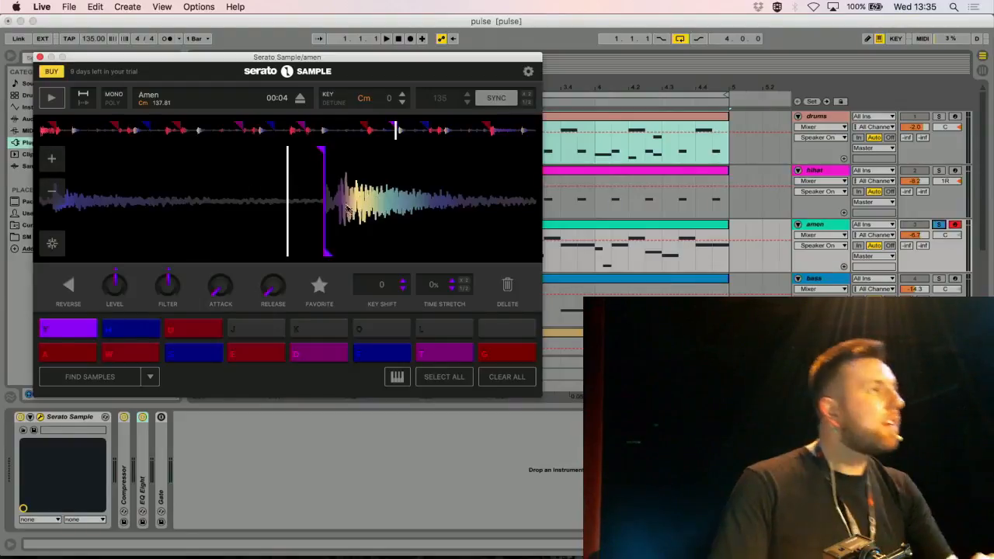
{"action": "mouse_move", "coordinate": [325, 206]}
{"action": "left_mouse_down"}
{"action": "mouse_move", "coordinate": [217, 212]}
{"action": "mouse_move", "coordinate": [177, 225]}
{"action": "mouse_move", "coordinate": [233, 254]}
{"action": "mouse_move", "coordinate": [395, 255]}
{"action": "mouse_move", "coordinate": [381, 254]}
{"action": "left_mouse_up"}
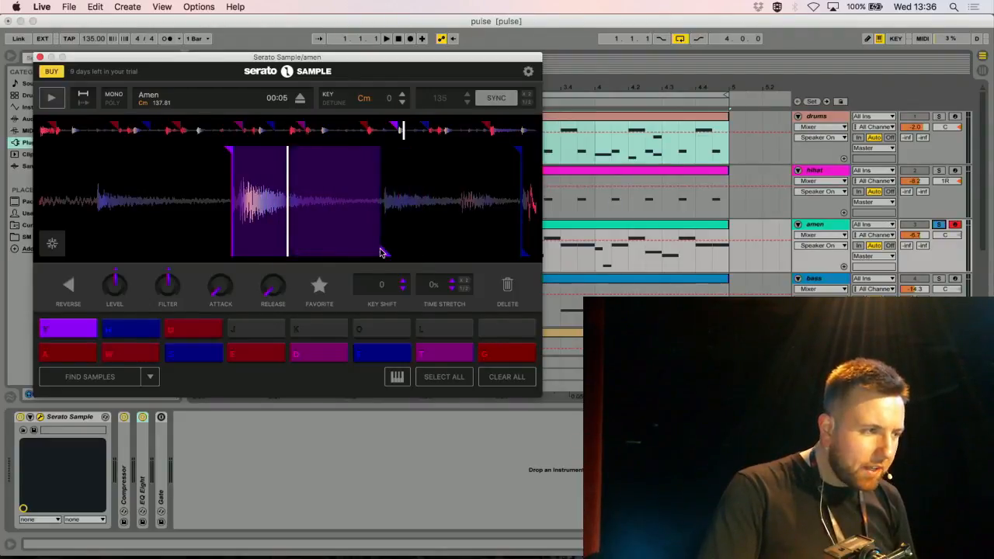
{"action": "left_click", "coordinate": [62, 327]}
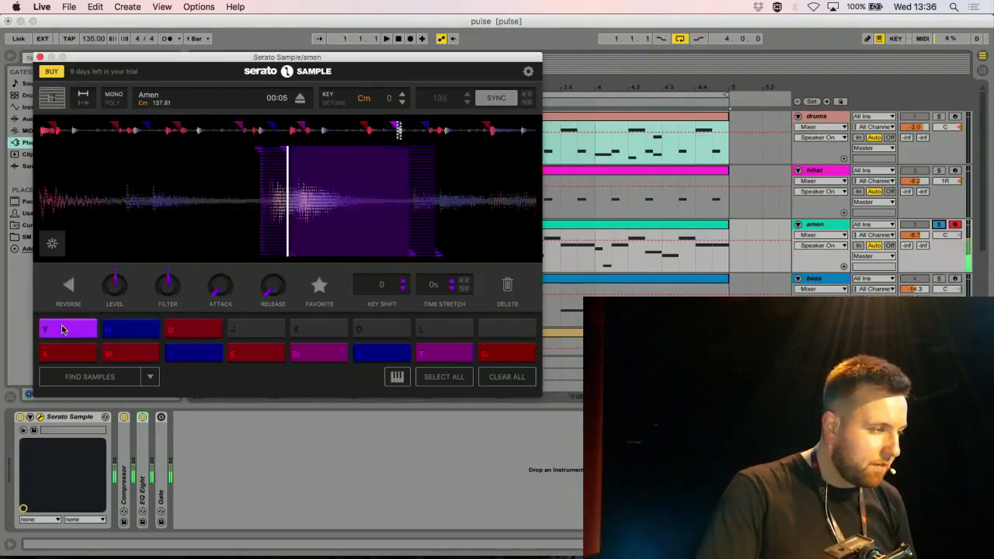
Reslice the Amen sample with Set Slicer from pad Y's start point and close the Serato Sample window.
{"action": "left_click", "coordinate": [150, 376]}
{"action": "left_click", "coordinate": [98, 338]}
{"action": "left_click", "coordinate": [119, 380]}
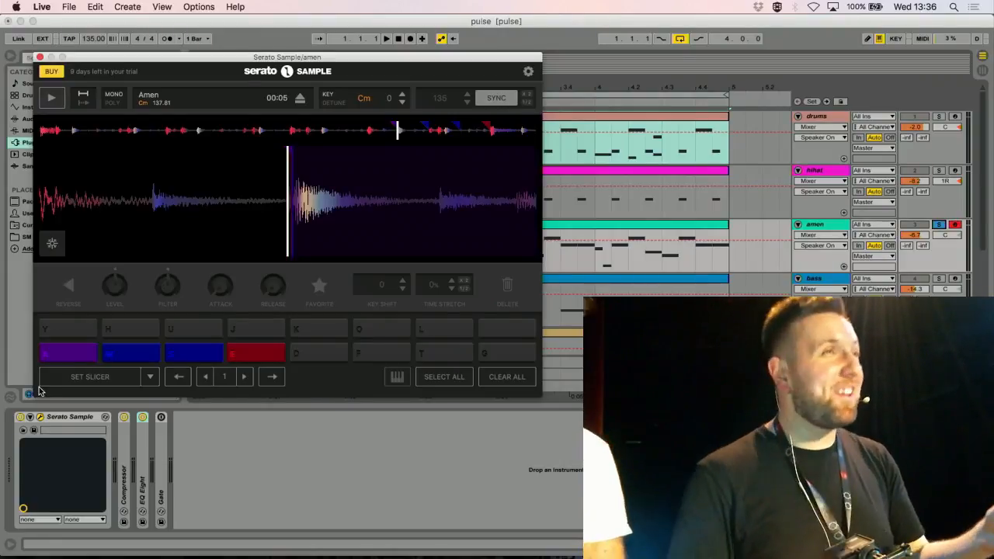
{"action": "left_click", "coordinate": [40, 57]}
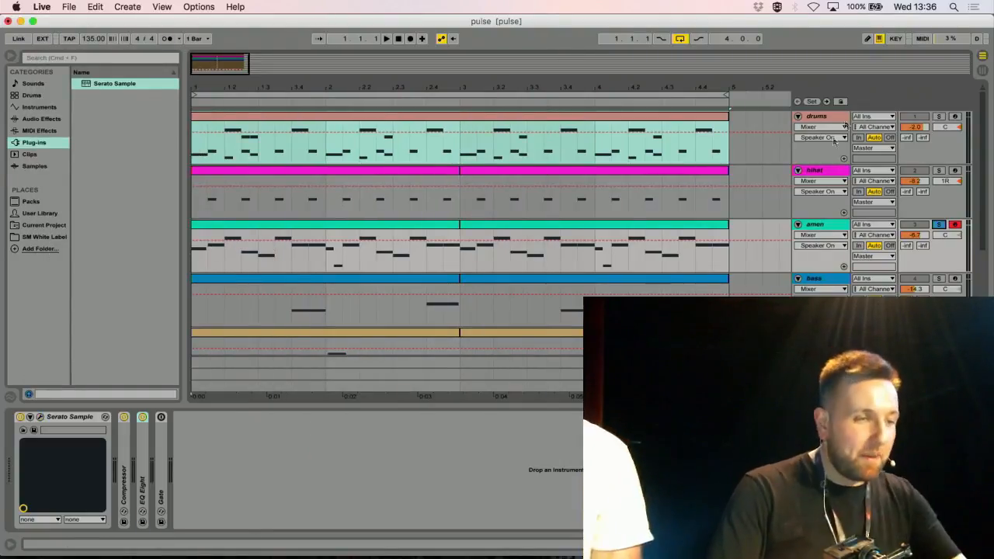
Reopen the amen track's Serato Sample and position the playhead on the onset of the hit just before the first slice.
{"action": "left_click", "coordinate": [41, 418]}
{"action": "left_click", "coordinate": [52, 196]}
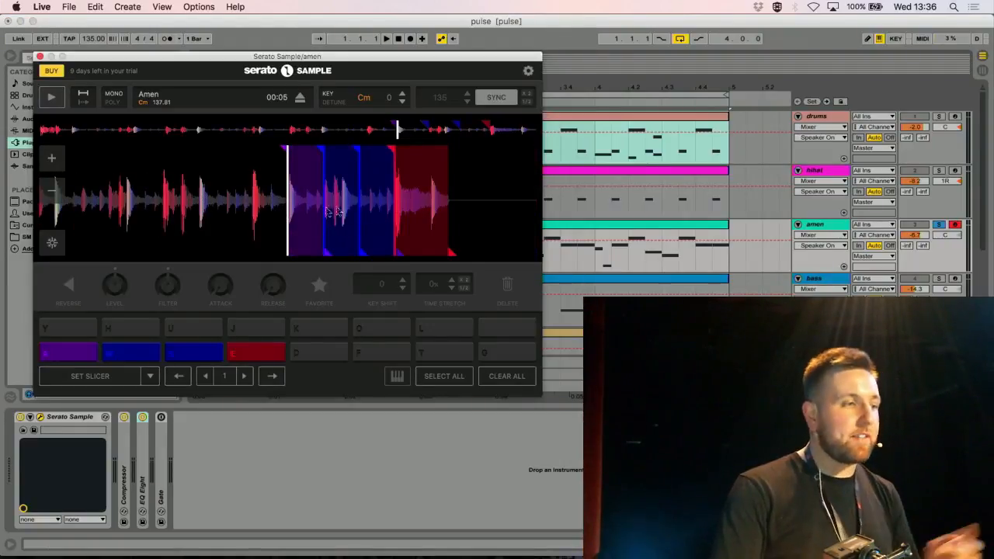
{"action": "left_click_drag", "start_coordinate": [75, 176], "coordinate": [146, 177]}
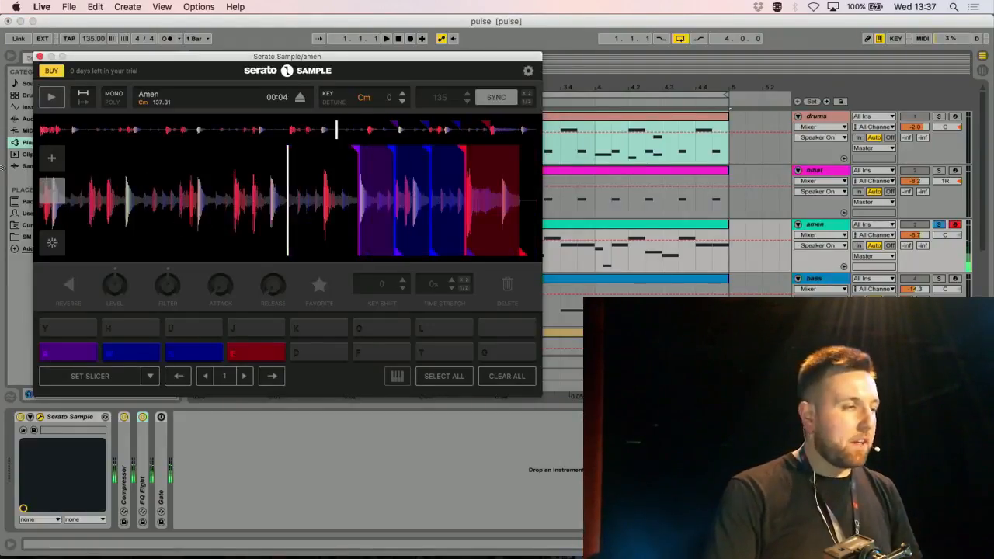
{"action": "left_click", "coordinate": [51, 158]}
{"action": "left_click_drag", "start_coordinate": [422, 212], "coordinate": [282, 212]}
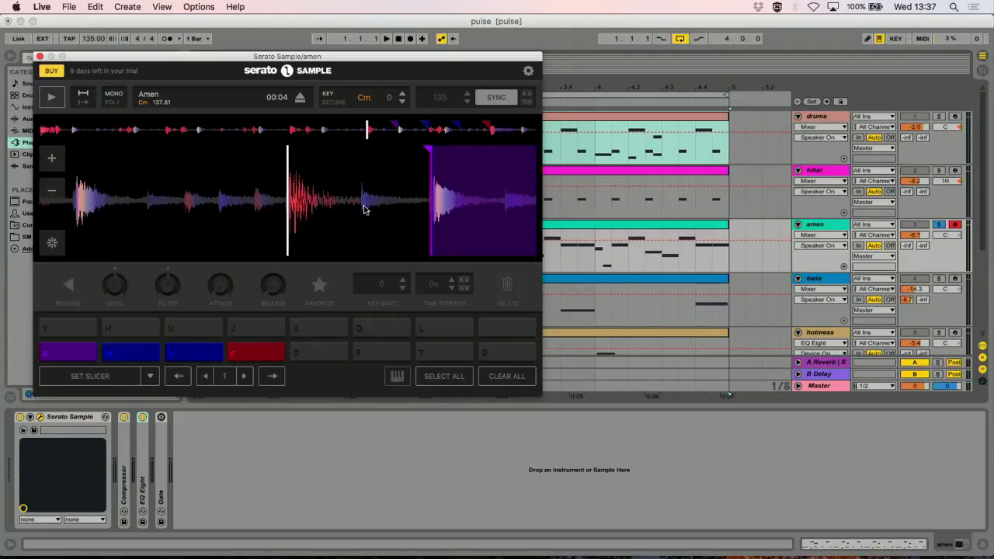
Zoom the Amen waveform out to all its slices, with the playhead on the preceding hit, and close the Serato Sample window.
{"action": "left_click_drag", "start_coordinate": [361, 204], "coordinate": [284, 205]}
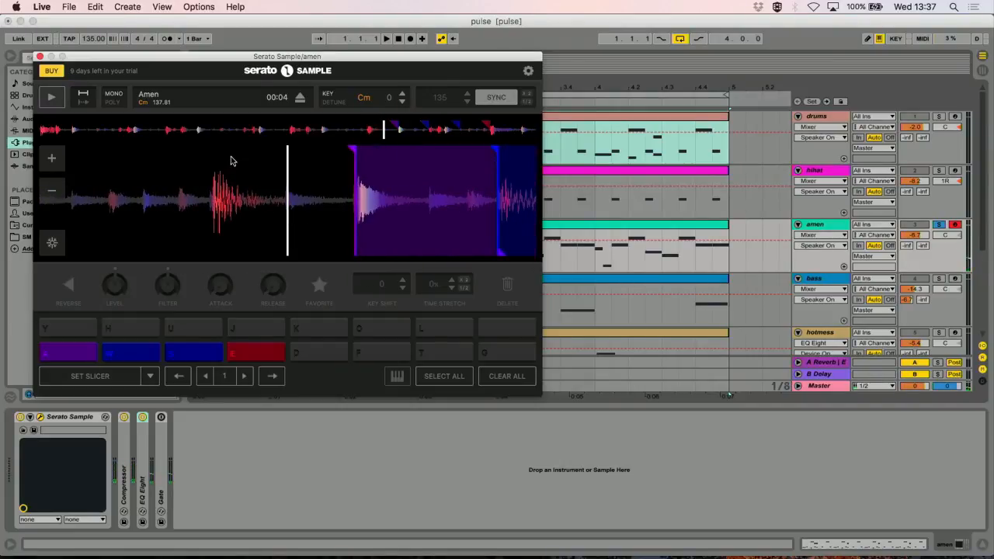
{"action": "double_click", "coordinate": [52, 193]}
{"action": "left_click_drag", "start_coordinate": [226, 205], "coordinate": [268, 207]}
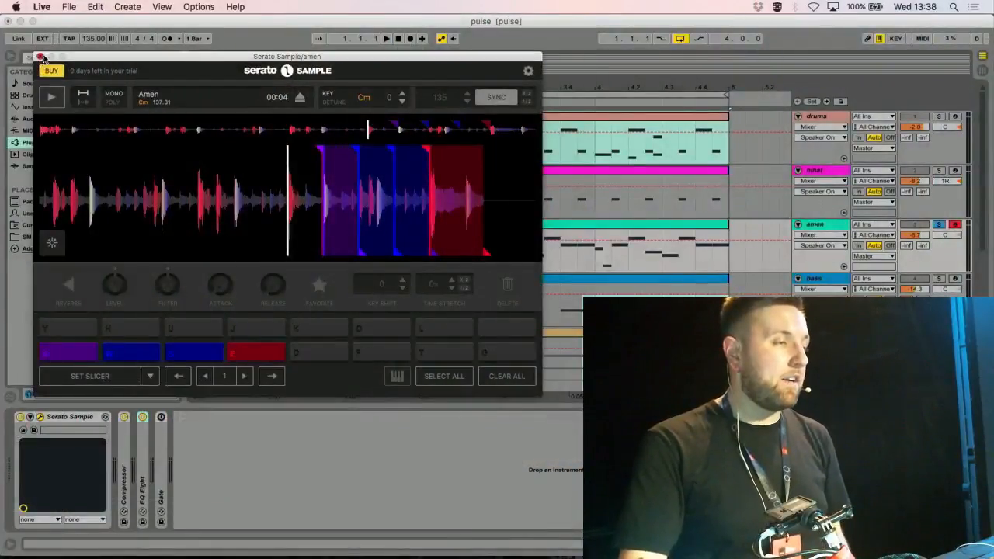
{"action": "left_click", "coordinate": [40, 56]}
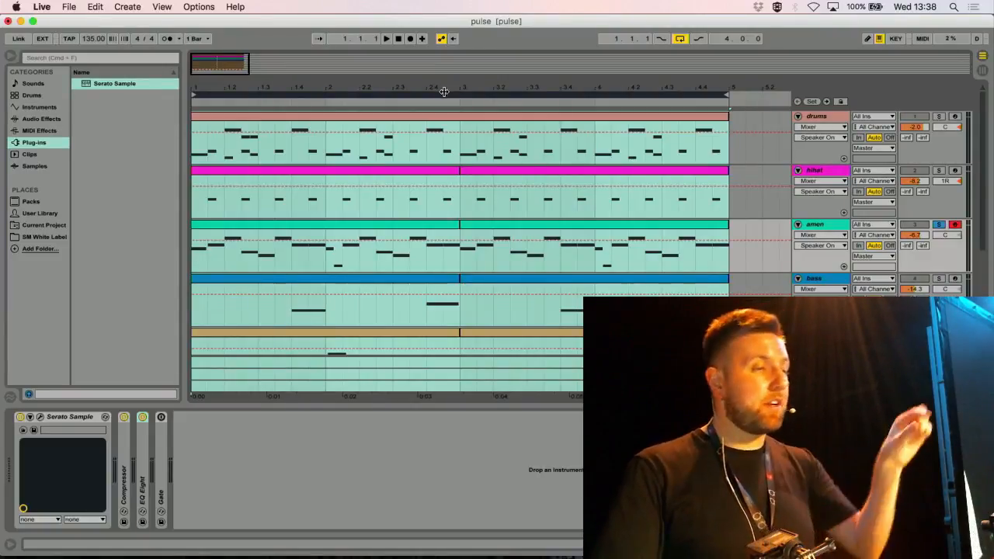
Solo the hihat track and briefly check the amen track's Serato Sample window.
{"action": "left_click", "coordinate": [939, 171]}
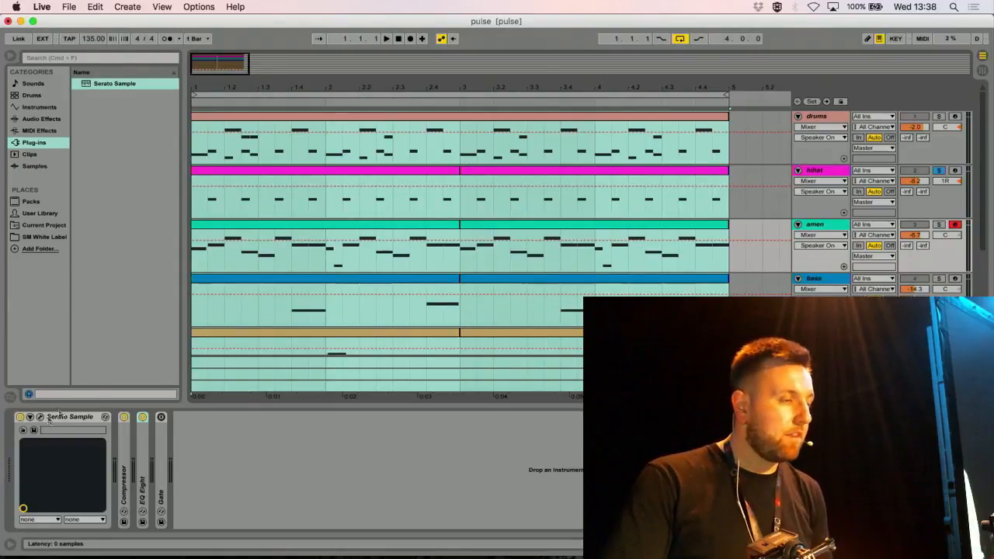
{"action": "left_click", "coordinate": [40, 418]}
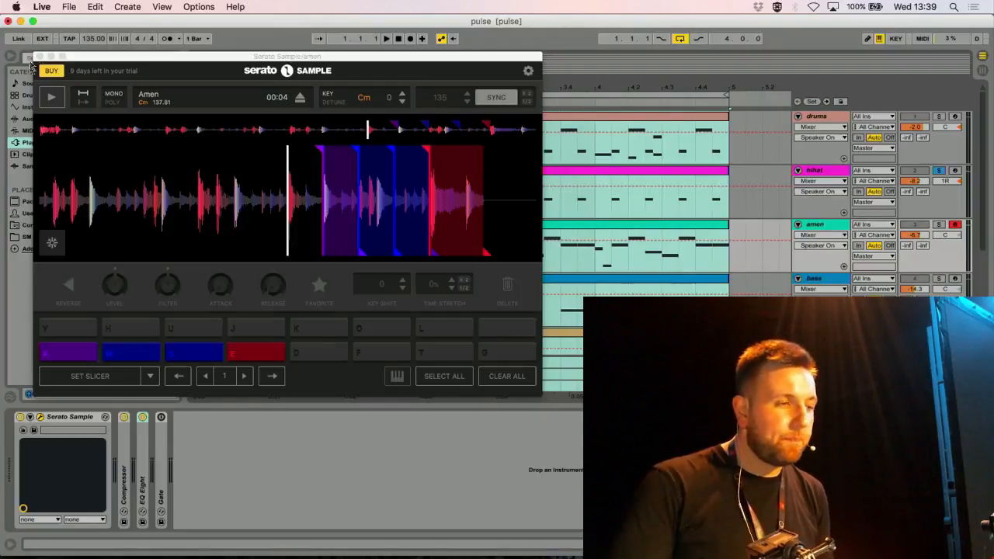
{"action": "left_click", "coordinate": [35, 57]}
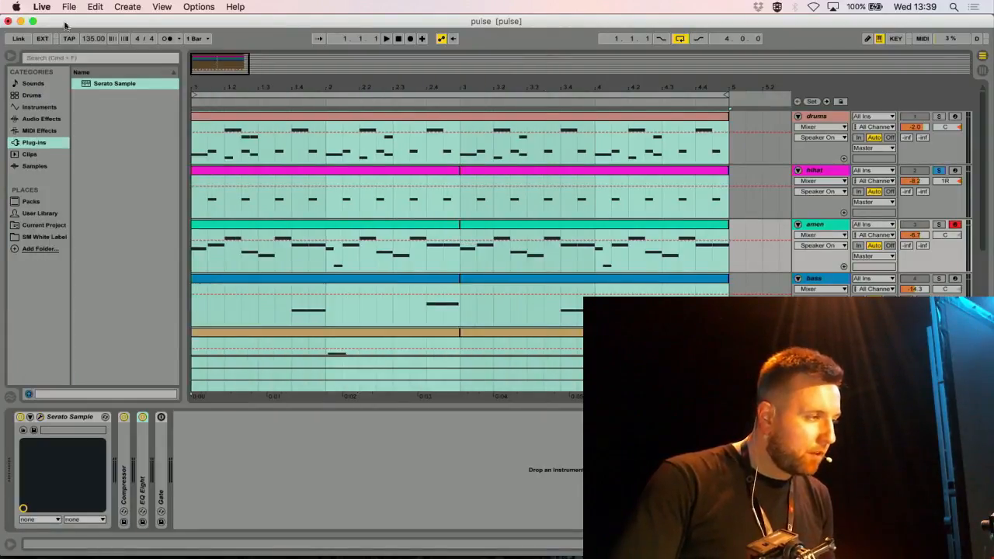
Create a new Live set, discarding the changes to pulse.
{"action": "left_click", "coordinate": [42, 7]}
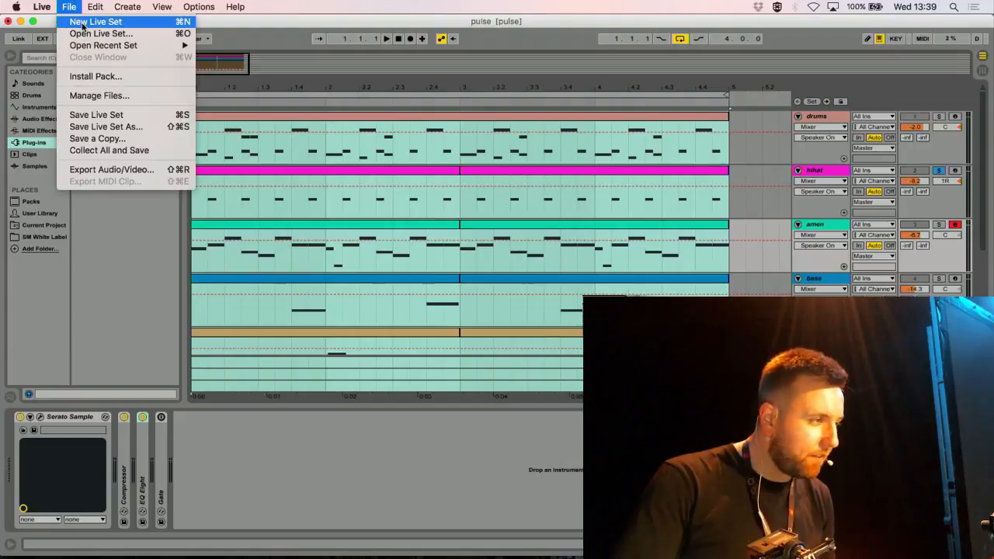
{"action": "left_click", "coordinate": [85, 20]}
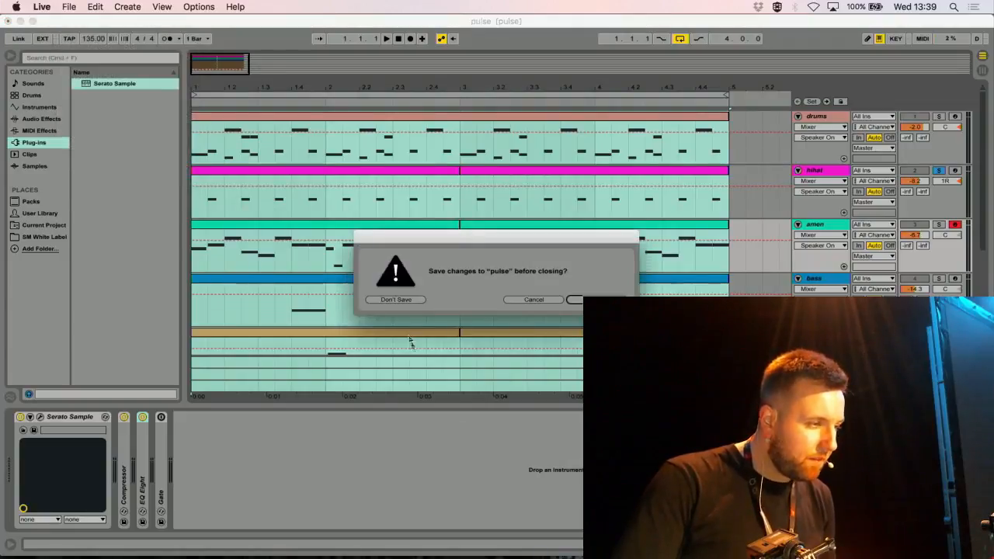
{"action": "left_click", "coordinate": [396, 300]}
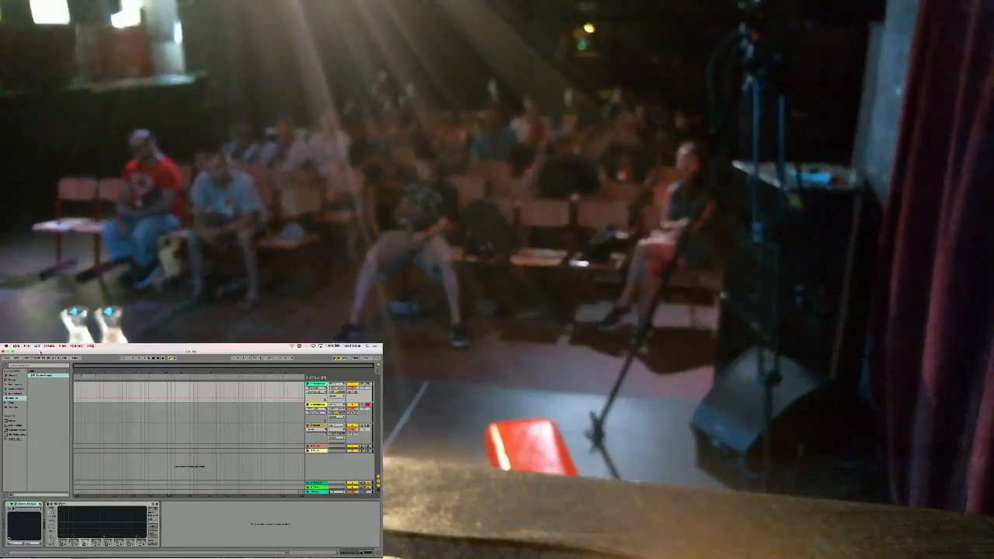
{"action": "left_click", "coordinate": [30, 346]}
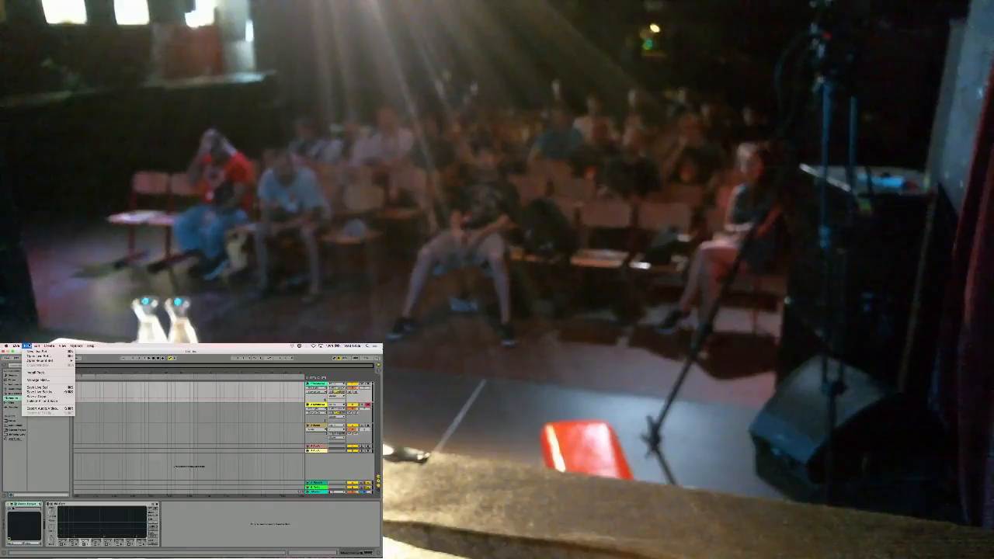
{"action": "key", "text": "Escape"}
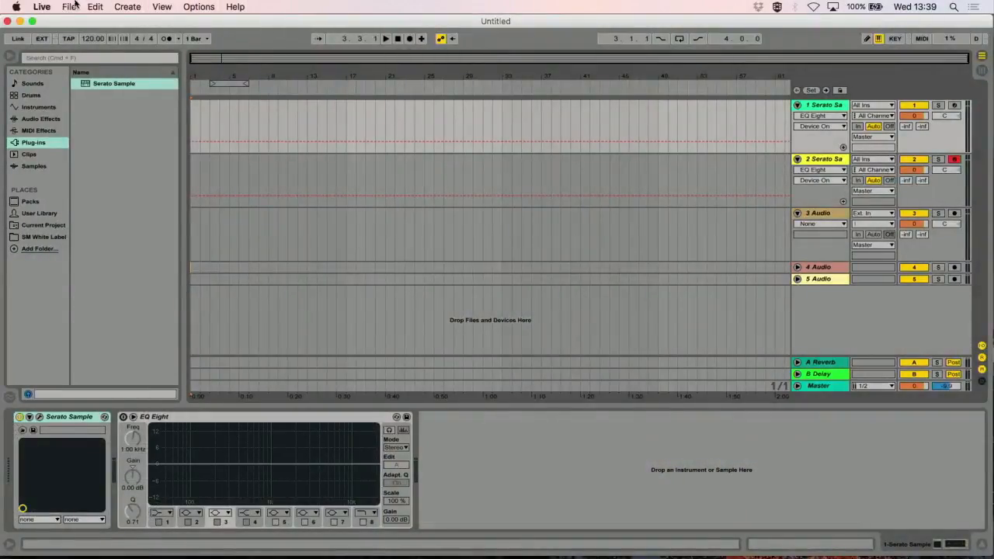
{"action": "left_click", "coordinate": [67, 8]}
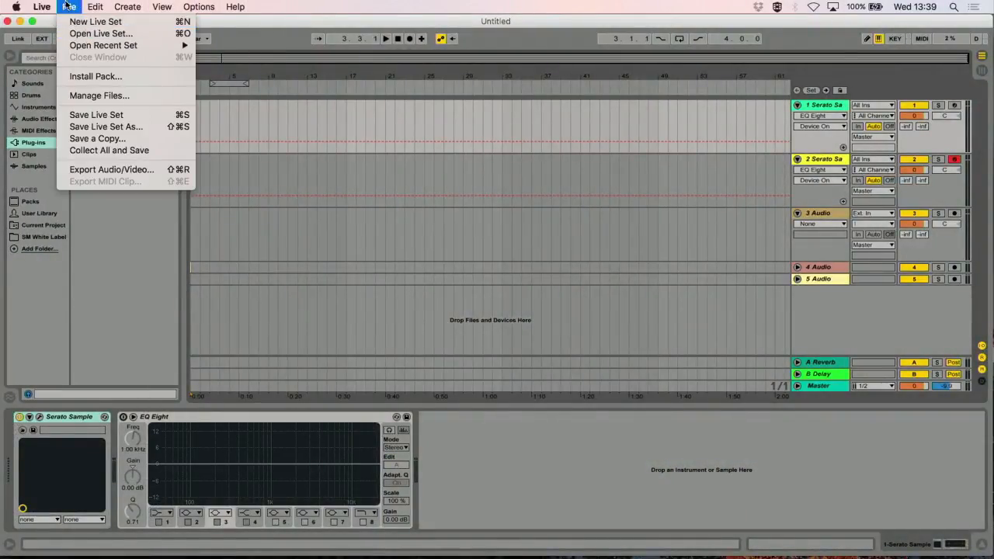
{"action": "left_click", "coordinate": [66, 7]}
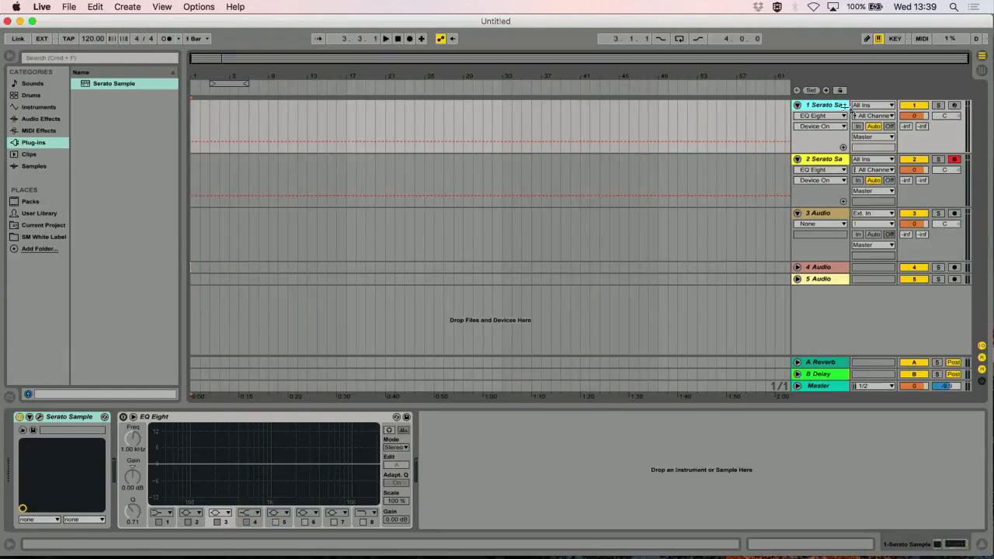
Search all files for "detox" from the first track's Serato Sample and load Detox (feat. BBK).
{"action": "left_click", "coordinate": [197, 376]}
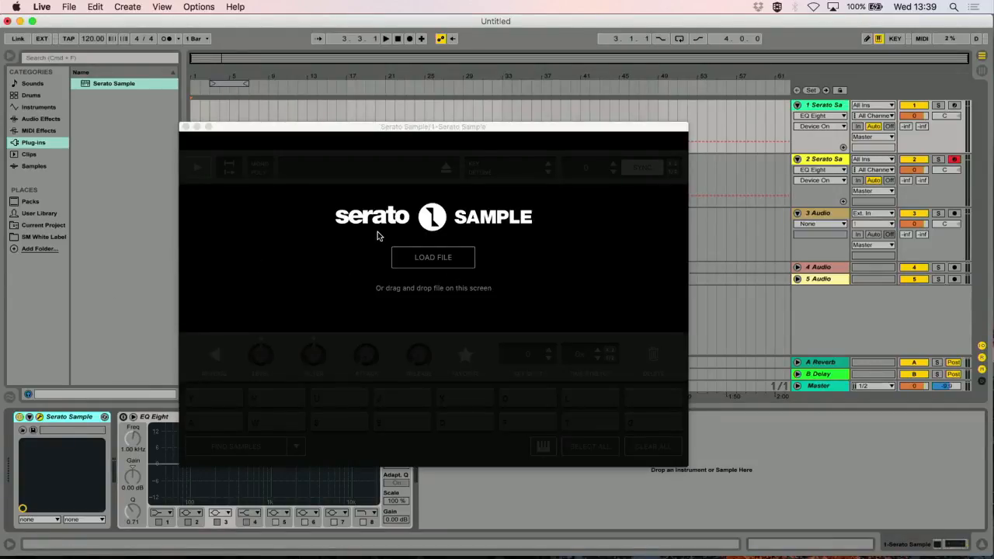
{"action": "left_click", "coordinate": [442, 262]}
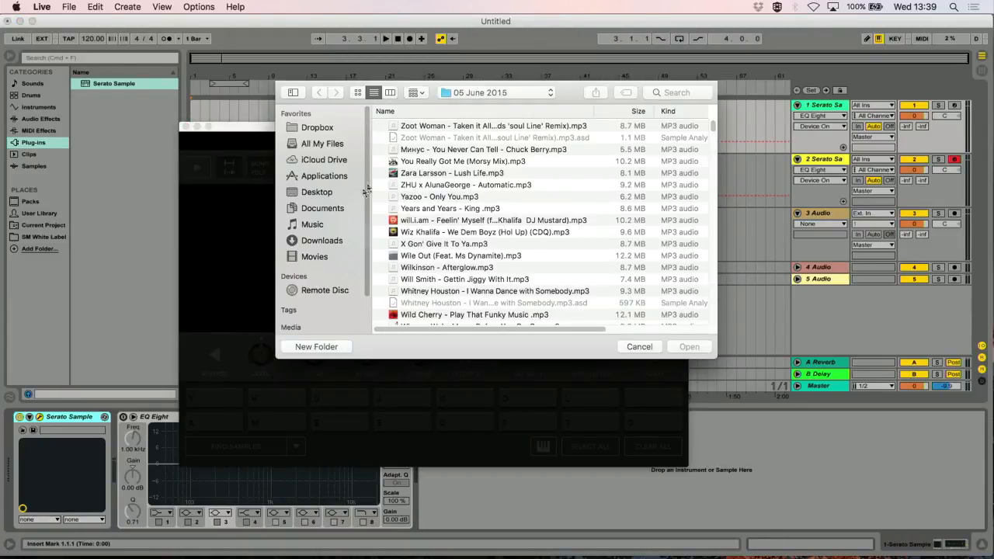
{"action": "left_click", "coordinate": [326, 145]}
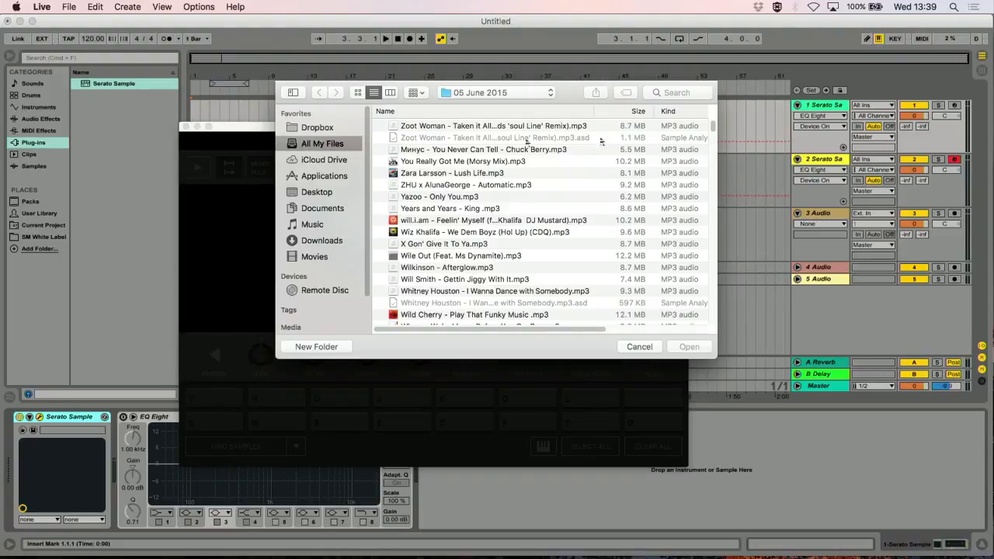
{"action": "left_click", "coordinate": [677, 93]}
{"action": "type", "text": "det"}
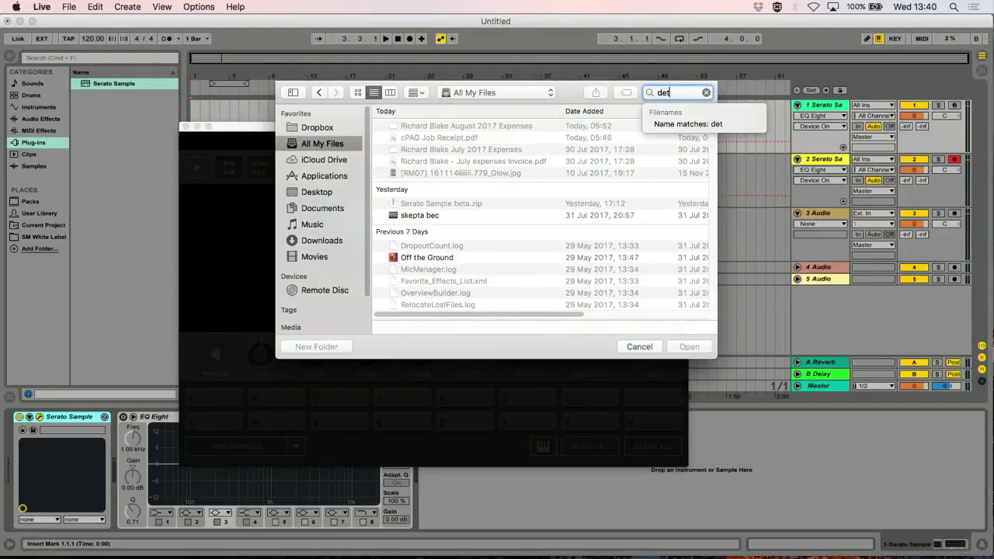
{"action": "type", "text": "ox"}
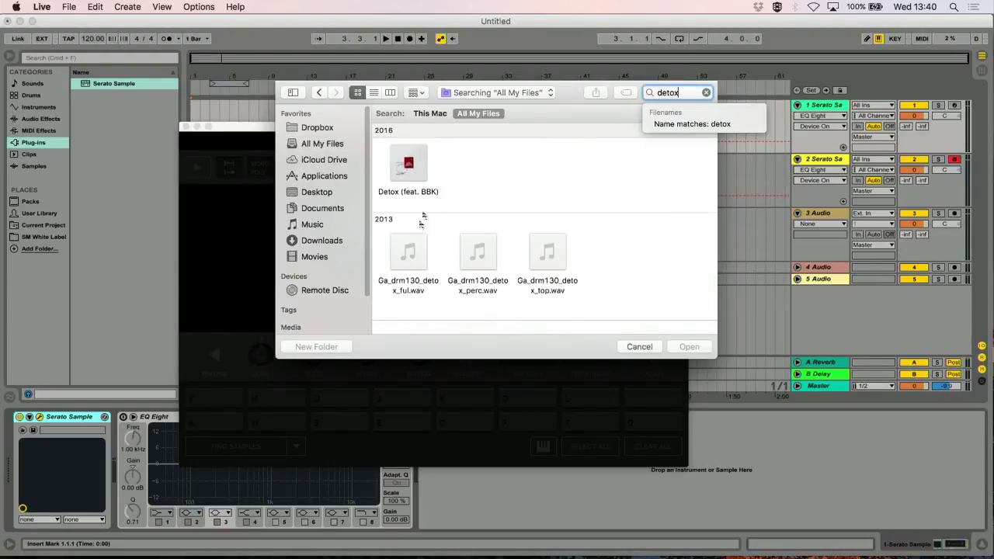
{"action": "double_click", "coordinate": [423, 190]}
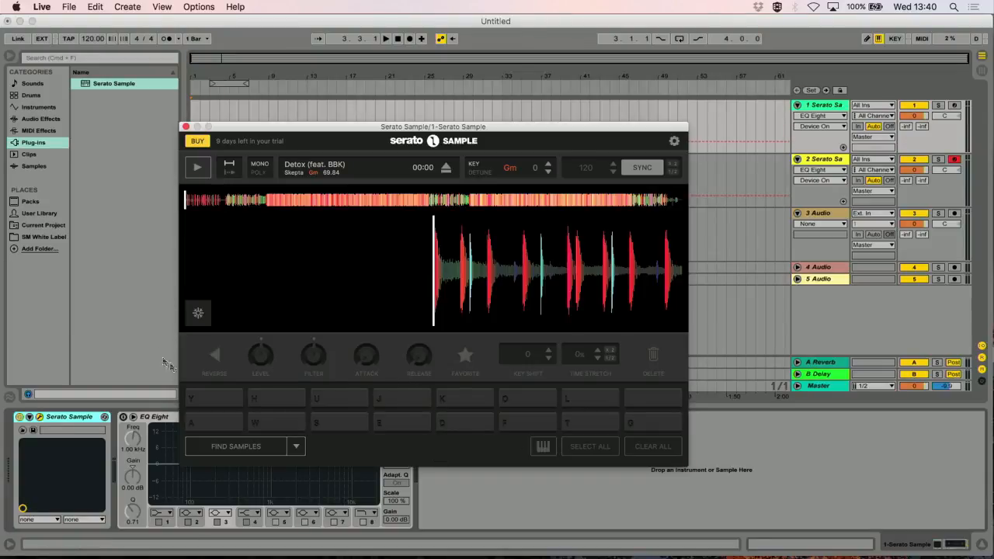
Align the playhead closely with the onset of the first Detox kick and arm the first Serato Sample track for recording.
{"action": "mouse_move", "coordinate": [238, 243]}
{"action": "left_click", "coordinate": [197, 232]}
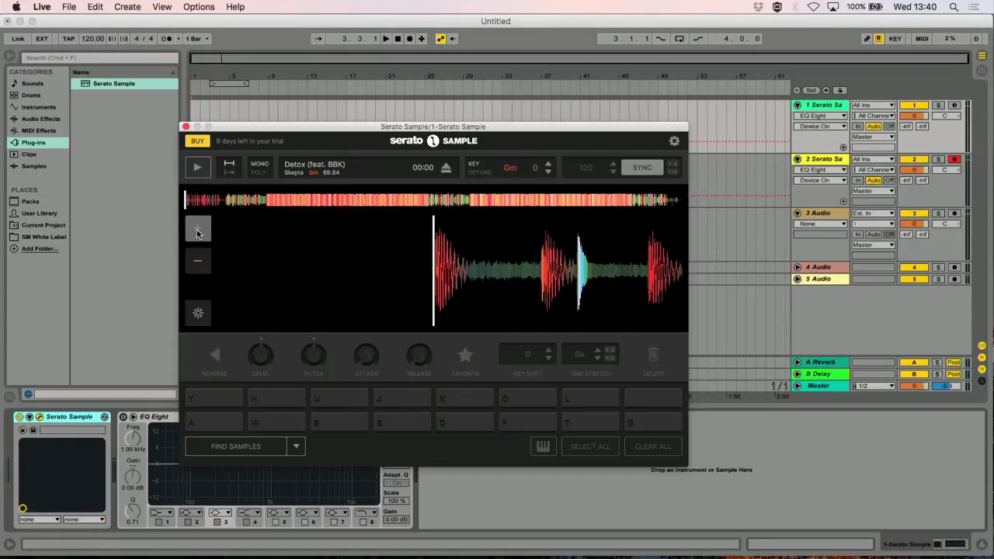
{"action": "left_click", "coordinate": [195, 225]}
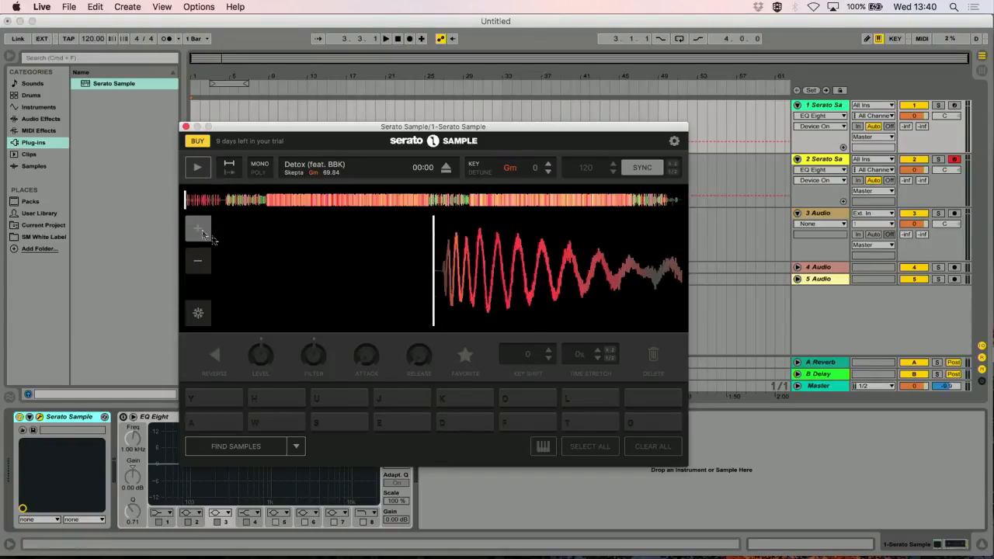
{"action": "left_click_drag", "start_coordinate": [301, 271], "coordinate": [472, 271]}
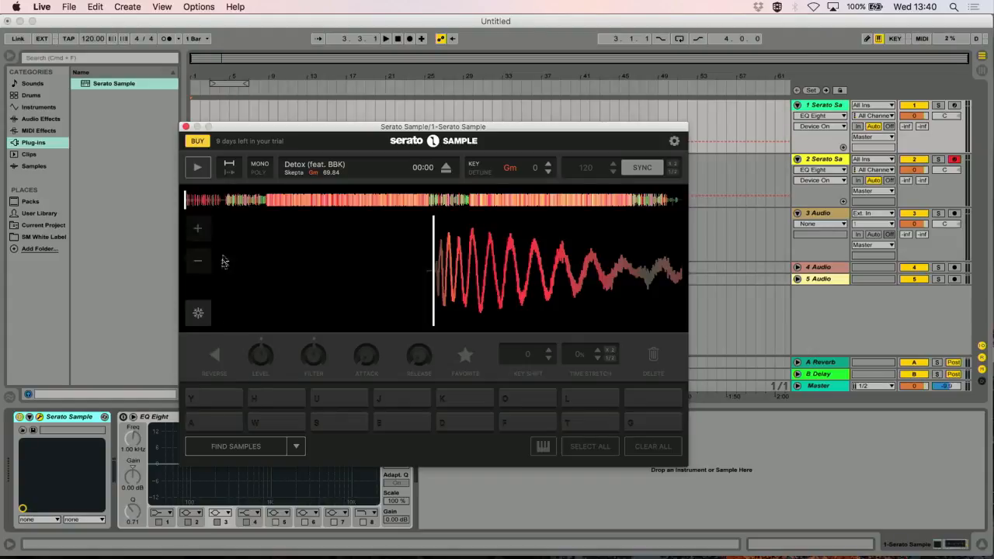
{"action": "left_click", "coordinate": [955, 105]}
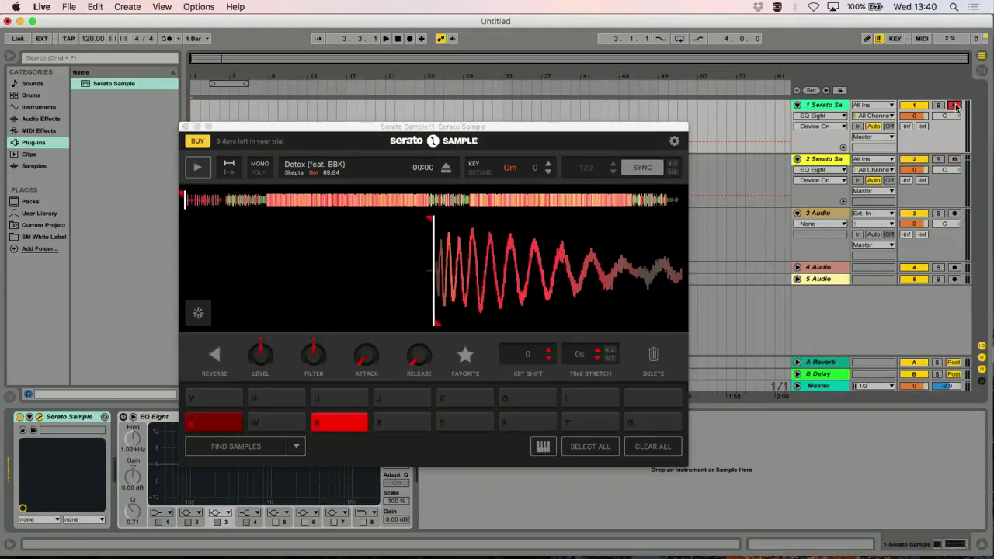
Play the first kick from pad A and cue pad S on the kick at 00:01.
{"action": "key", "text": "a"}
{"action": "key", "text": "a"}
{"action": "key", "text": "a"}
{"action": "key", "text": "a"}
{"action": "left_click", "coordinate": [355, 421]}
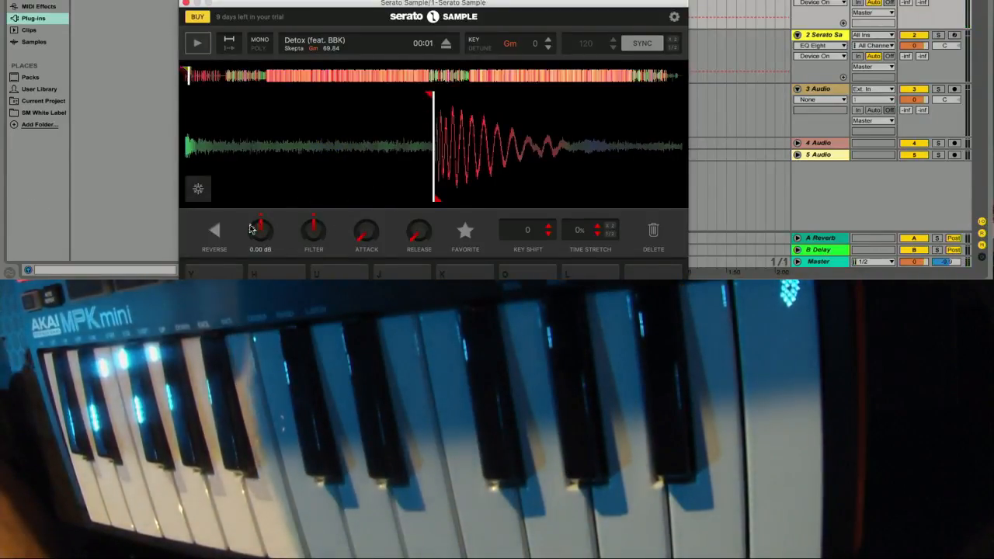
Cue pad T on the quiet tail midway between the snare and the following kick.
{"action": "mouse_move", "coordinate": [306, 194]}
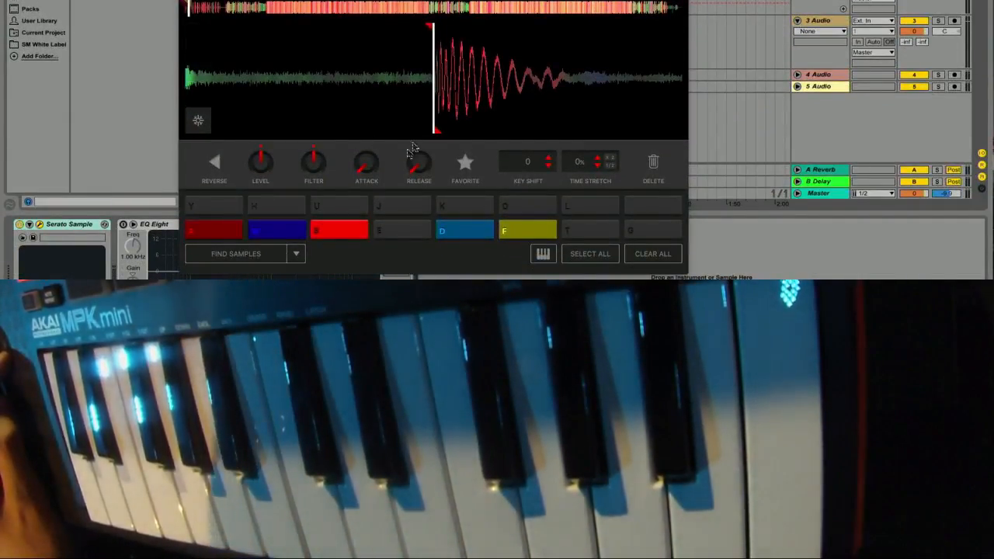
{"action": "mouse_move", "coordinate": [345, 113]}
{"action": "left_mouse_down"}
{"action": "mouse_move", "coordinate": [492, 113]}
{"action": "mouse_move", "coordinate": [482, 109]}
{"action": "left_mouse_up"}
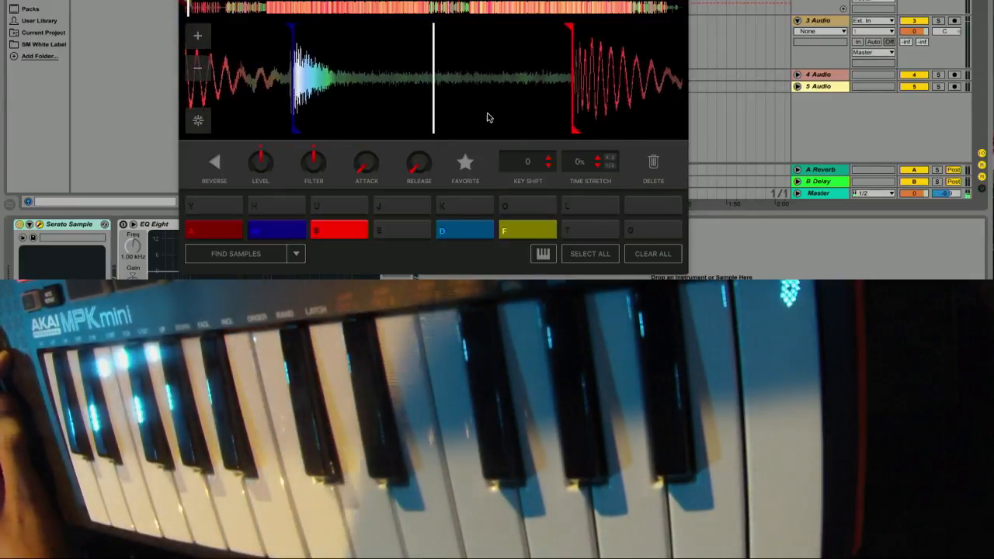
{"action": "key", "text": "t"}
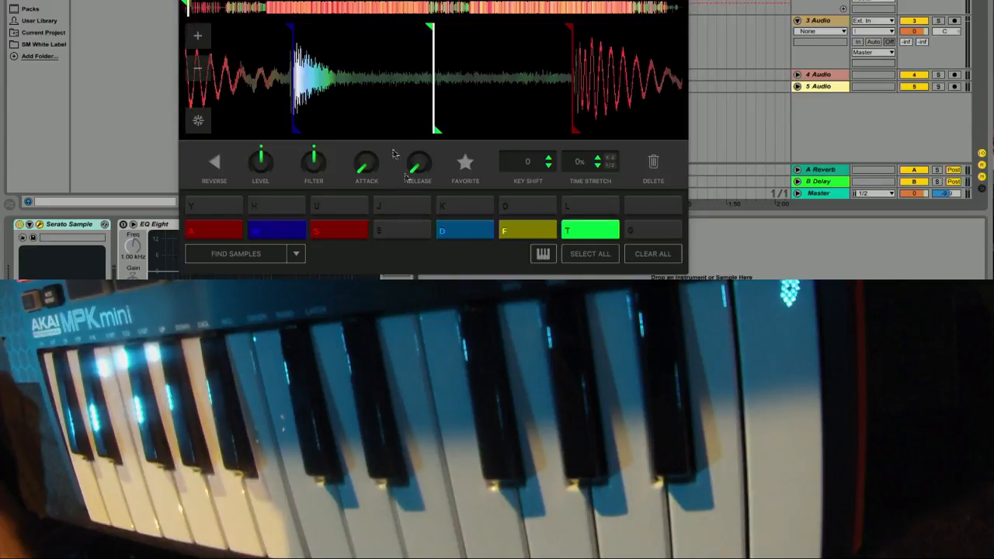
{"action": "left_click", "coordinate": [597, 106]}
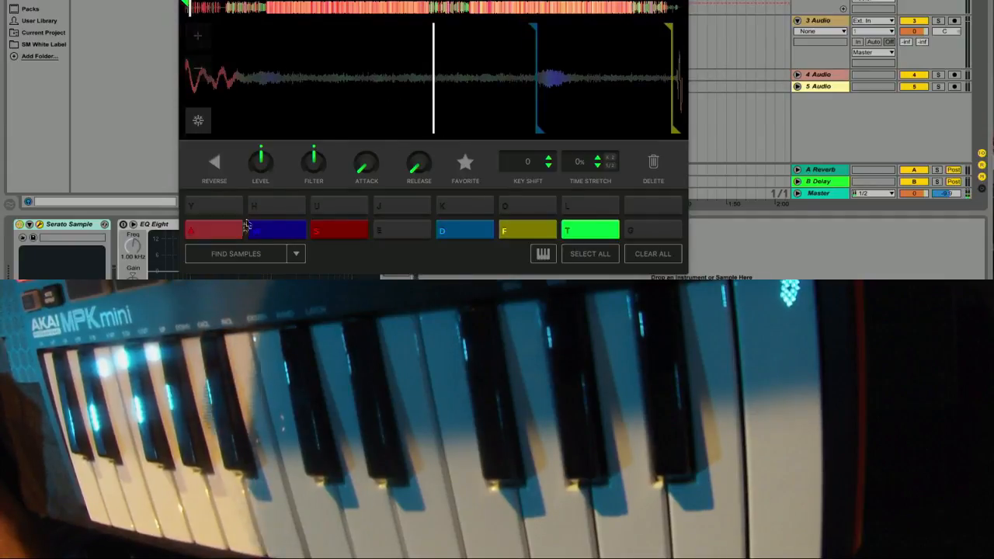
{"action": "left_click", "coordinate": [269, 206]}
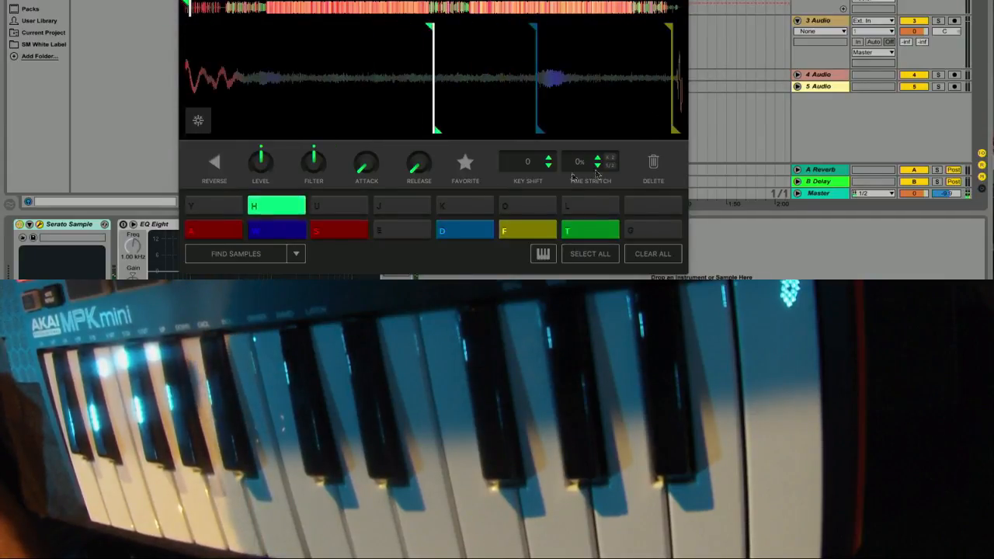
{"action": "left_click", "coordinate": [653, 163]}
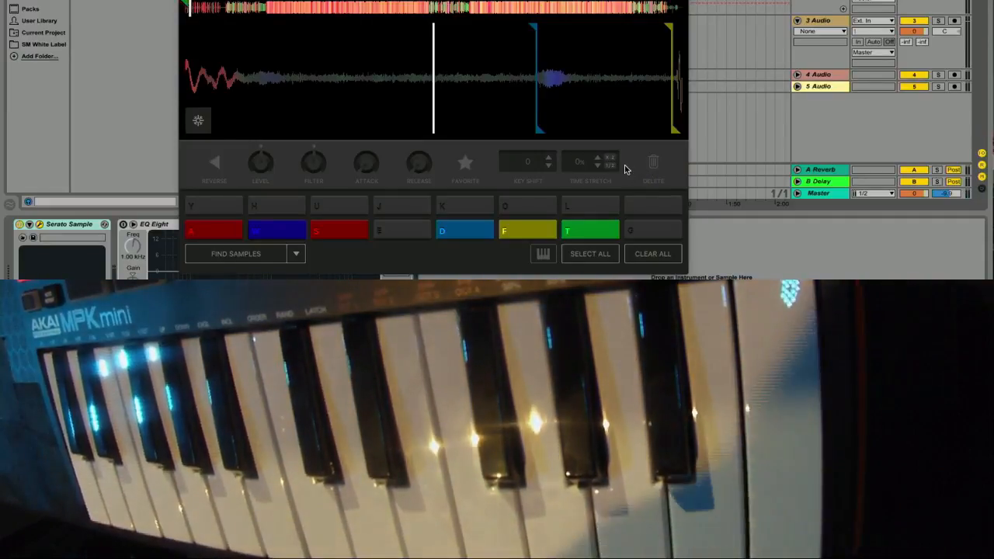
Shift the Detox waveform back to earlier cue points, move the Serato Sample window higher, and close it.
{"action": "left_click_drag", "start_coordinate": [533, 107], "coordinate": [493, 95]}
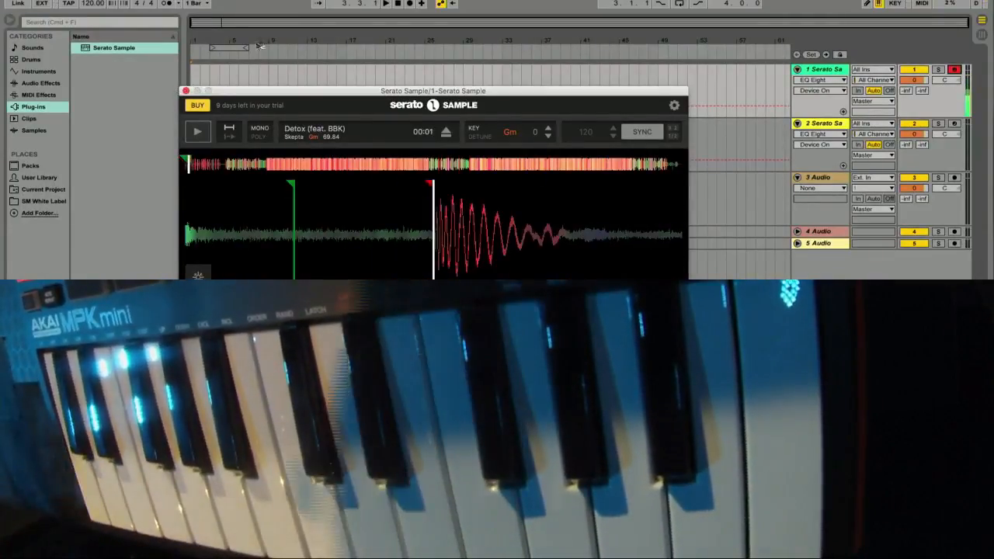
{"action": "left_click_drag", "start_coordinate": [234, 91], "coordinate": [222, 43]}
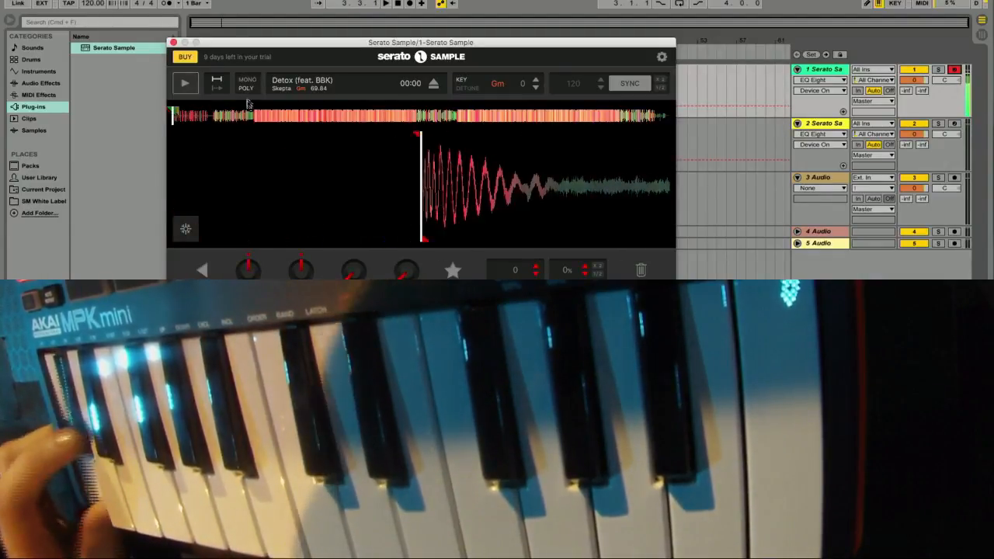
{"action": "left_click", "coordinate": [174, 43]}
Reopen the first track's Serato Sample and set its playback mode to Mono.
{"action": "left_click", "coordinate": [814, 70]}
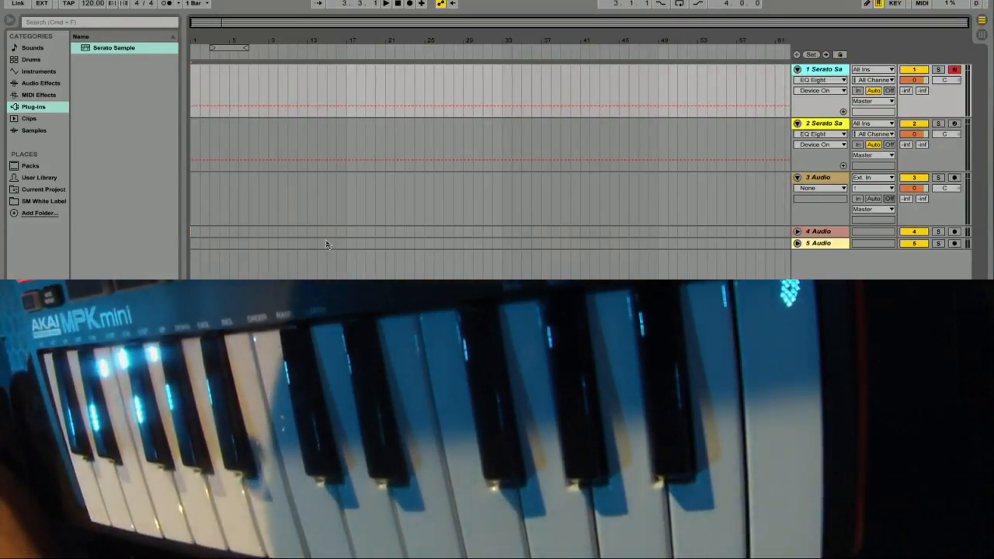
{"action": "key", "text": "alt+super+p"}
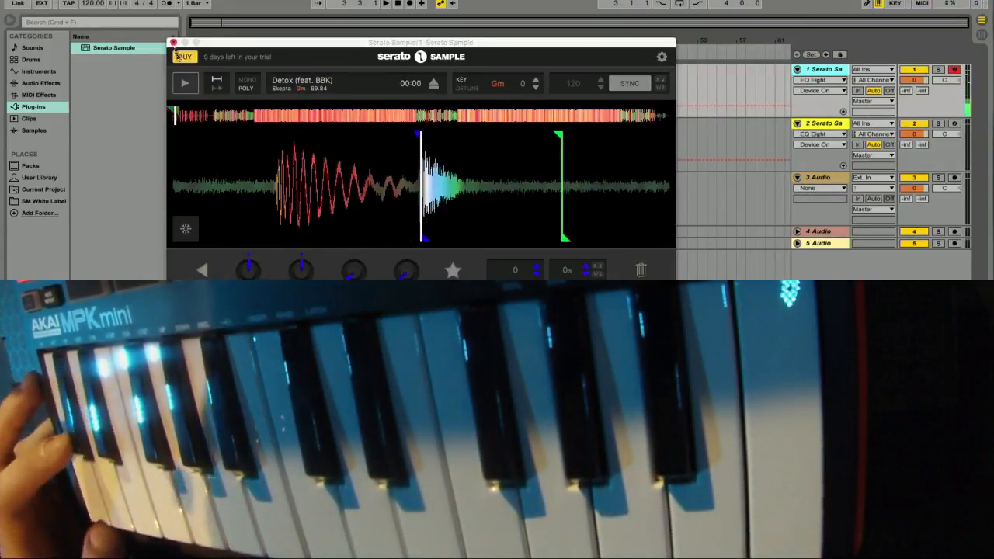
{"action": "left_click", "coordinate": [240, 82]}
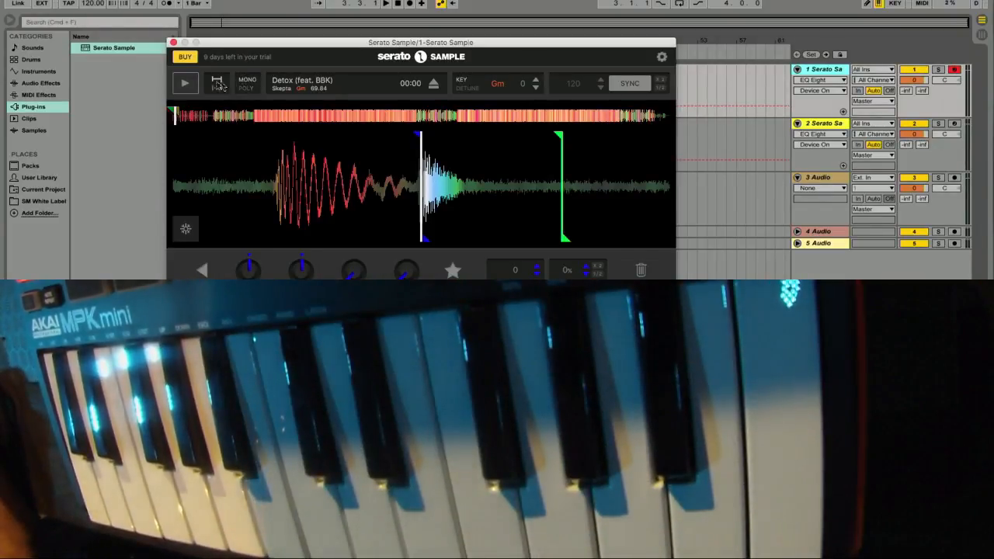
Close the Serato Sample window and open the recent set detox.als.
{"action": "left_click", "coordinate": [174, 41]}
{"action": "left_click", "coordinate": [68, 0]}
{"action": "mouse_move", "coordinate": [90, 10]}
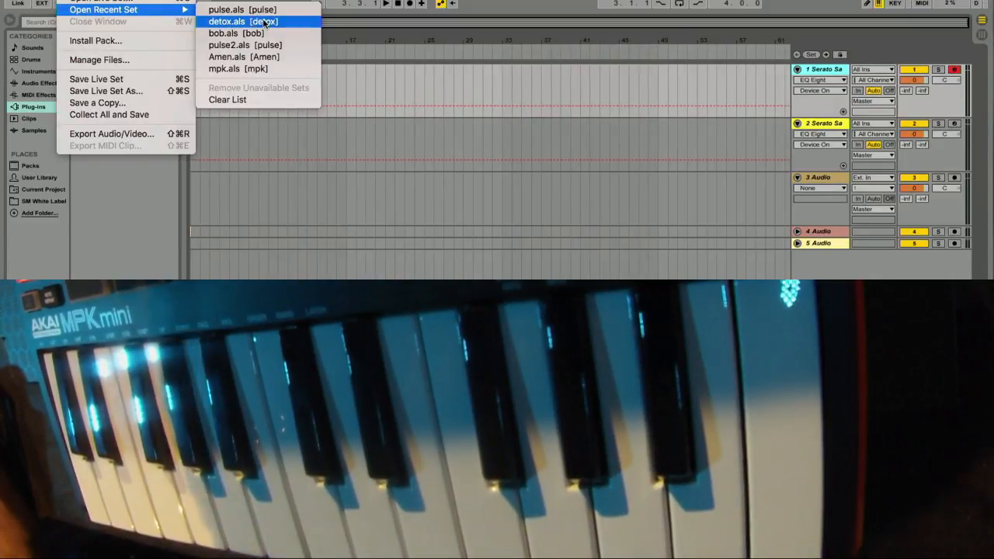
{"action": "left_click", "coordinate": [265, 22]}
{"action": "left_click", "coordinate": [413, 264]}
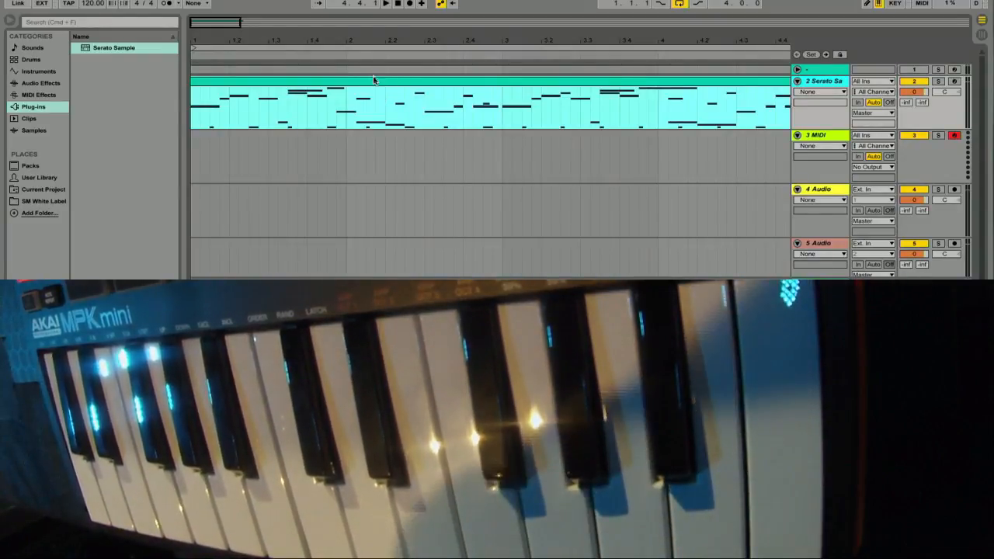
Solo the Serato Sample track and show its plug-in window.
{"action": "left_click", "coordinate": [939, 82]}
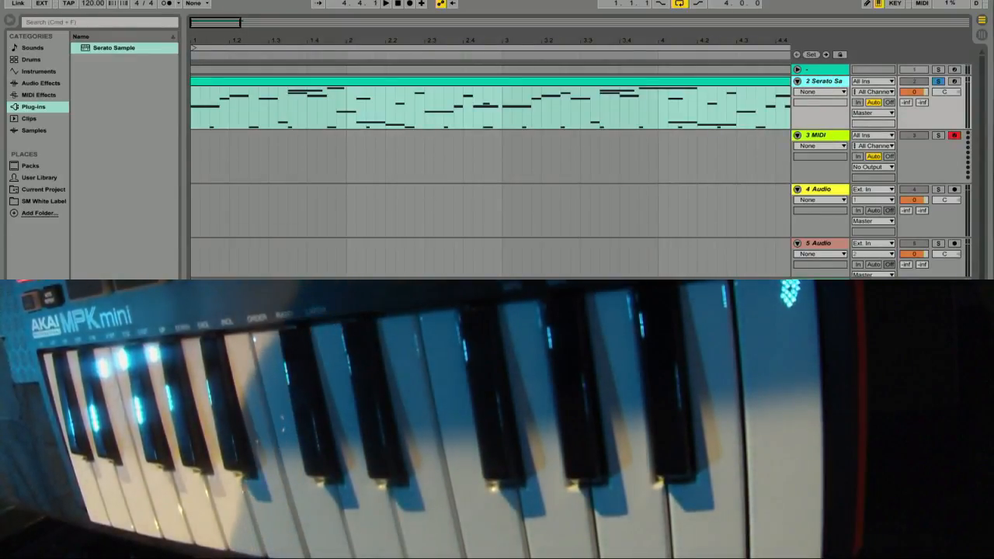
{"action": "key", "text": "alt+super+p"}
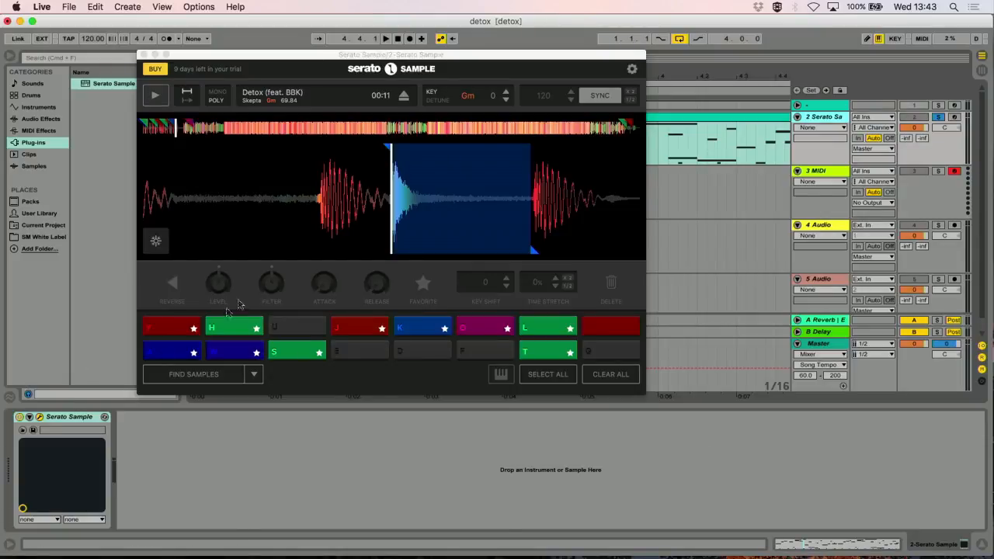
Audition the slices on pads Y and A in turn.
{"action": "left_click", "coordinate": [150, 332]}
{"action": "mouse_move", "coordinate": [226, 299]}
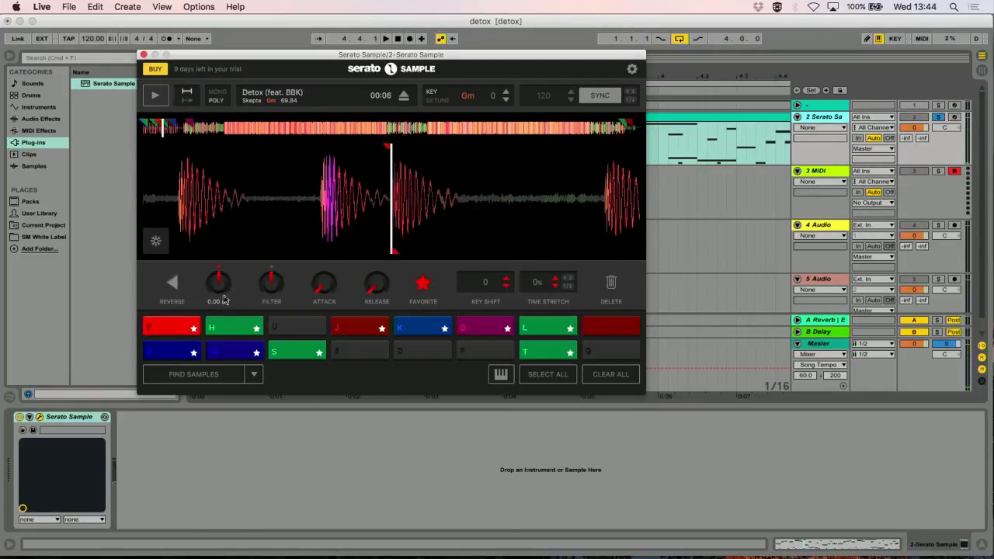
{"action": "left_click", "coordinate": [181, 331]}
{"action": "left_click", "coordinate": [157, 352]}
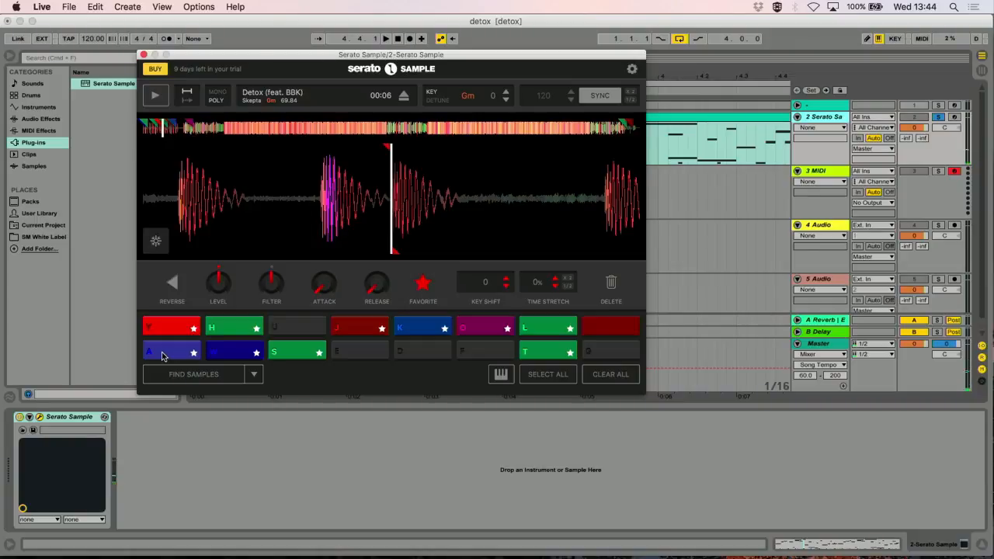
{"action": "left_click", "coordinate": [163, 355]}
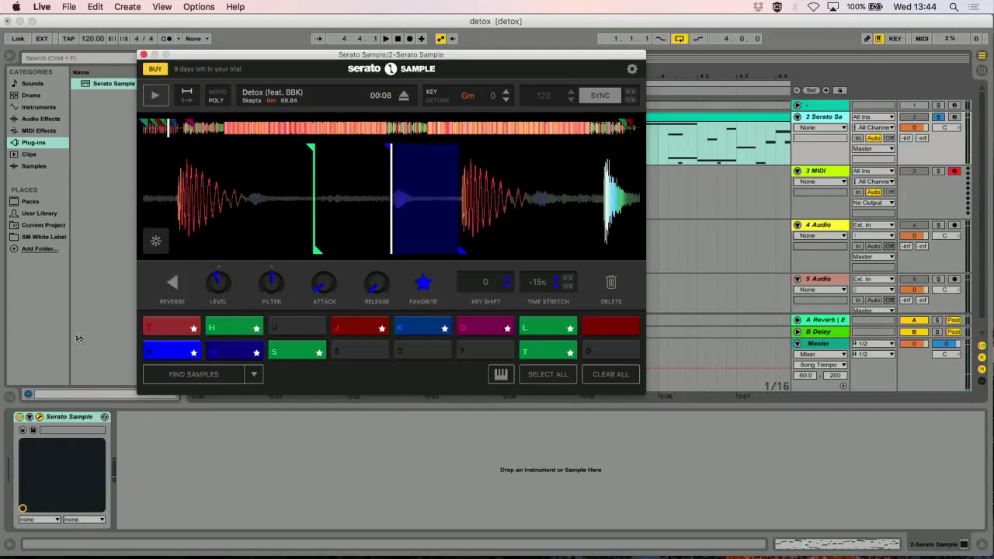
{"action": "left_click", "coordinate": [176, 329]}
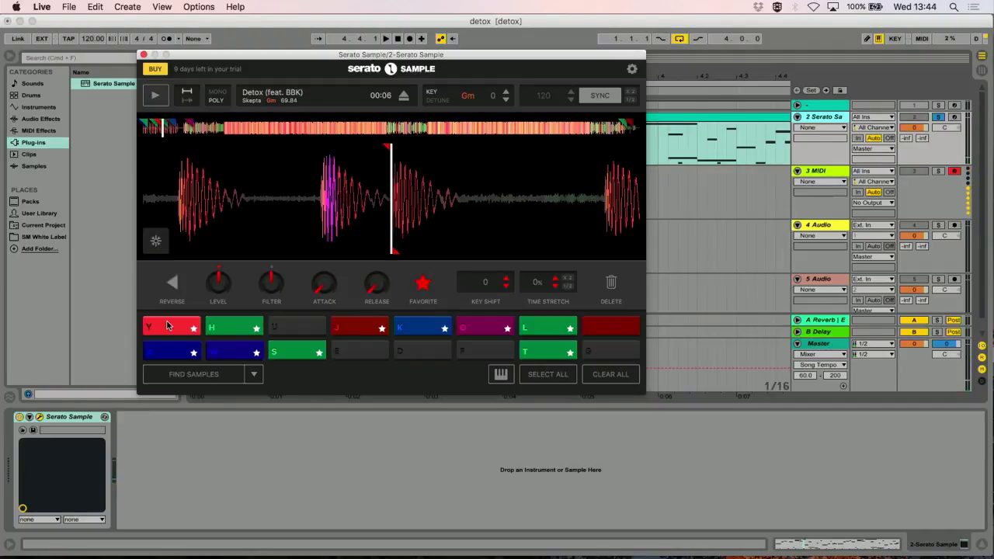
Arm the Serato Sample track, try lowering pad A's filter, and reset the filter to its default.
{"action": "left_click", "coordinate": [955, 117]}
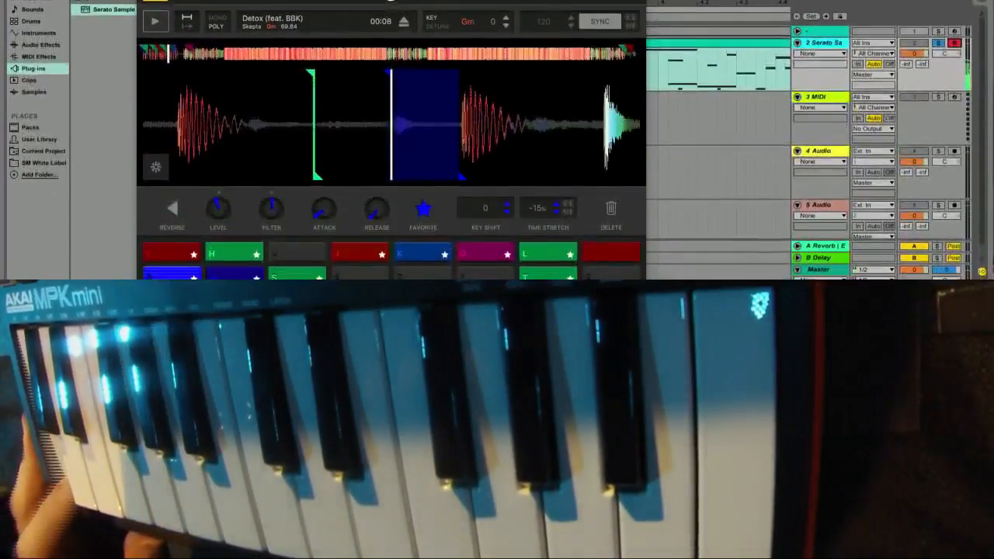
{"action": "left_click_drag", "start_coordinate": [275, 197], "coordinate": [282, 233]}
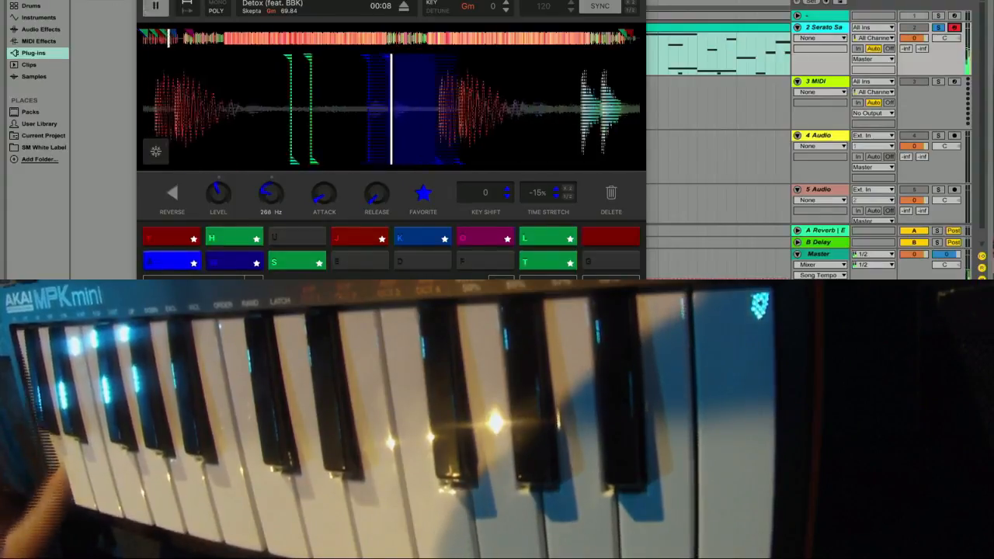
{"action": "double_click", "coordinate": [276, 198]}
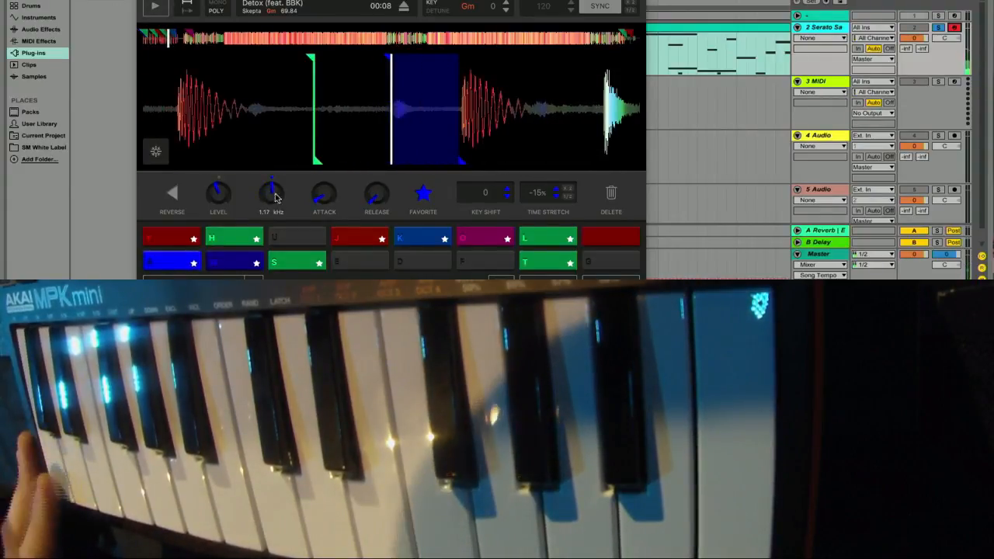
Raise pad A's level slightly and try the attack and release controls, taking the release up to 10.0 s and back down.
{"action": "mouse_move", "coordinate": [219, 197]}
{"action": "left_mouse_down"}
{"action": "mouse_move", "coordinate": [219, 218]}
{"action": "mouse_move", "coordinate": [219, 198]}
{"action": "left_mouse_up"}
{"action": "left_click_drag", "start_coordinate": [326, 199], "coordinate": [377, 163]}
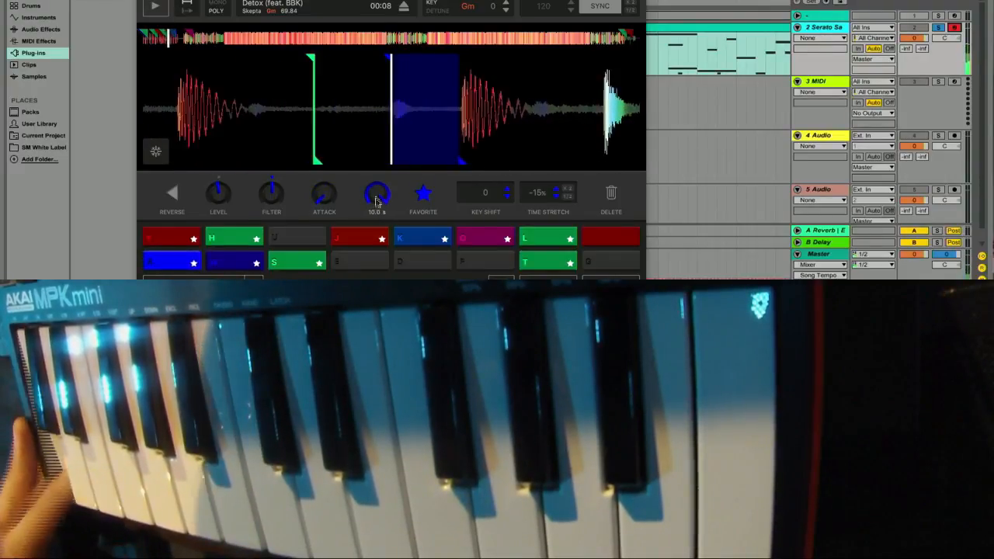
{"action": "left_click_drag", "start_coordinate": [376, 202], "coordinate": [377, 225]}
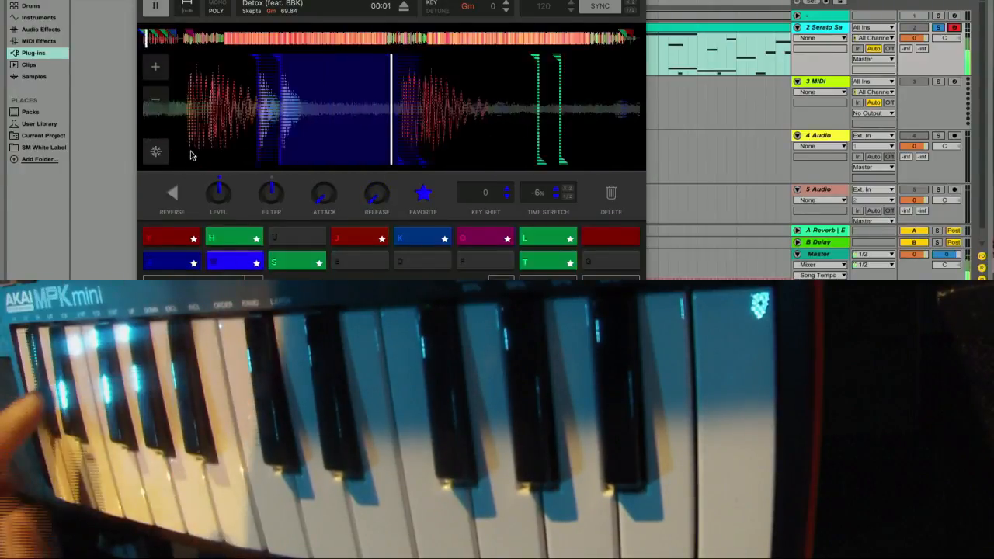
{"action": "mouse_move", "coordinate": [324, 195]}
{"action": "left_mouse_down"}
{"action": "mouse_move", "coordinate": [324, 186]}
{"action": "mouse_move", "coordinate": [324, 197]}
{"action": "left_mouse_up"}
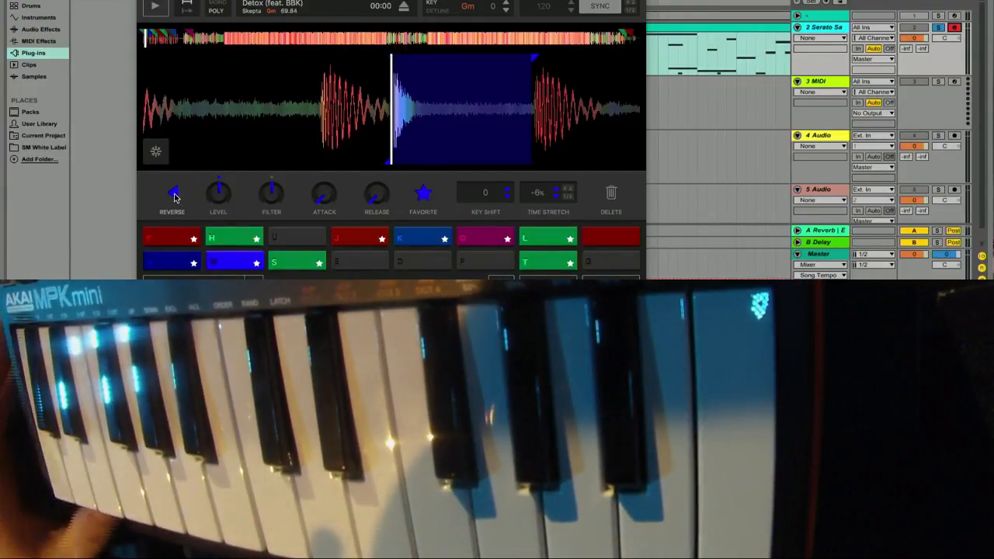
Try reversed playback on pads W, A and S, switching it back off for each.
{"action": "left_click", "coordinate": [174, 197]}
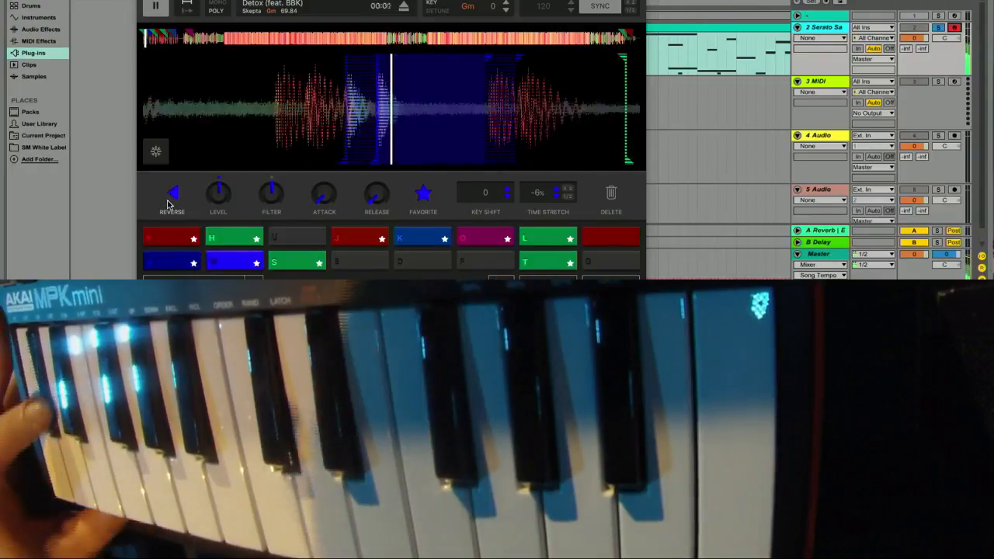
{"action": "left_click", "coordinate": [172, 199]}
{"action": "left_click", "coordinate": [173, 204]}
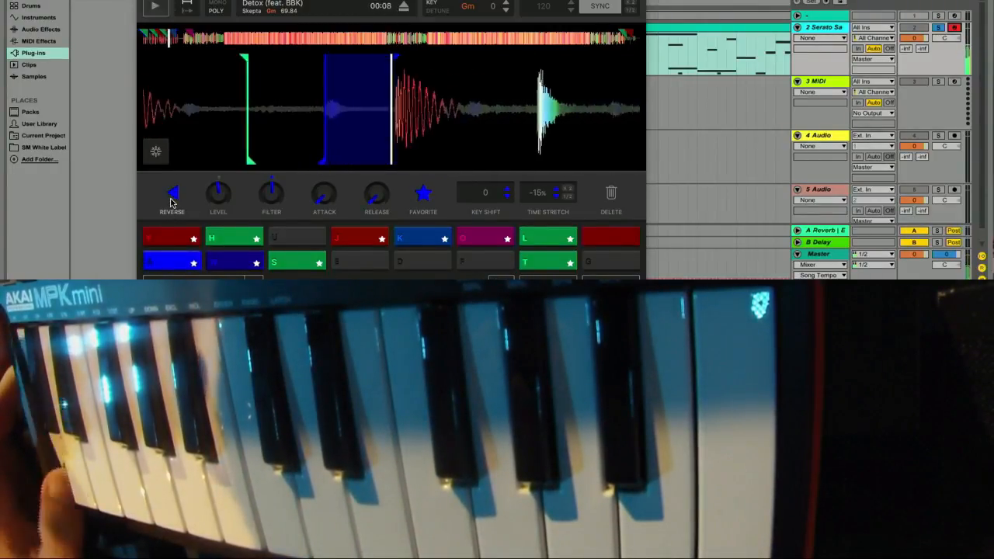
{"action": "left_click", "coordinate": [174, 200]}
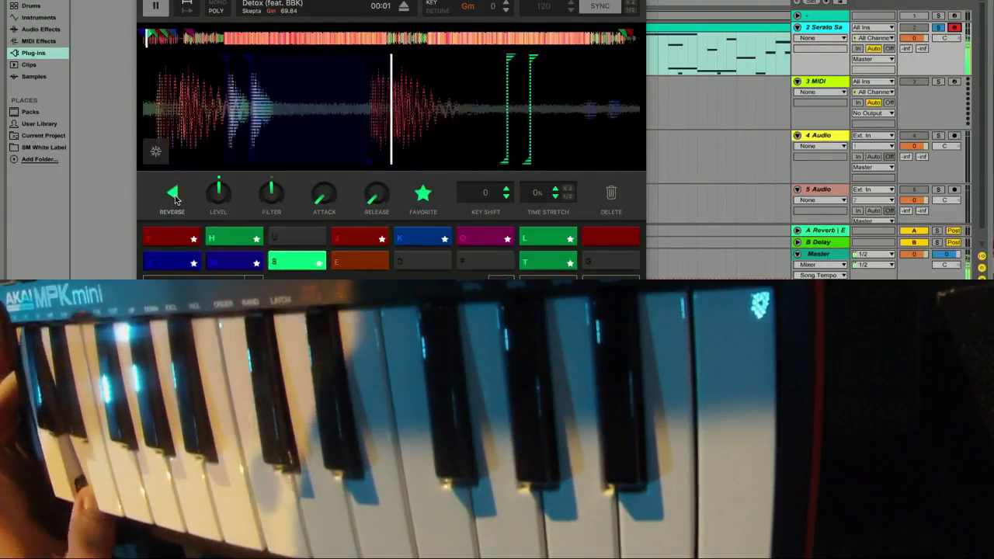
{"action": "left_click", "coordinate": [174, 199]}
Audition pad J and try raising pad A's key shift to +9.
{"action": "left_click", "coordinate": [355, 241]}
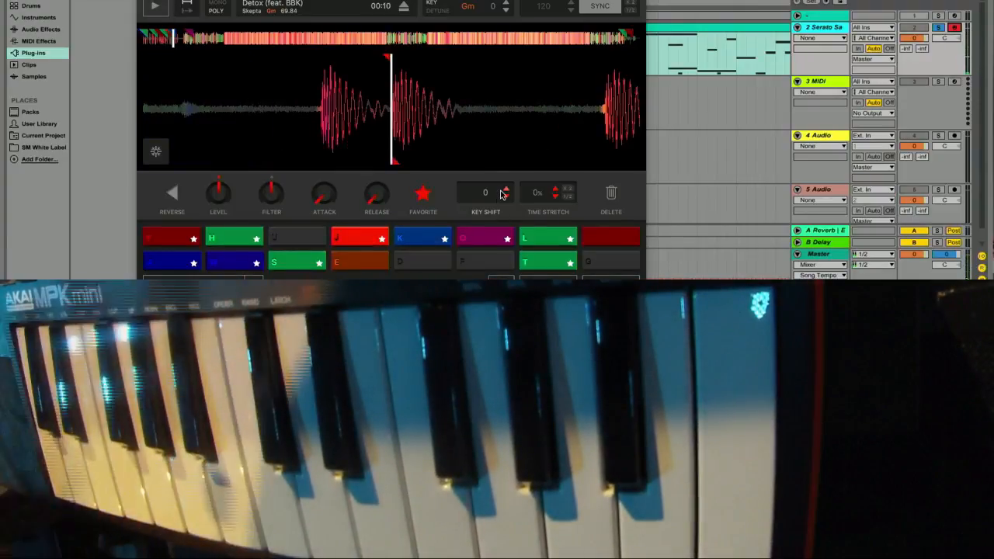
{"action": "left_click", "coordinate": [506, 190]}
{"action": "left_click", "coordinate": [507, 189]}
{"action": "left_click", "coordinate": [507, 190]}
{"action": "left_click", "coordinate": [507, 190]}
{"action": "left_click", "coordinate": [507, 190]}
{"action": "left_click", "coordinate": [506, 190]}
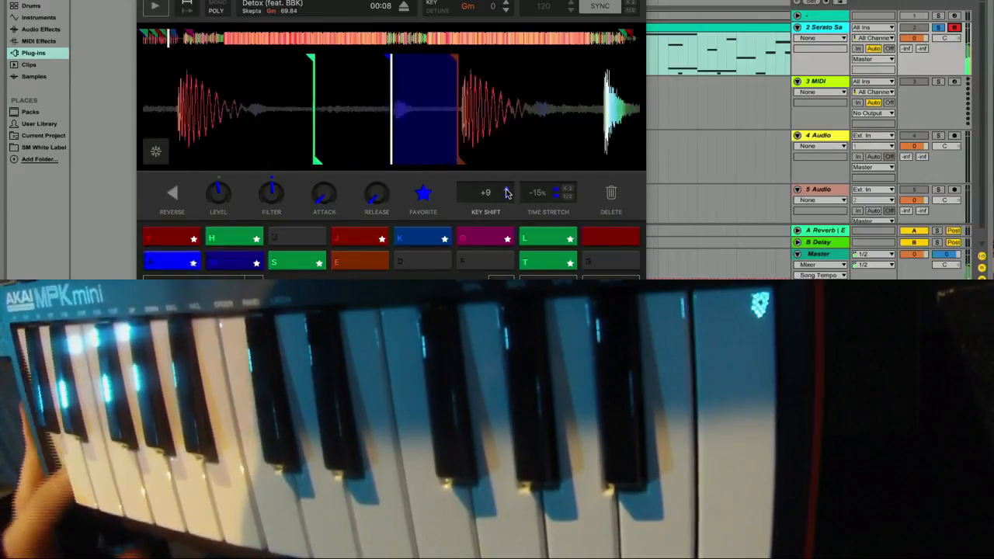
Try lowering pad A's key shift to -7 and return it to 0.
{"action": "left_click", "coordinate": [507, 200]}
{"action": "left_click", "coordinate": [507, 199]}
{"action": "left_click", "coordinate": [506, 200]}
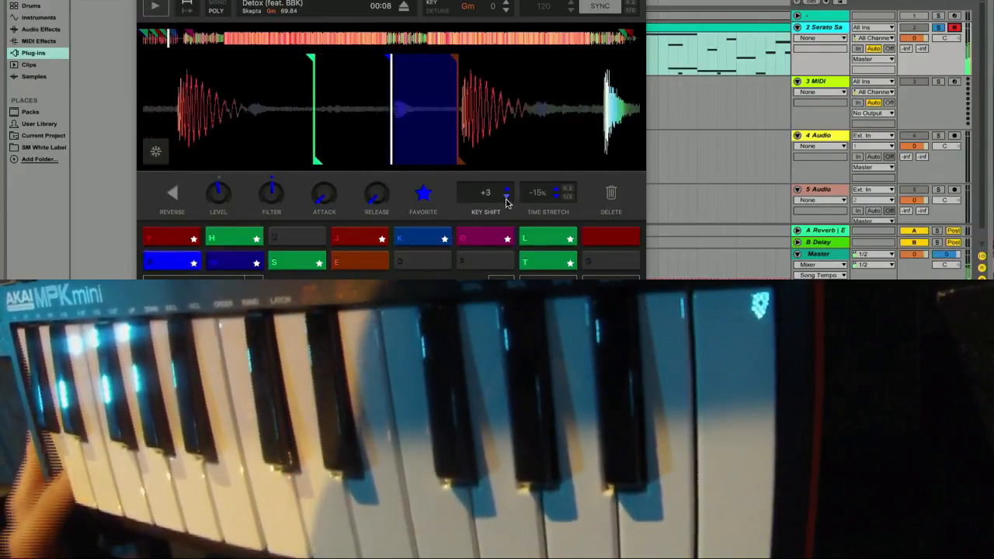
{"action": "left_click", "coordinate": [506, 199]}
{"action": "left_click", "coordinate": [507, 200]}
{"action": "left_click", "coordinate": [506, 199]}
{"action": "left_click", "coordinate": [507, 200]}
{"action": "left_click", "coordinate": [506, 200]}
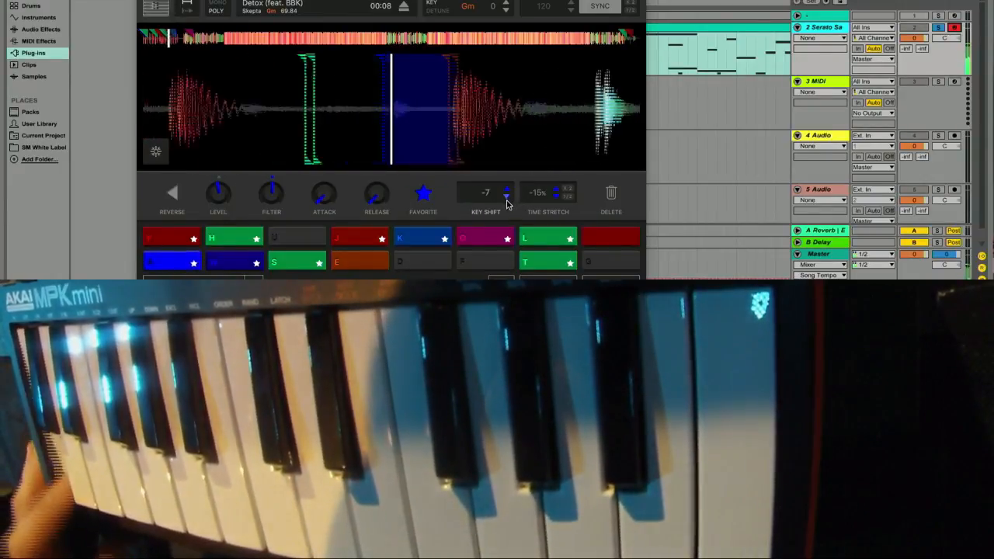
{"action": "left_click", "coordinate": [506, 190]}
{"action": "left_click", "coordinate": [507, 190]}
{"action": "left_click", "coordinate": [507, 190]}
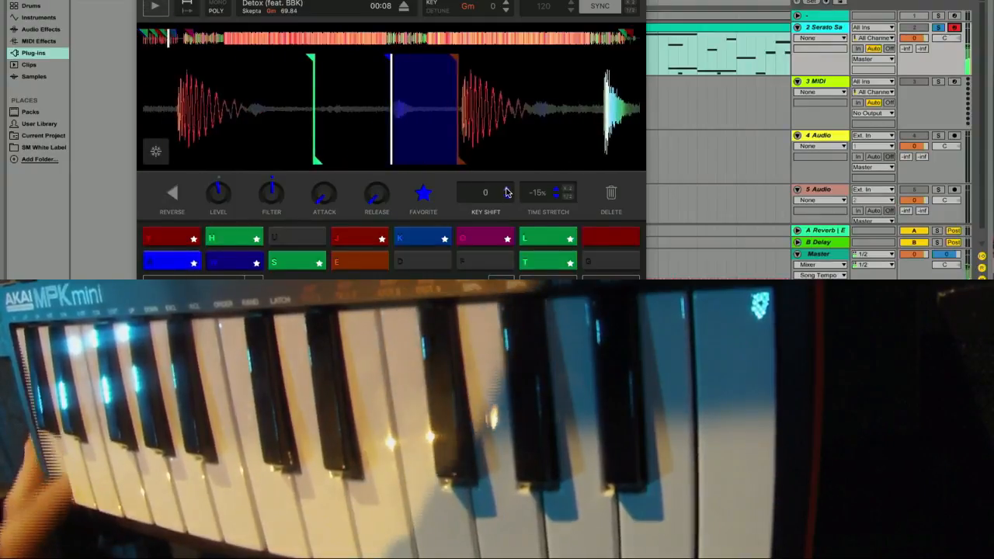
{"action": "left_click", "coordinate": [507, 190]}
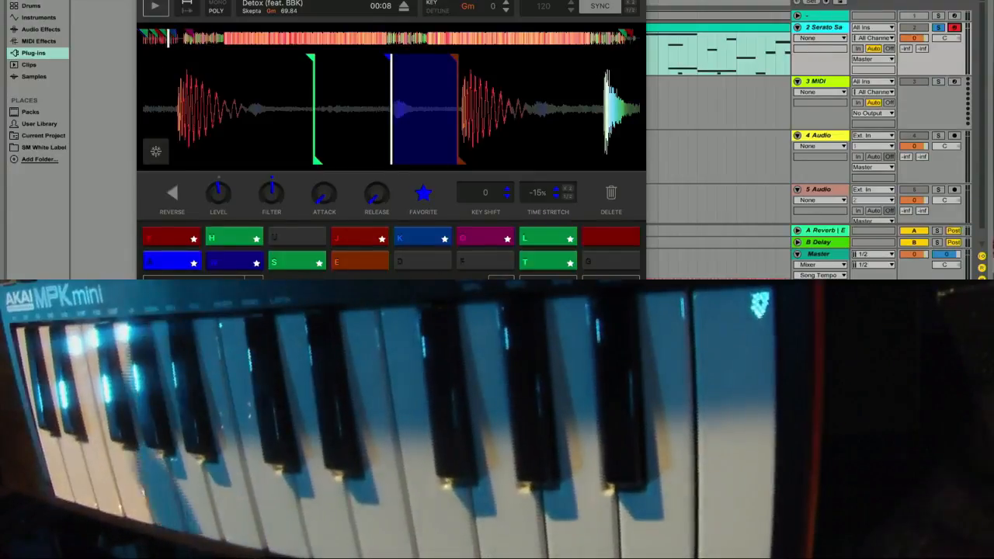
Hide the plug-in window and choose Serato Sample as the automation device on track 2.
{"action": "key", "text": "super+alt+p"}
{"action": "left_click", "coordinate": [817, 37]}
{"action": "left_click", "coordinate": [817, 25]}
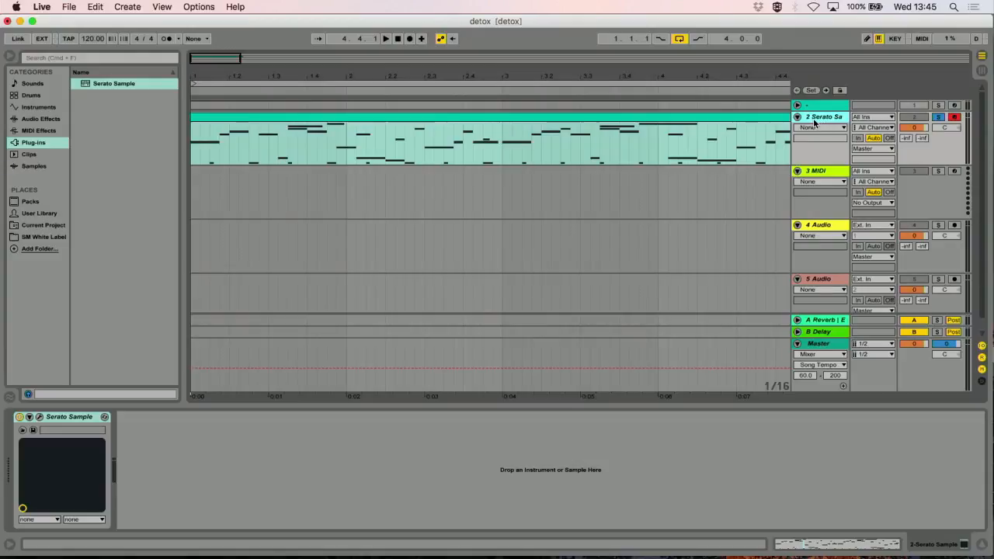
{"action": "left_click", "coordinate": [811, 127]}
{"action": "left_click", "coordinate": [821, 121]}
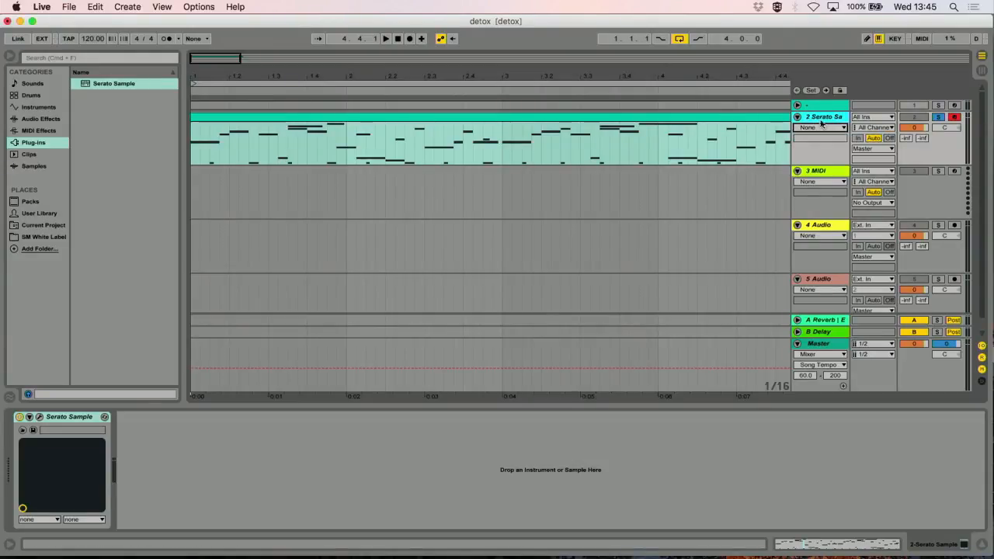
{"action": "left_click", "coordinate": [818, 129]}
{"action": "left_click", "coordinate": [814, 147]}
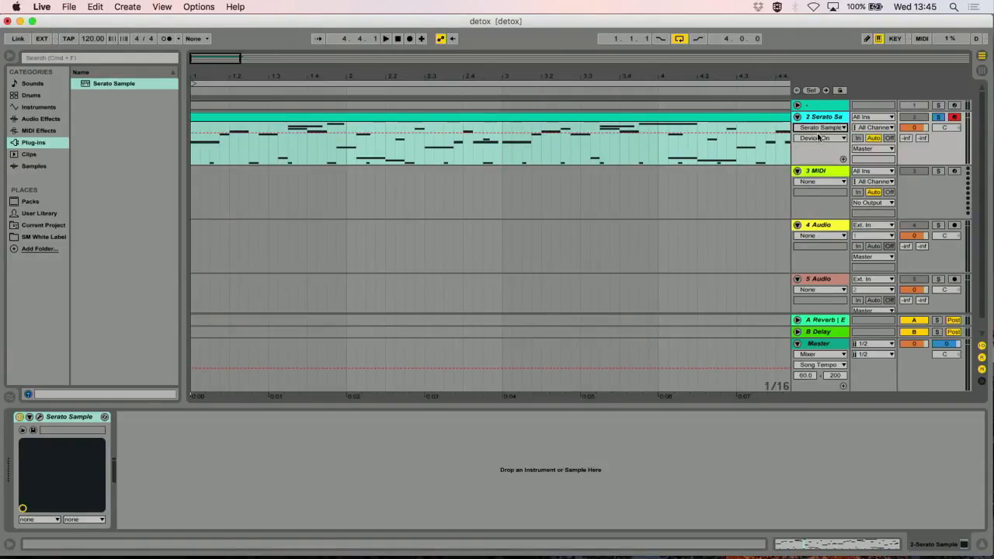
Examine the list of Serato Sample parameters available for automation on track 2.
{"action": "left_click", "coordinate": [821, 138]}
{"action": "scroll", "coordinate": [839, 255], "scroll_direction": "down", "scroll_amount": 5}
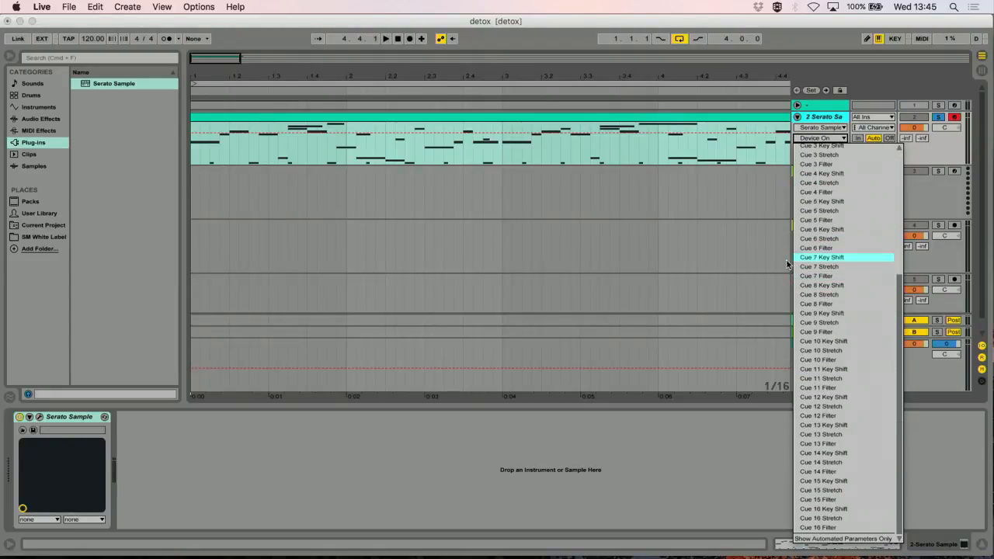
{"action": "scroll", "coordinate": [800, 228], "scroll_direction": "up", "scroll_amount": 5}
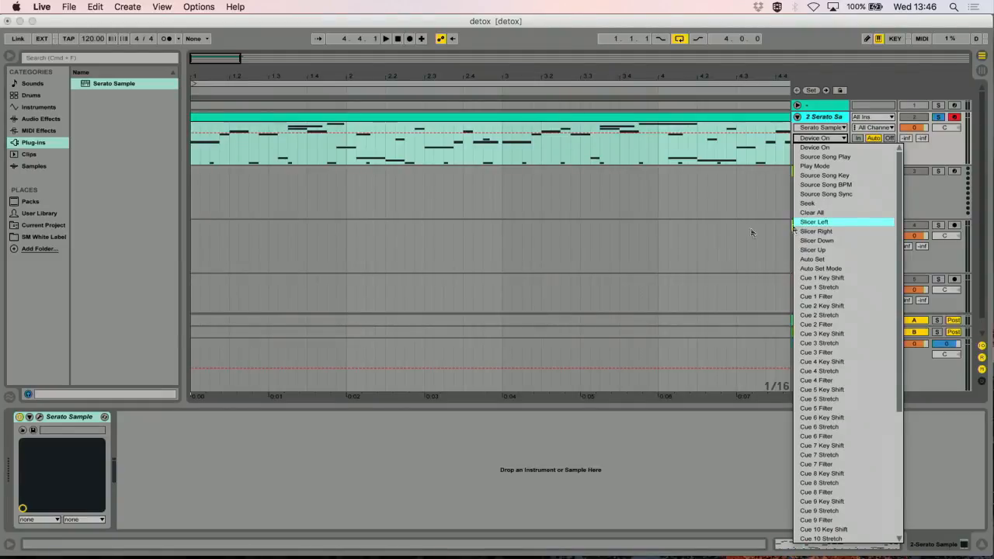
{"action": "left_click", "coordinate": [825, 140]}
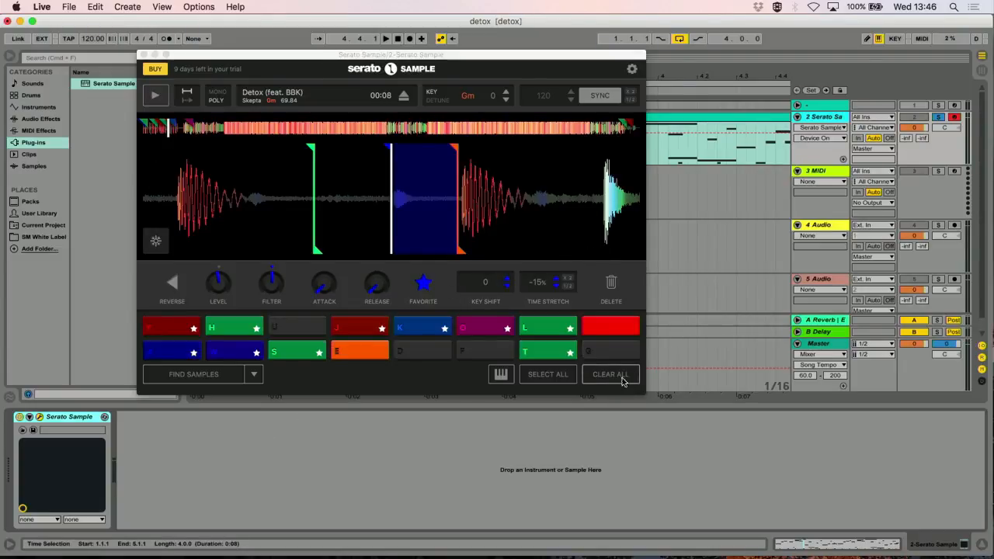
Close track 2's Serato Sample window and add a new Serato Sample instrument to the 3 MIDI track.
{"action": "left_click", "coordinate": [142, 54]}
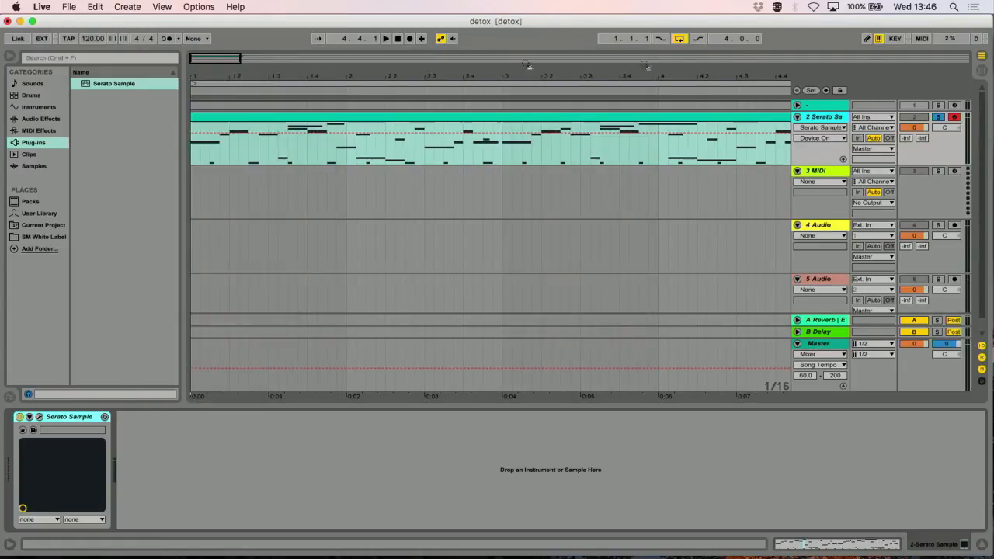
{"action": "left_click", "coordinate": [826, 172]}
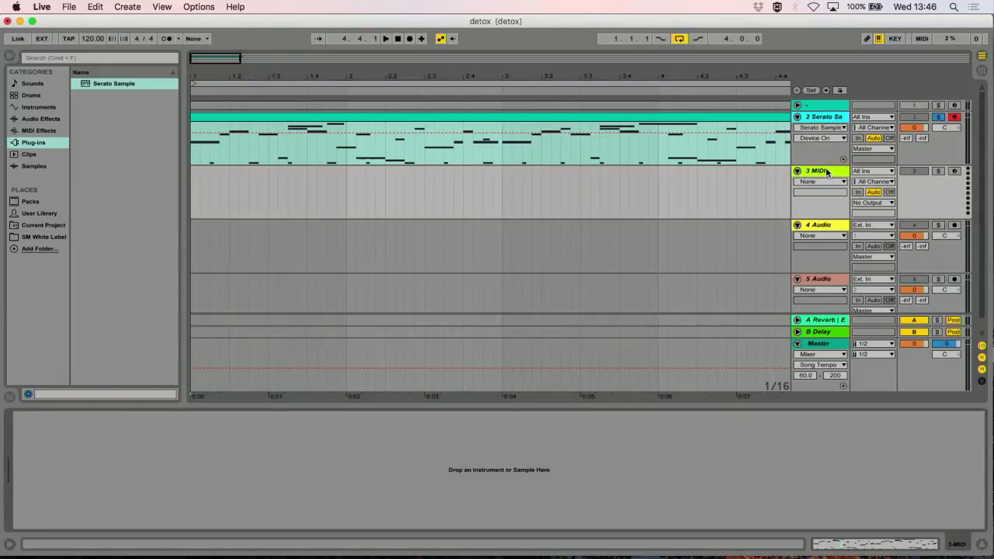
{"action": "left_click_drag", "start_coordinate": [122, 84], "coordinate": [104, 464]}
Search all files for "detox" and load Detox (feat. BBK) into track 3's Serato Sample.
{"action": "left_click", "coordinate": [404, 194]}
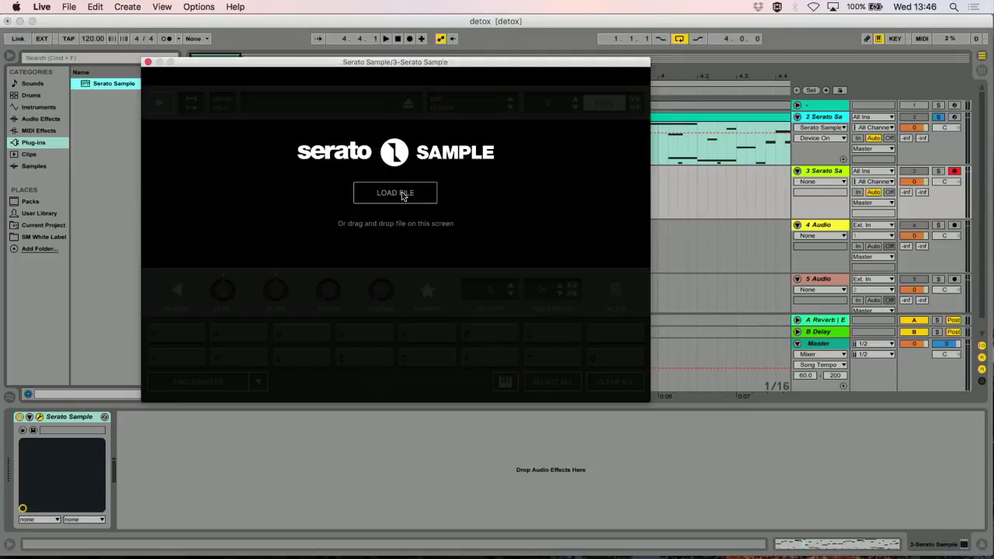
{"action": "left_click", "coordinate": [322, 144]}
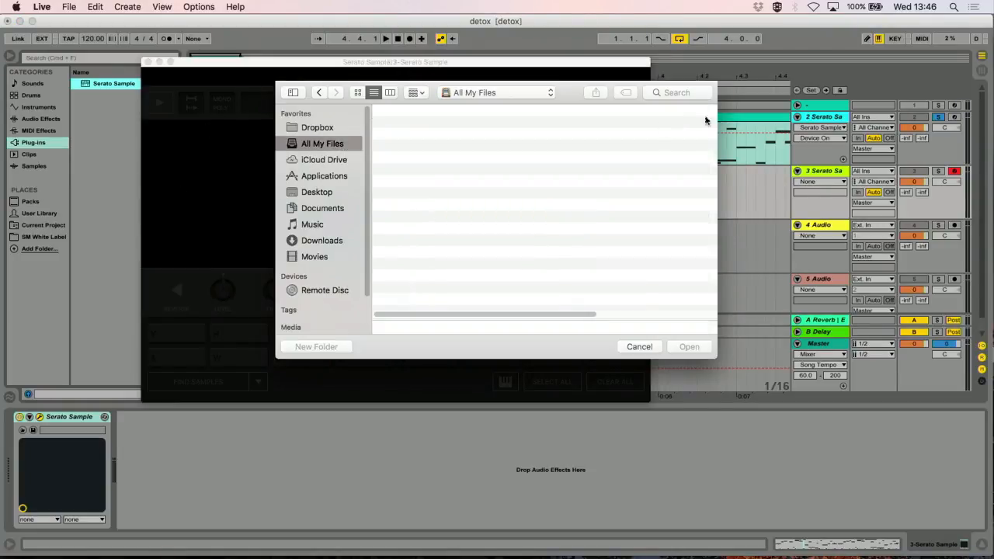
{"action": "left_click", "coordinate": [679, 93]}
{"action": "type", "text": "detox"}
{"action": "double_click", "coordinate": [419, 170]}
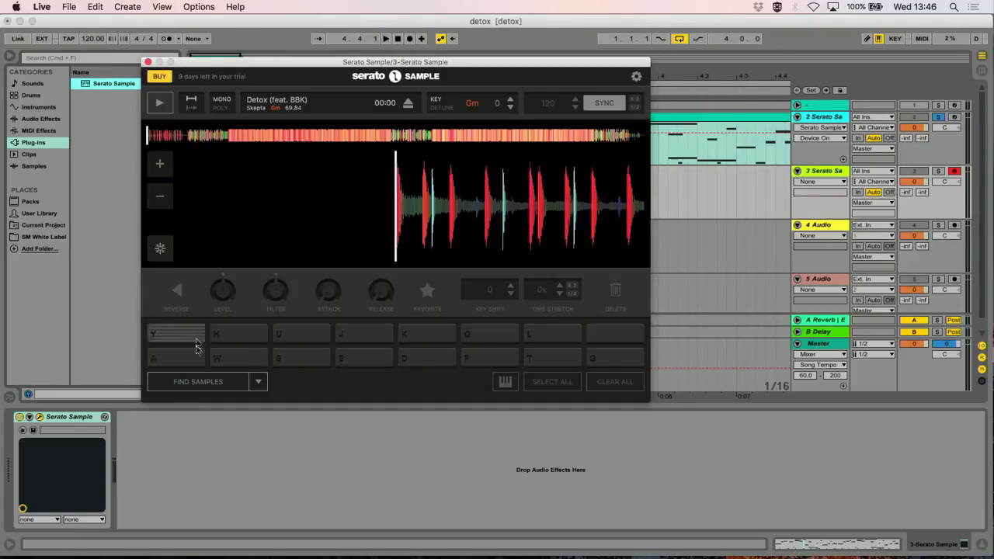
Fill all 16 pads with automatically detected cue points from Detox (feat. BBK) using Find Samples.
{"action": "left_click", "coordinate": [258, 382]}
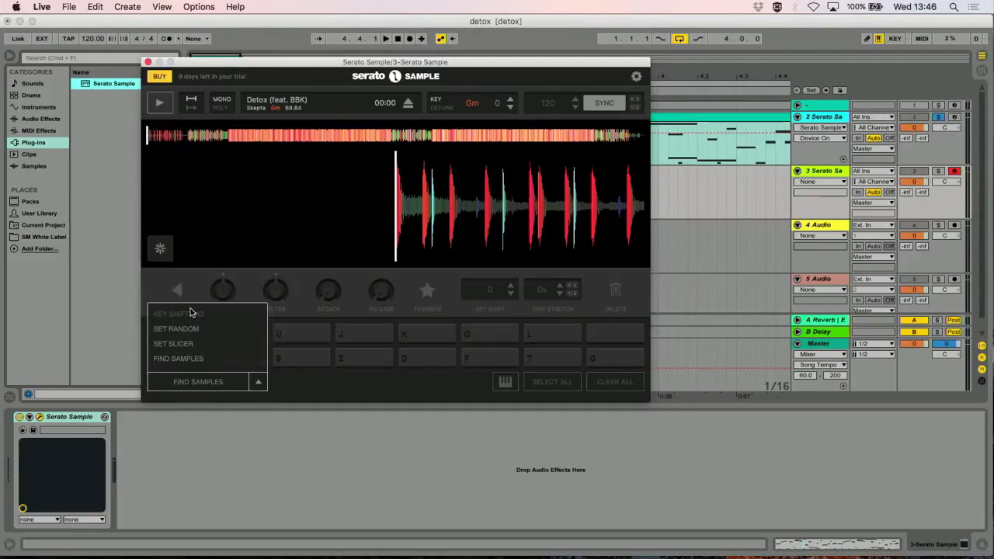
{"action": "left_click", "coordinate": [245, 264]}
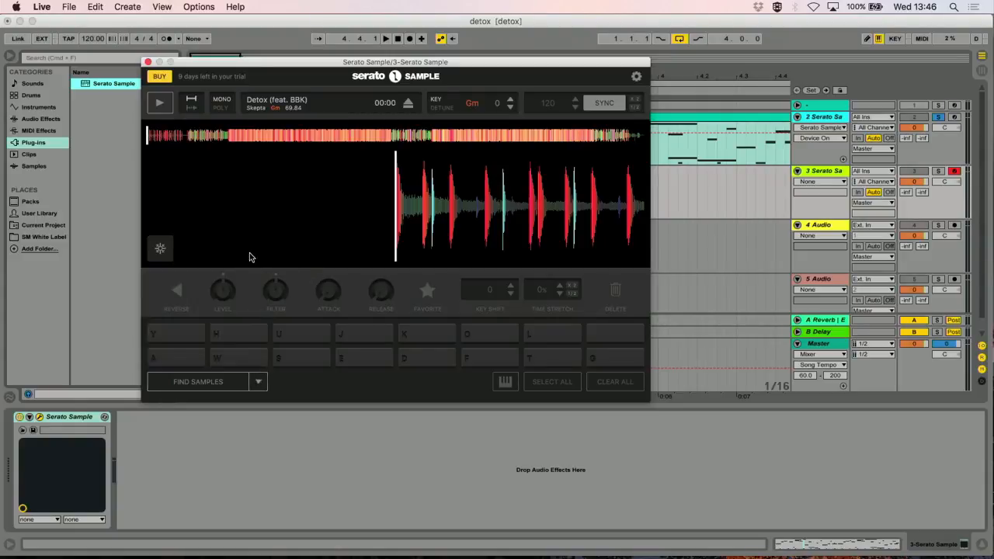
{"action": "left_click", "coordinate": [199, 384]}
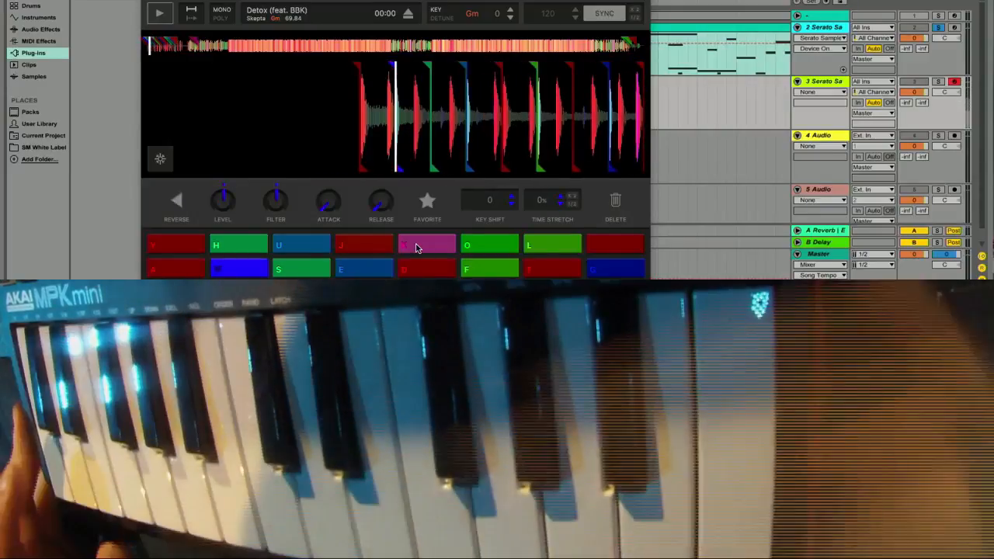
Switch off soloing on tracks 2 and 3 and mute track 2 so track 3 can be heard alone.
{"action": "left_click", "coordinate": [939, 81]}
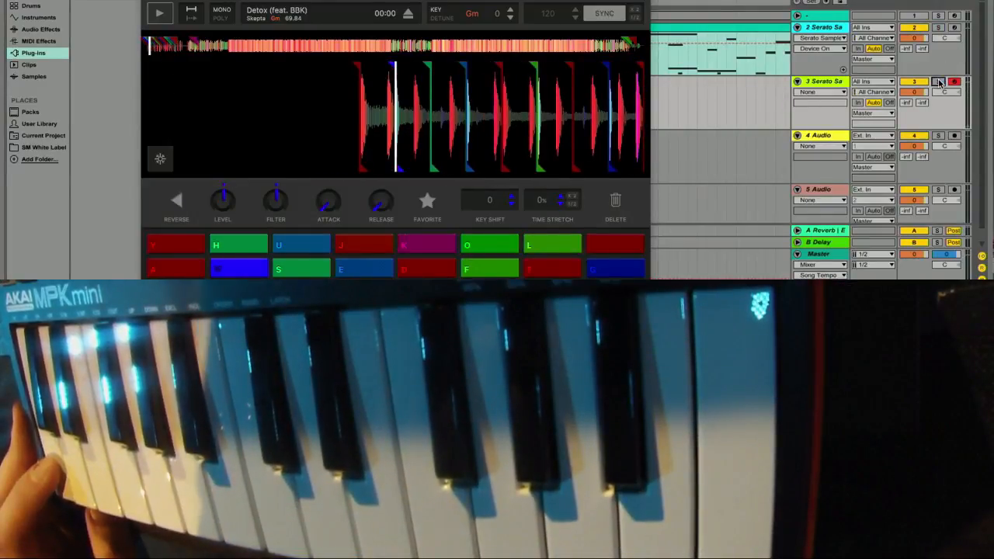
{"action": "left_click", "coordinate": [939, 82]}
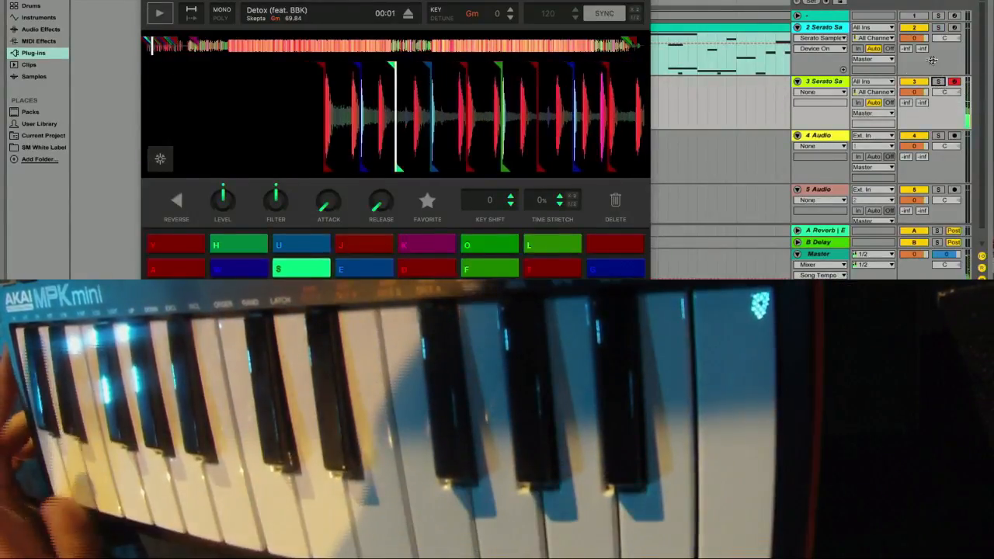
{"action": "left_click", "coordinate": [913, 31]}
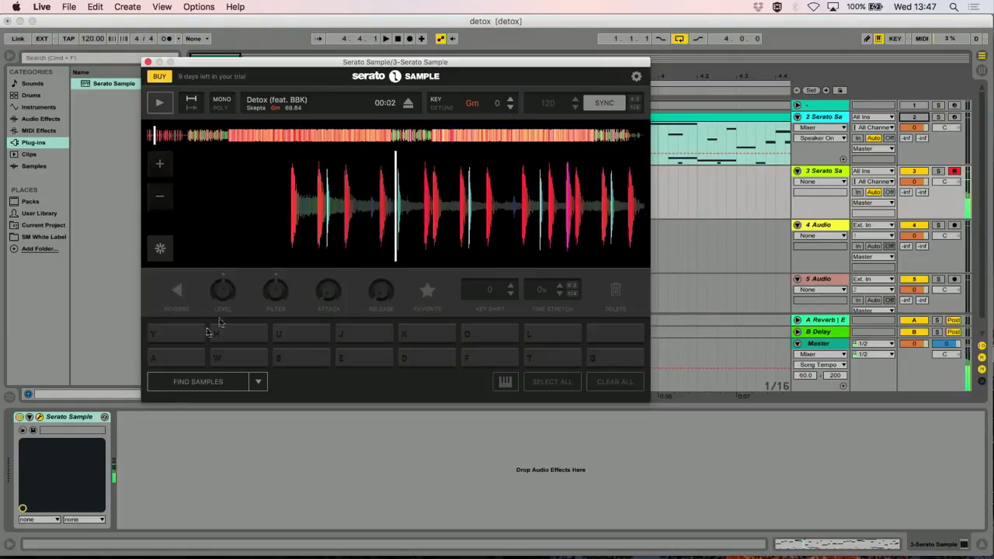
Assign the same cue point, at 00:02 in the Detox track, to all 16 pads.
{"action": "left_click", "coordinate": [186, 359]}
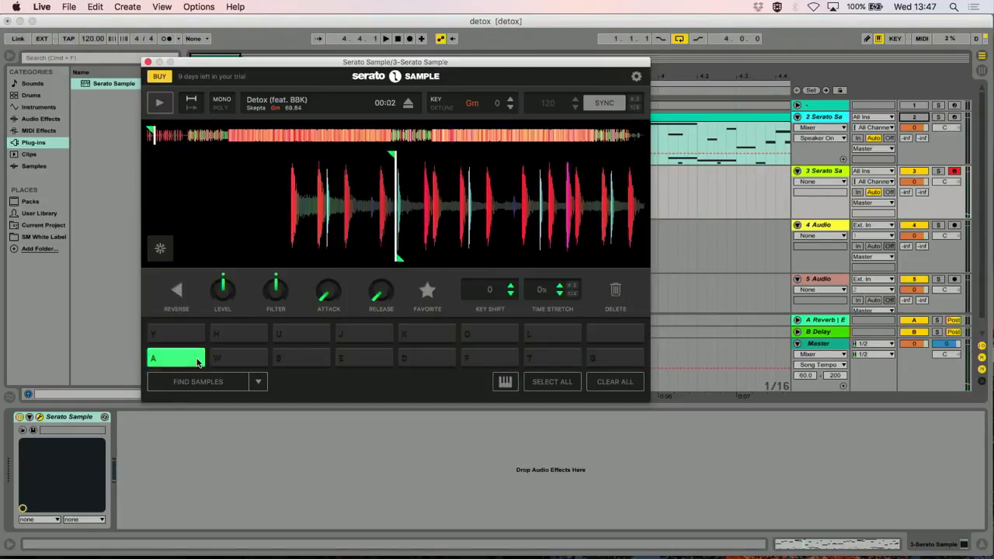
{"action": "key", "text": "w"}
{"action": "key", "text": "s"}
{"action": "key", "text": "e"}
{"action": "key", "text": "d"}
{"action": "key", "text": "f"}
{"action": "key", "text": "t"}
{"action": "key", "text": "g"}
{"action": "key", "text": "y"}
{"action": "key", "text": "h"}
{"action": "key", "text": "u"}
{"action": "key", "text": "j"}
{"action": "key", "text": "k"}
{"action": "key", "text": "p"}
{"action": "key", "text": "l"}
{"action": "key", "text": "p"}
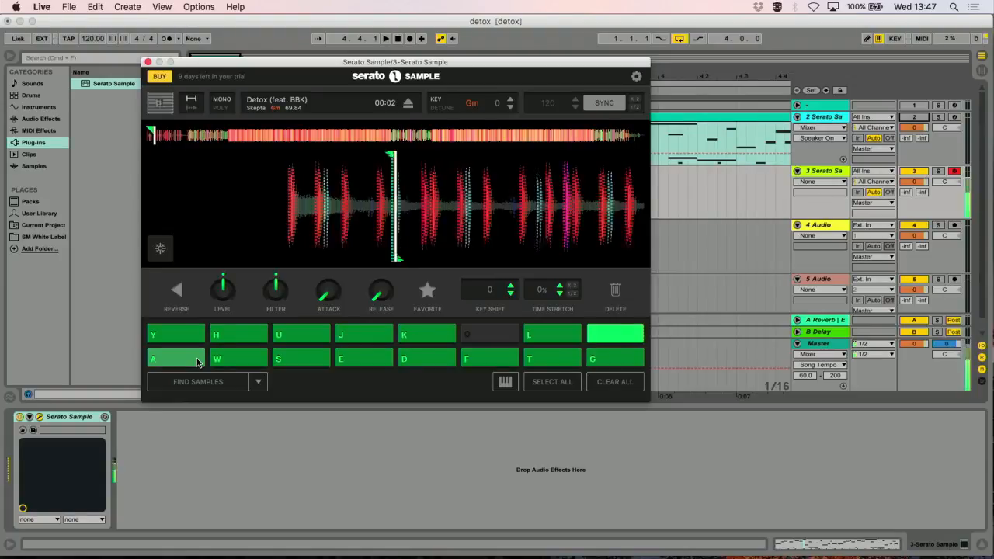
{"action": "key", "text": "o"}
Give the pads individual key shifts, including -3 on J, +1 on D and +4 on A, and close track 3's Serato Sample window.
{"action": "left_click", "coordinate": [173, 338]}
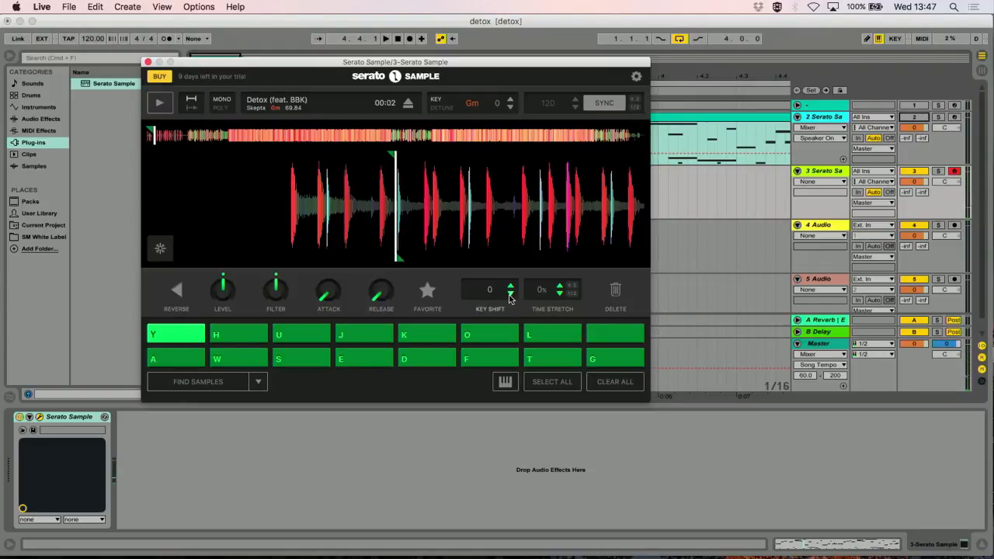
{"action": "left_click", "coordinate": [247, 335]}
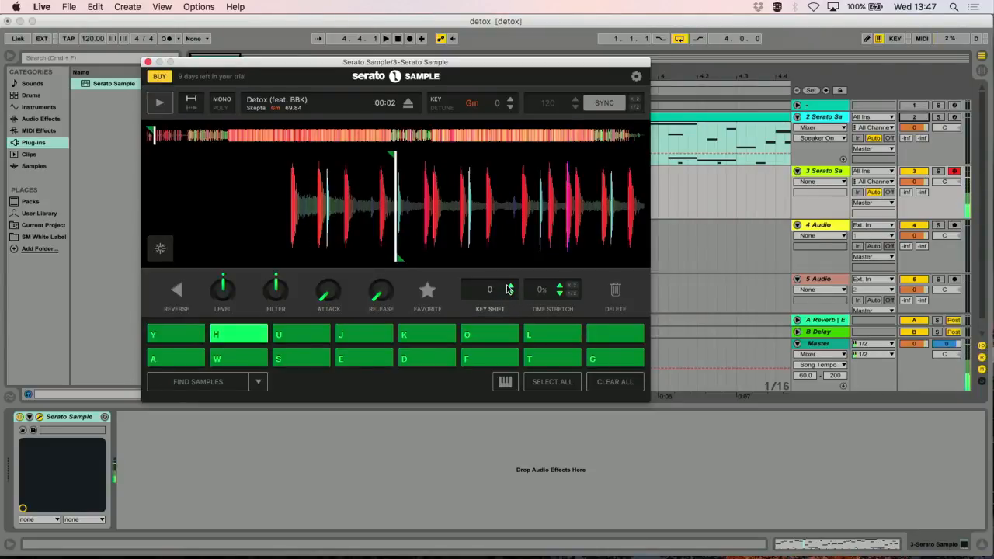
{"action": "key", "text": "s"}
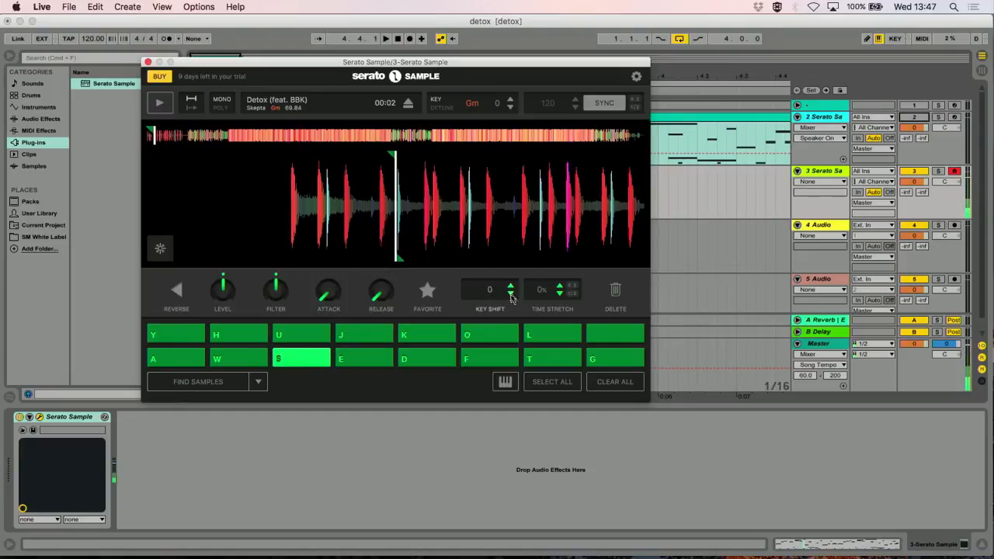
{"action": "key", "text": "w"}
{"action": "key", "text": "a"}
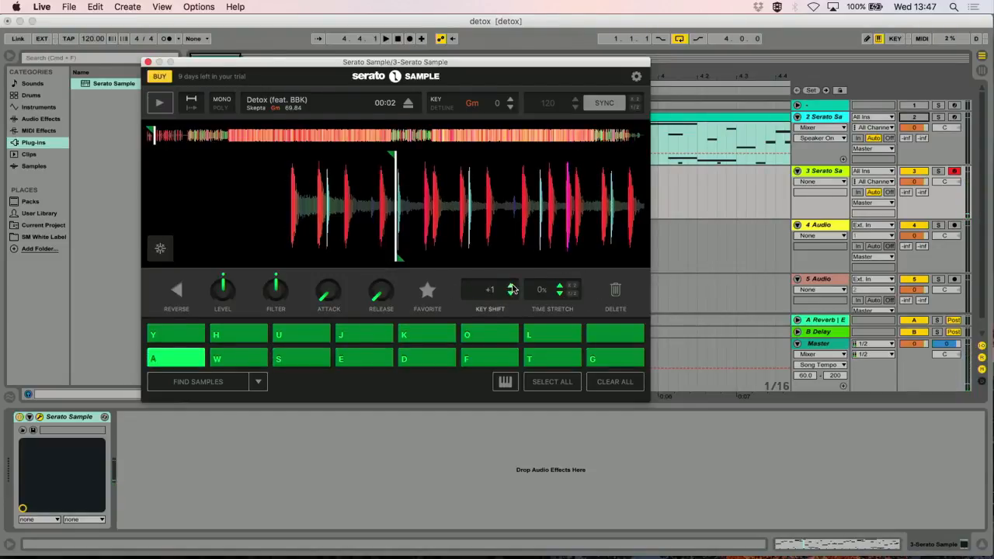
{"action": "key", "text": "j"}
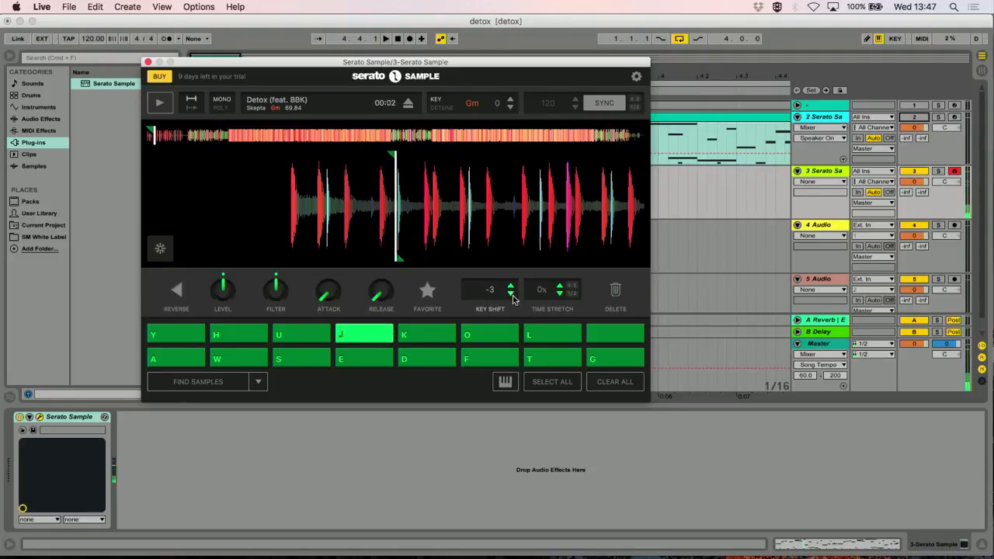
{"action": "key", "text": "d"}
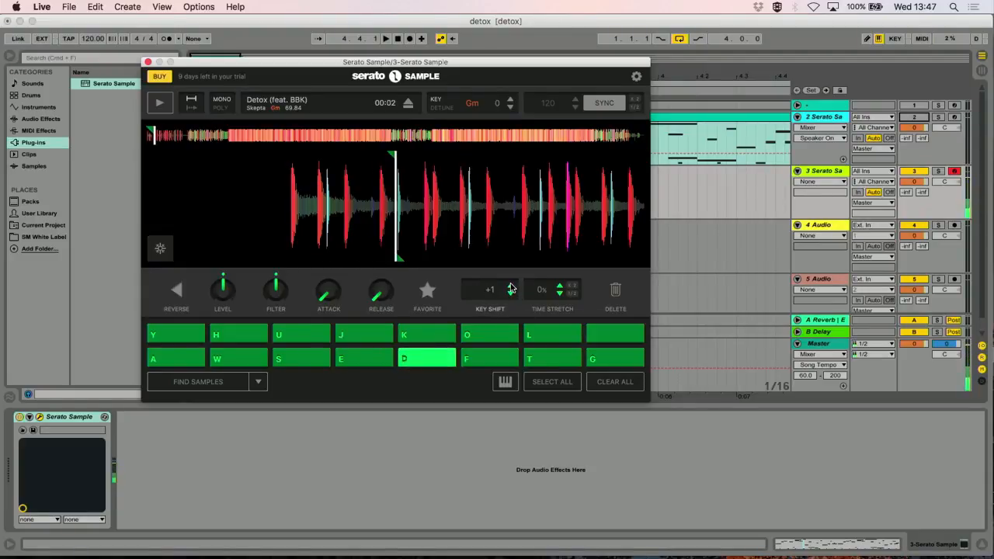
{"action": "key", "text": "e"}
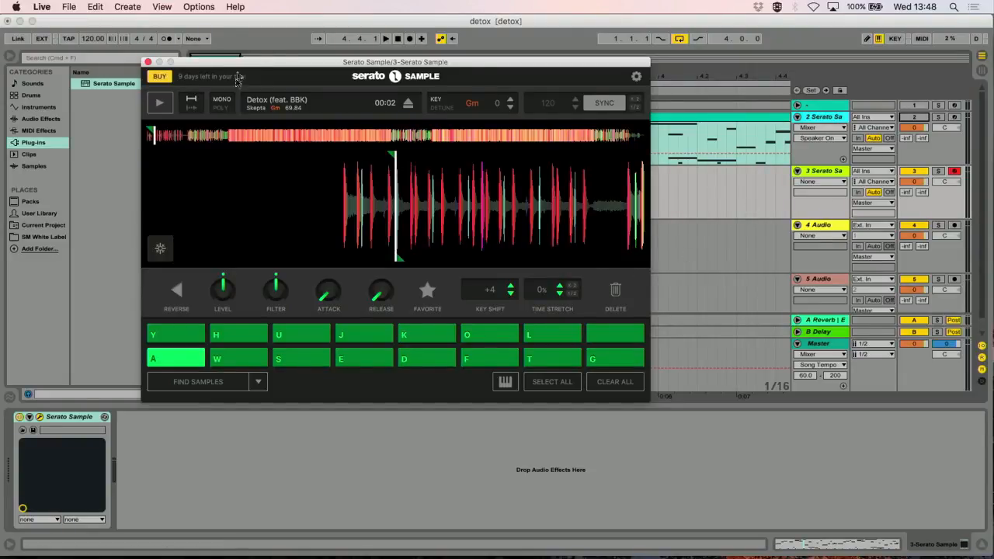
{"action": "left_click", "coordinate": [148, 62]}
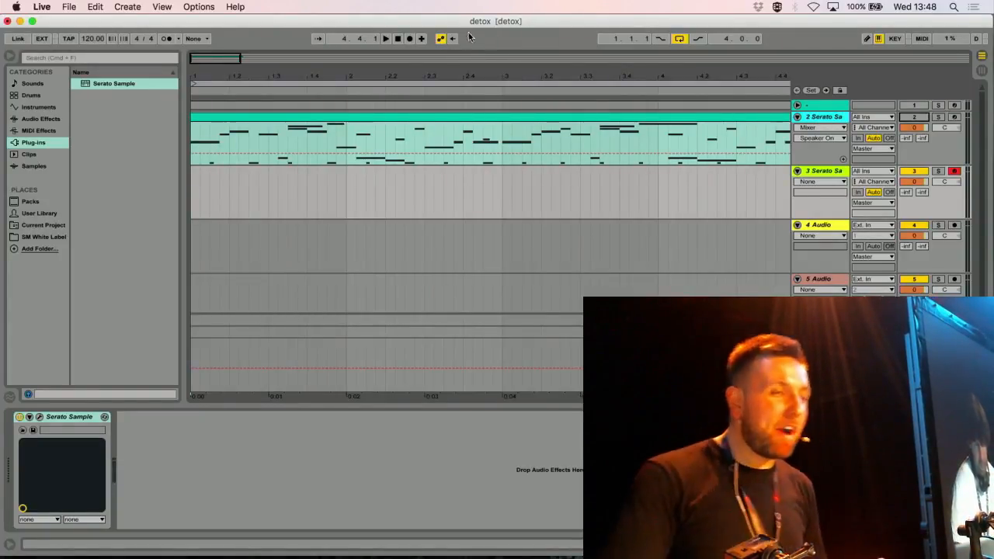
{"action": "left_click", "coordinate": [916, 7]}
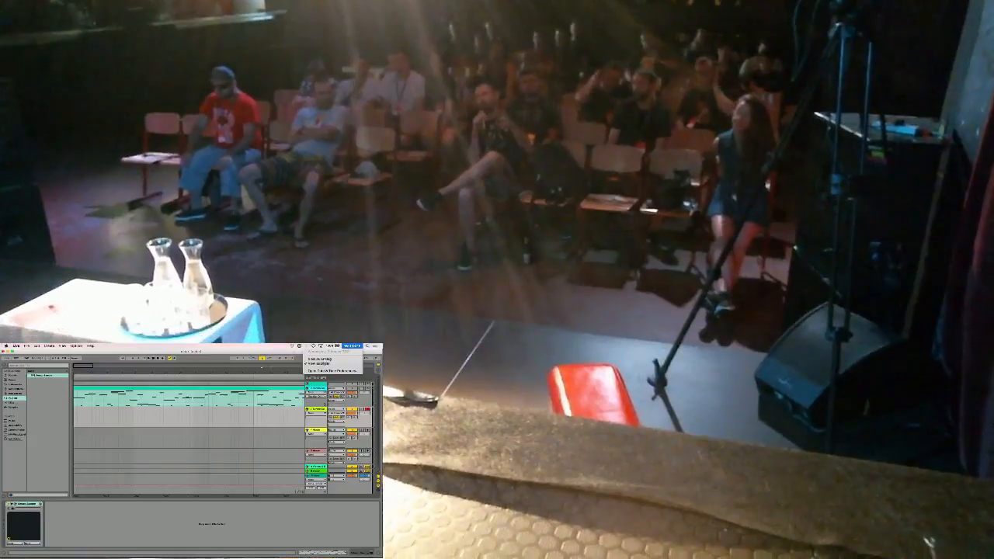
{"action": "left_click", "coordinate": [355, 345]}
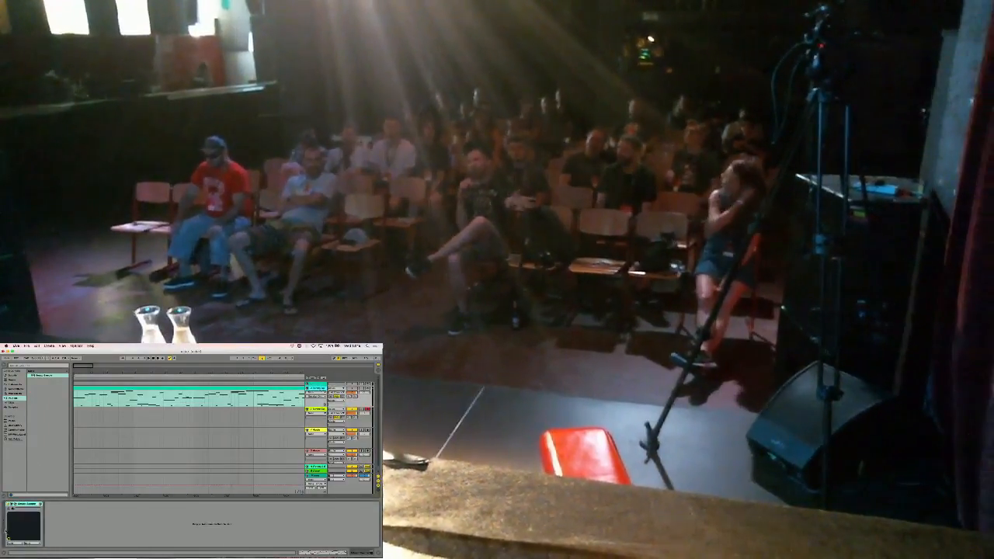
View the pads in track 2's Serato Sample window, close it, and select track 2.
{"action": "left_click", "coordinate": [15, 504]}
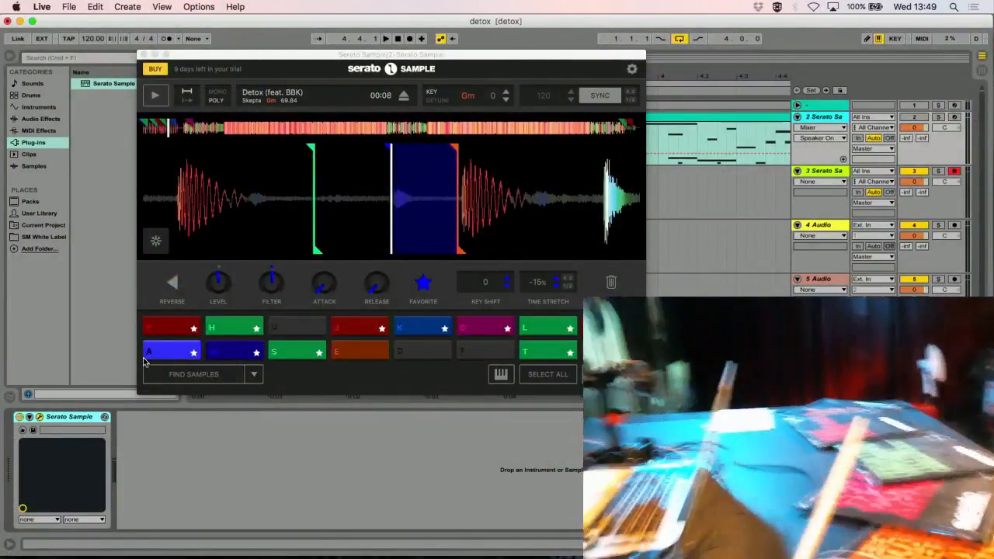
{"action": "left_click", "coordinate": [229, 55]}
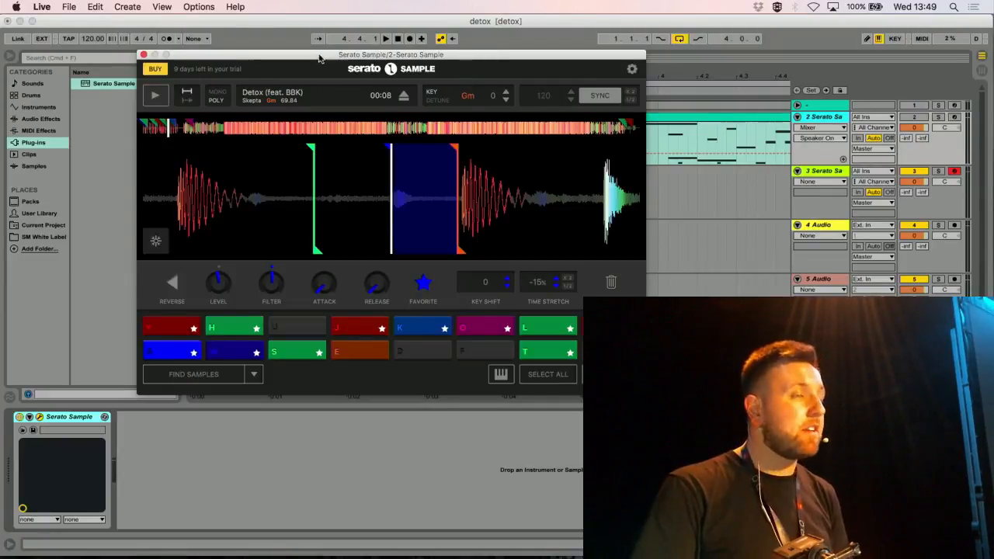
{"action": "left_click", "coordinate": [144, 55]}
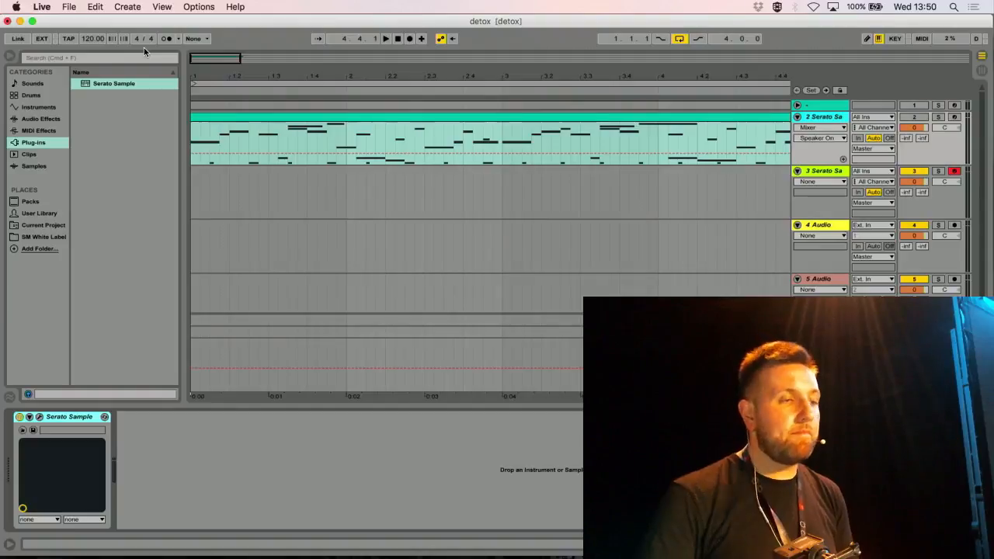
{"action": "left_click", "coordinate": [829, 120]}
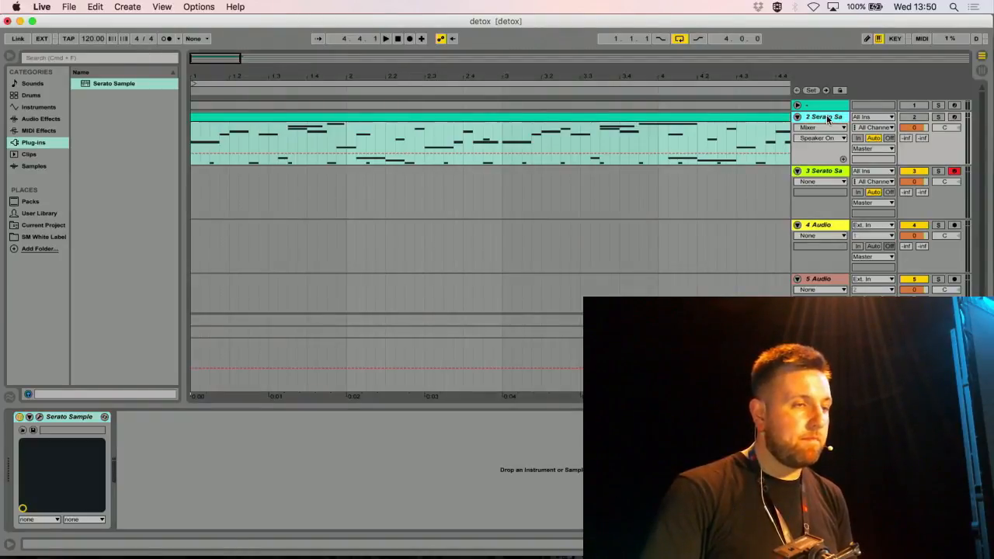